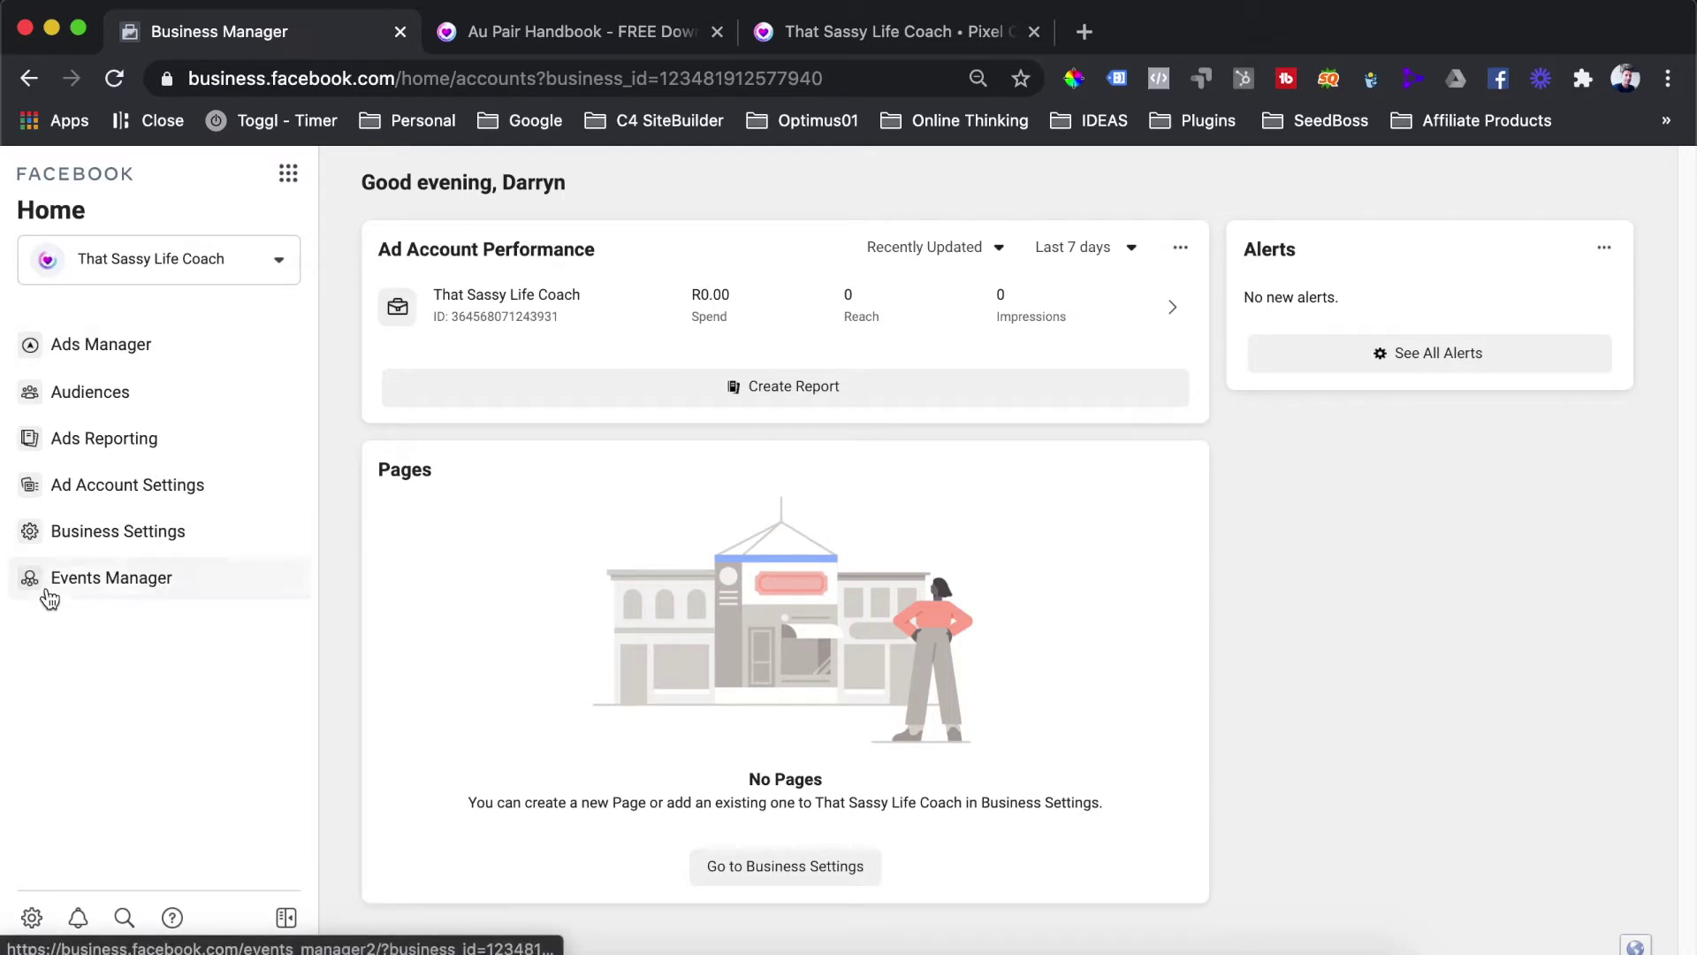
# Step: Open Events Manager for the That Sassy Life Coach business
pyautogui.click(106, 594)
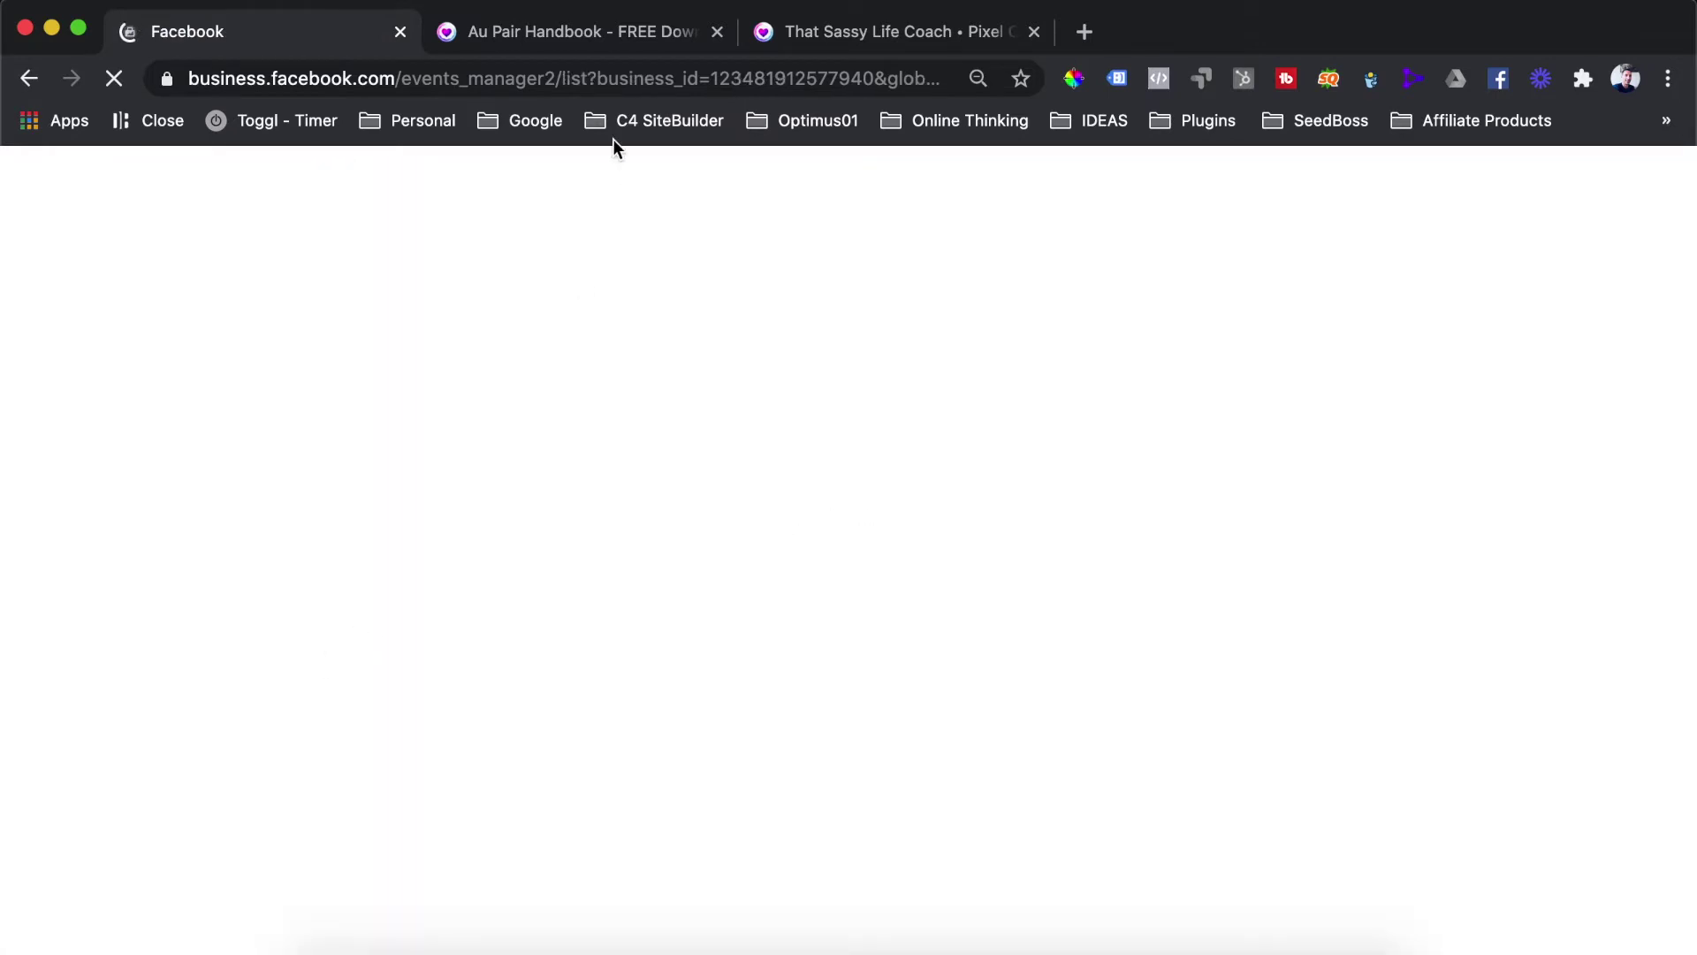
# Step: Review the Au Pair Handbook landing page, opening its download form to view the fields and closing it again
pyautogui.click(571, 35)
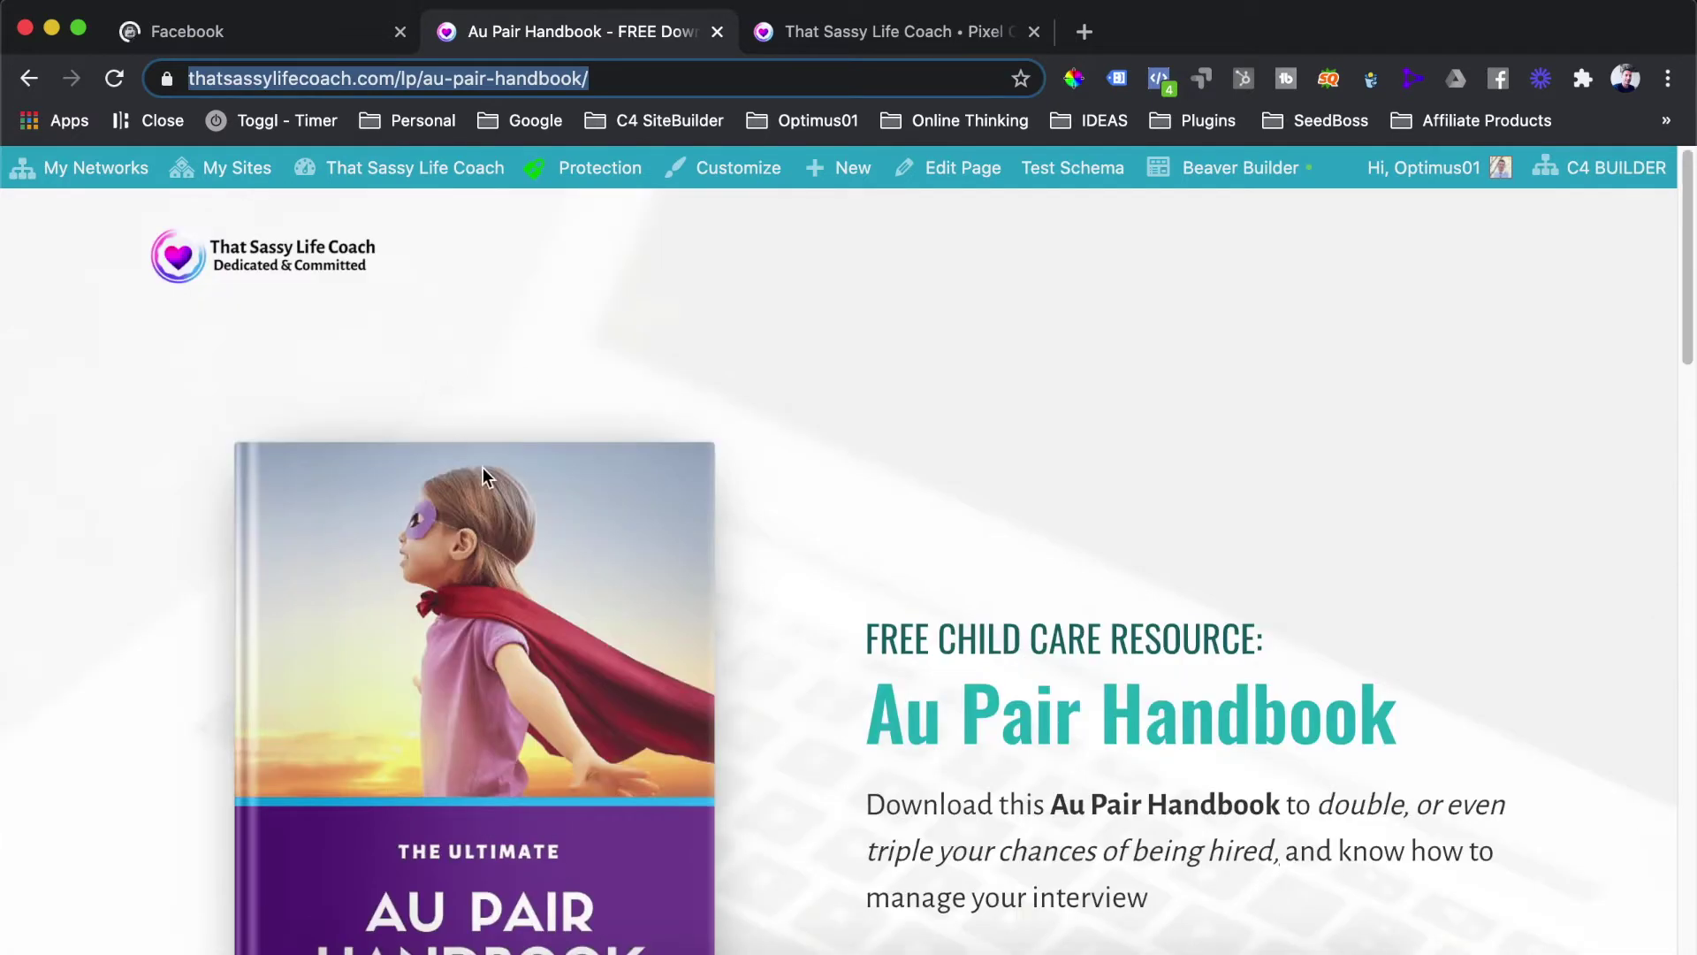
pyautogui.scroll(-10, 511, 490)
pyautogui.scroll(7, 510, 492)
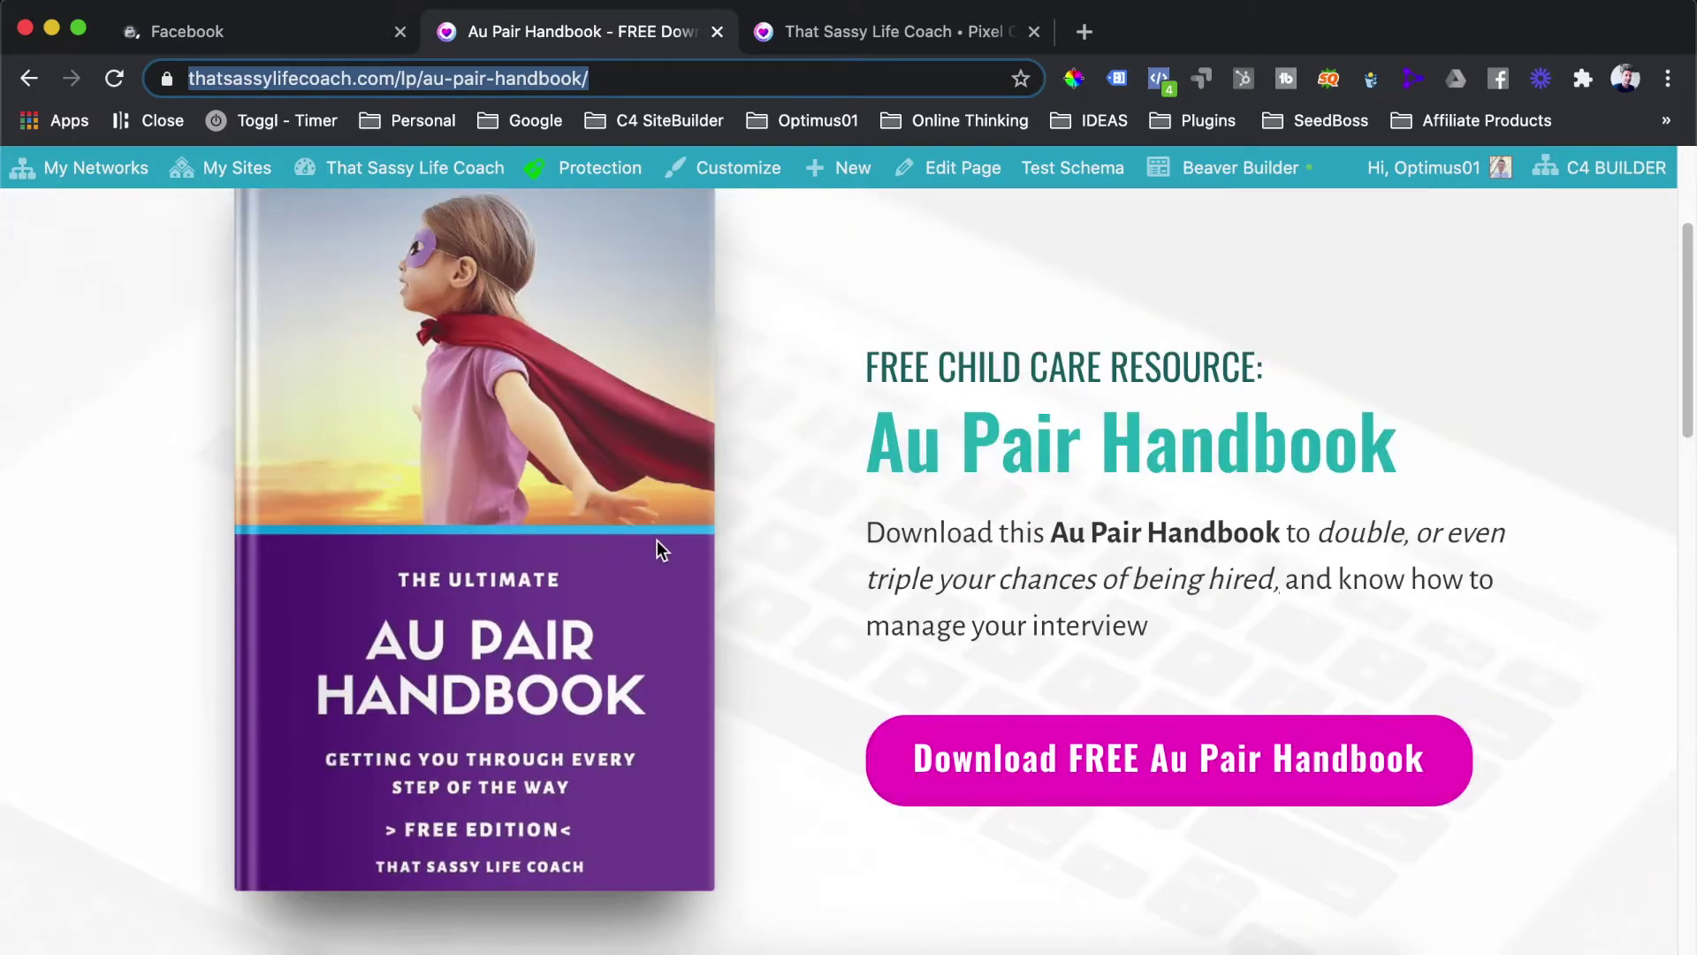
pyautogui.scroll(-2, 658, 541)
pyautogui.click(1064, 718)
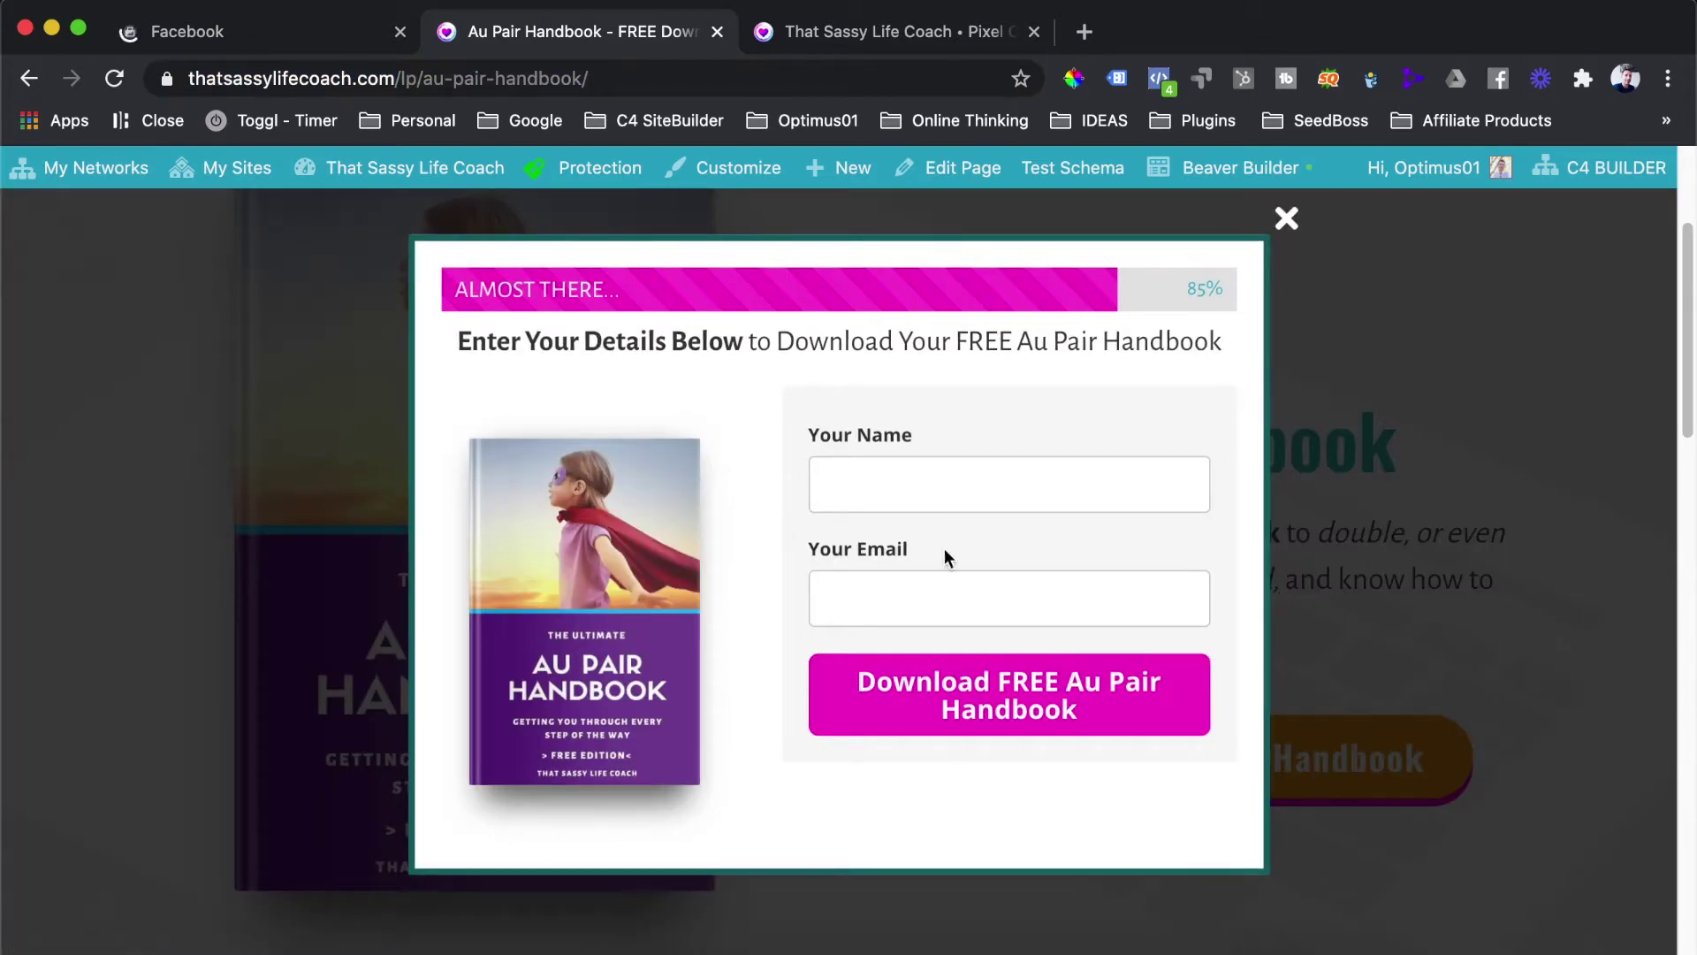
pyautogui.click(1286, 221)
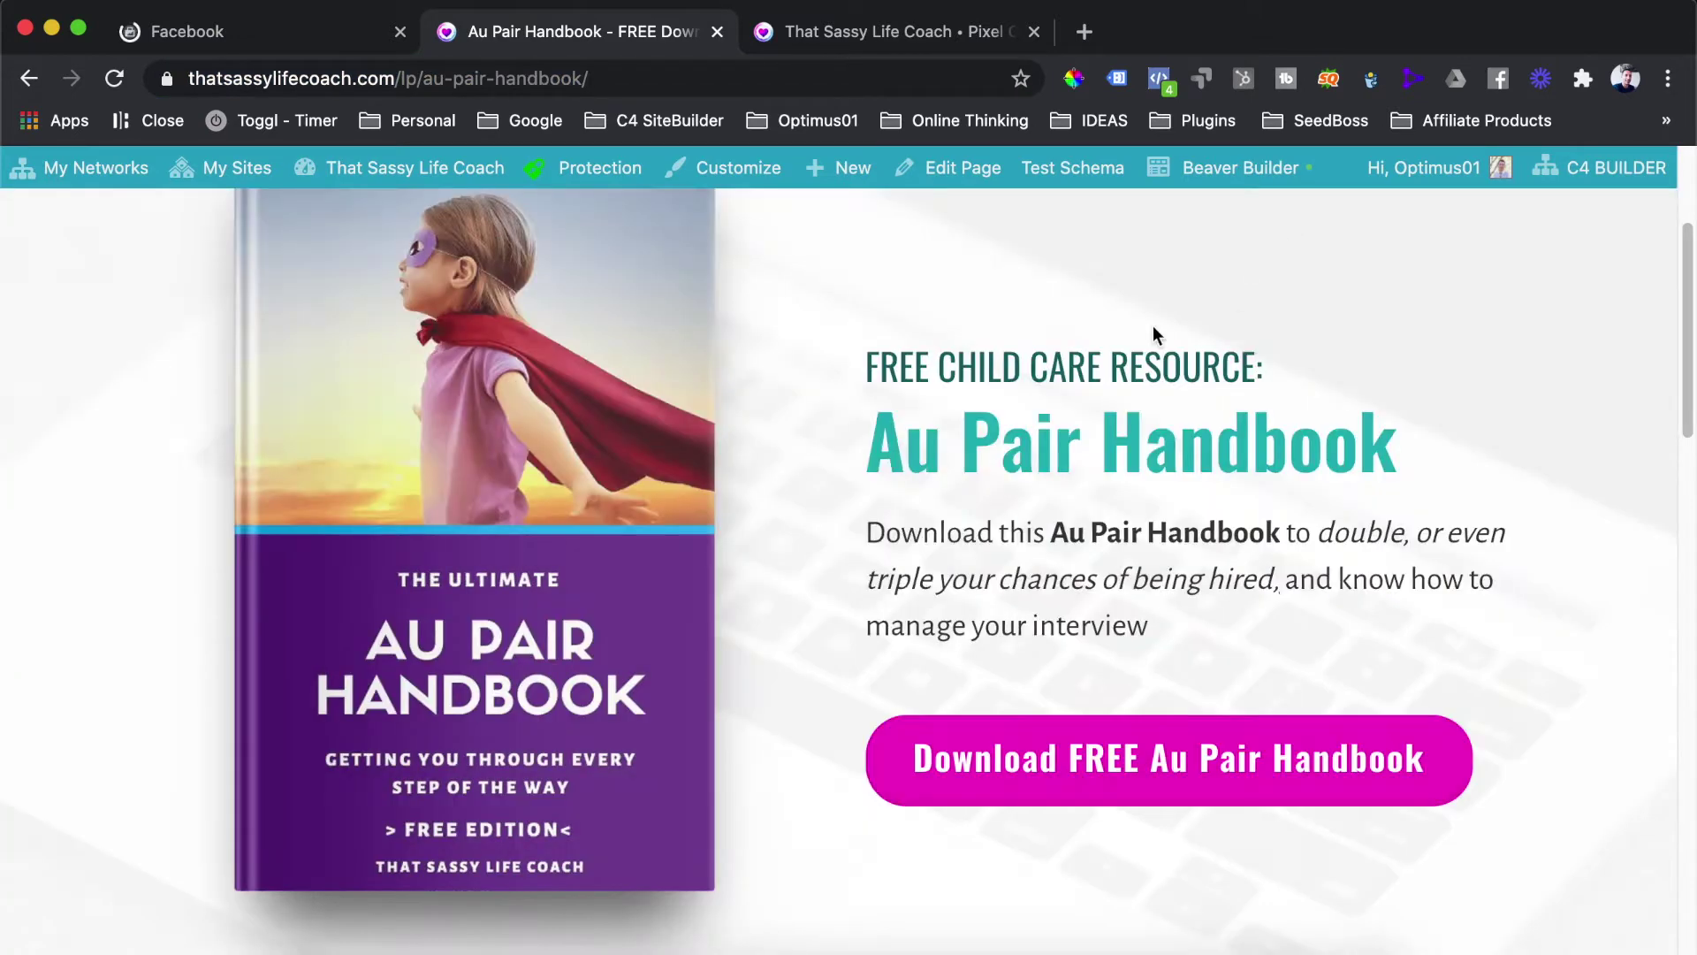
pyautogui.scroll(-1, 1008, 419)
pyautogui.scroll(-1, 803, 460)
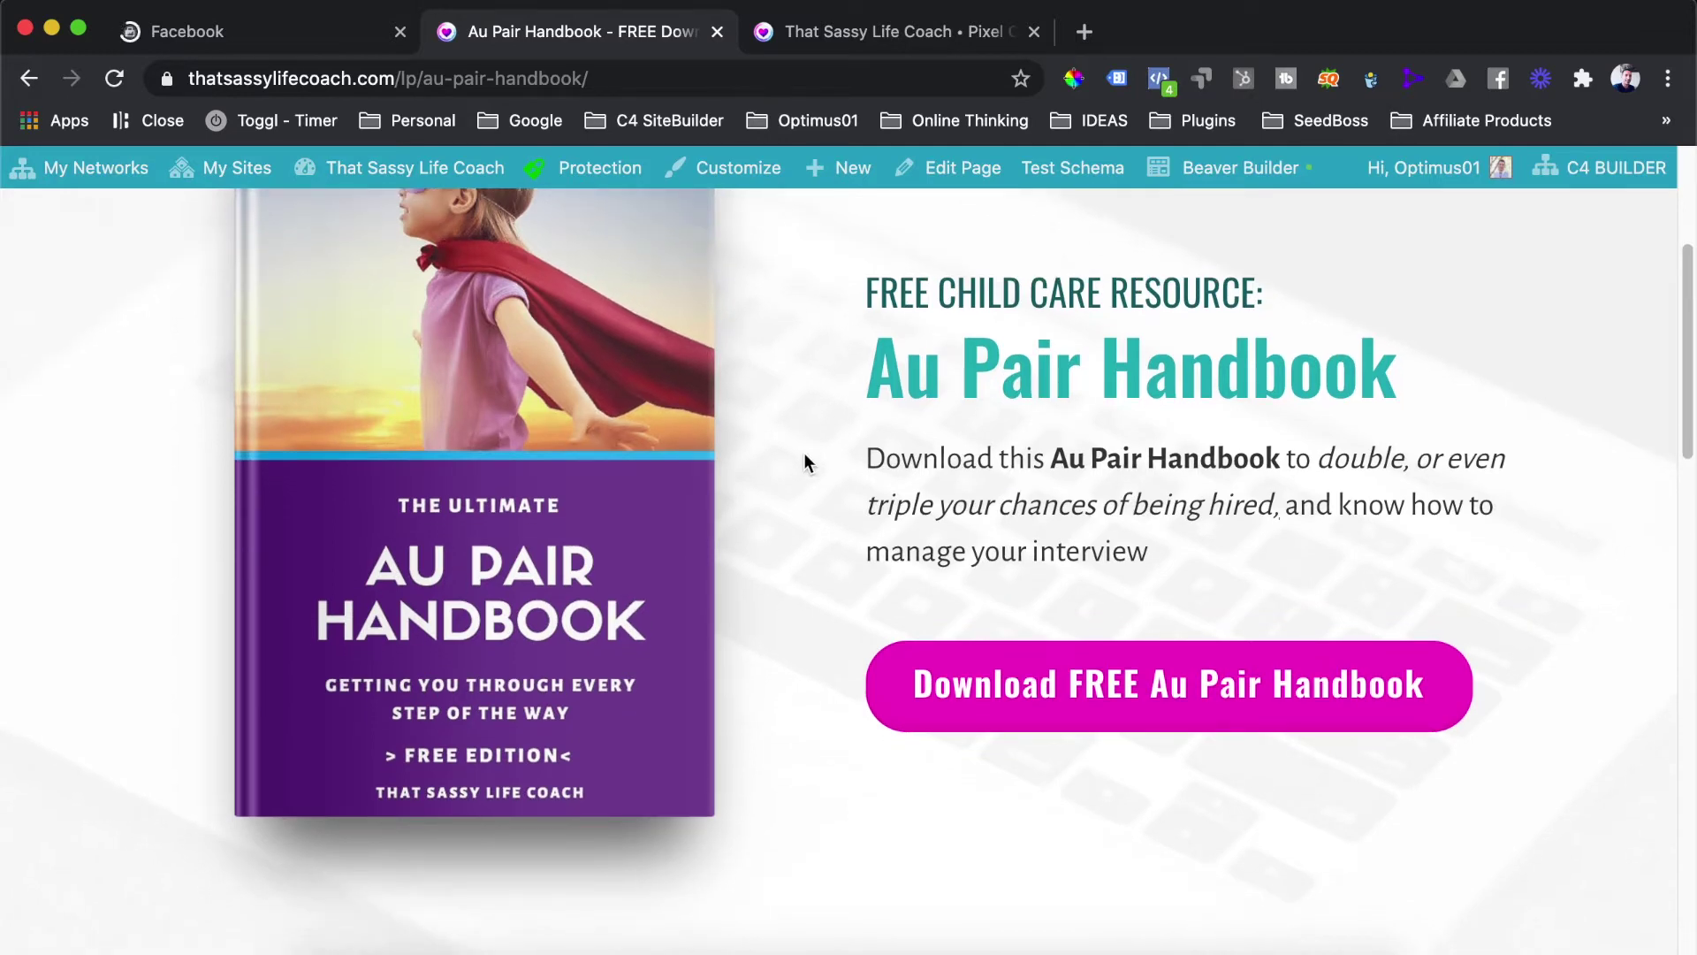
pyautogui.scroll(5, 803, 461)
pyautogui.scroll(-3, 679, 506)
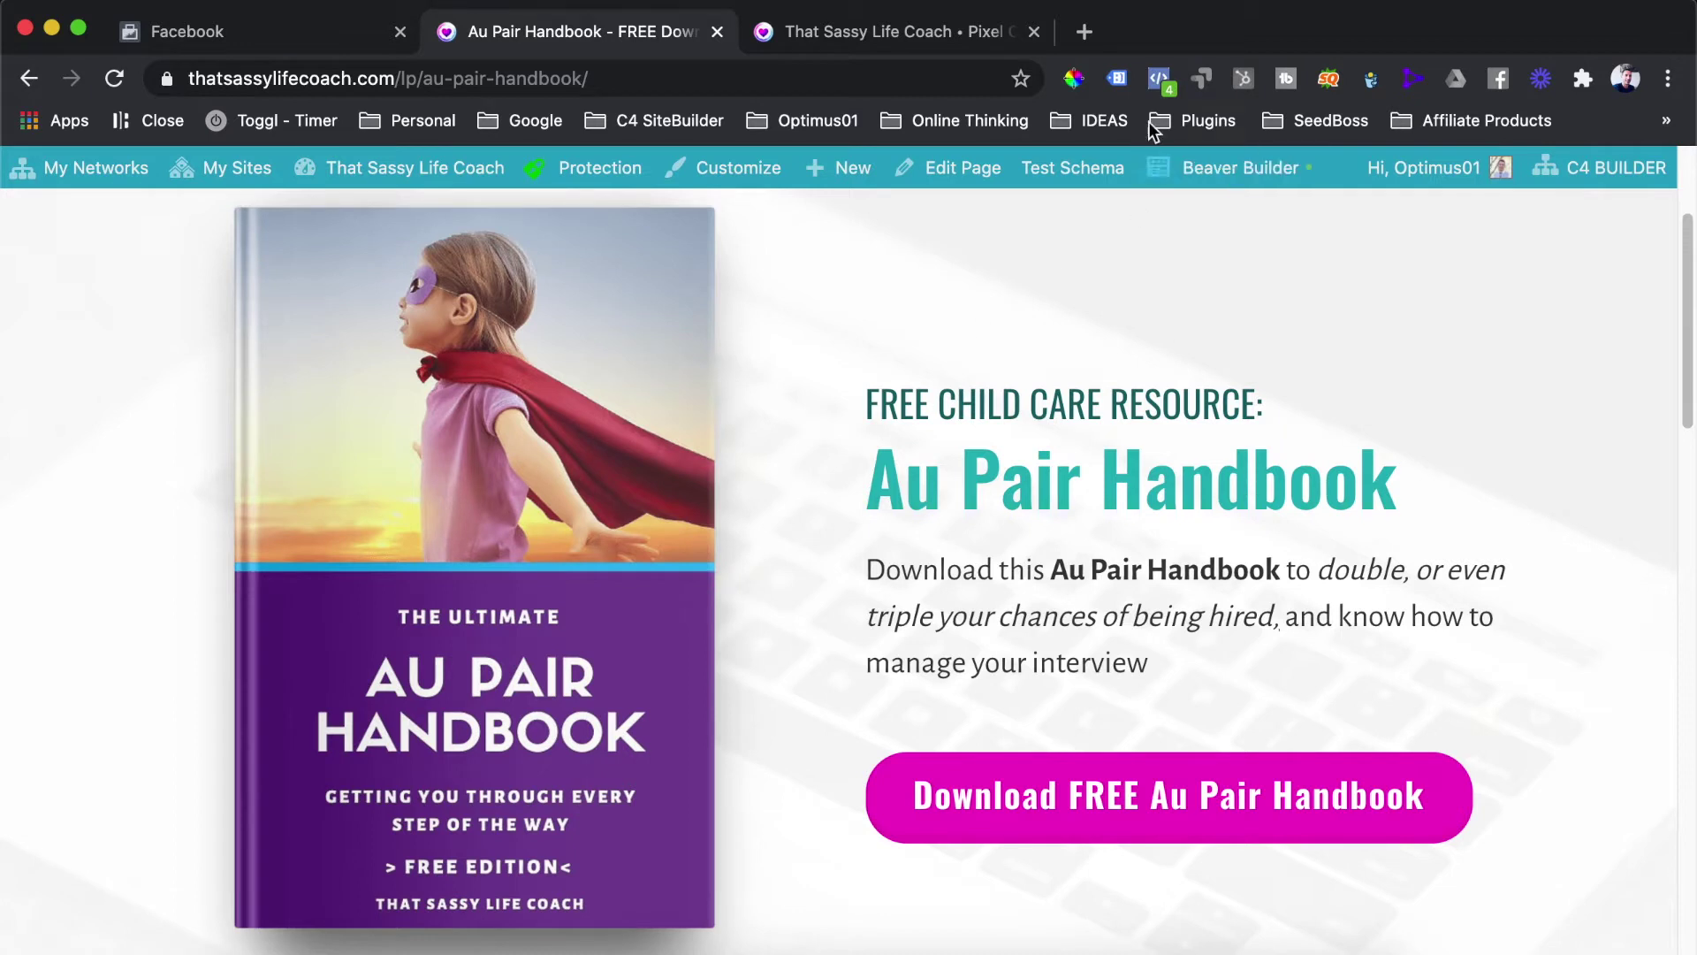
# Step: Examine the landing page's pixel events in Facebook Pixel Helper, including the PageView and automatically detected button click details
pyautogui.click(1156, 81)
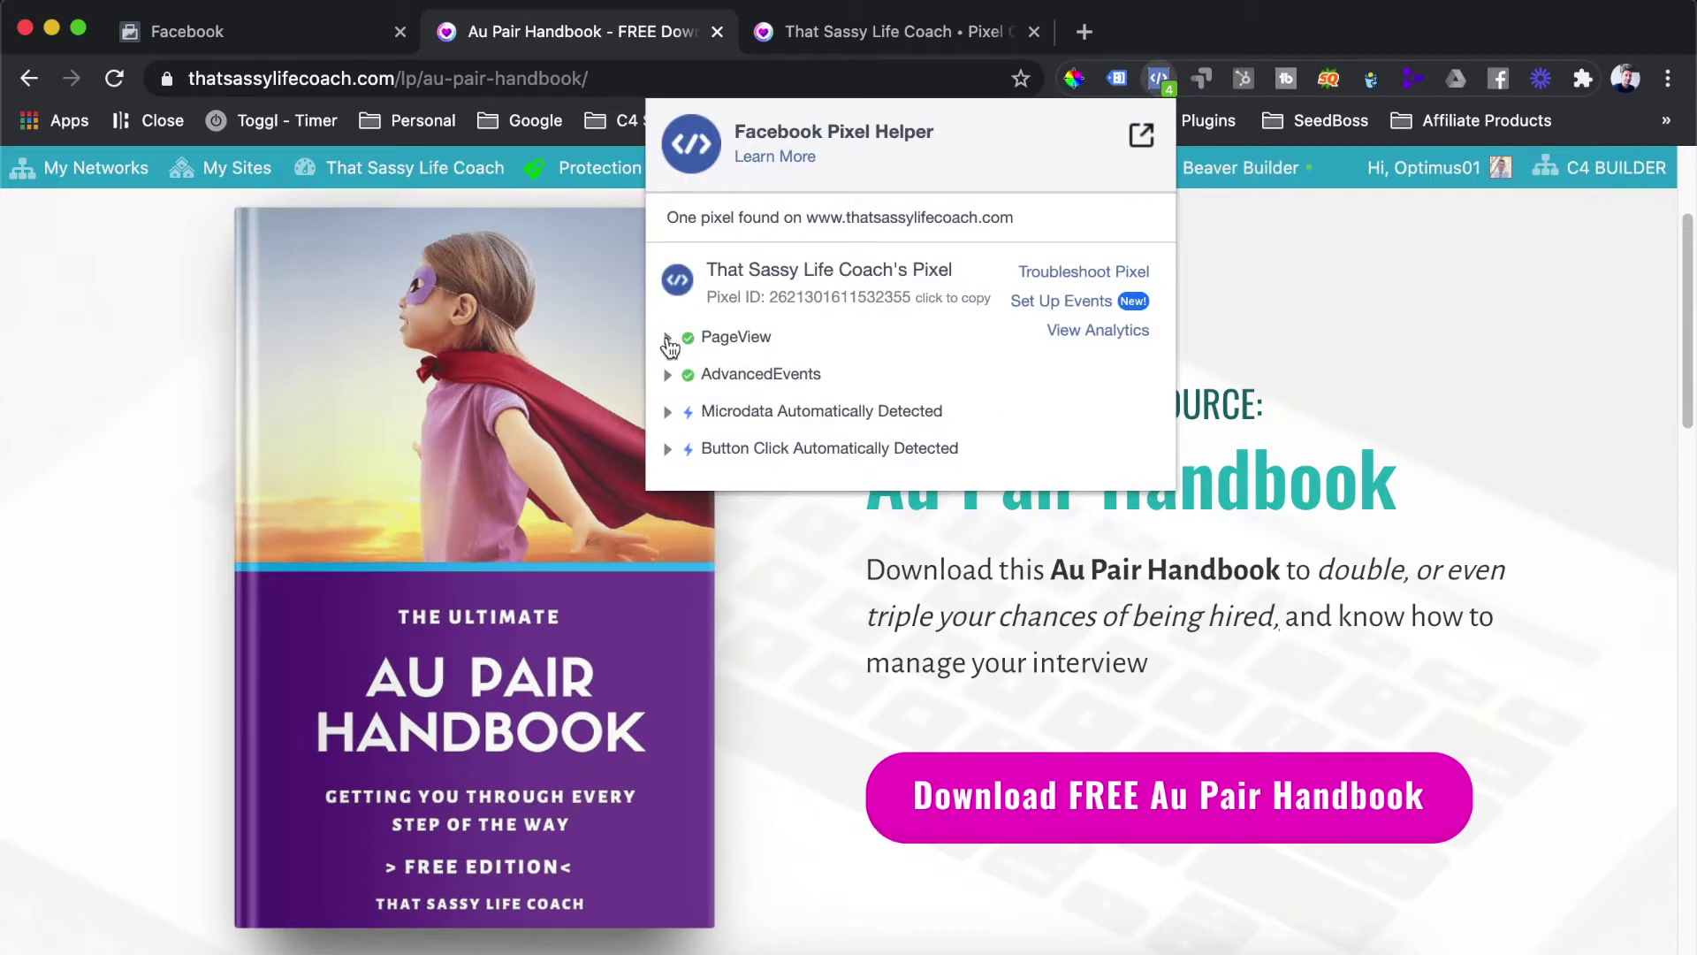
pyautogui.click(668, 340)
pyautogui.click(668, 342)
pyautogui.click(669, 448)
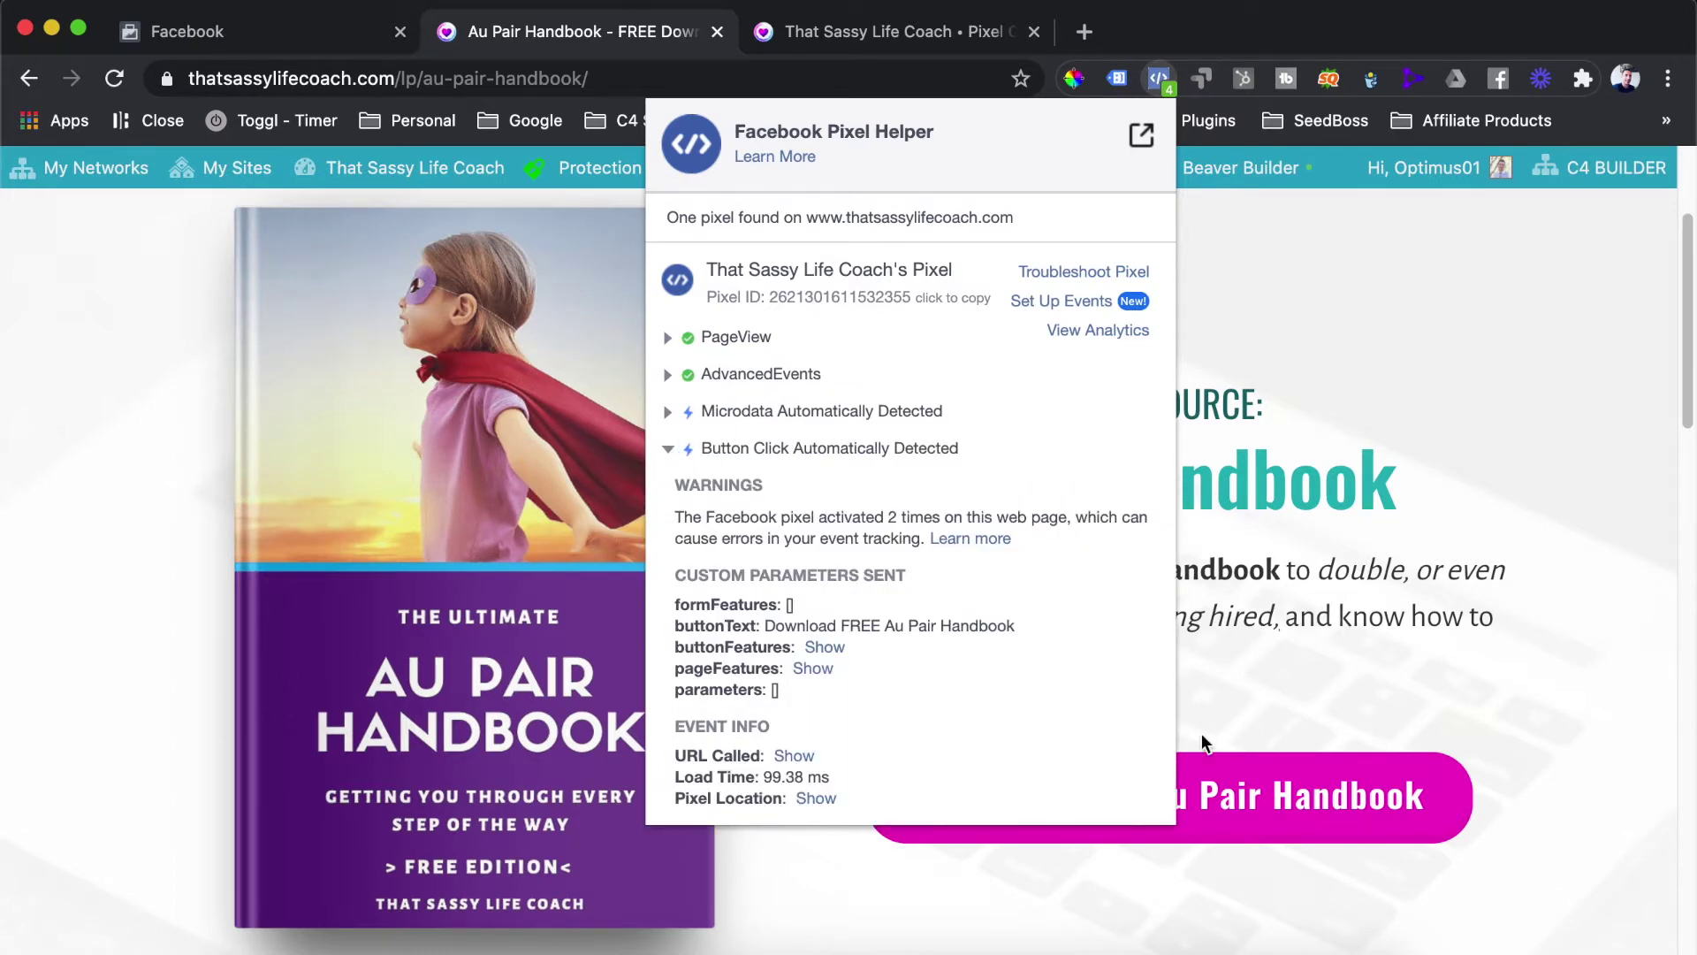
pyautogui.click(1414, 617)
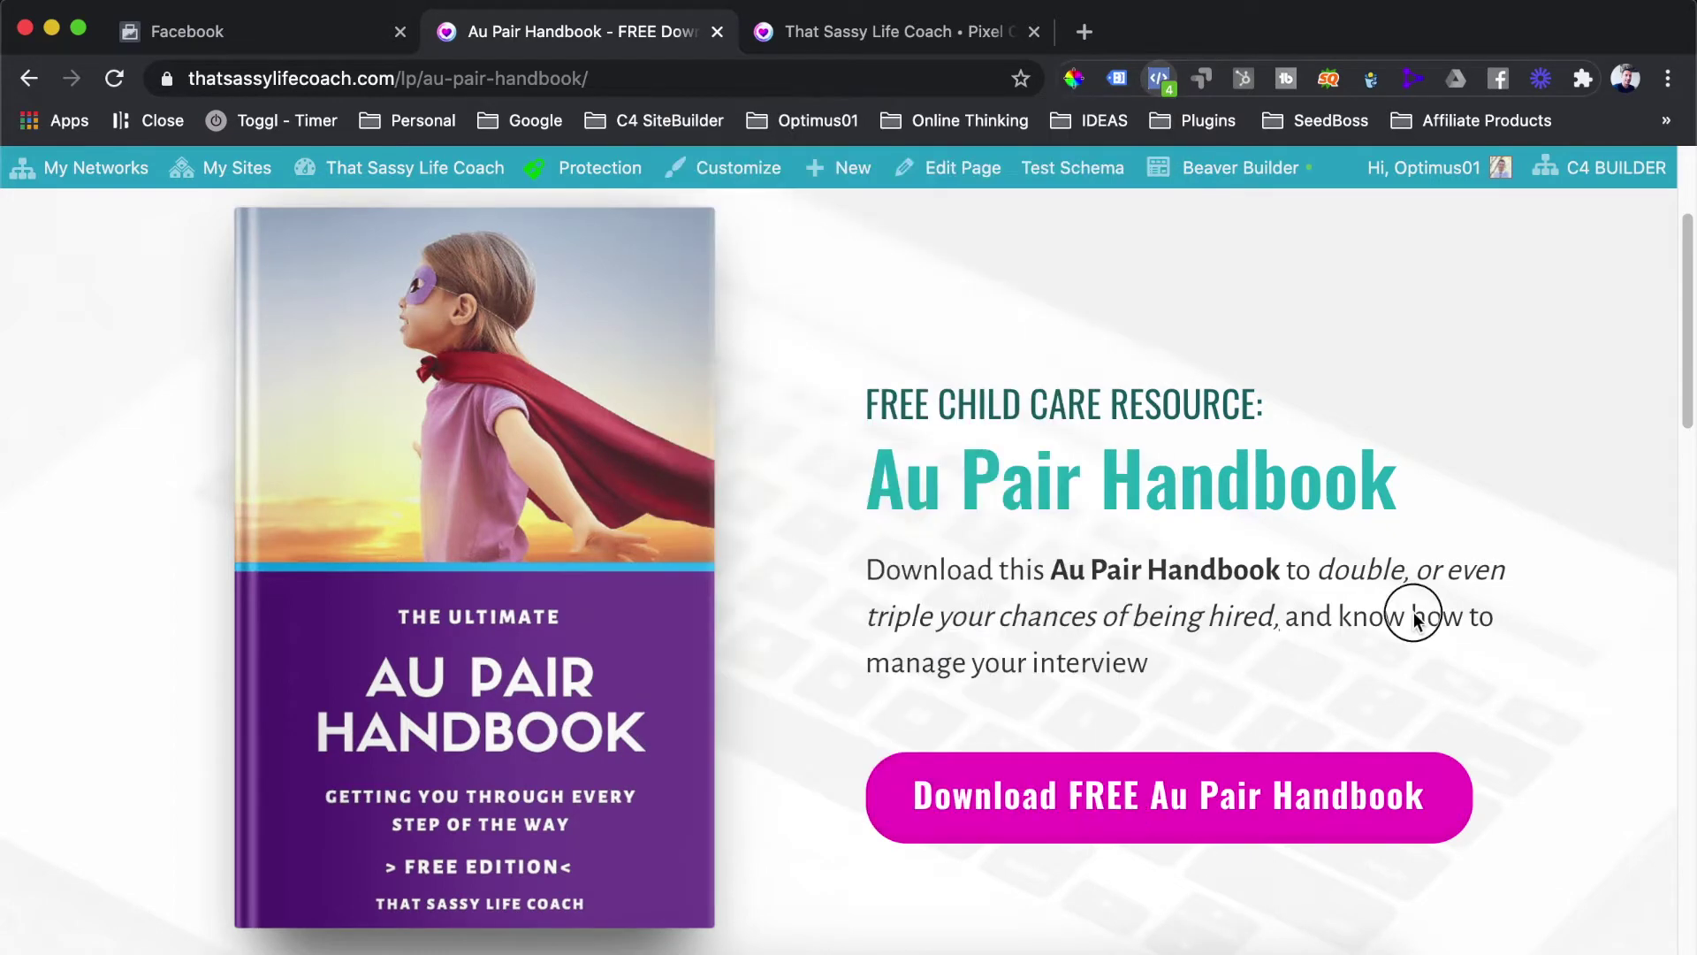
# Step: Return to Events Manager and review the data sources and the event list in the pixel's overview
pyautogui.click(284, 33)
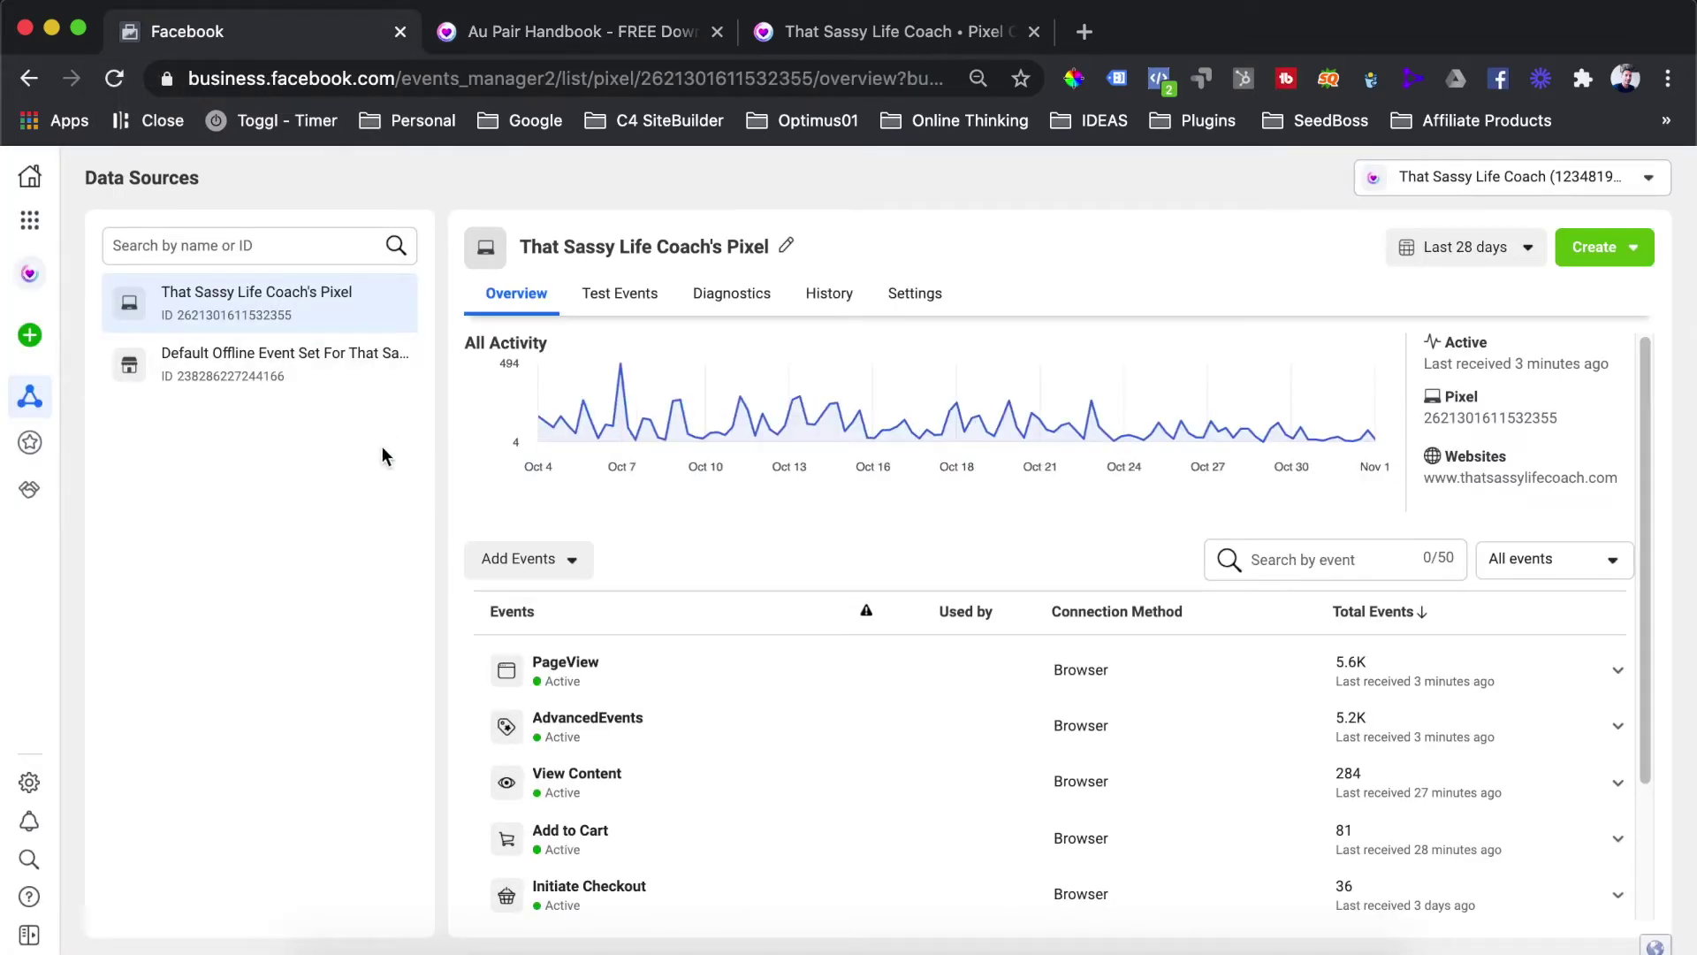
pyautogui.moveTo(132, 449)
pyautogui.moveTo(86, 178); pyautogui.dragTo(219, 179)
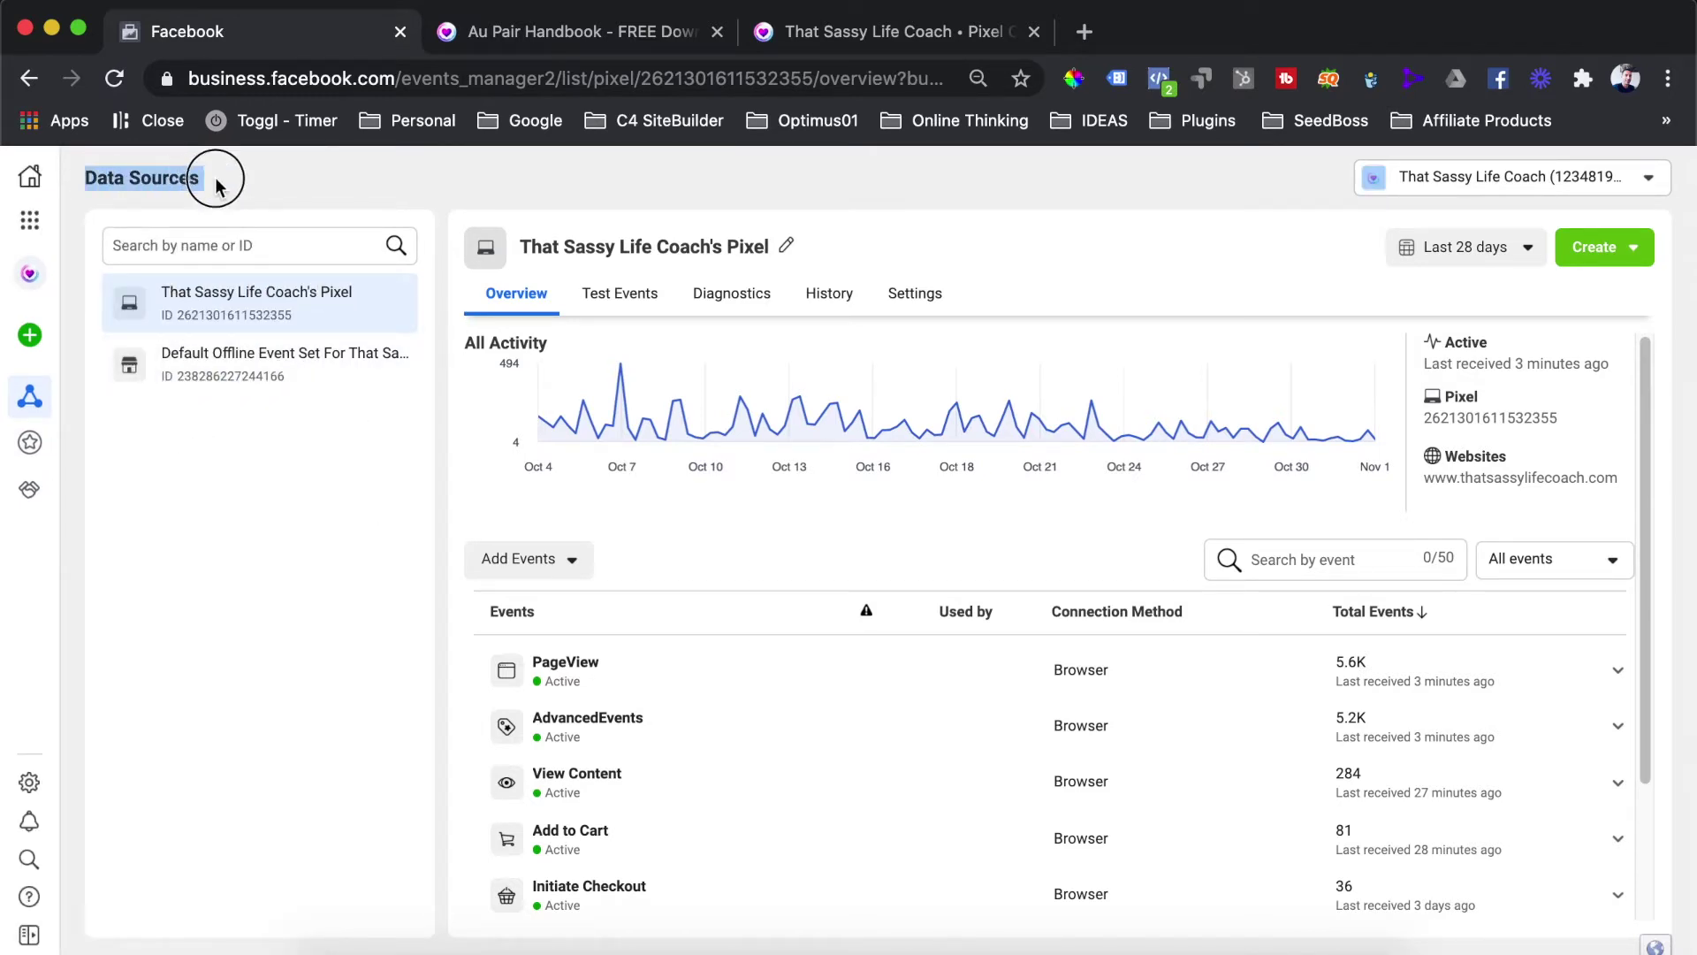
pyautogui.scroll(-1, 487, 247)
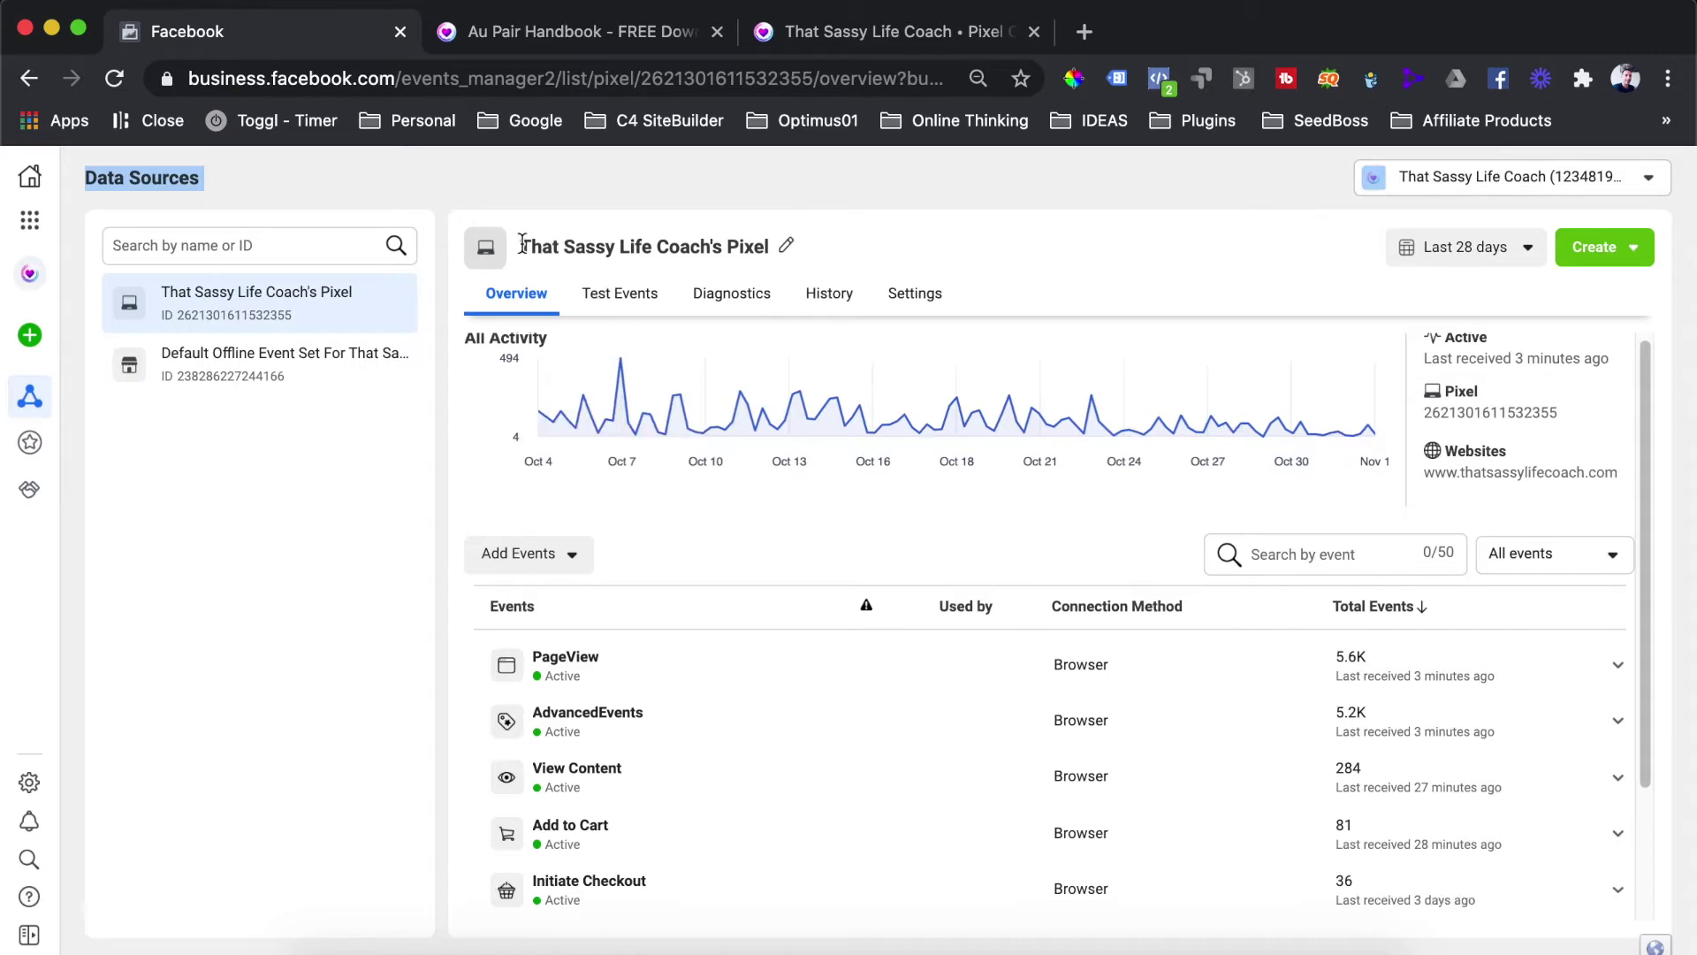
pyautogui.scroll(-3, 831, 553)
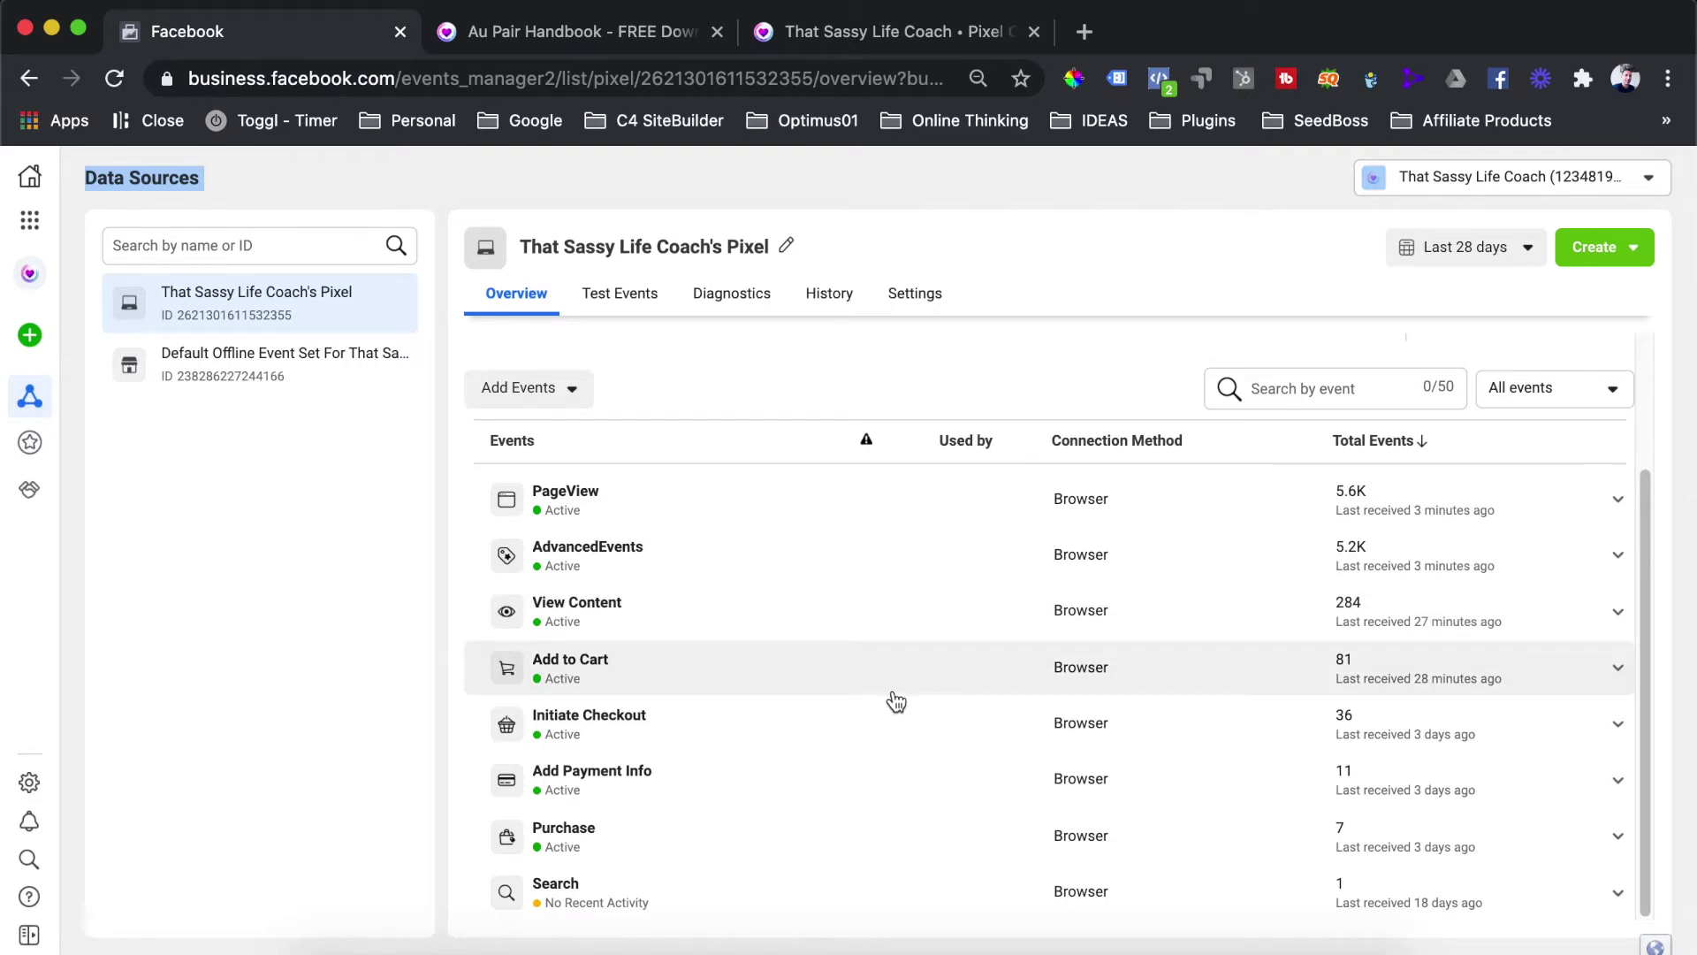
pyautogui.scroll(2, 890, 693)
pyautogui.scroll(-2, 883, 689)
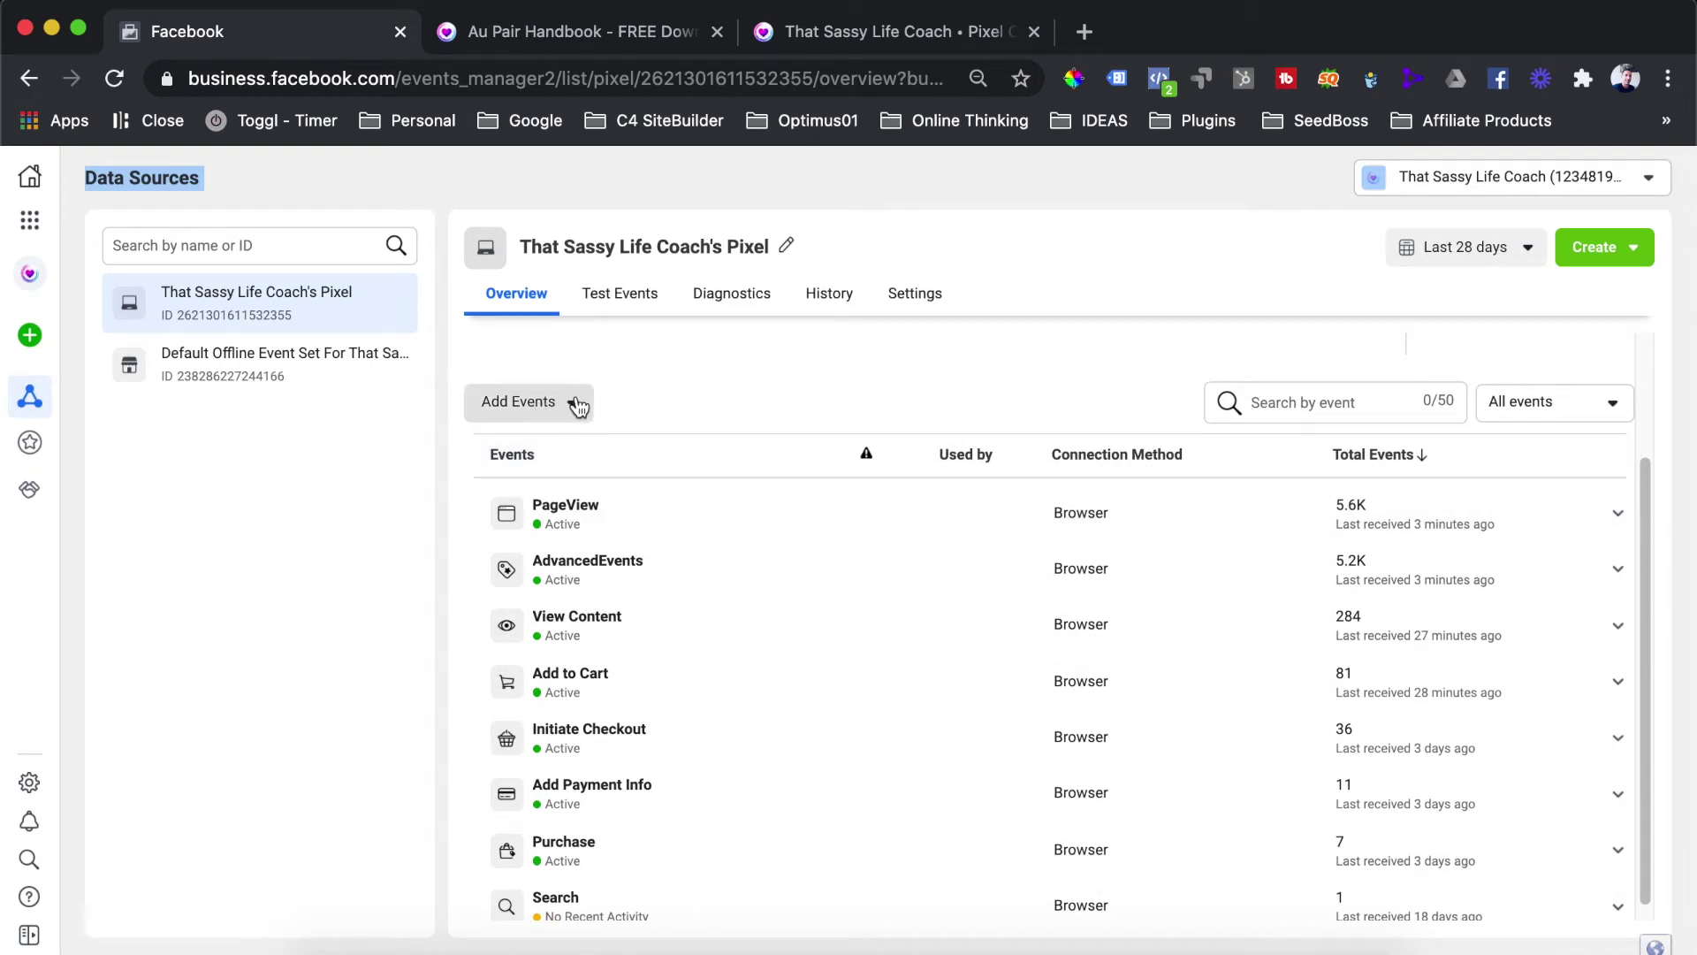
# Step: Start adding events from the pixel with the Event Setup Tool, getting as far as the website URL entry
pyautogui.click(580, 405)
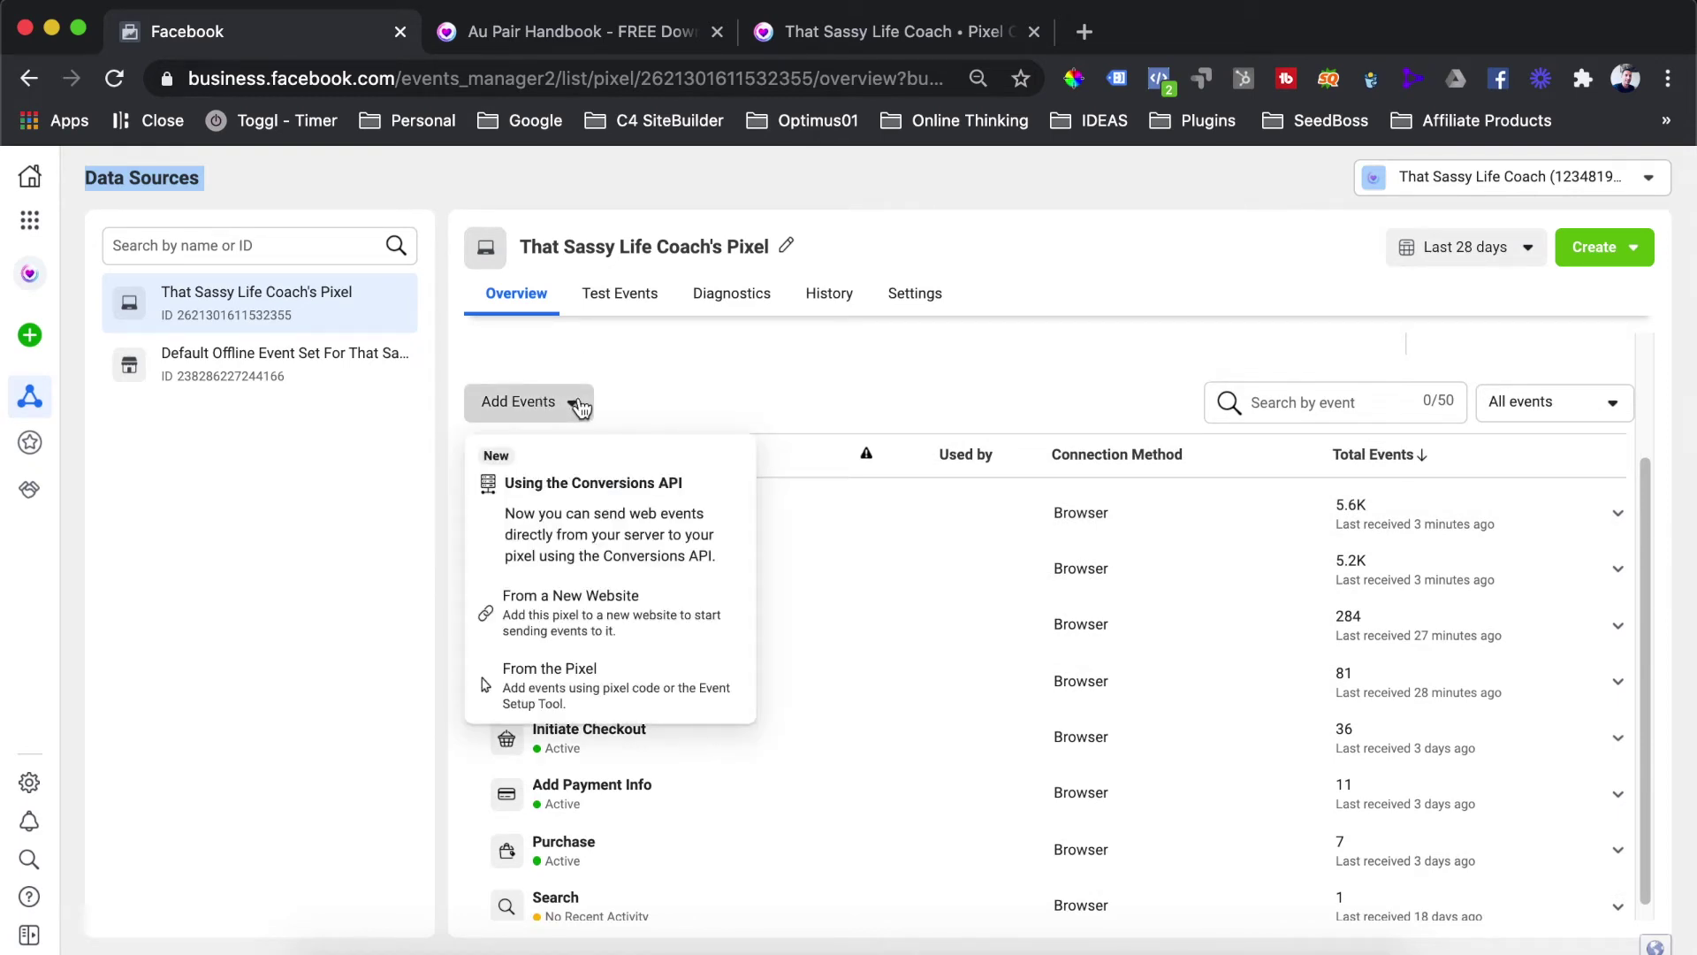
pyautogui.click(546, 688)
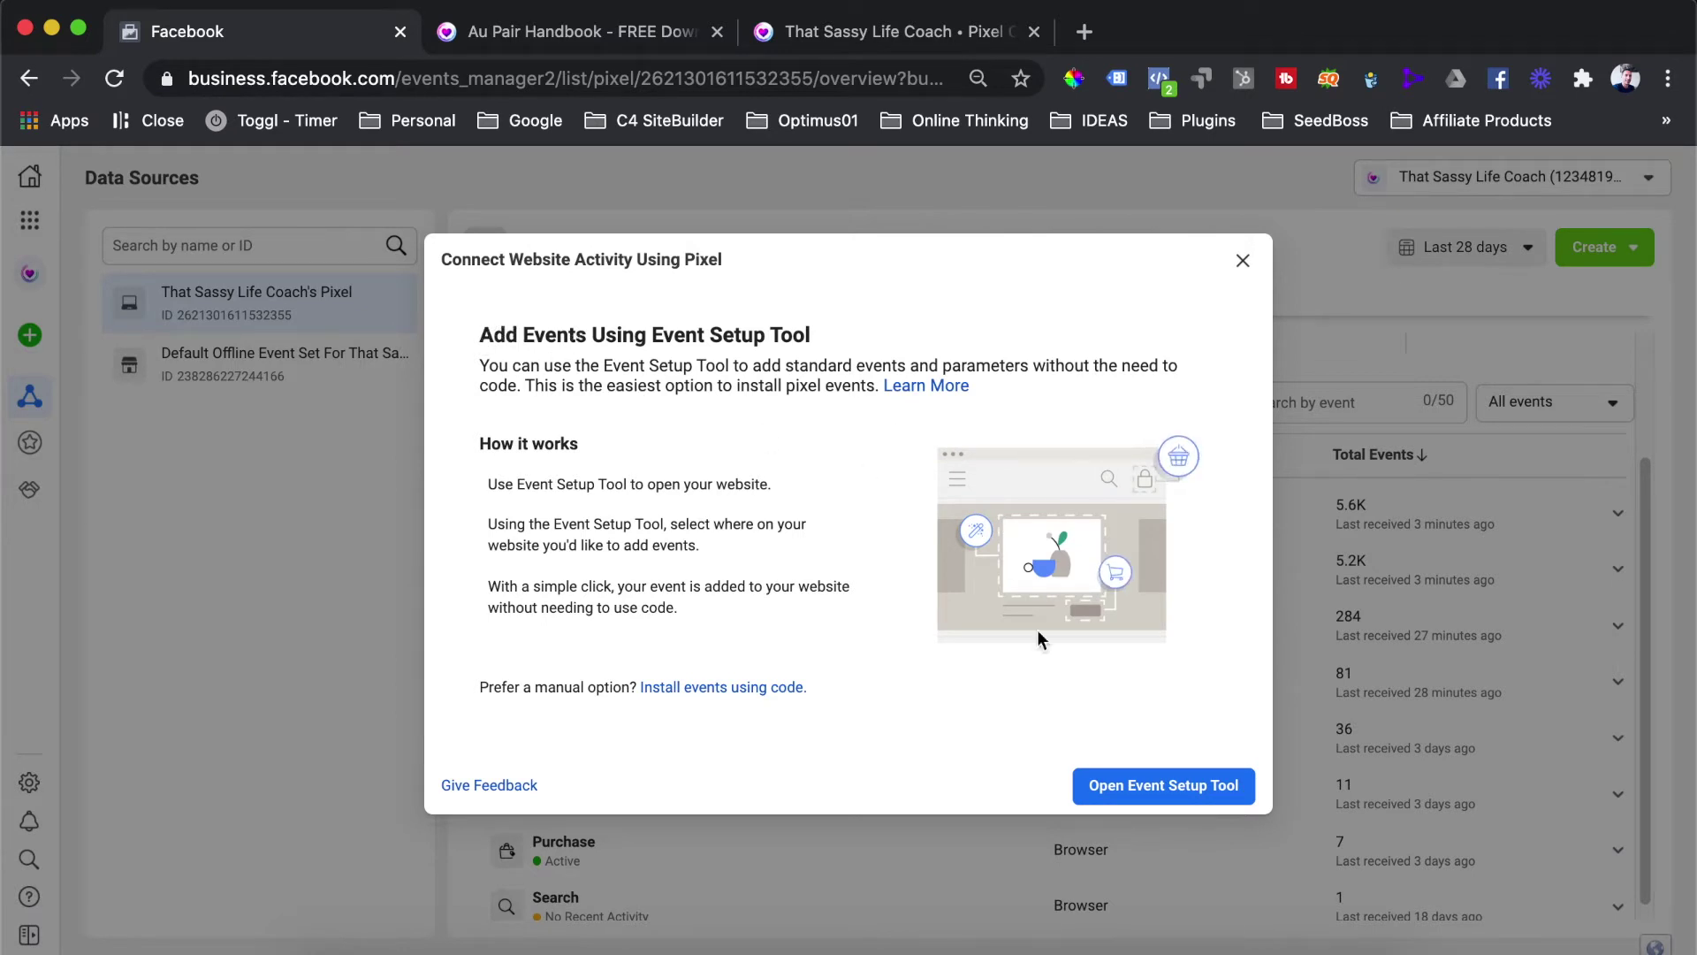
pyautogui.click(1188, 786)
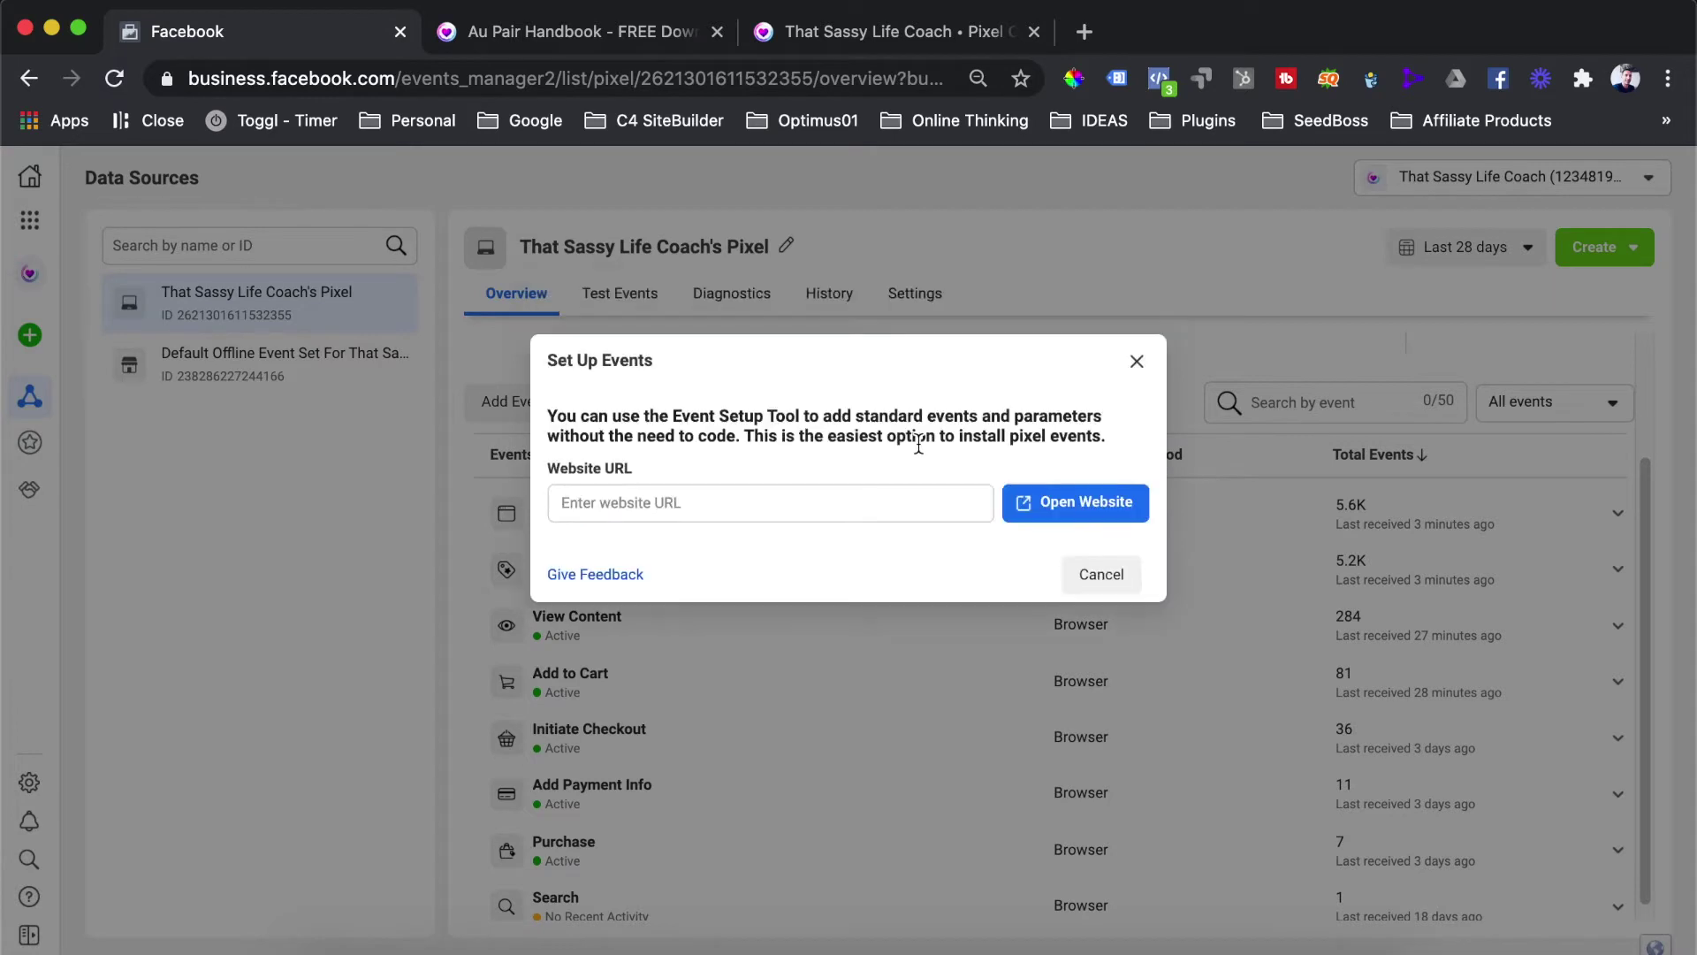
pyautogui.click(724, 500)
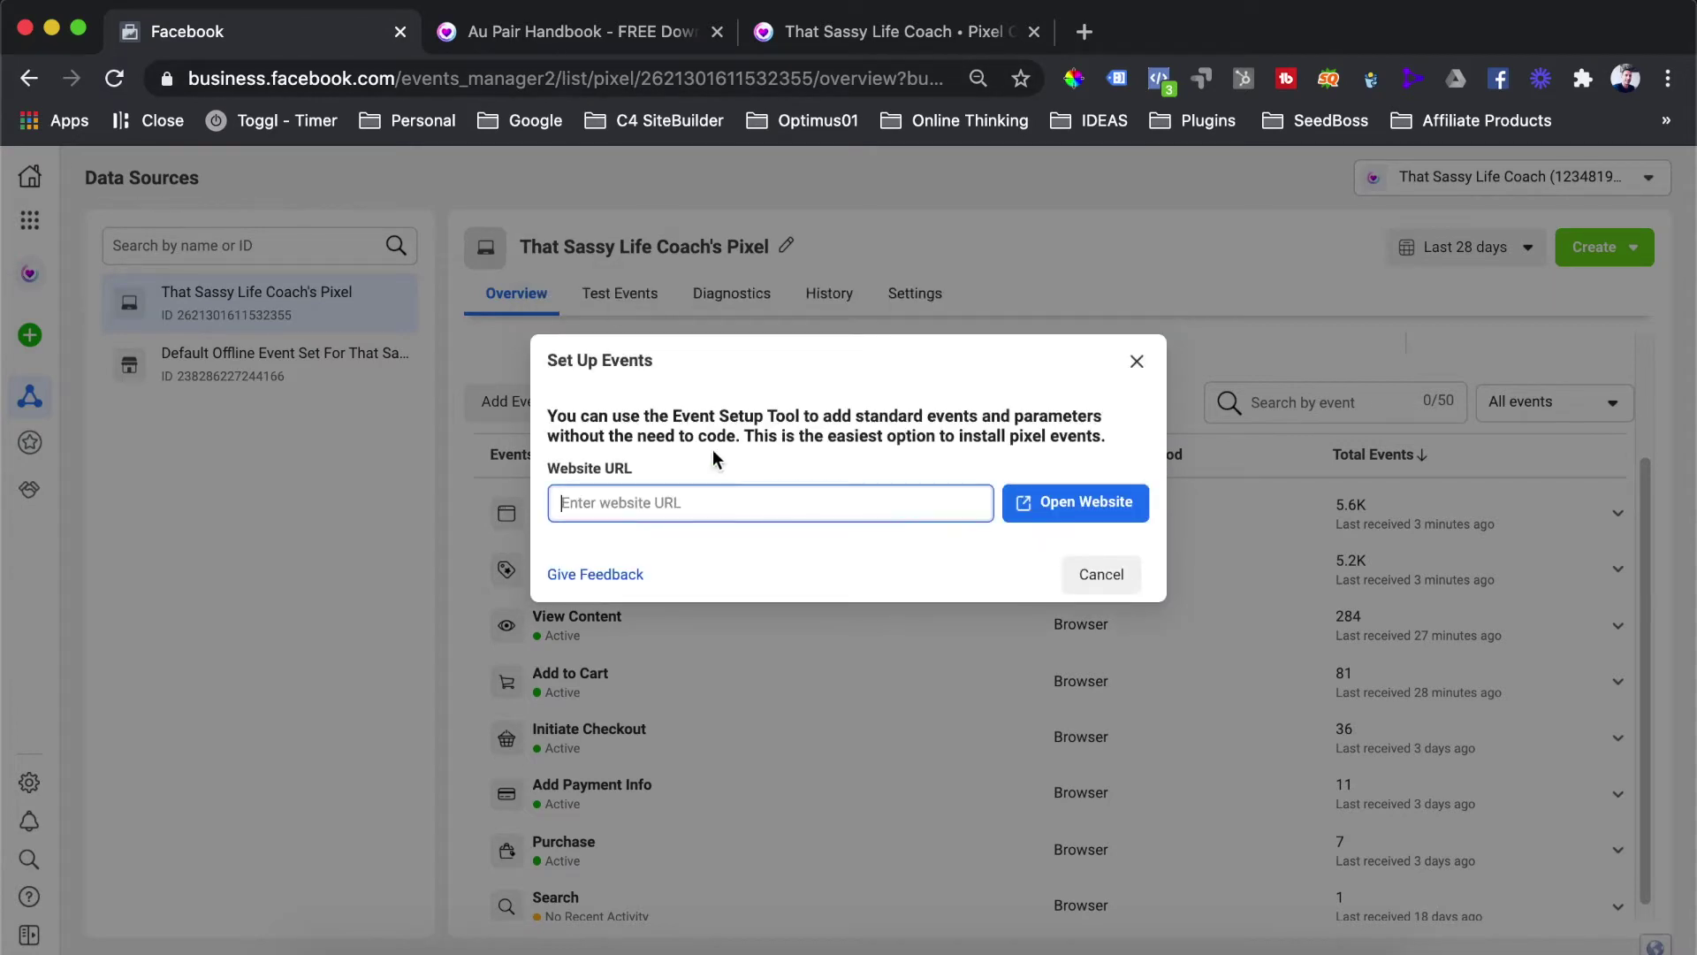
# Step: Recheck the pixel events on the Au Pair Handbook landing page with Facebook Pixel Helper
pyautogui.click(559, 33)
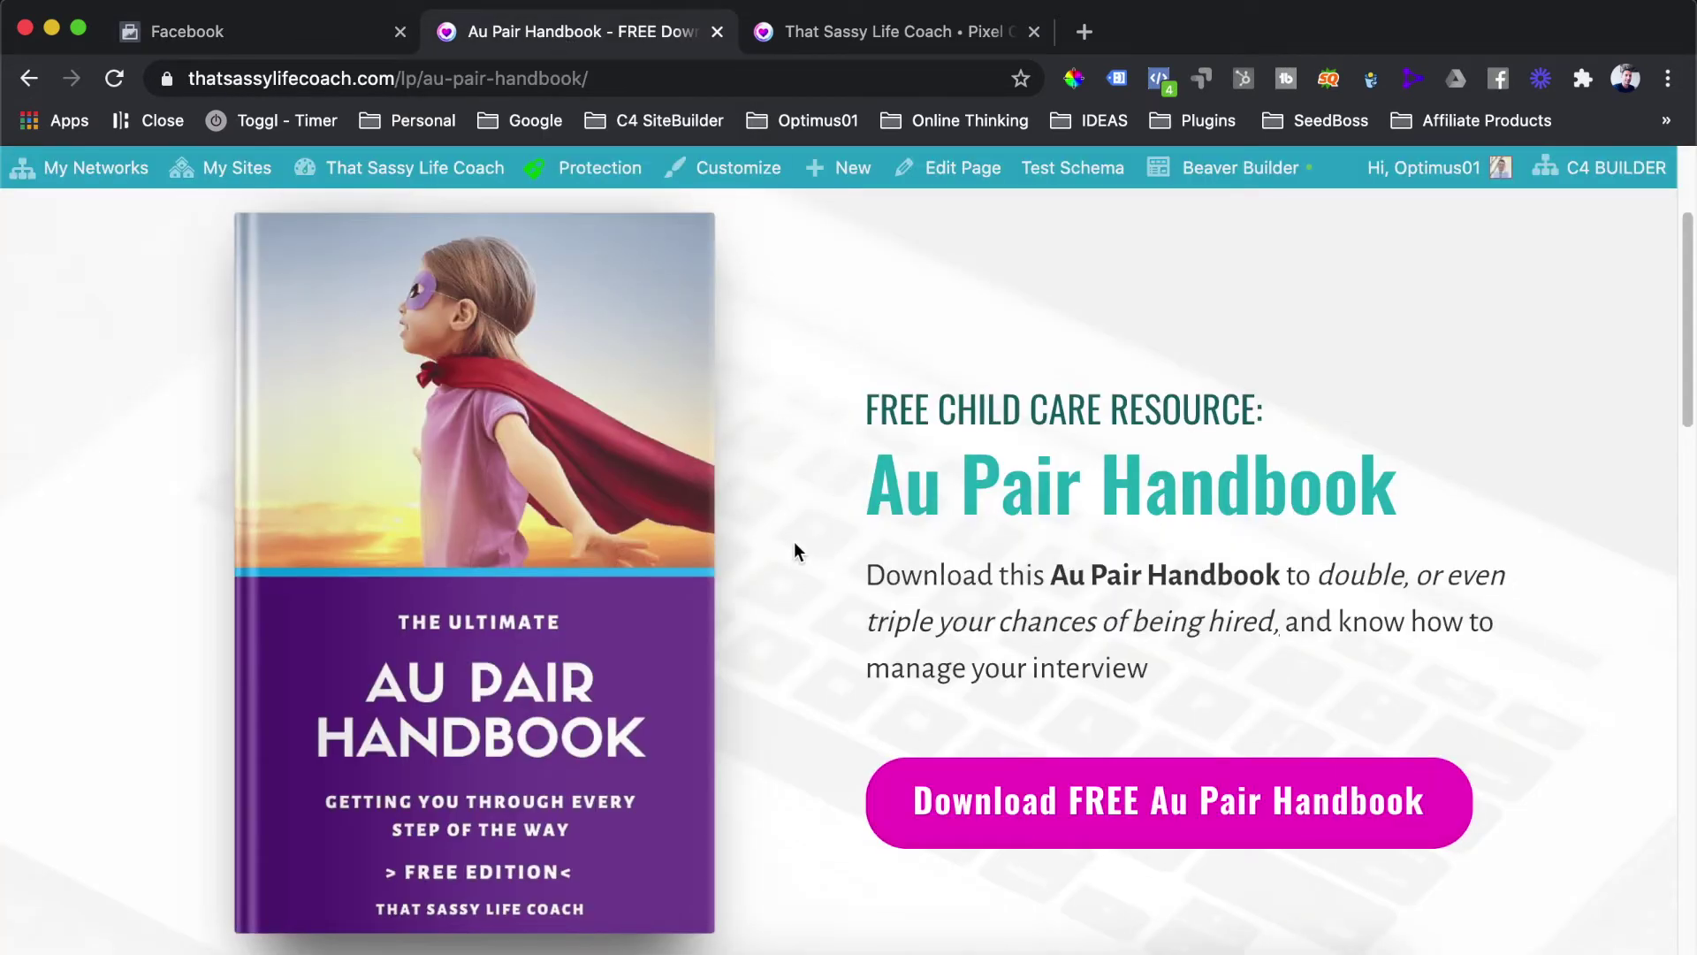
pyautogui.click(1154, 89)
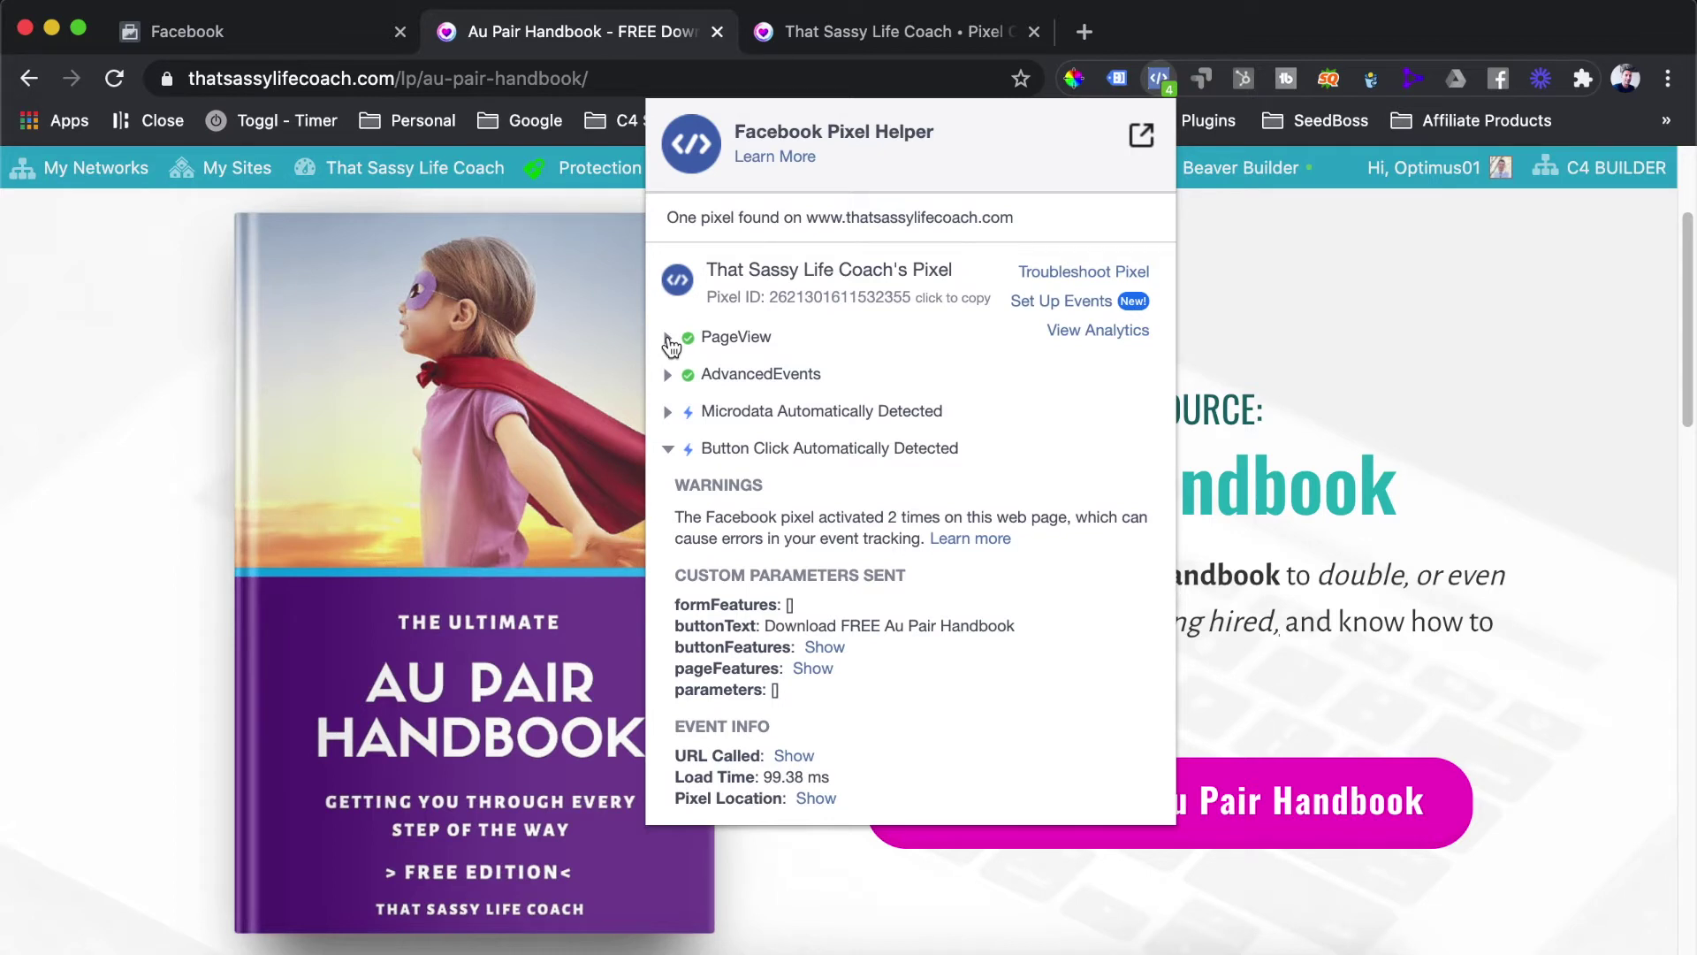
pyautogui.click(480, 469)
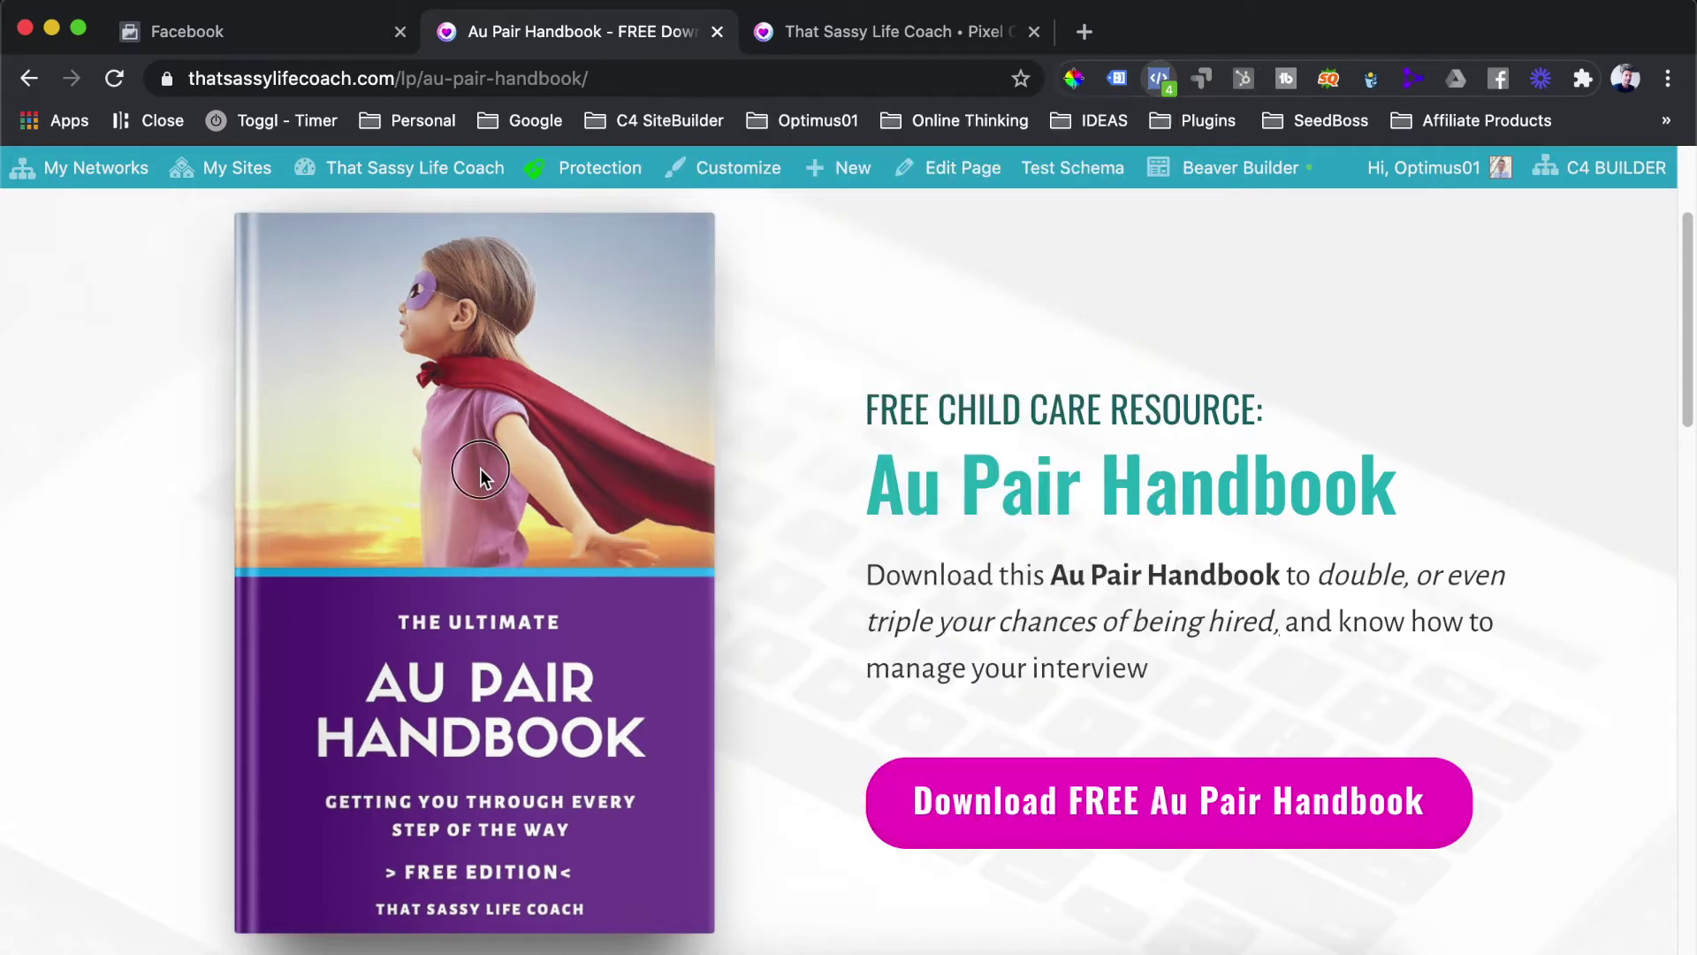
pyautogui.scroll(-1, 480, 469)
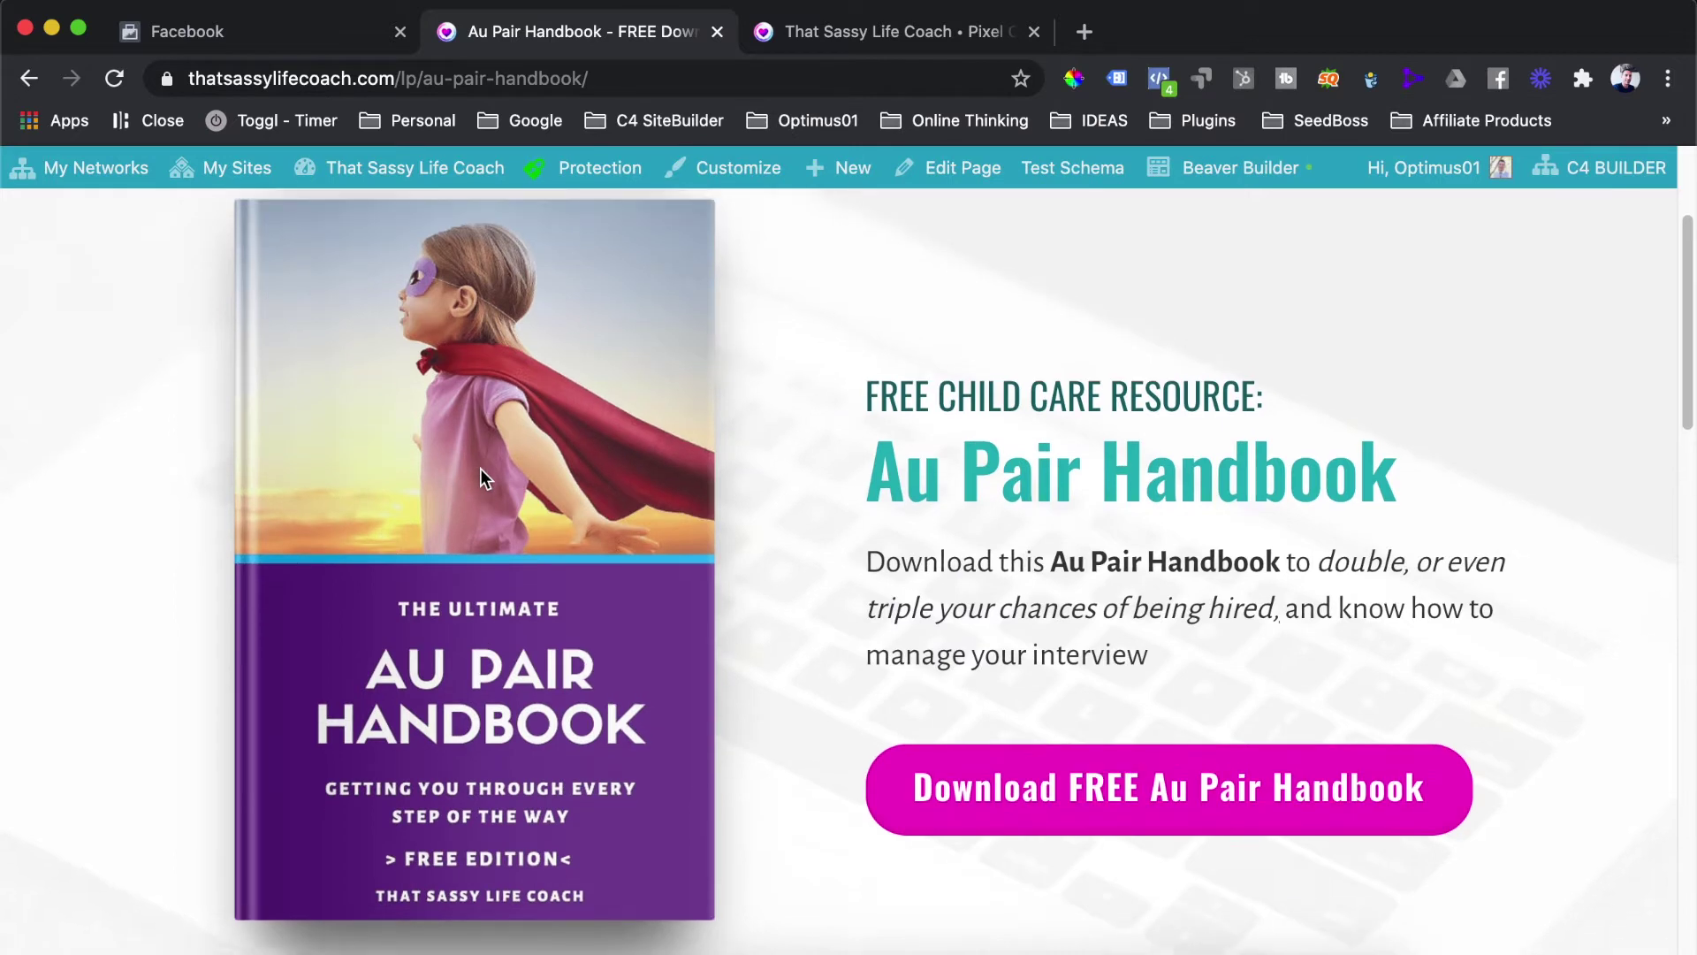
pyautogui.scroll(1, 480, 469)
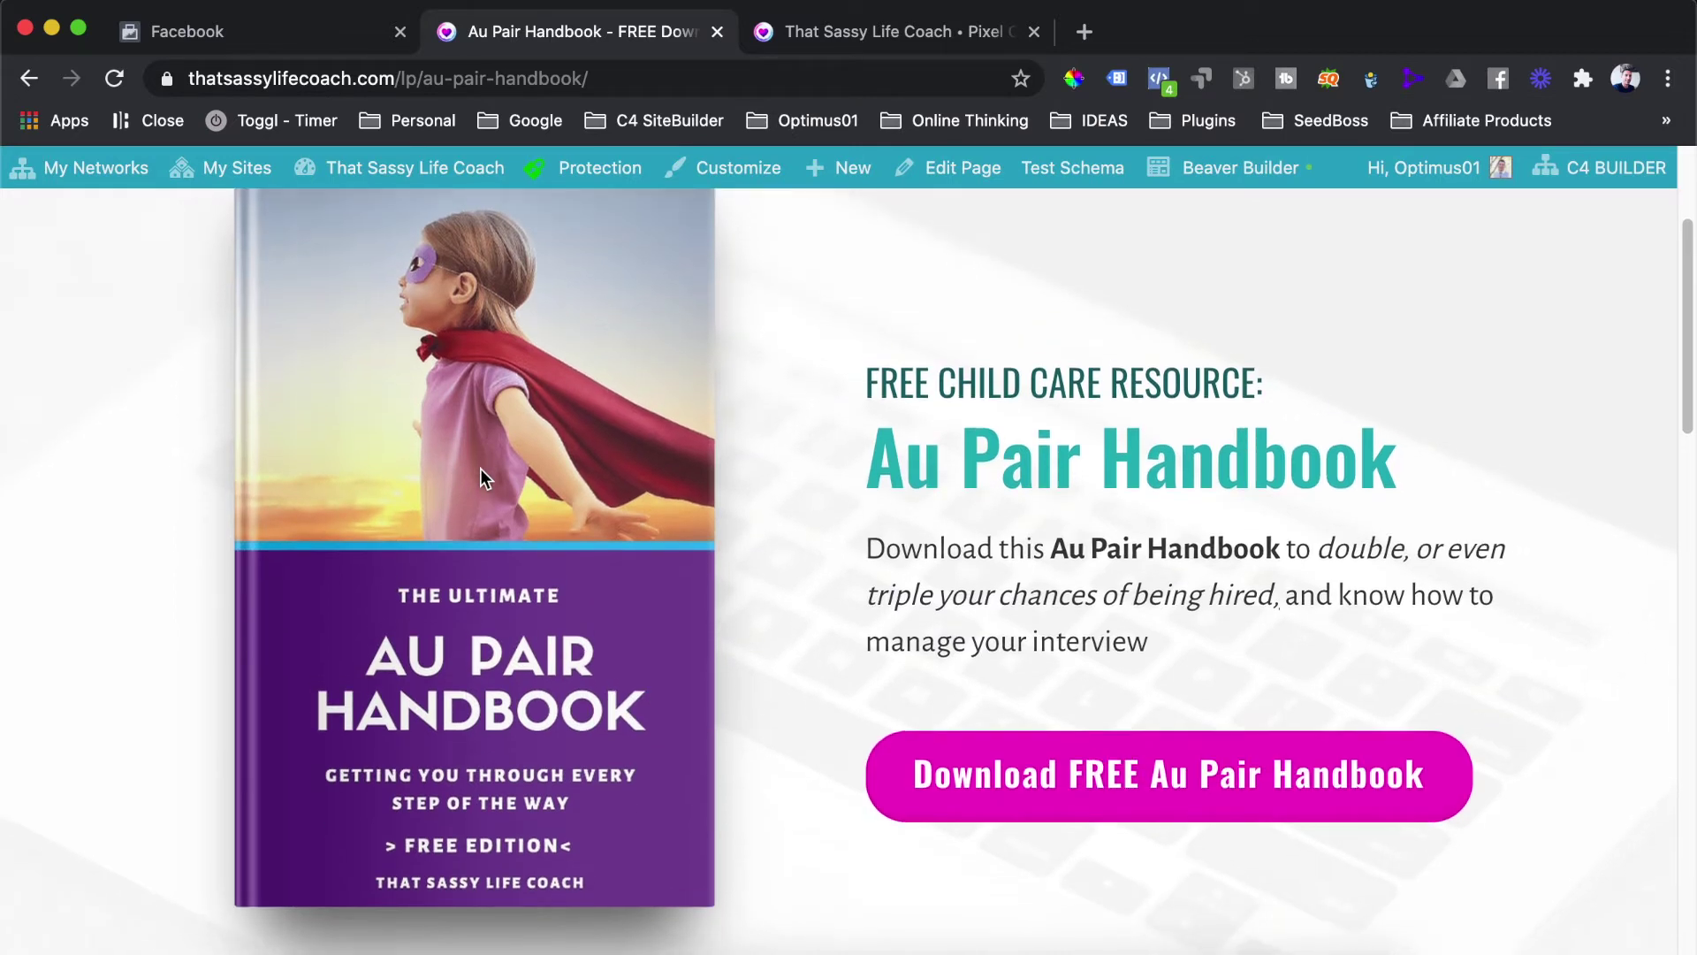
pyautogui.scroll(1, 480, 469)
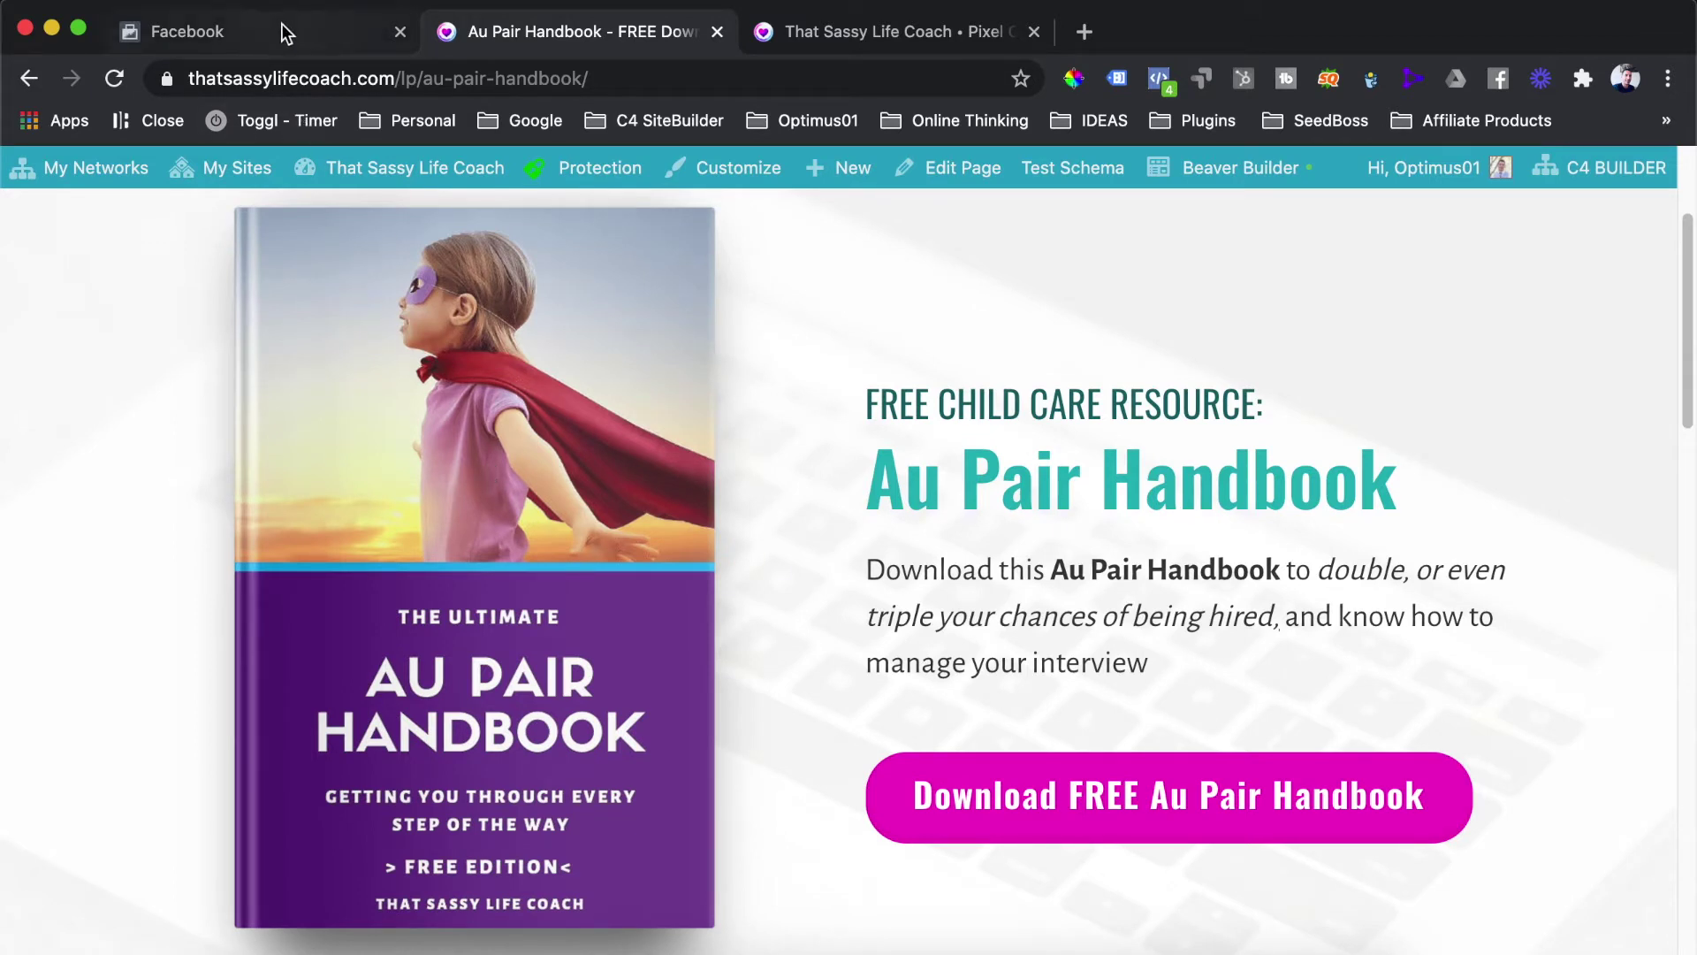
pyautogui.click(509, 80)
pyautogui.press('cmd+c')
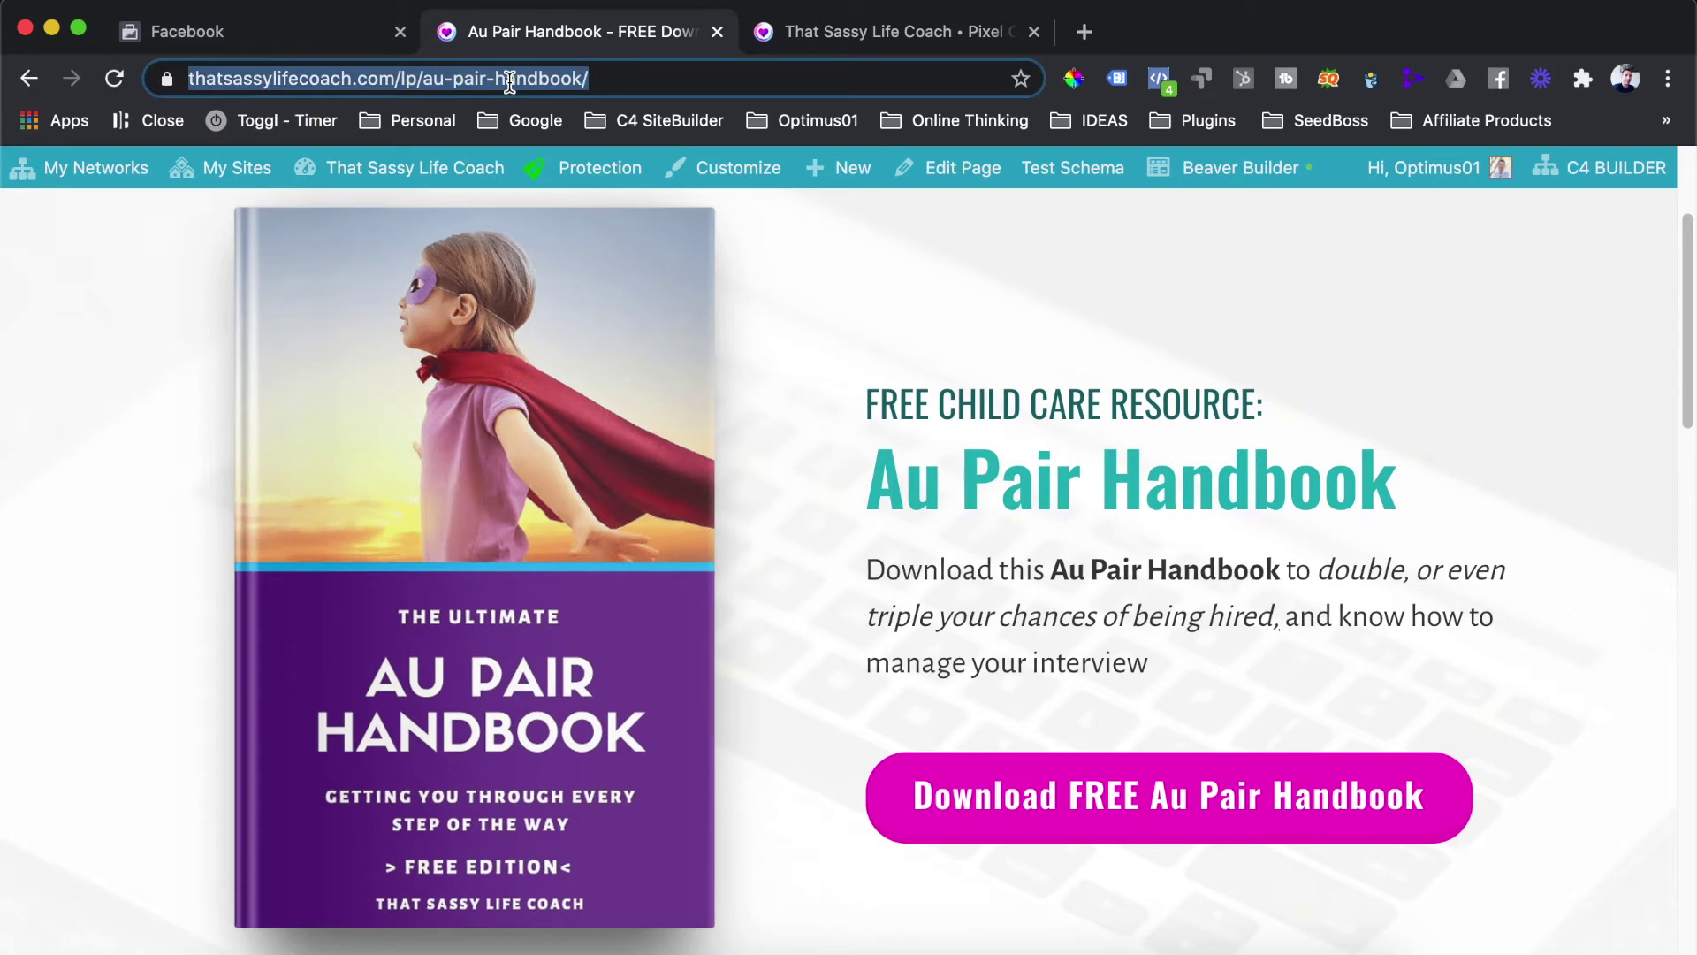
pyautogui.click(314, 34)
pyautogui.click(574, 495)
pyautogui.press('cmd+v')
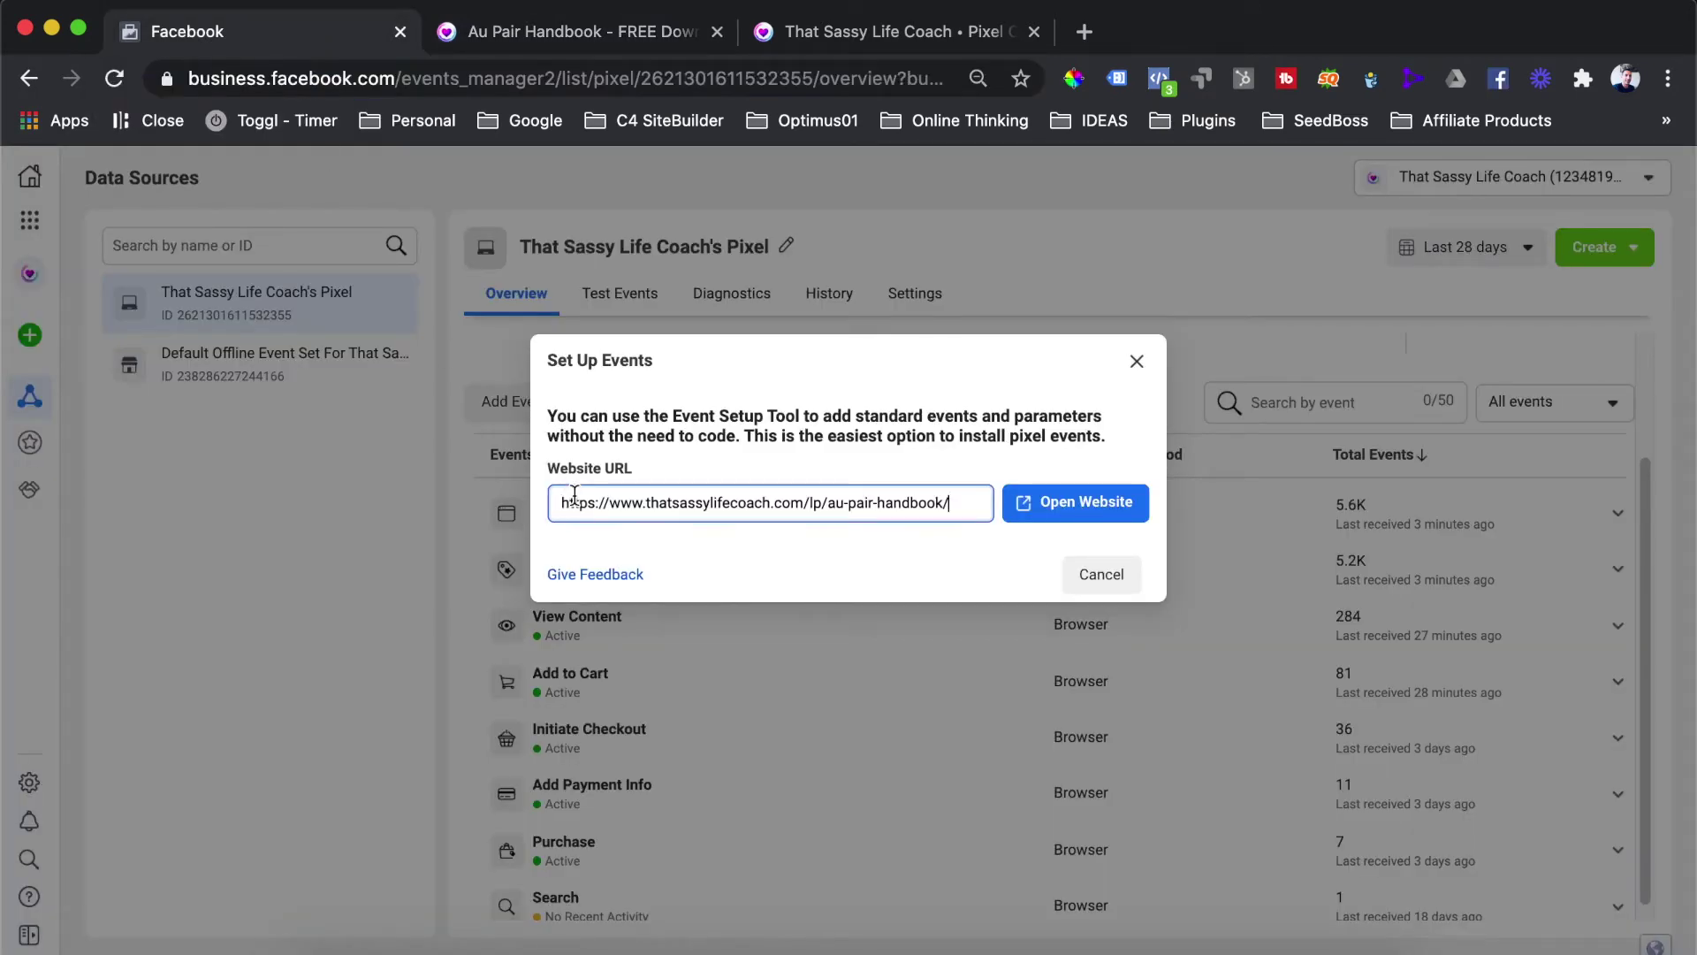
pyautogui.click(1065, 504)
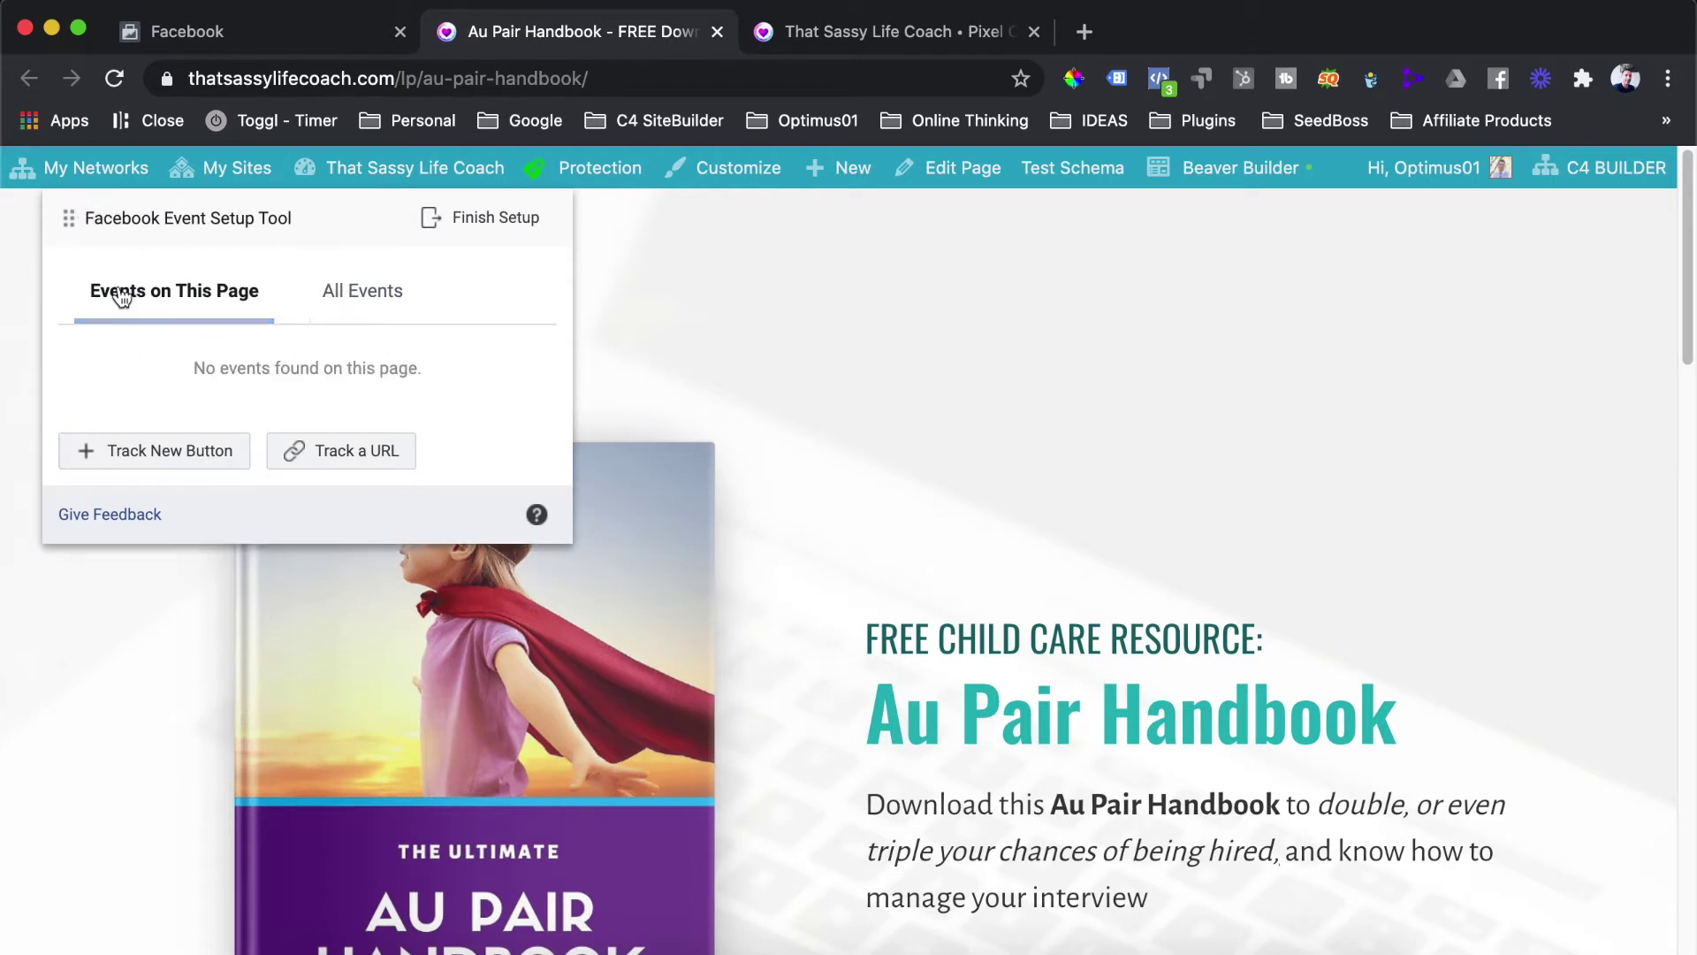
# Step: Examine all tracked events in the Event Setup Tool, including the Add to Cart details, and those on this page
pyautogui.click(331, 305)
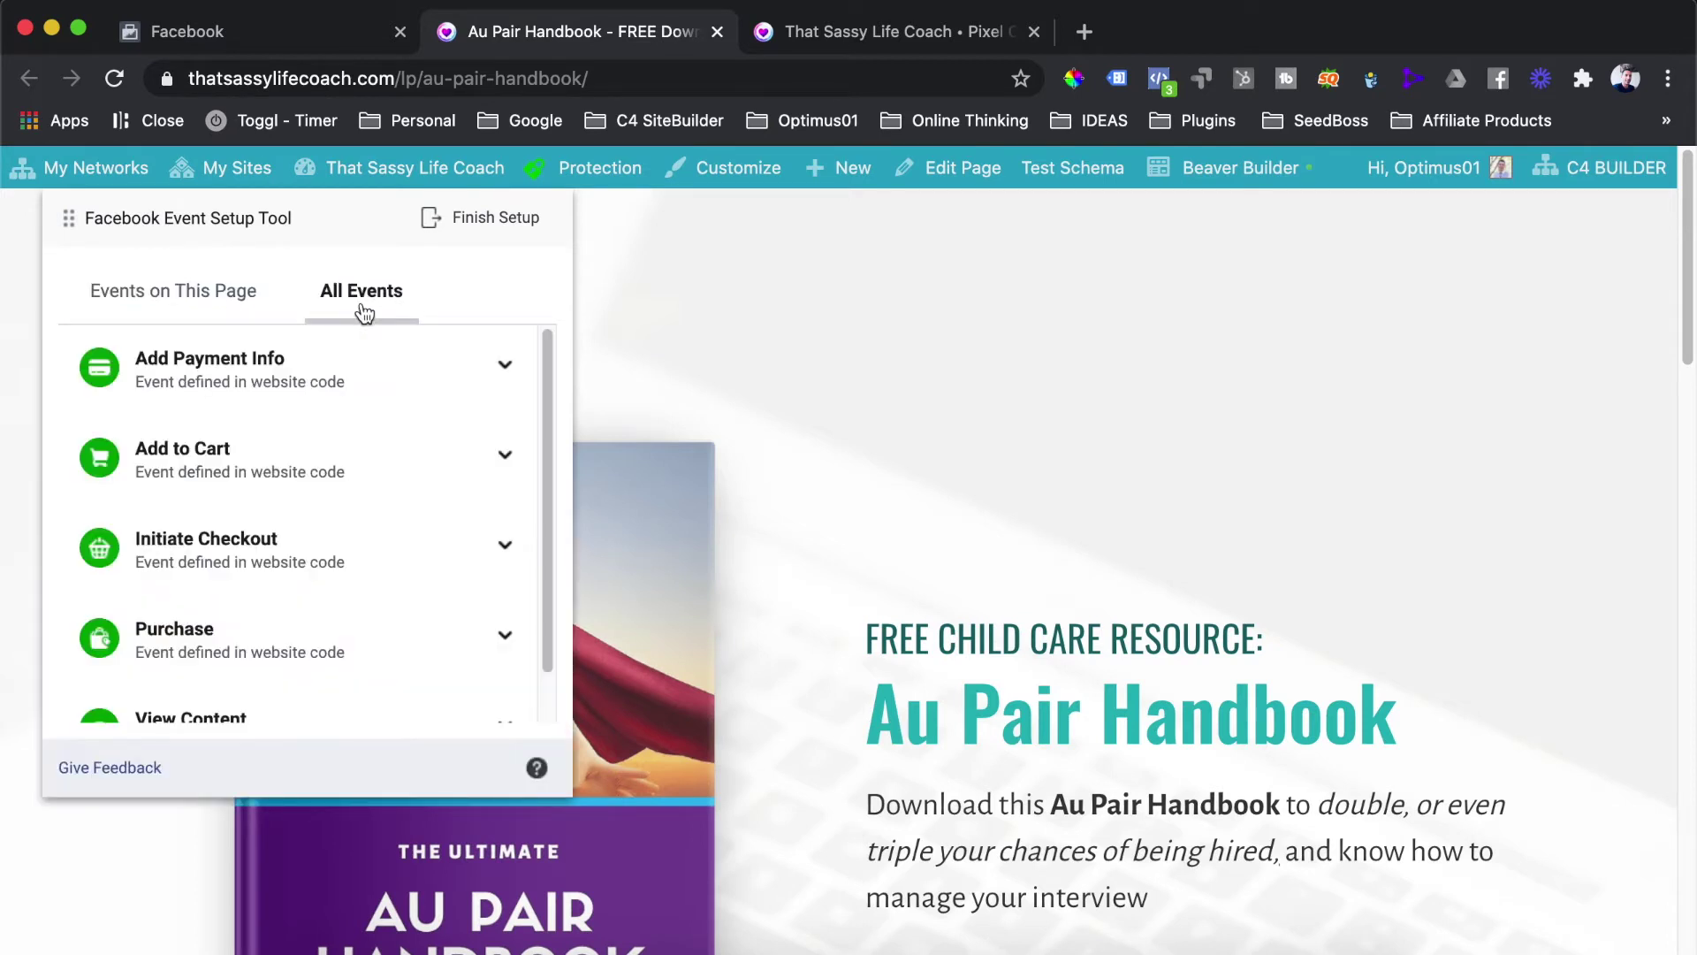
pyautogui.scroll(-1, 441, 488)
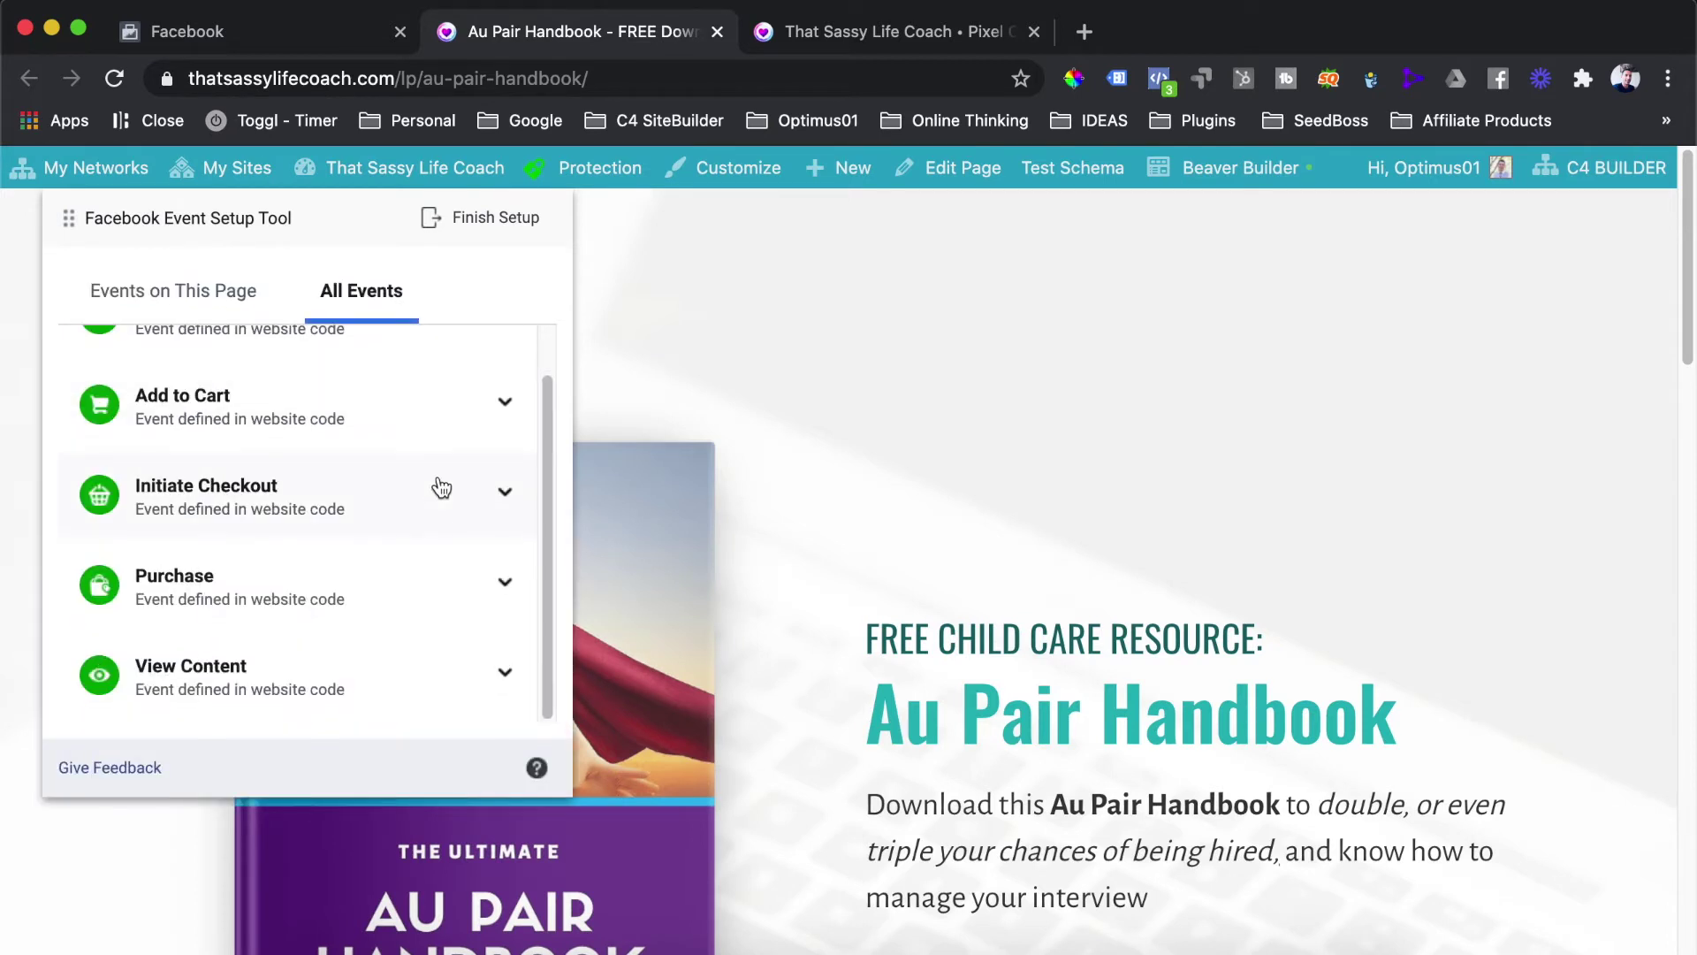
pyautogui.click(505, 490)
pyautogui.click(501, 401)
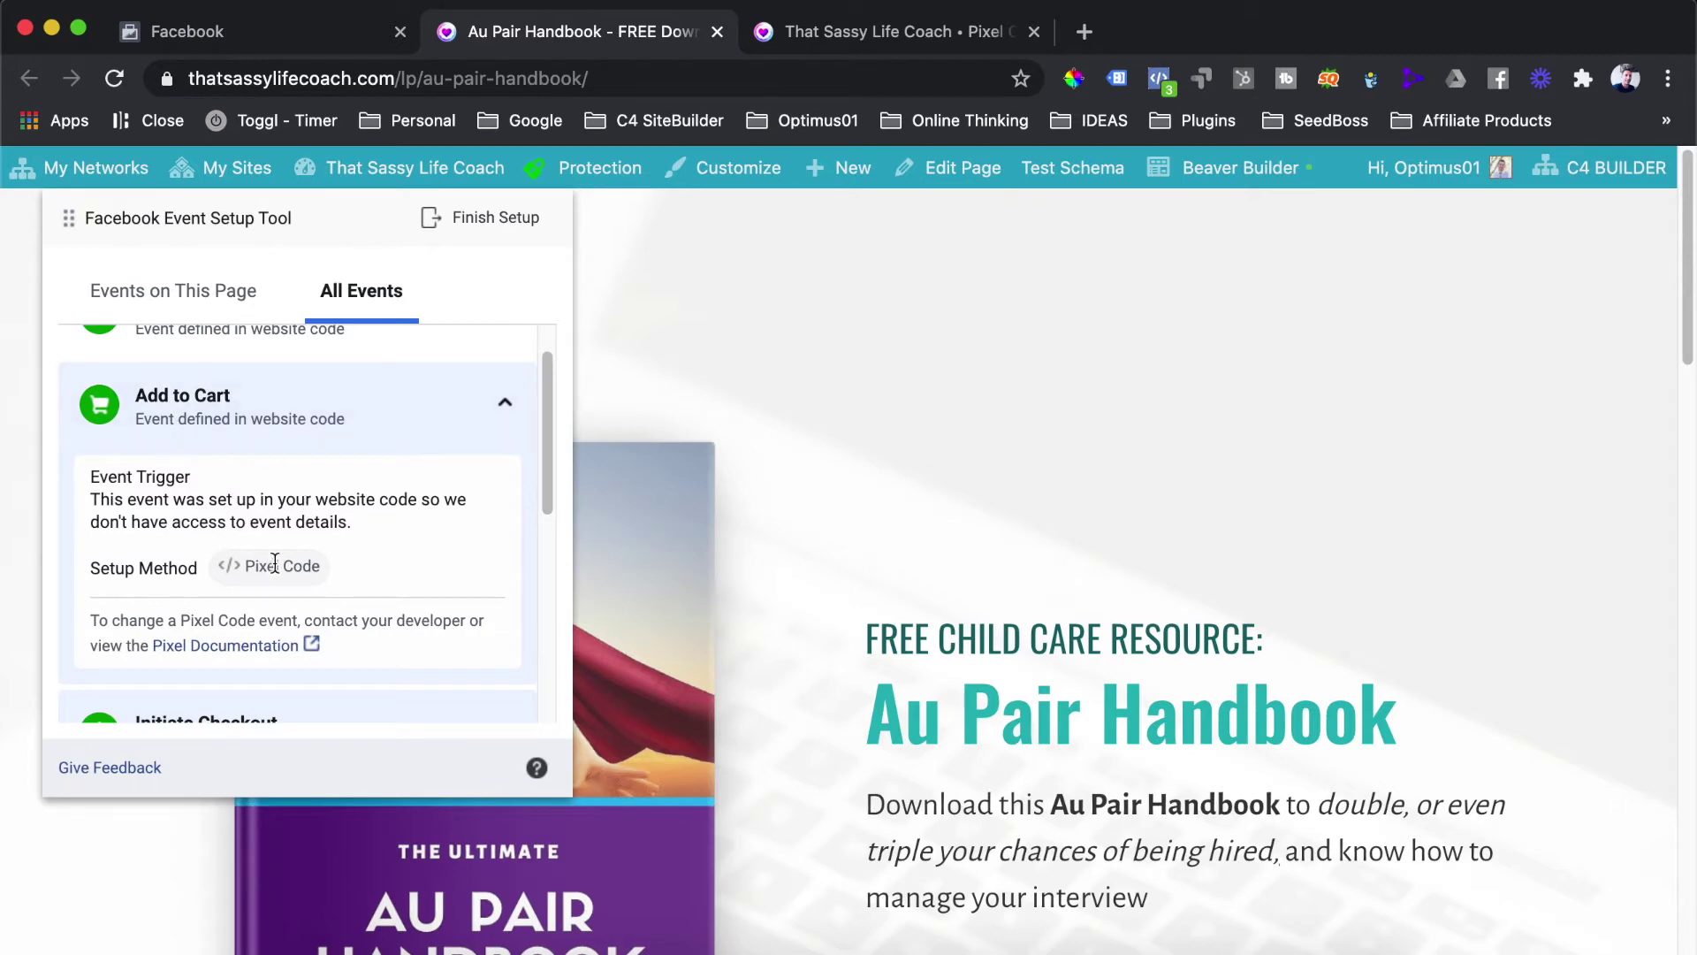
pyautogui.scroll(-2, 265, 539)
pyautogui.click(173, 291)
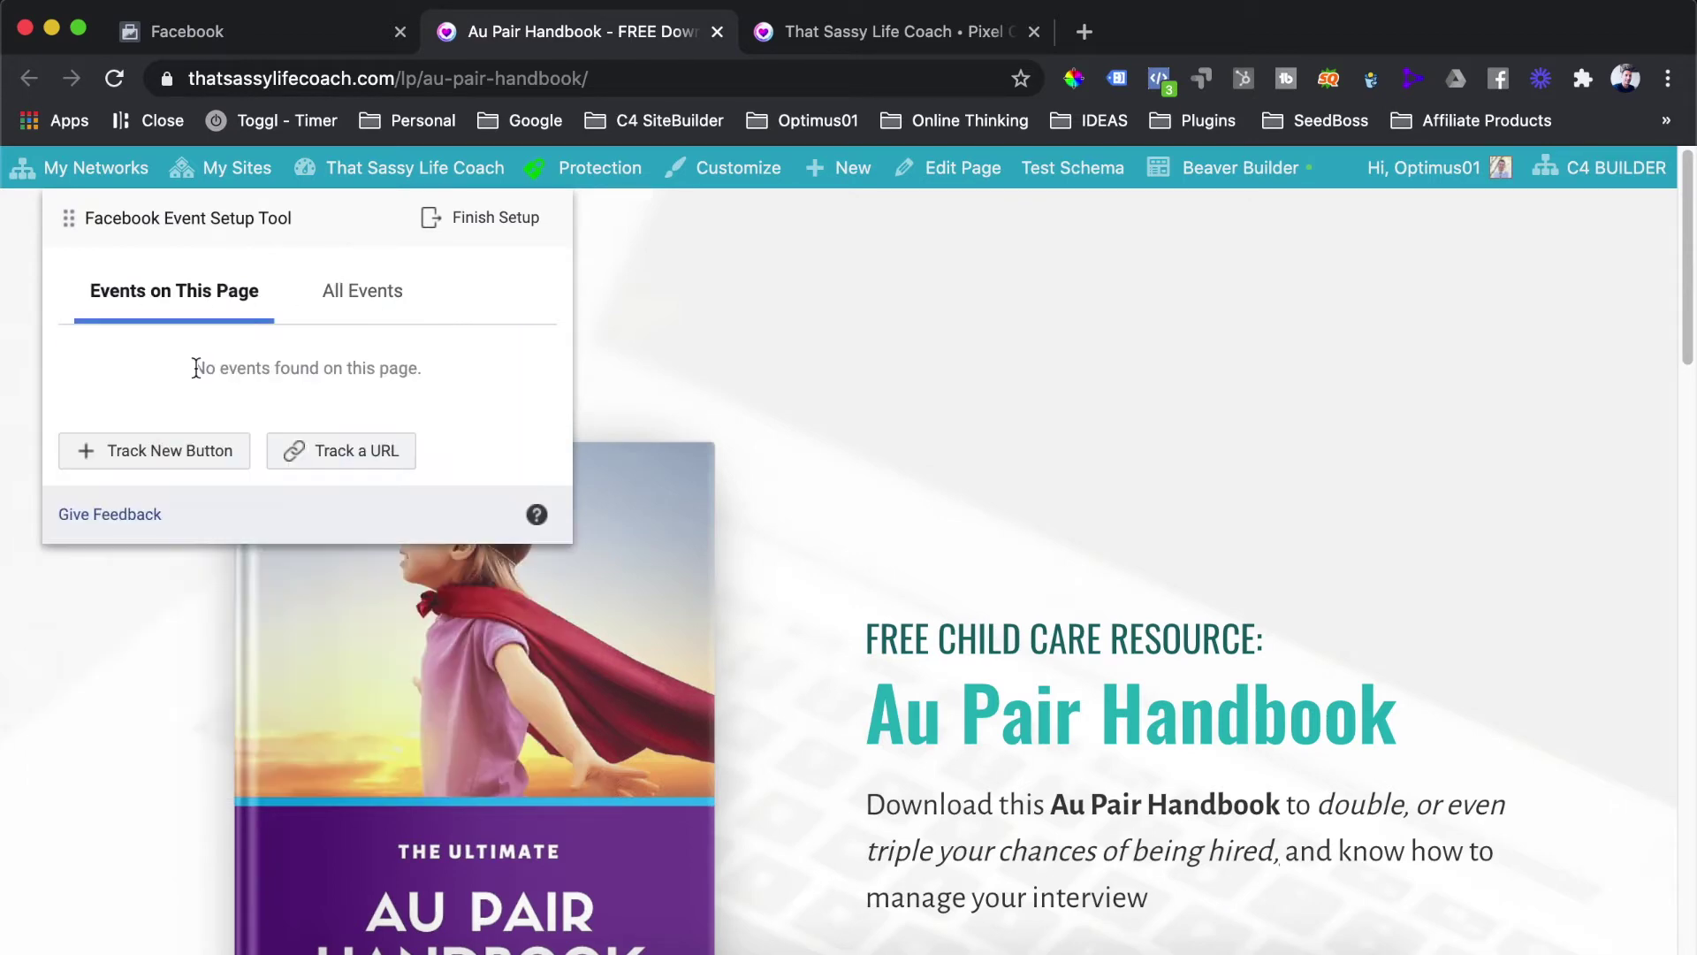
pyautogui.scroll(-3, 963, 512)
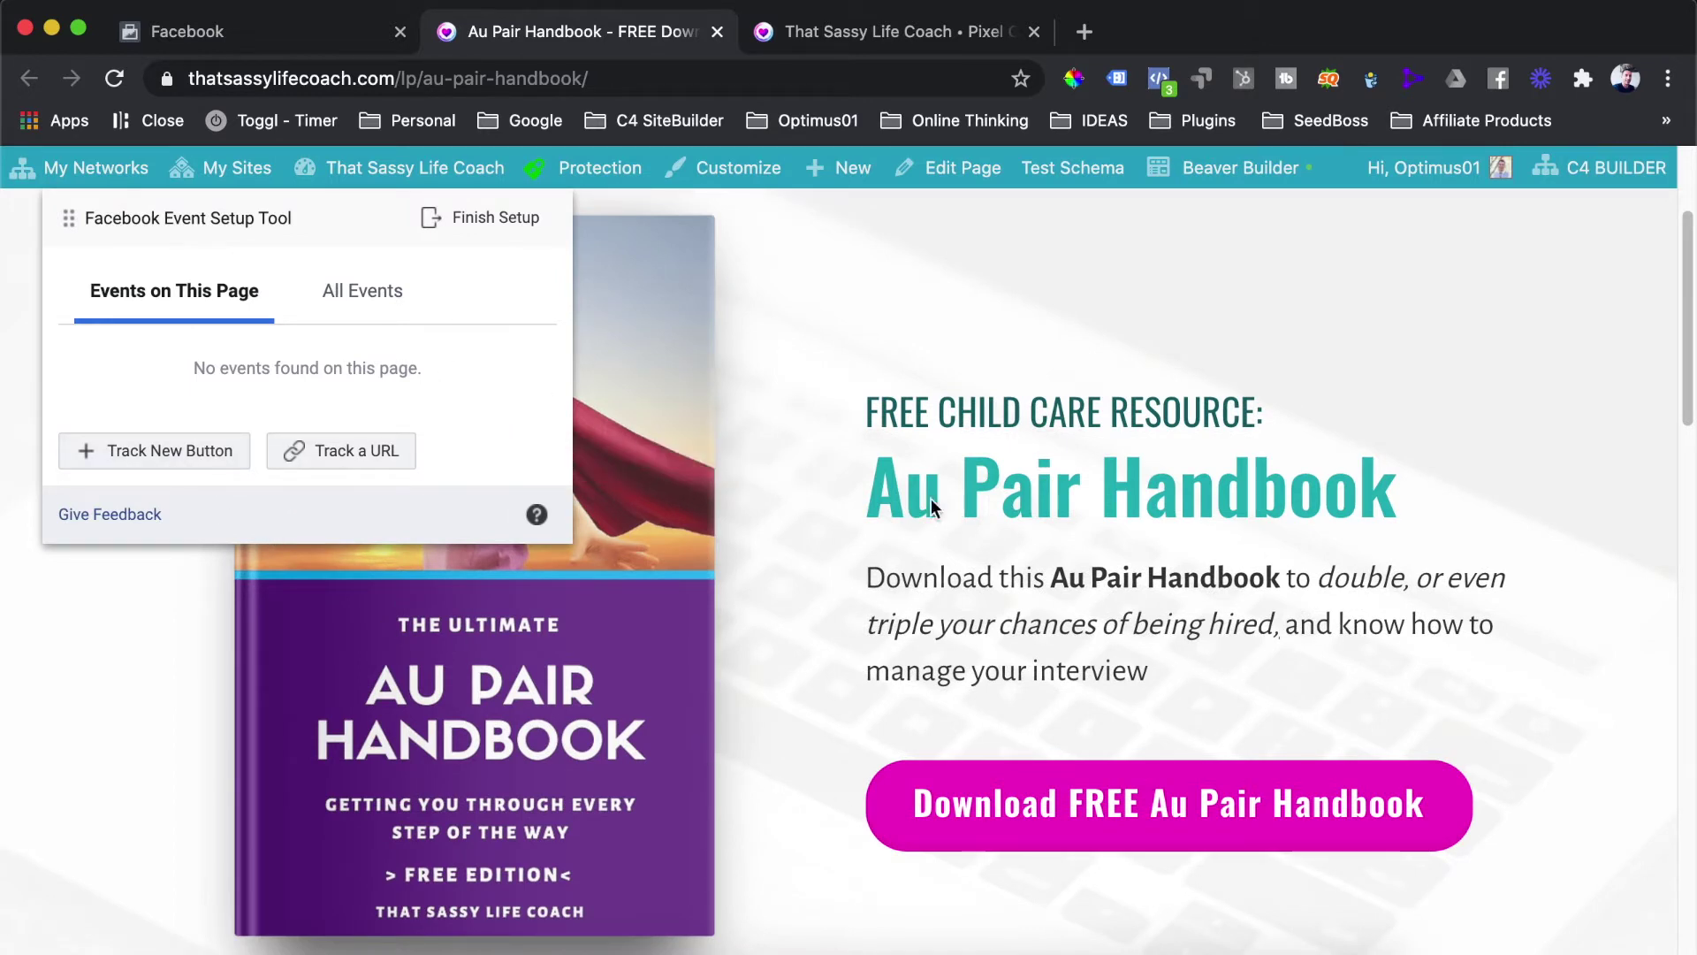
pyautogui.click(685, 77)
pyautogui.click(343, 78)
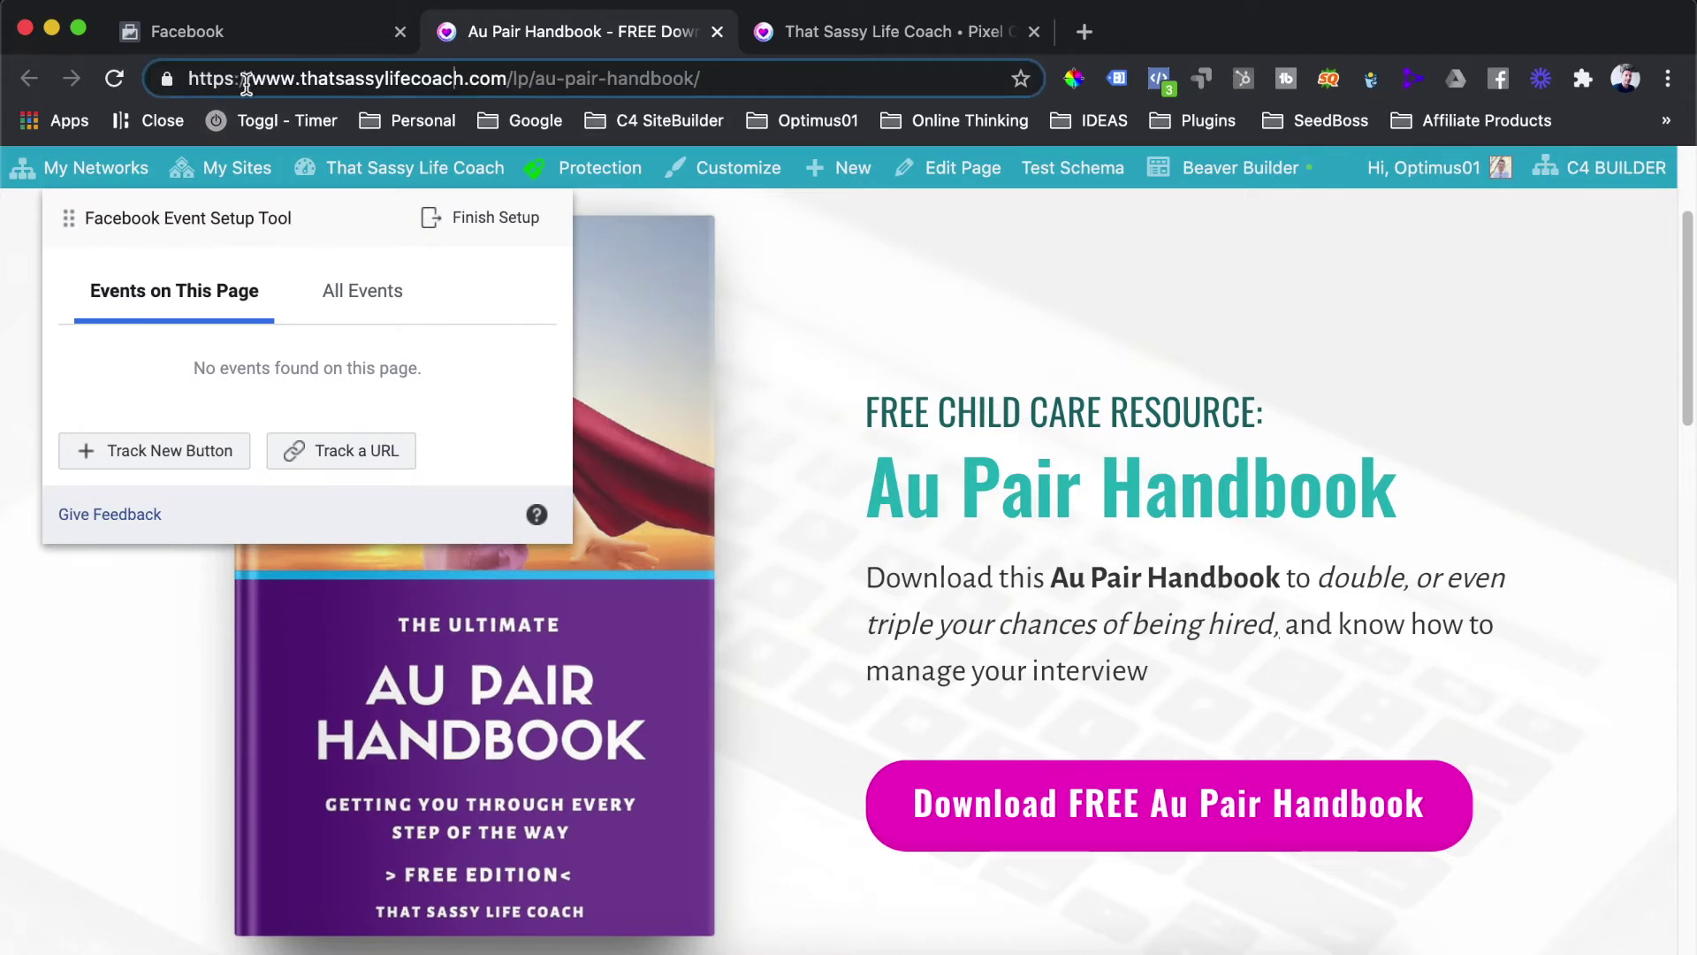
pyautogui.moveTo(190, 78); pyautogui.dragTo(251, 78)
pyautogui.click(733, 82)
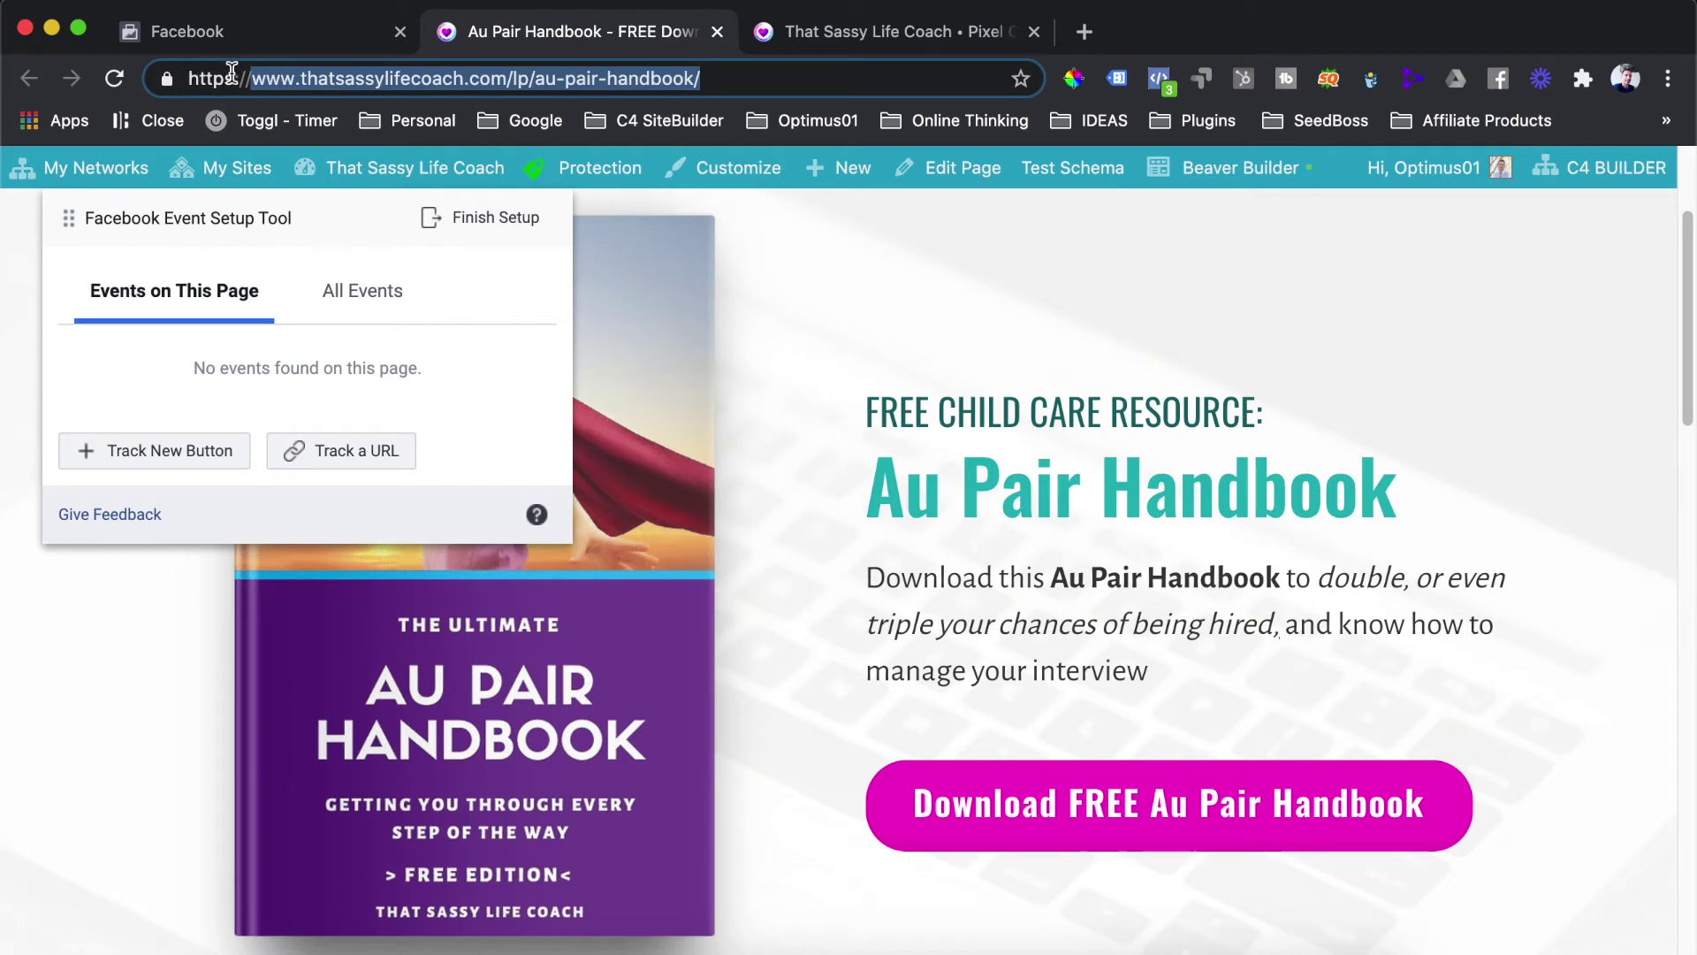
# Step: Start tracking the landing page by URL and choose View Content as the event
pyautogui.click(350, 451)
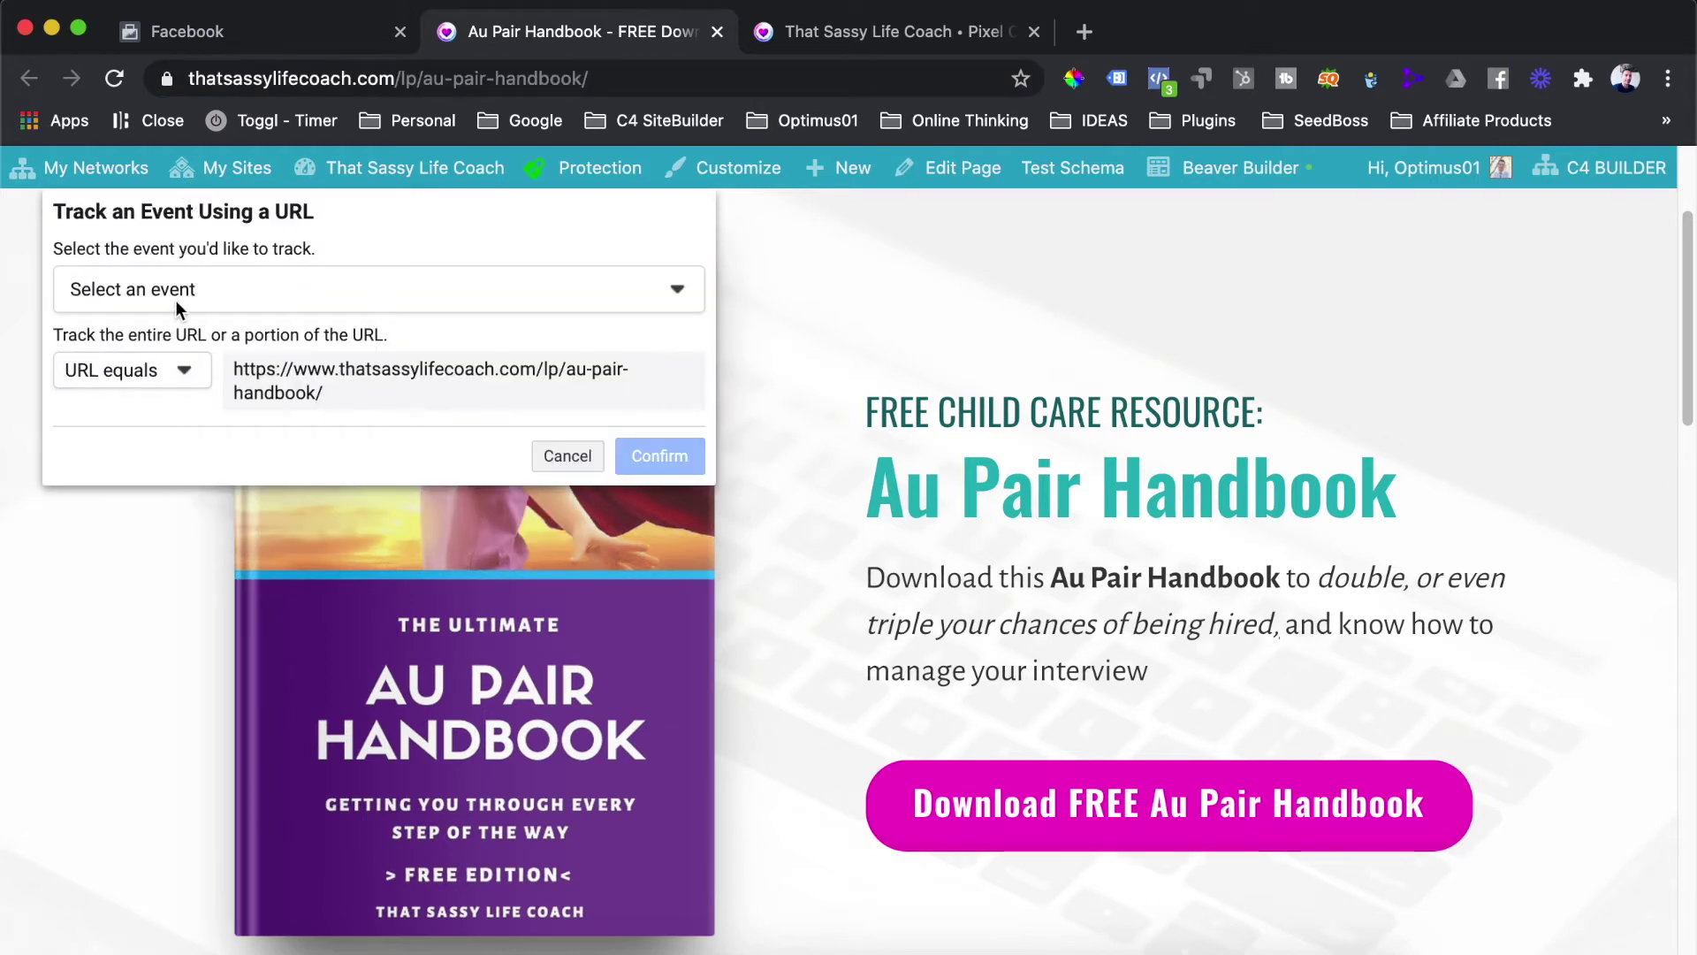
pyautogui.click(220, 292)
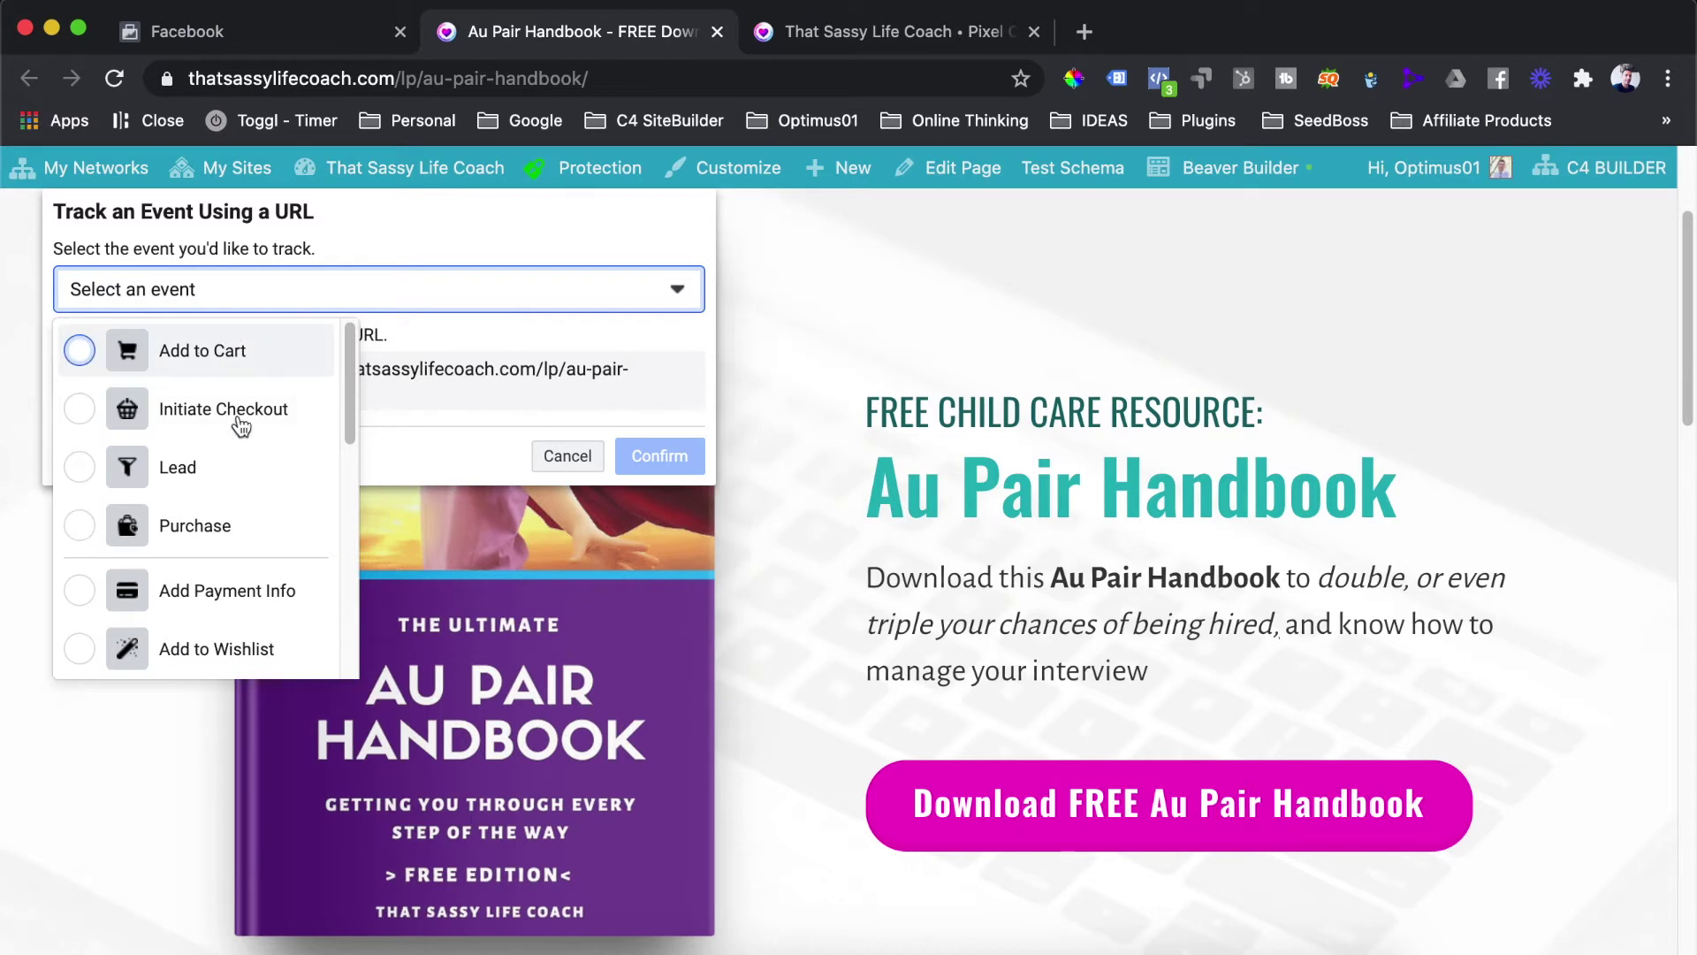
pyautogui.click(350, 347)
pyautogui.moveTo(350, 348); pyautogui.dragTo(354, 385)
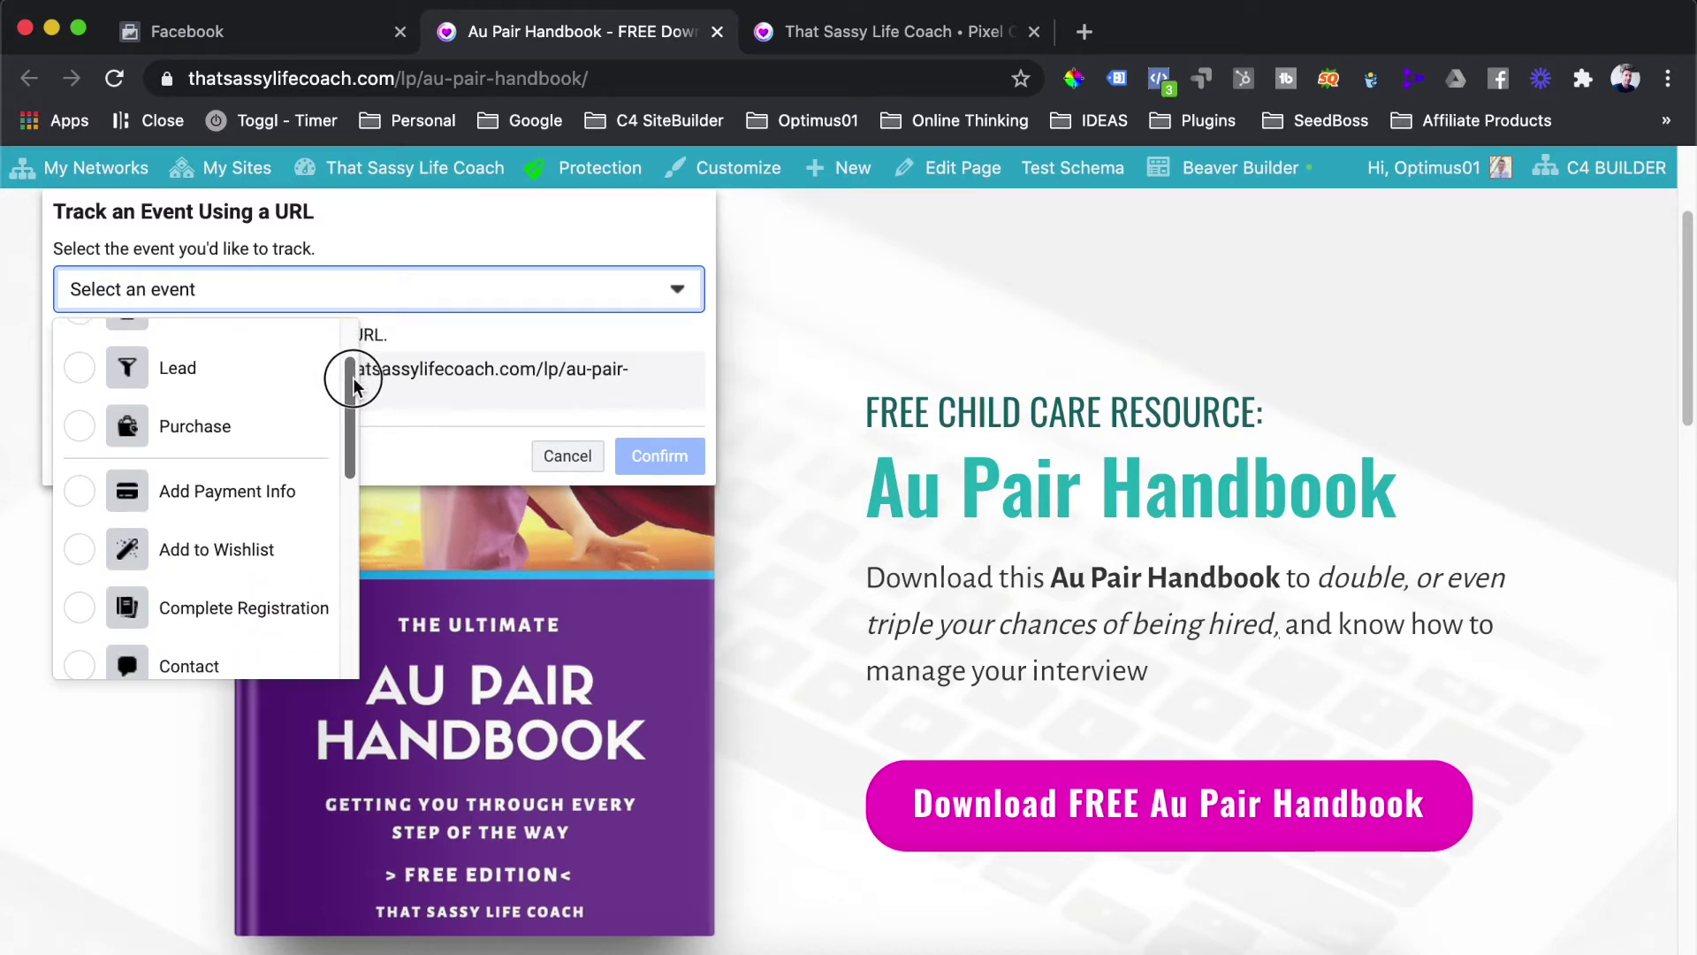
pyautogui.moveTo(354, 384); pyautogui.dragTo(351, 401)
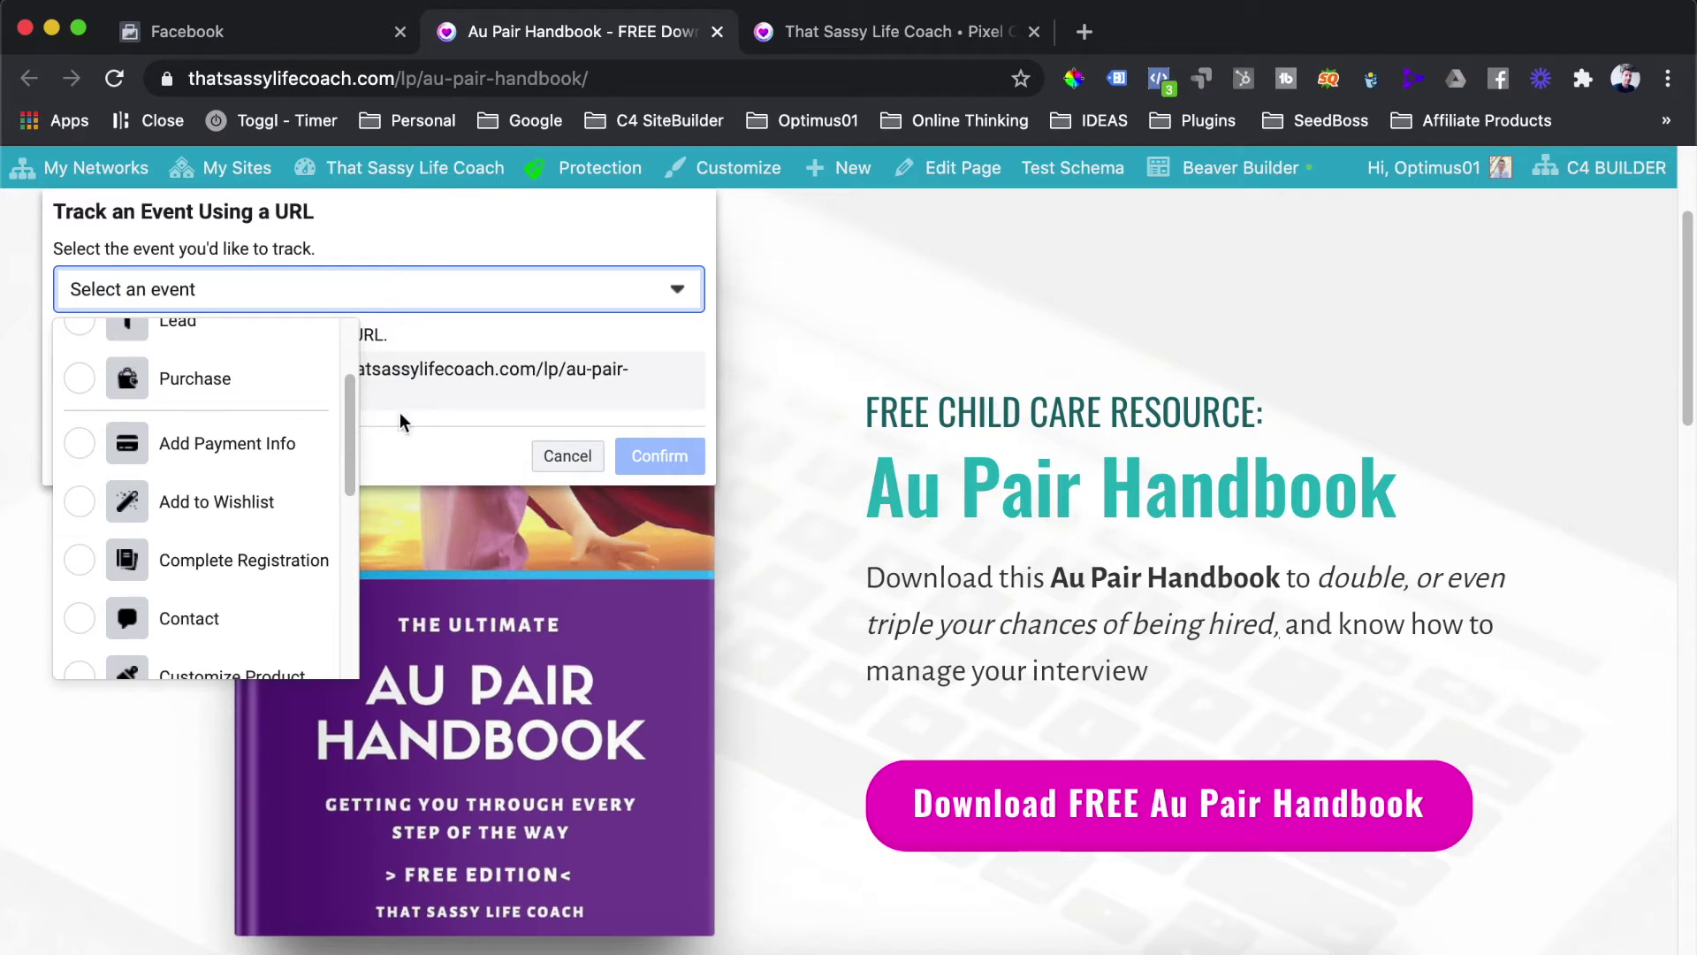
pyautogui.moveTo(352, 407); pyautogui.dragTo(359, 605)
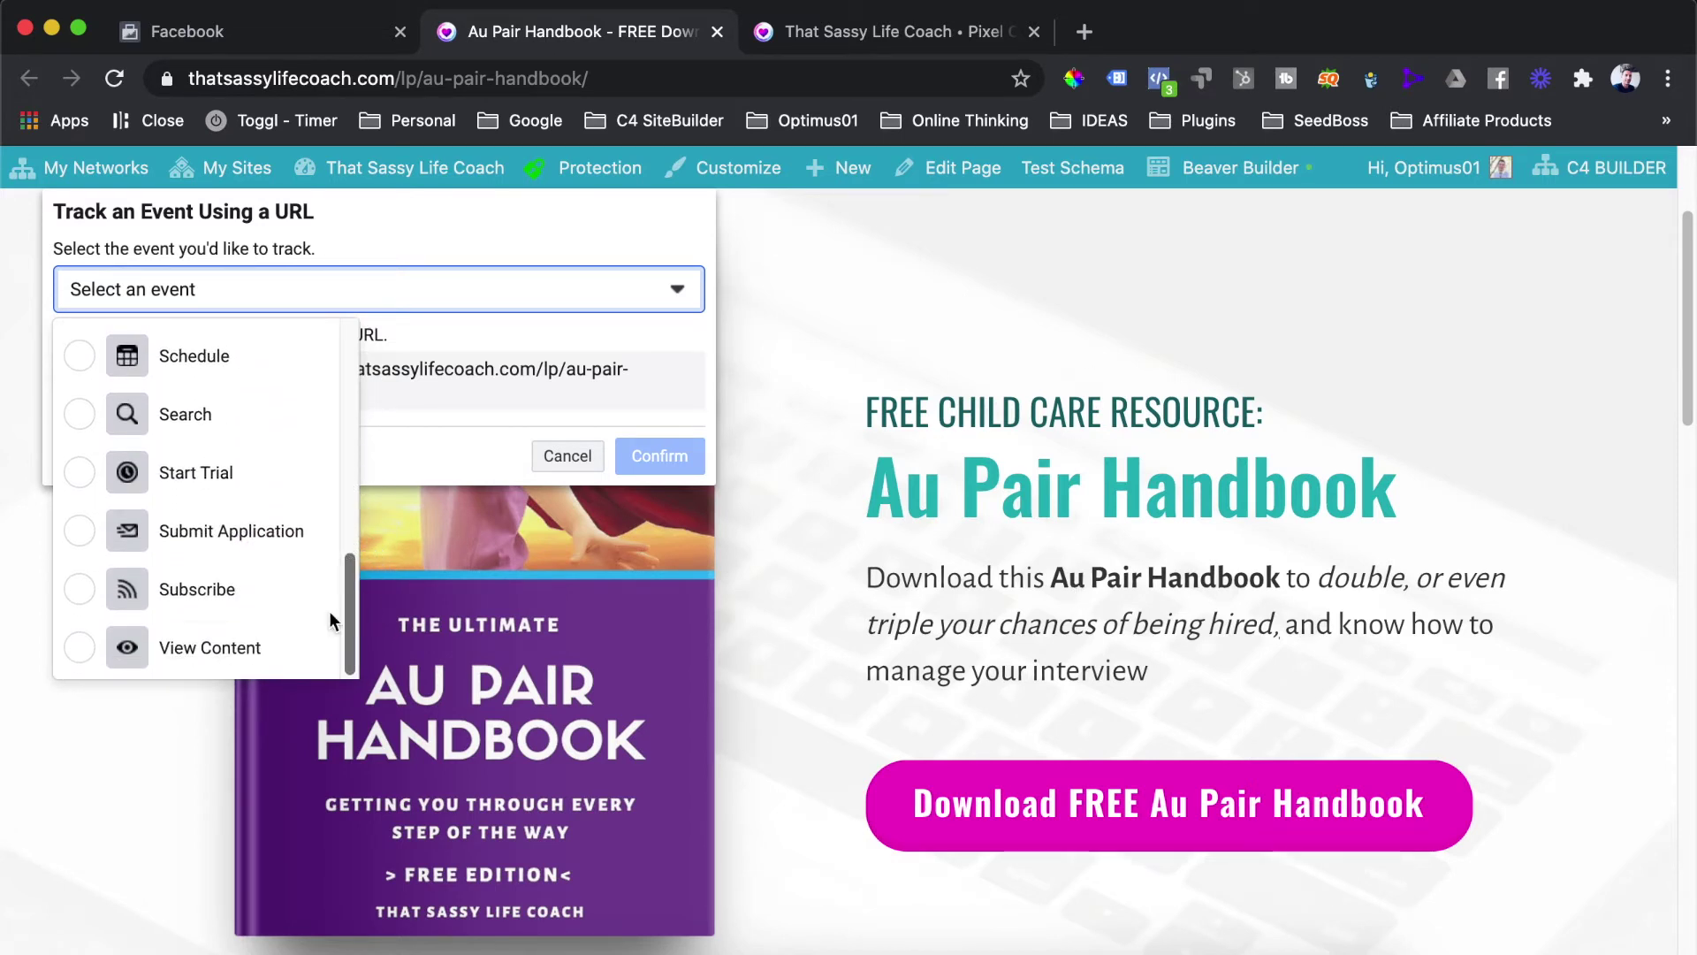
pyautogui.click(190, 659)
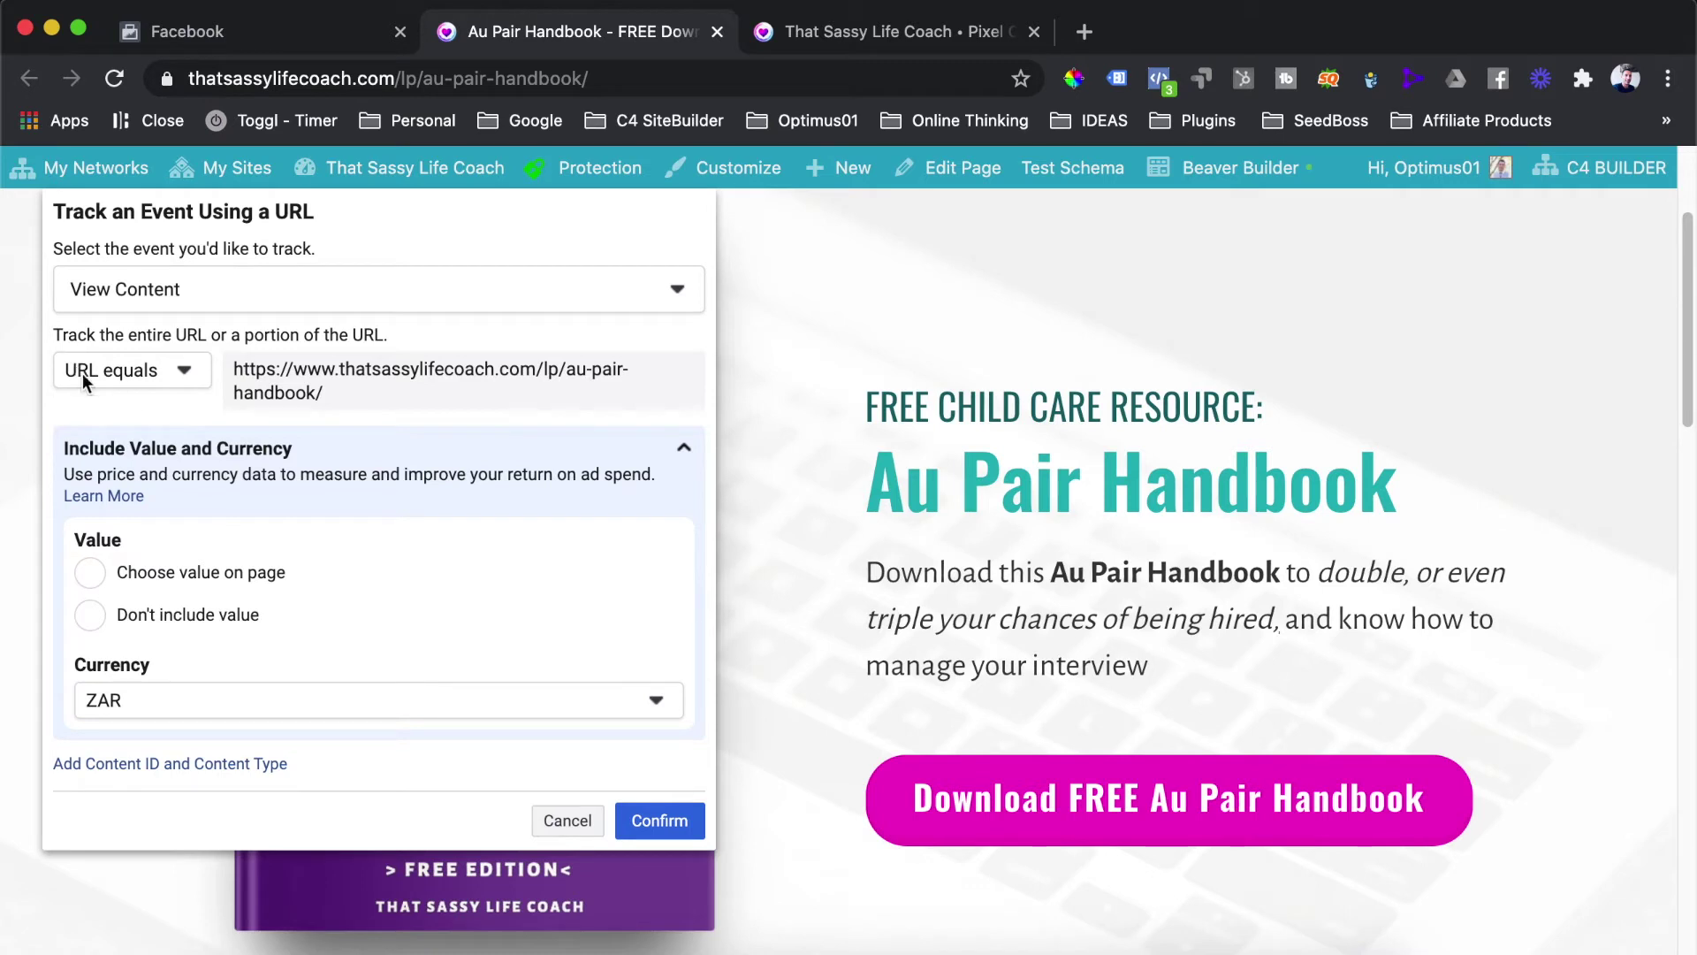
pyautogui.click(145, 372)
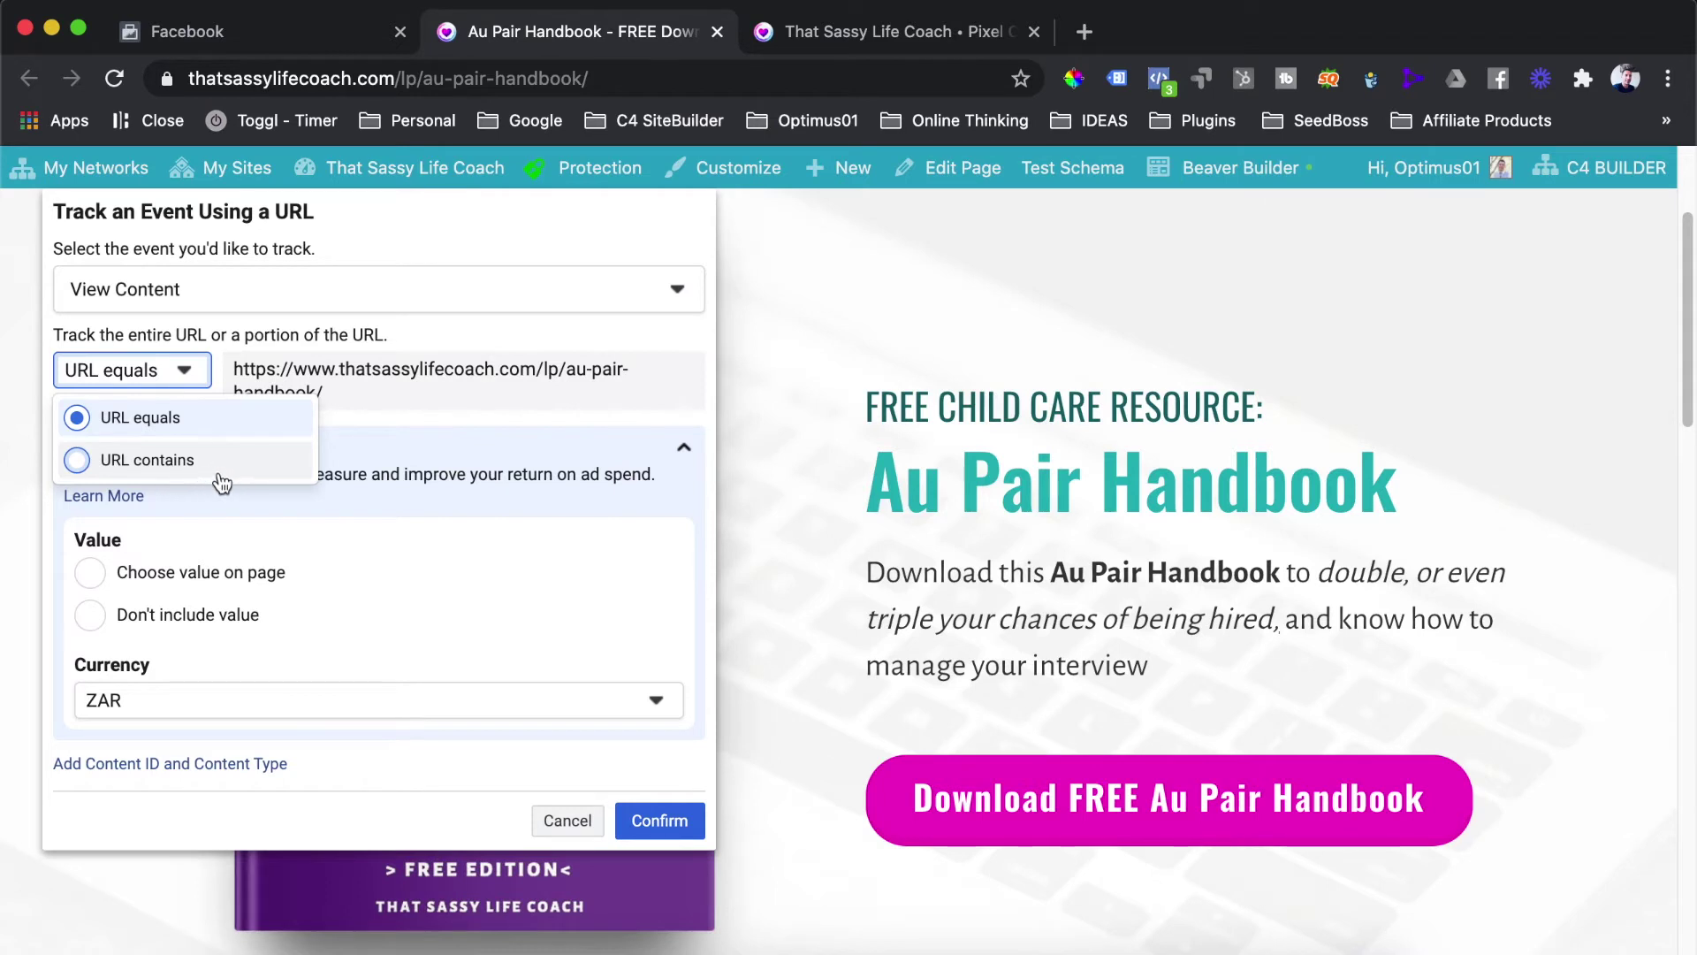
pyautogui.click(426, 412)
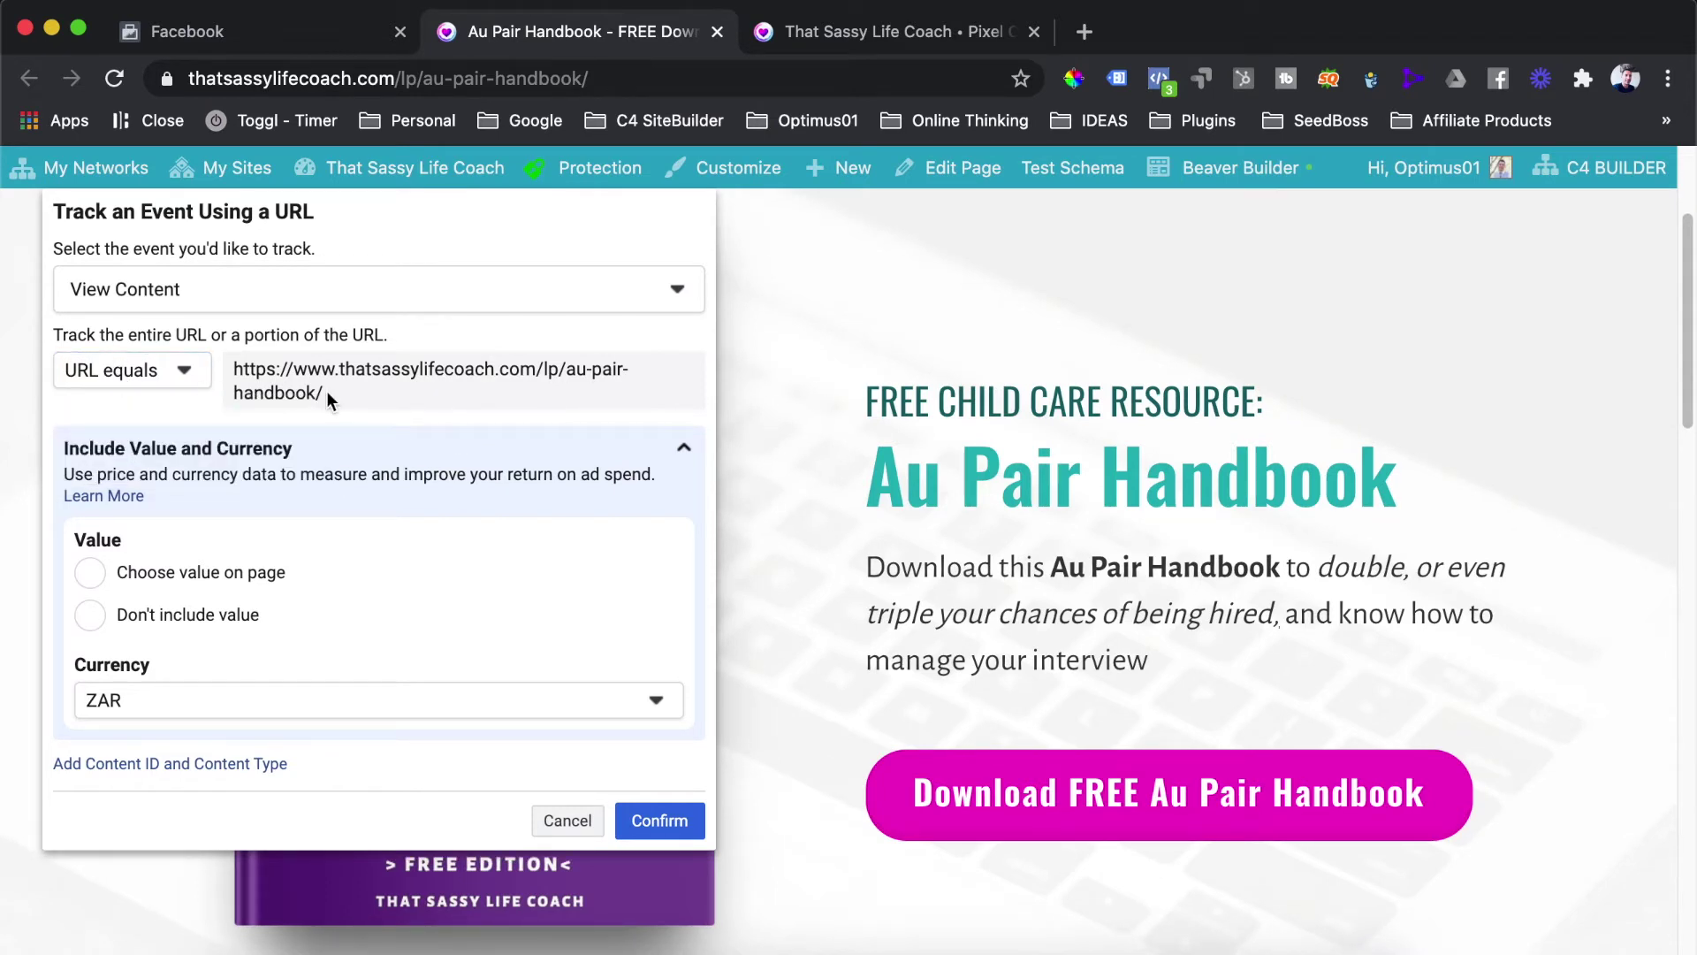
pyautogui.moveTo(326, 393); pyautogui.dragTo(229, 368)
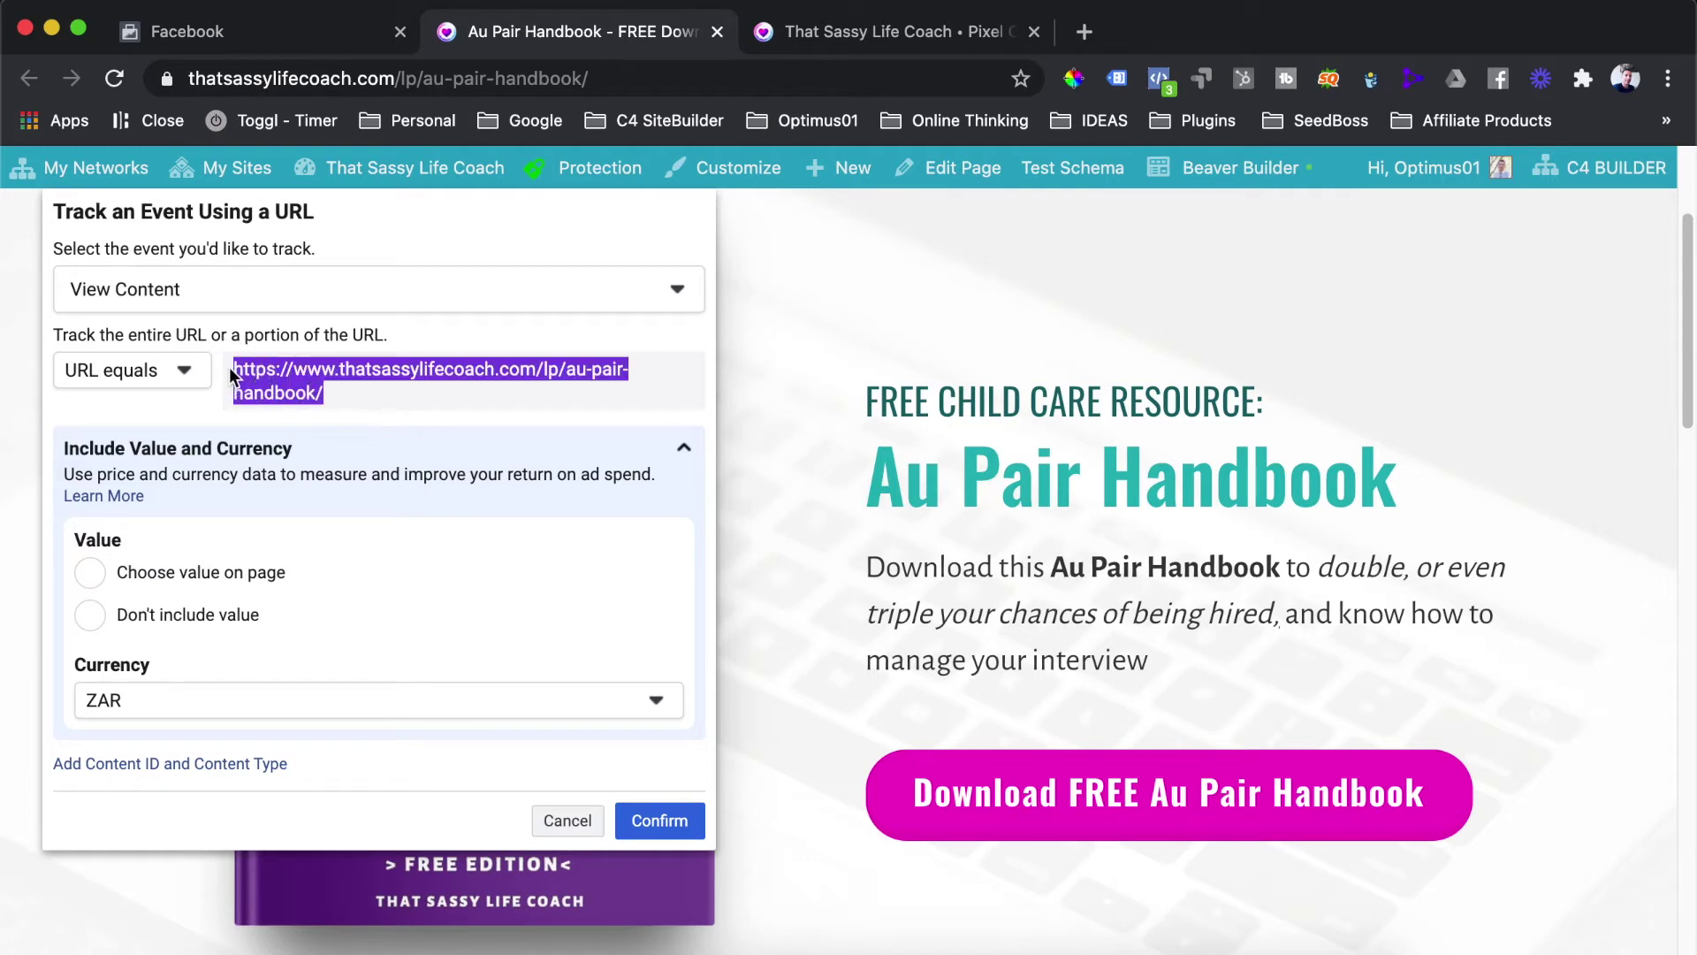
pyautogui.click(353, 394)
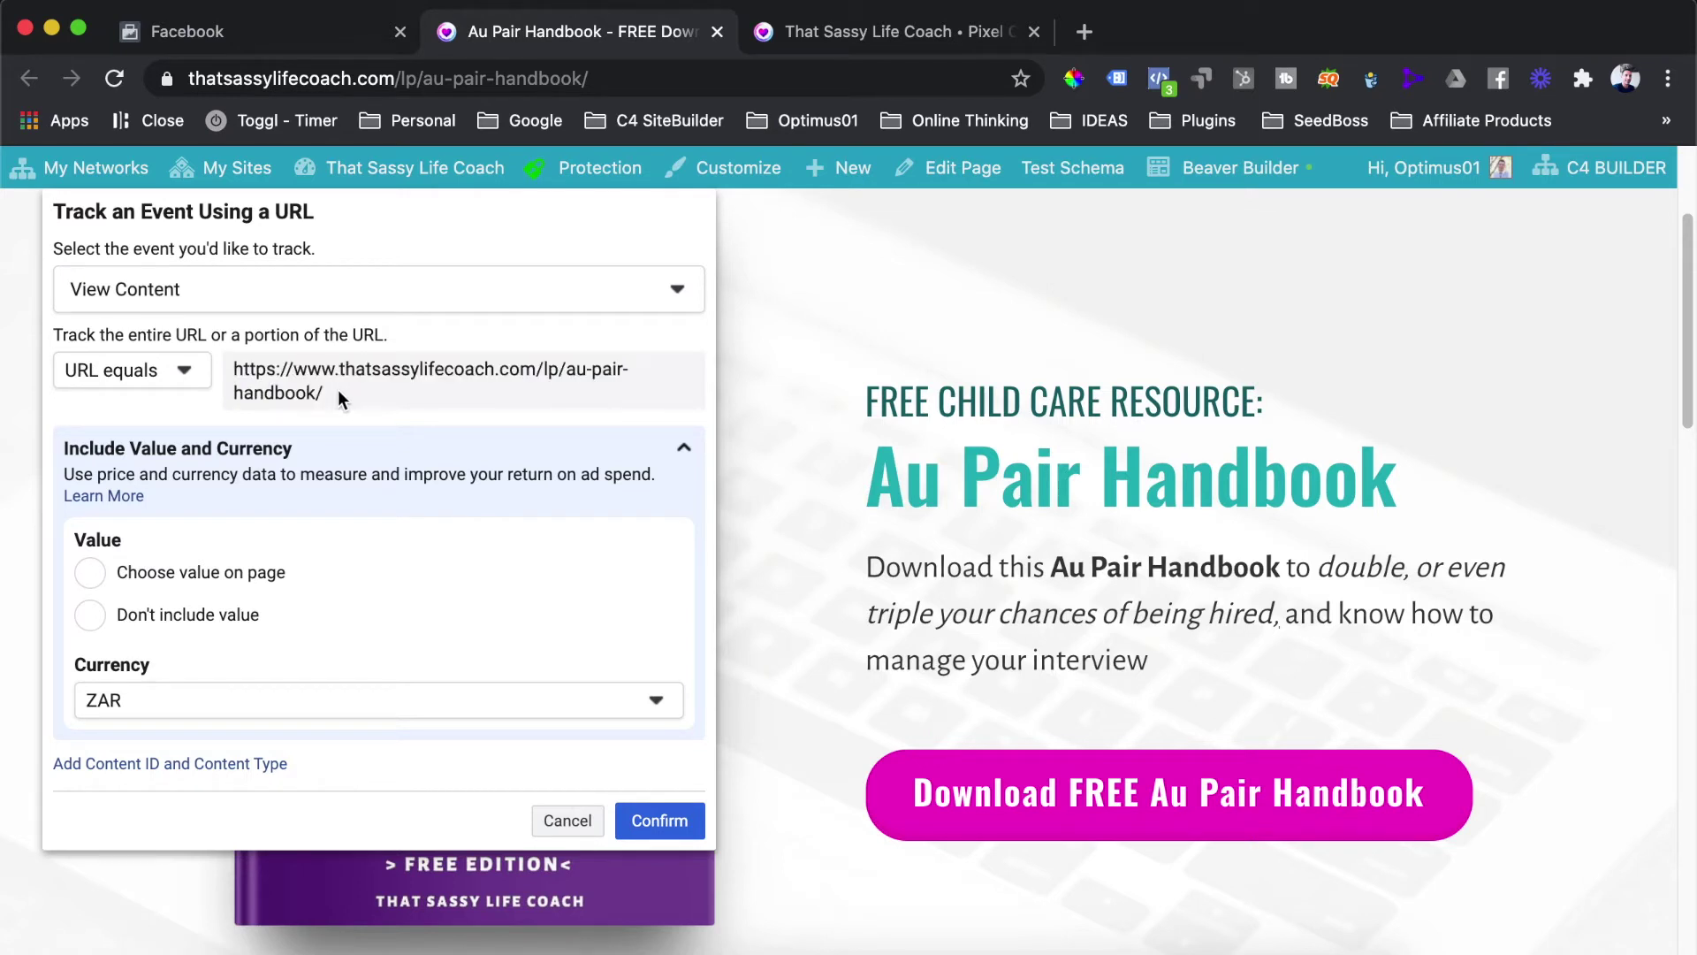
pyautogui.click(147, 374)
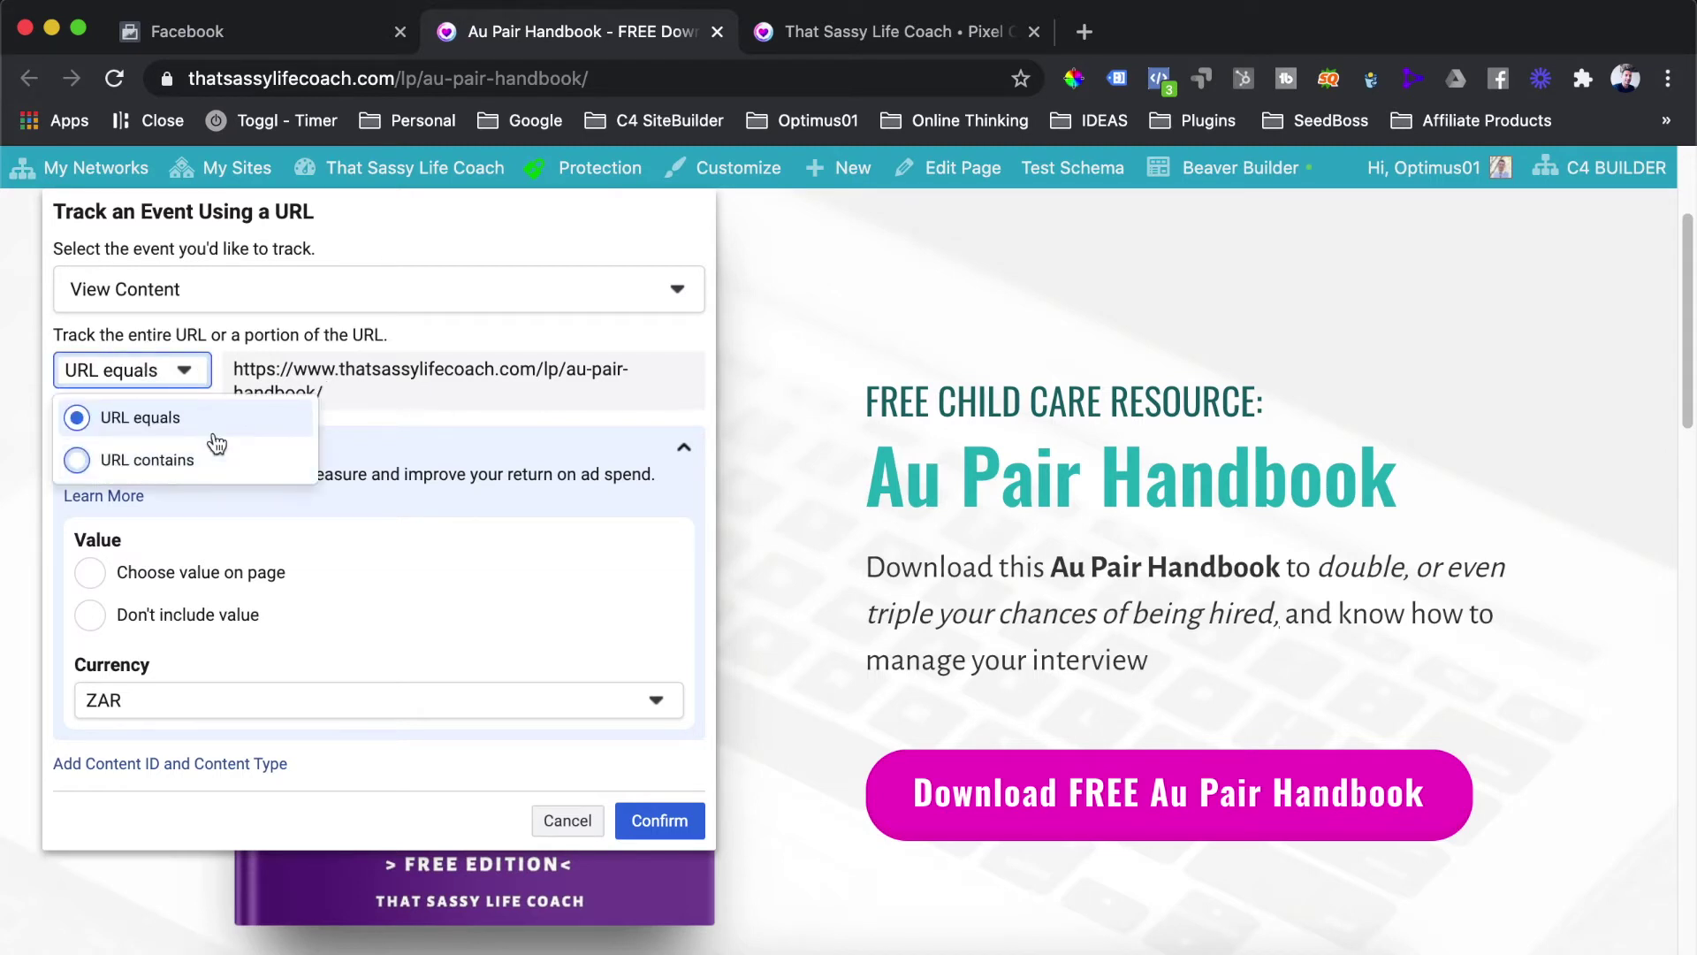
pyautogui.click(129, 459)
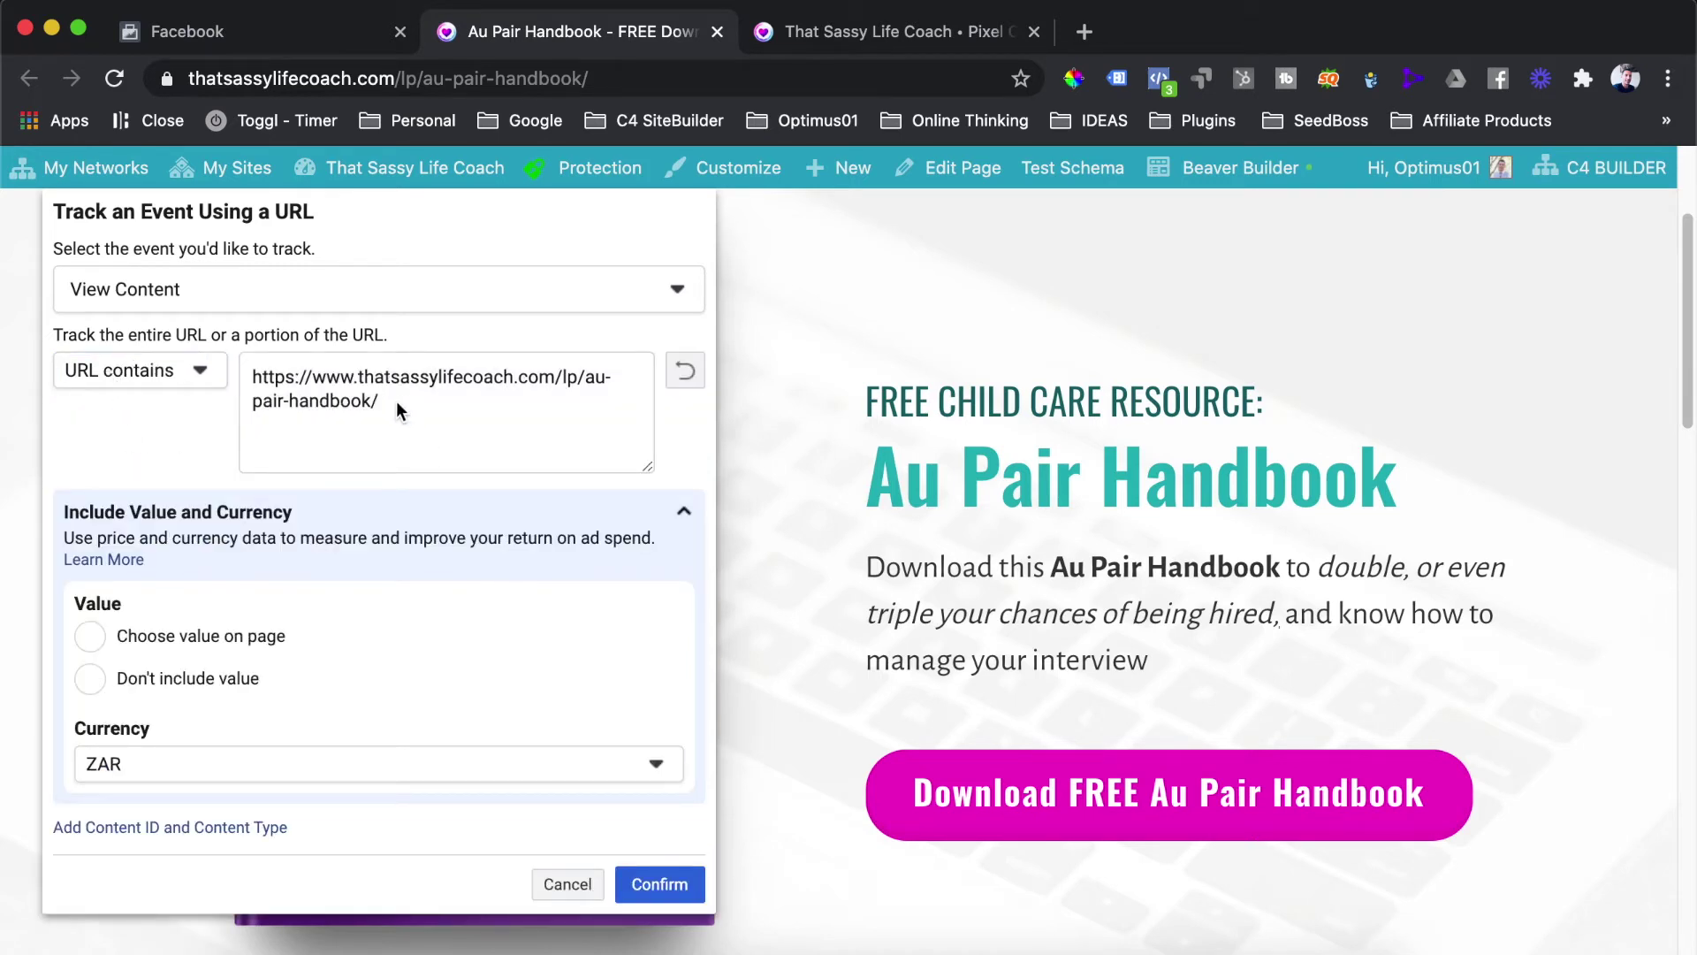
pyautogui.moveTo(381, 400); pyautogui.dragTo(599, 460)
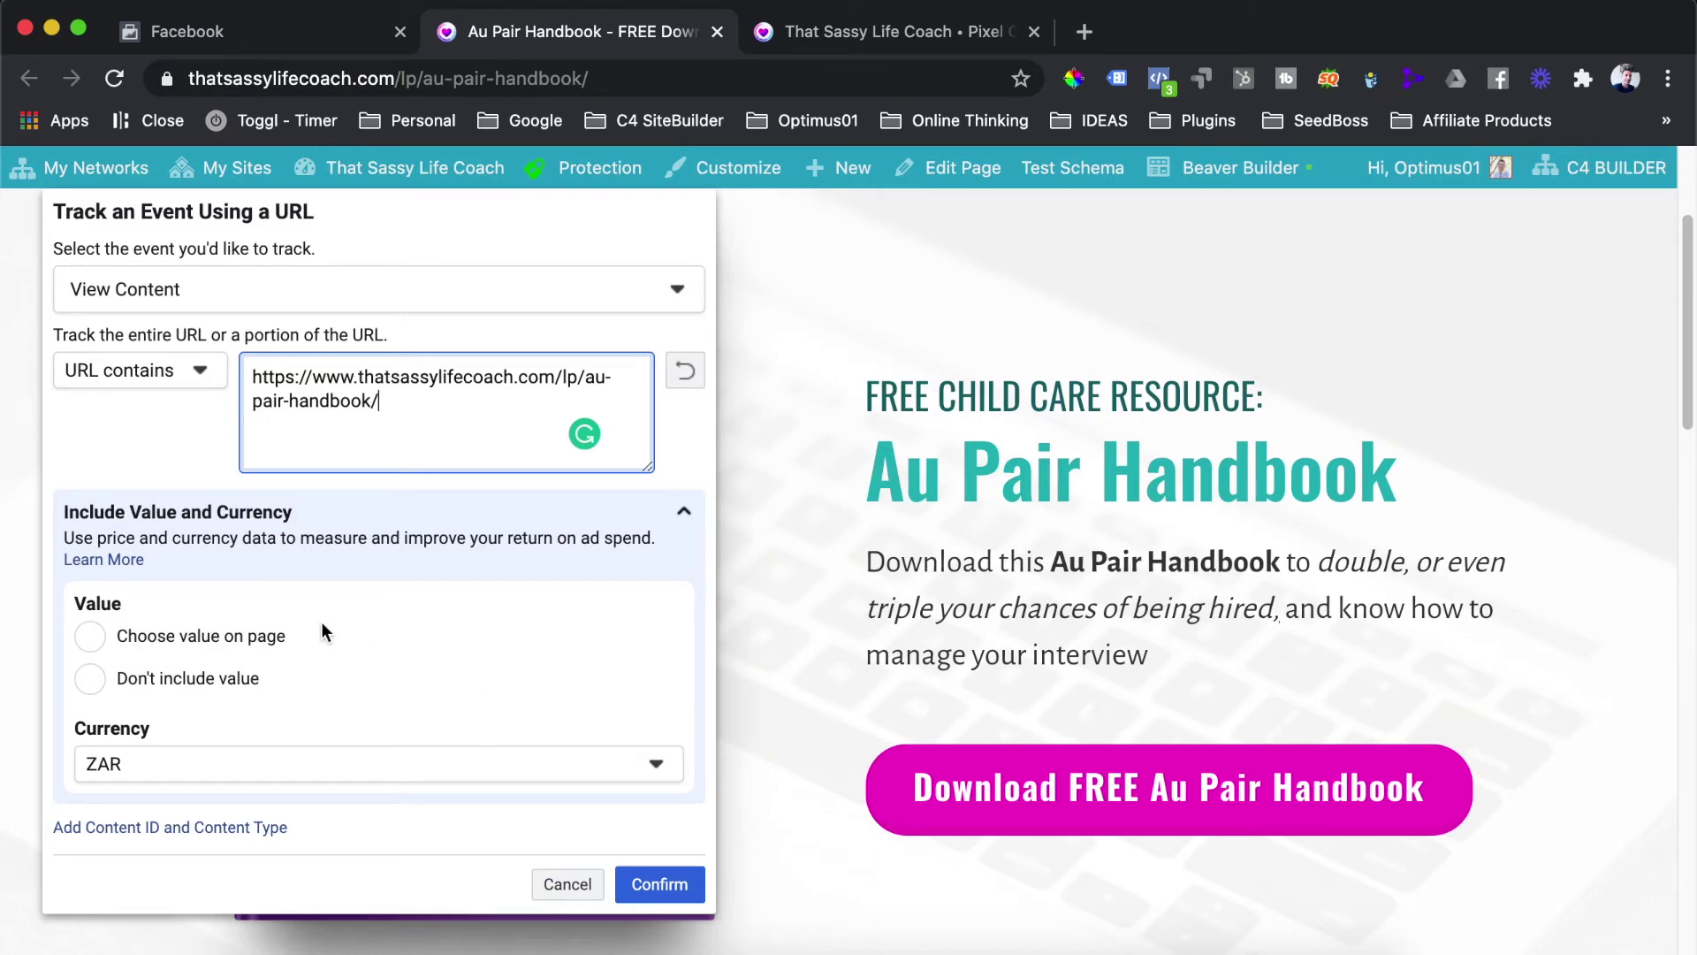
# Step: Exclude a value from the View Content event and confirm its setup
pyautogui.click(90, 678)
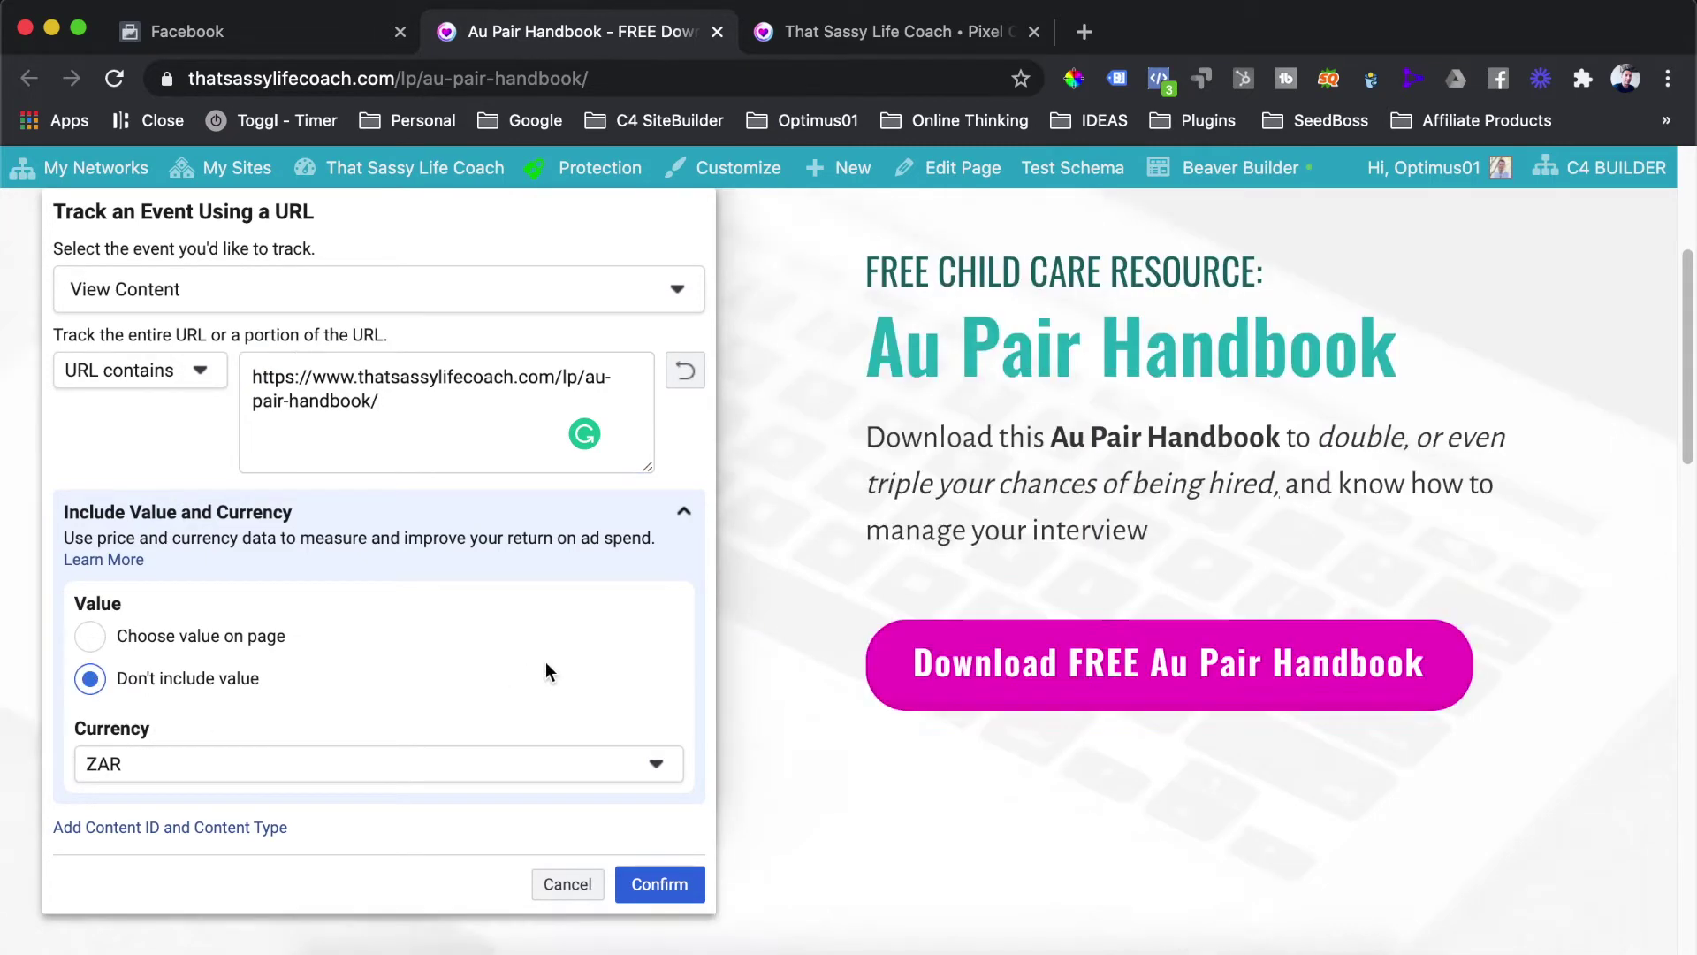
pyautogui.click(656, 884)
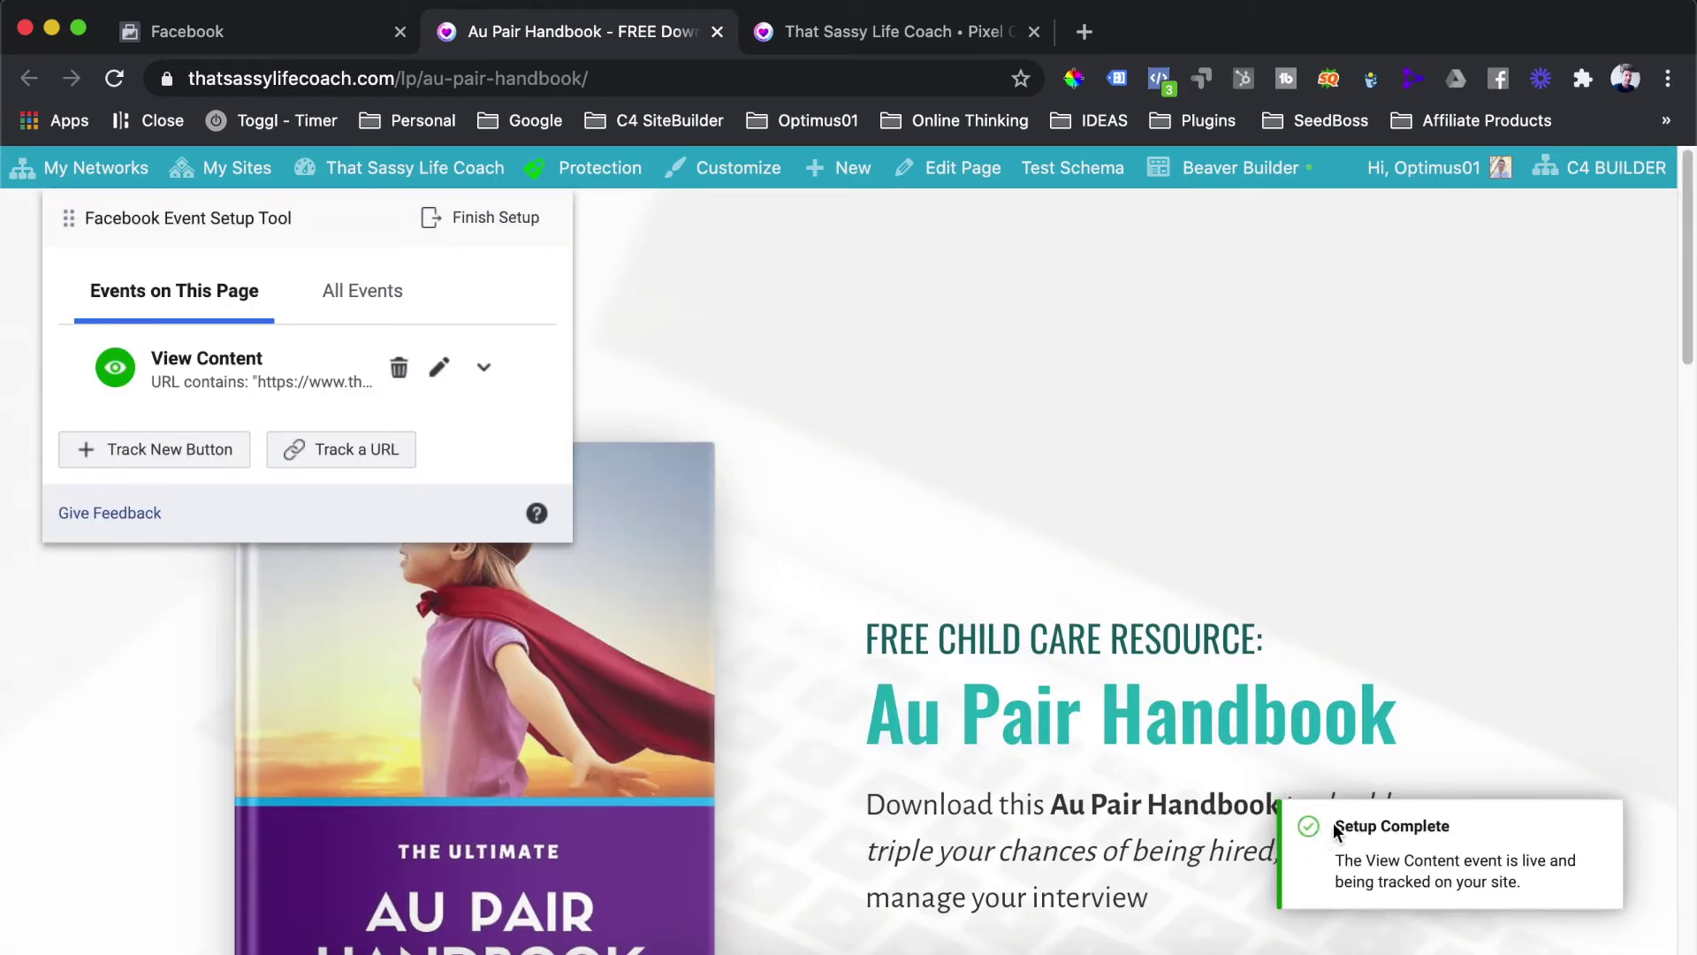
pyautogui.moveTo(1334, 825); pyautogui.dragTo(1500, 864)
pyautogui.click(921, 393)
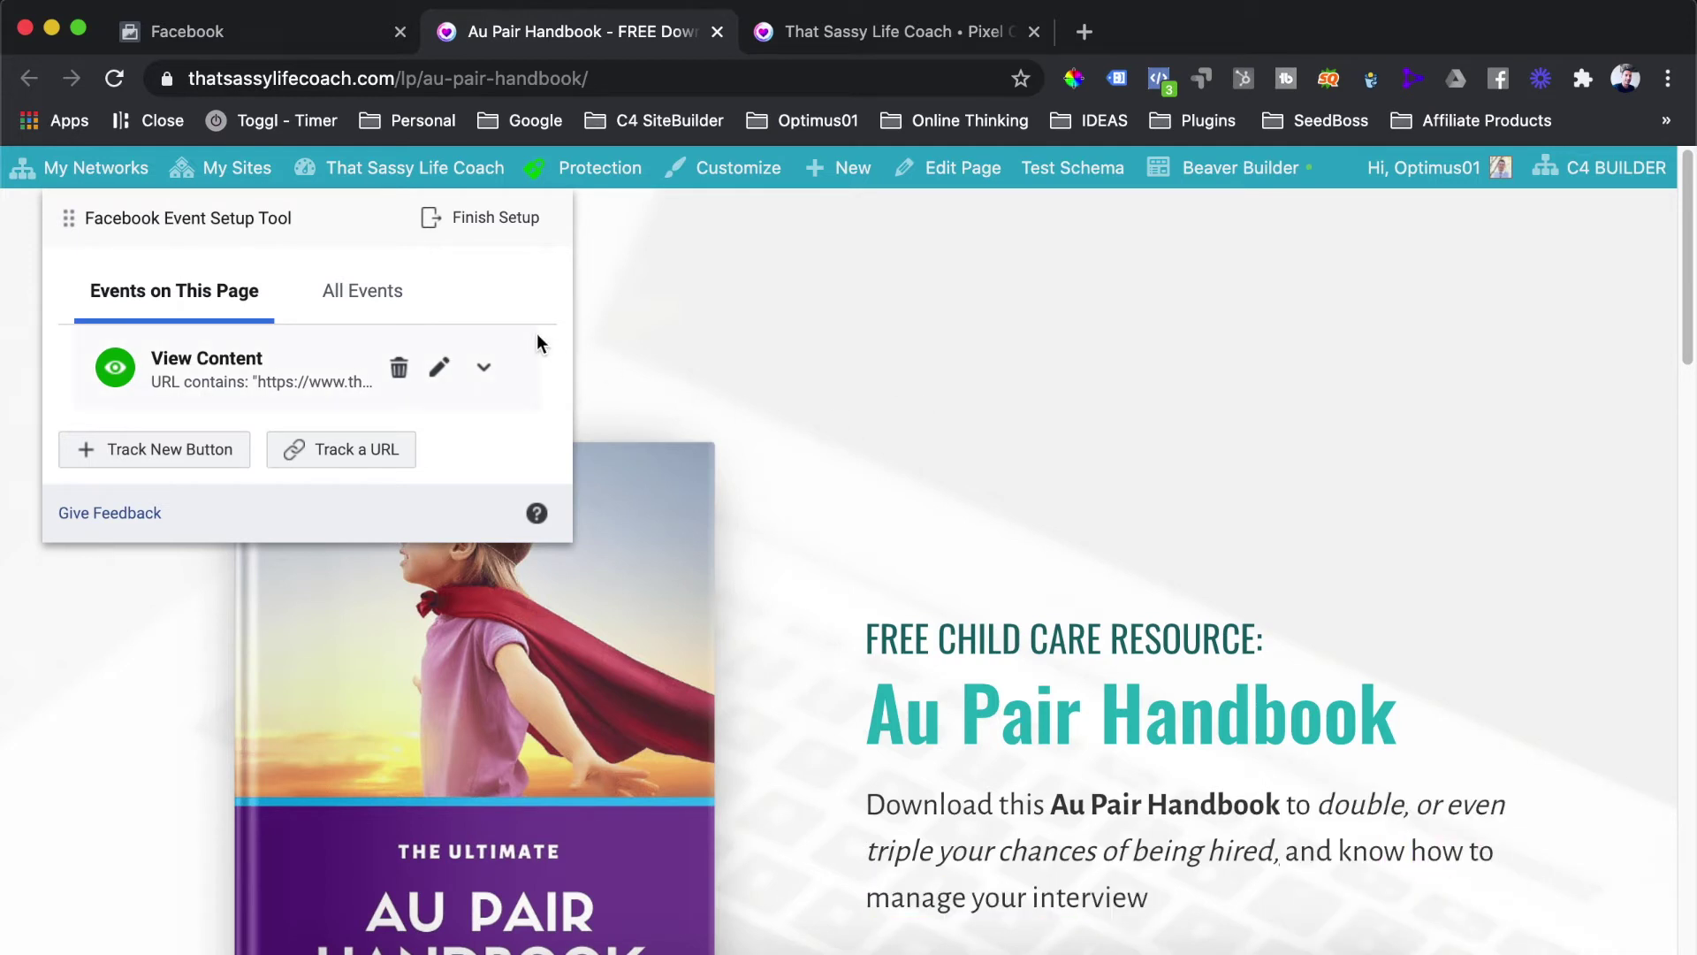
# Step: Review the View Content event's trigger details, highlighting the tracked URL, and collapse them again
pyautogui.scroll(-1, 601, 384)
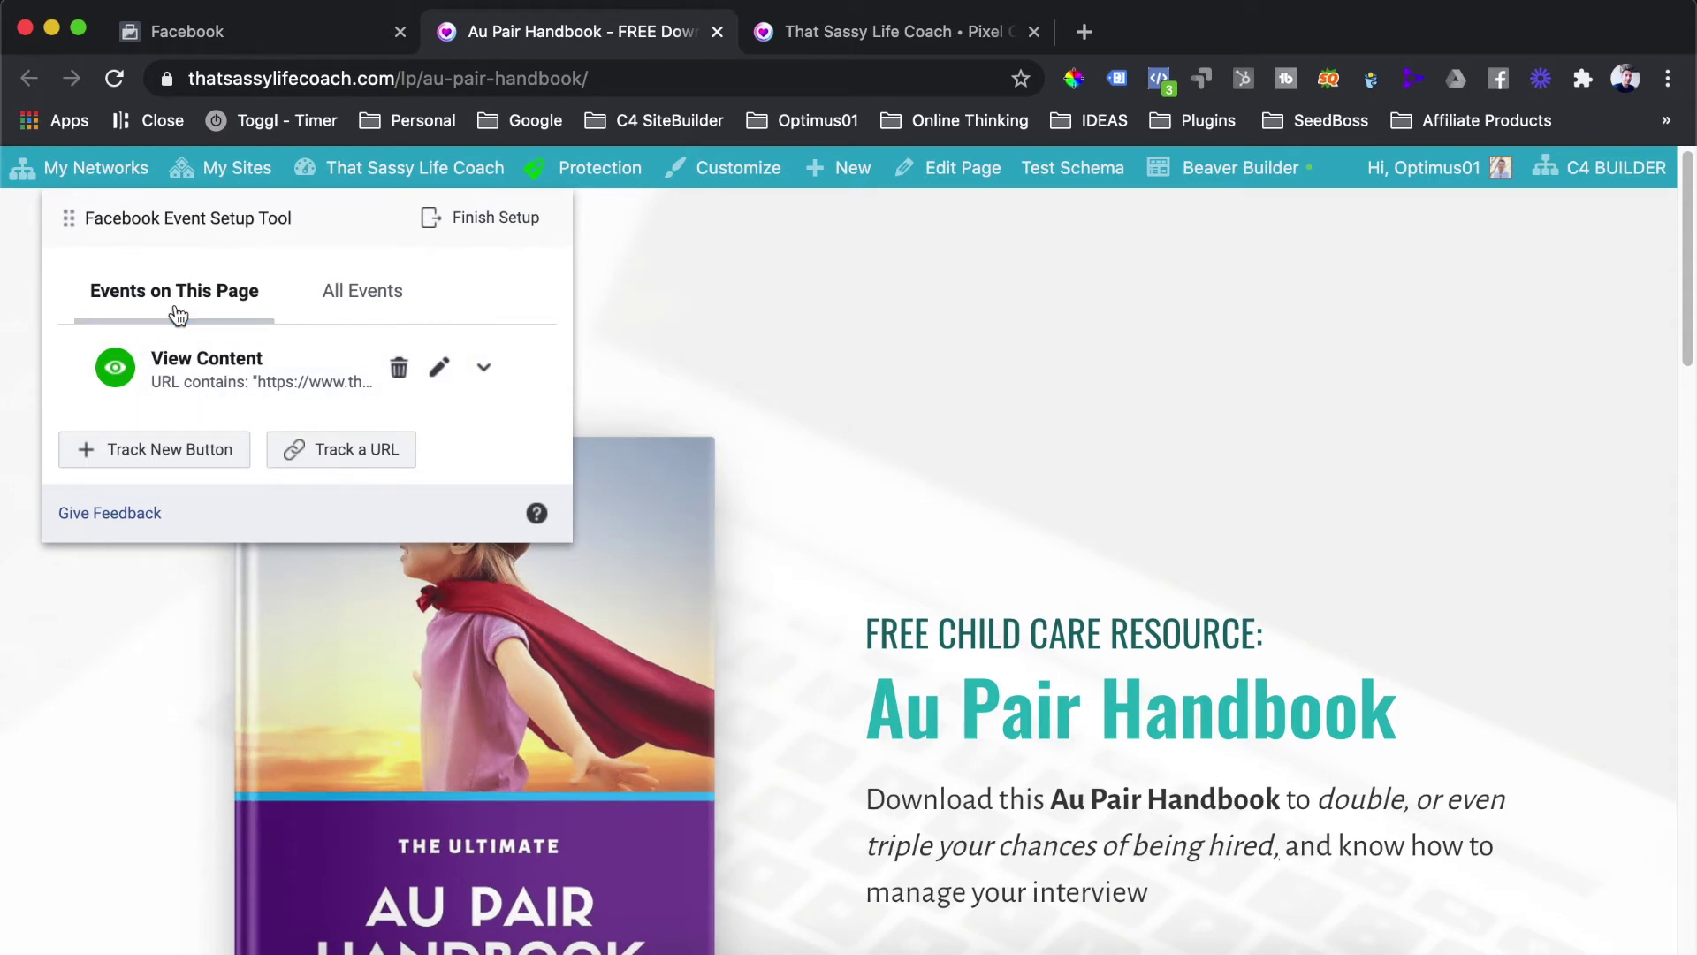
pyautogui.click(483, 367)
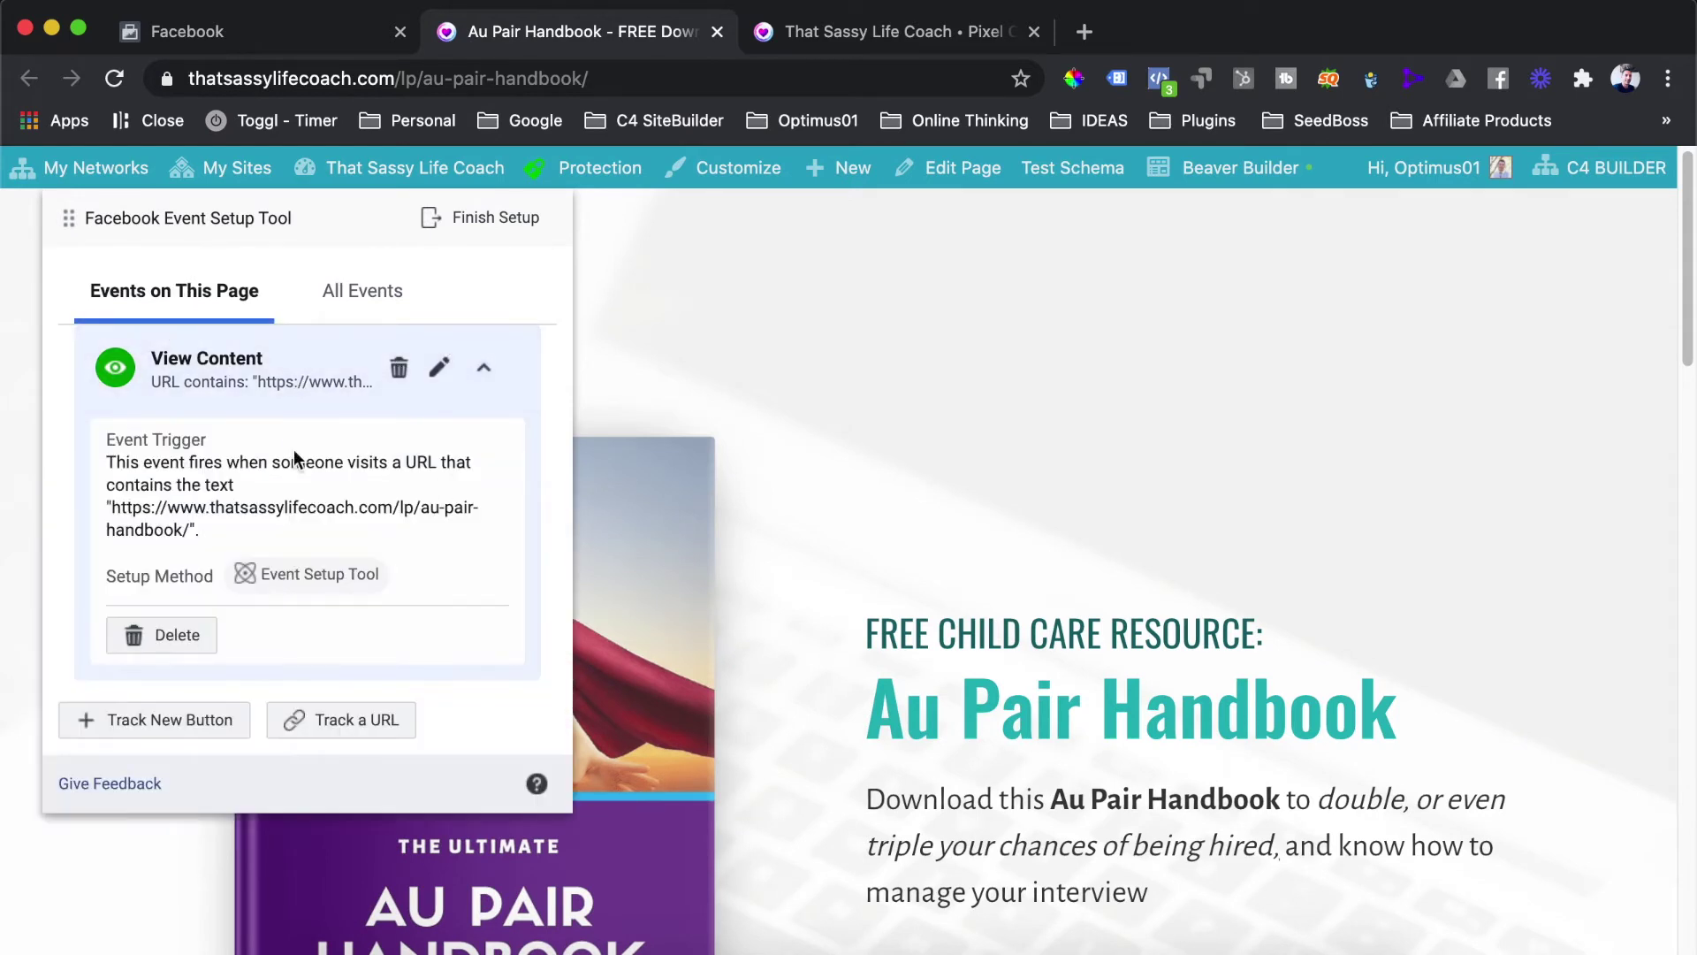
pyautogui.moveTo(195, 528); pyautogui.dragTo(112, 505)
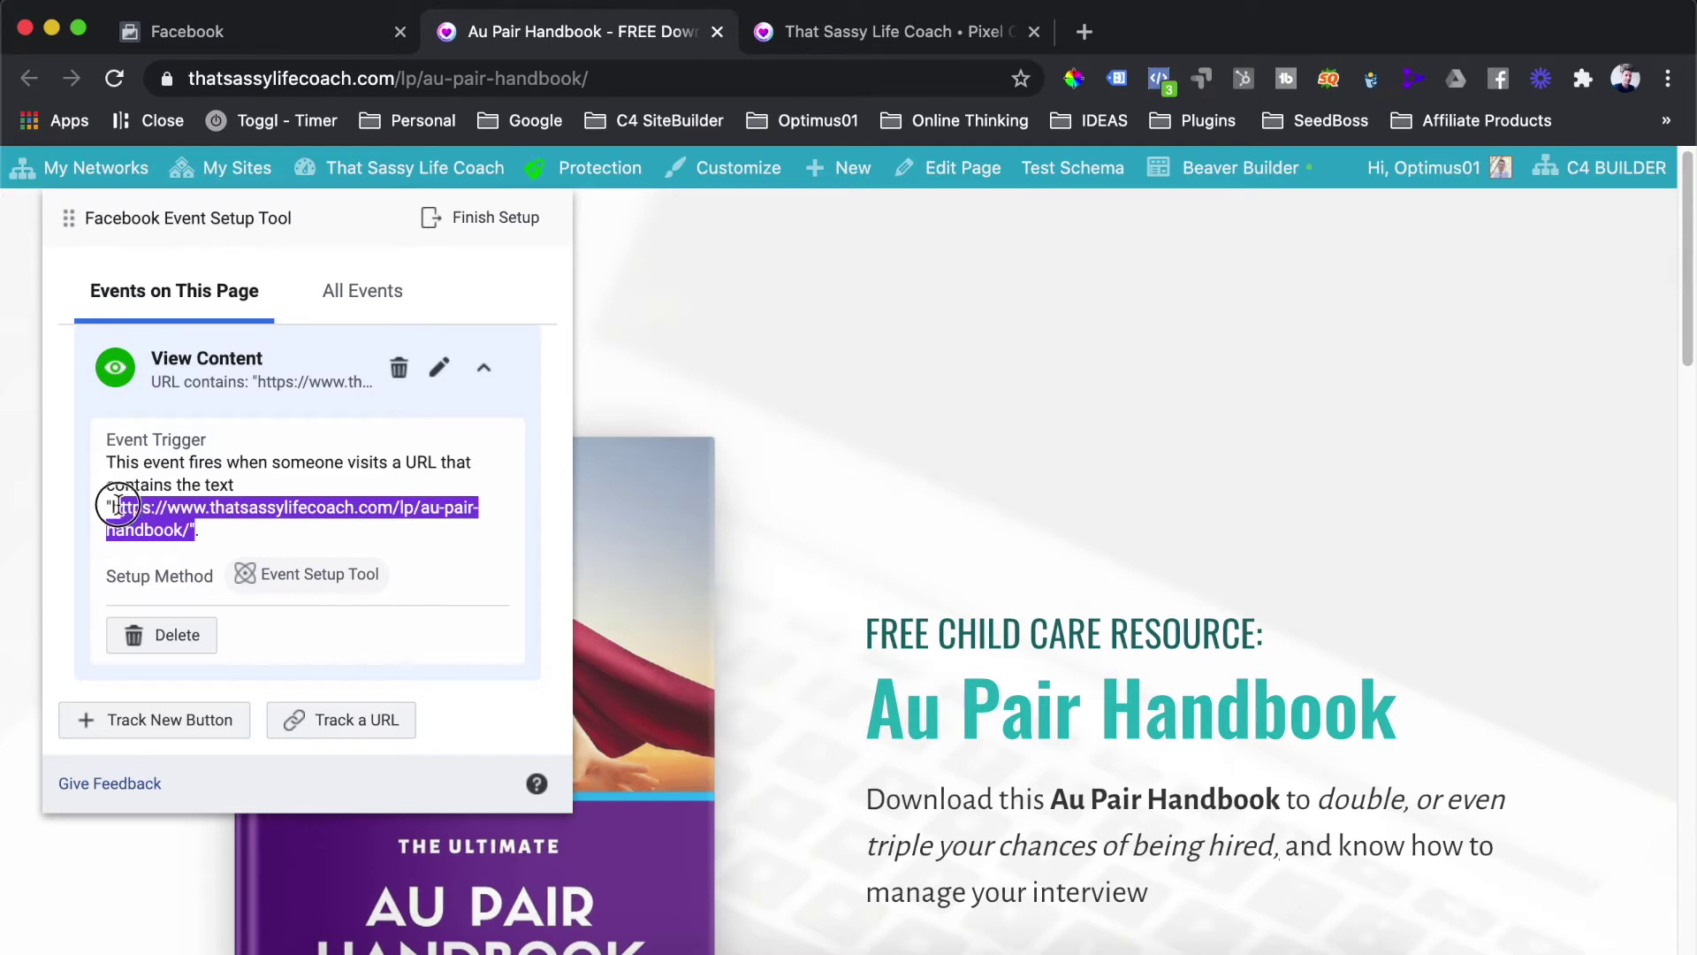
pyautogui.click(119, 505)
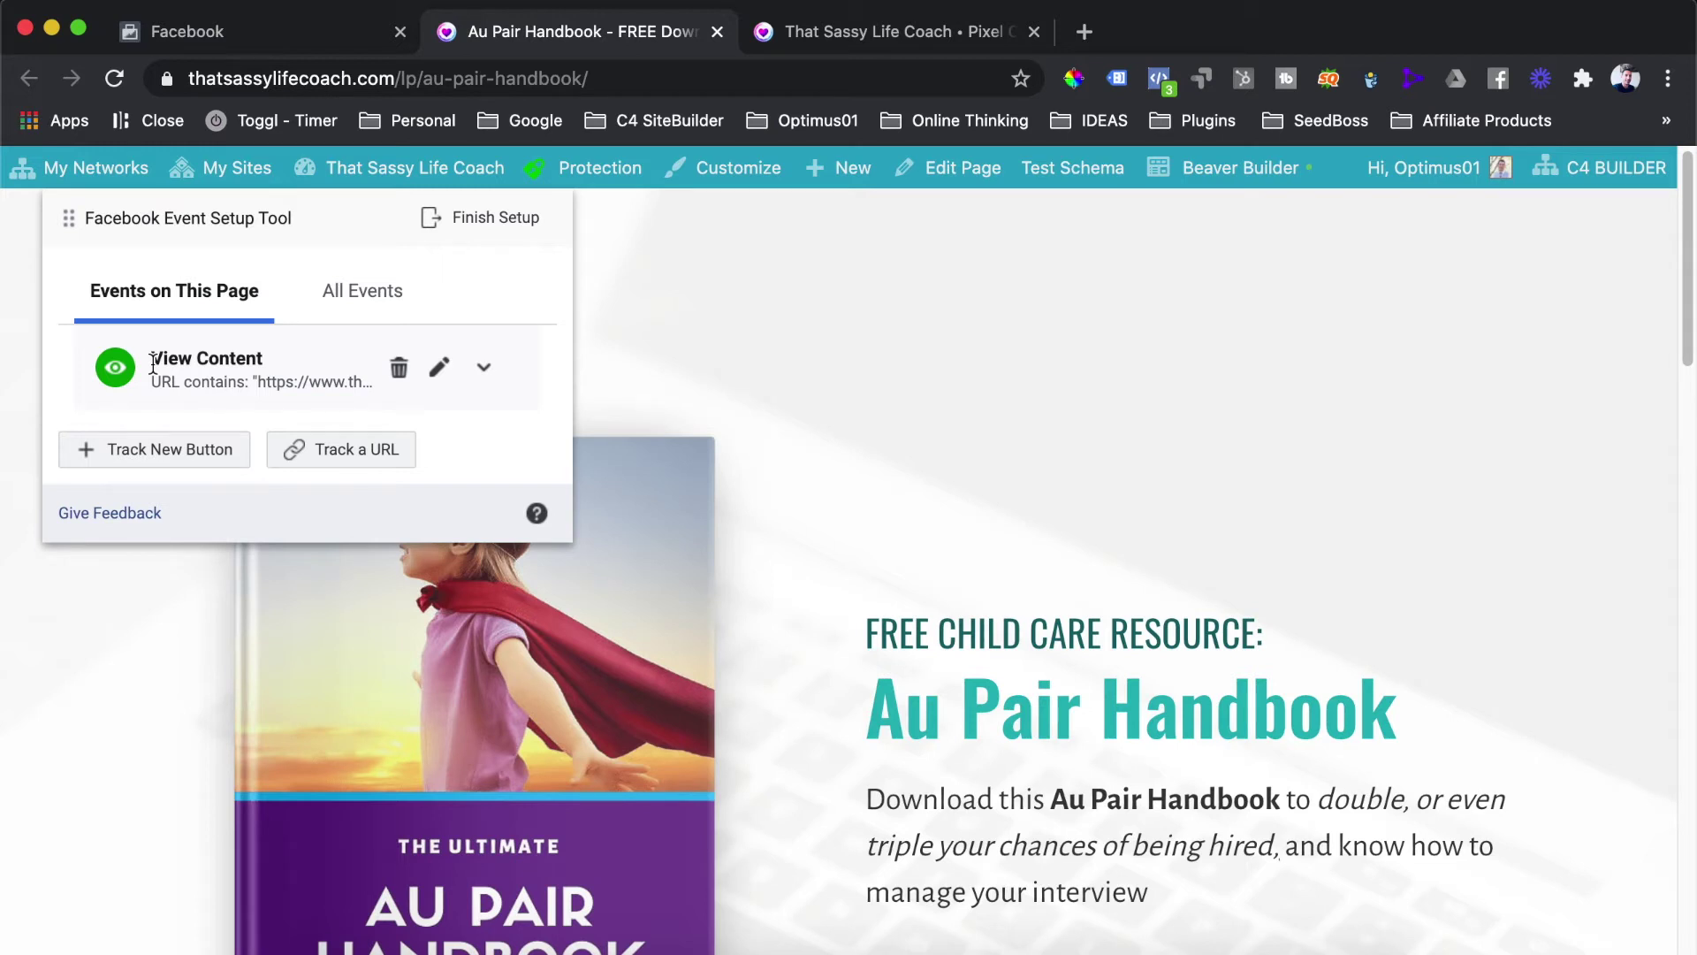
# Step: Open the Au Pair Handbook thank-you page by replacing lp with tp in the web address, and copy its full URL
pyautogui.click(408, 77)
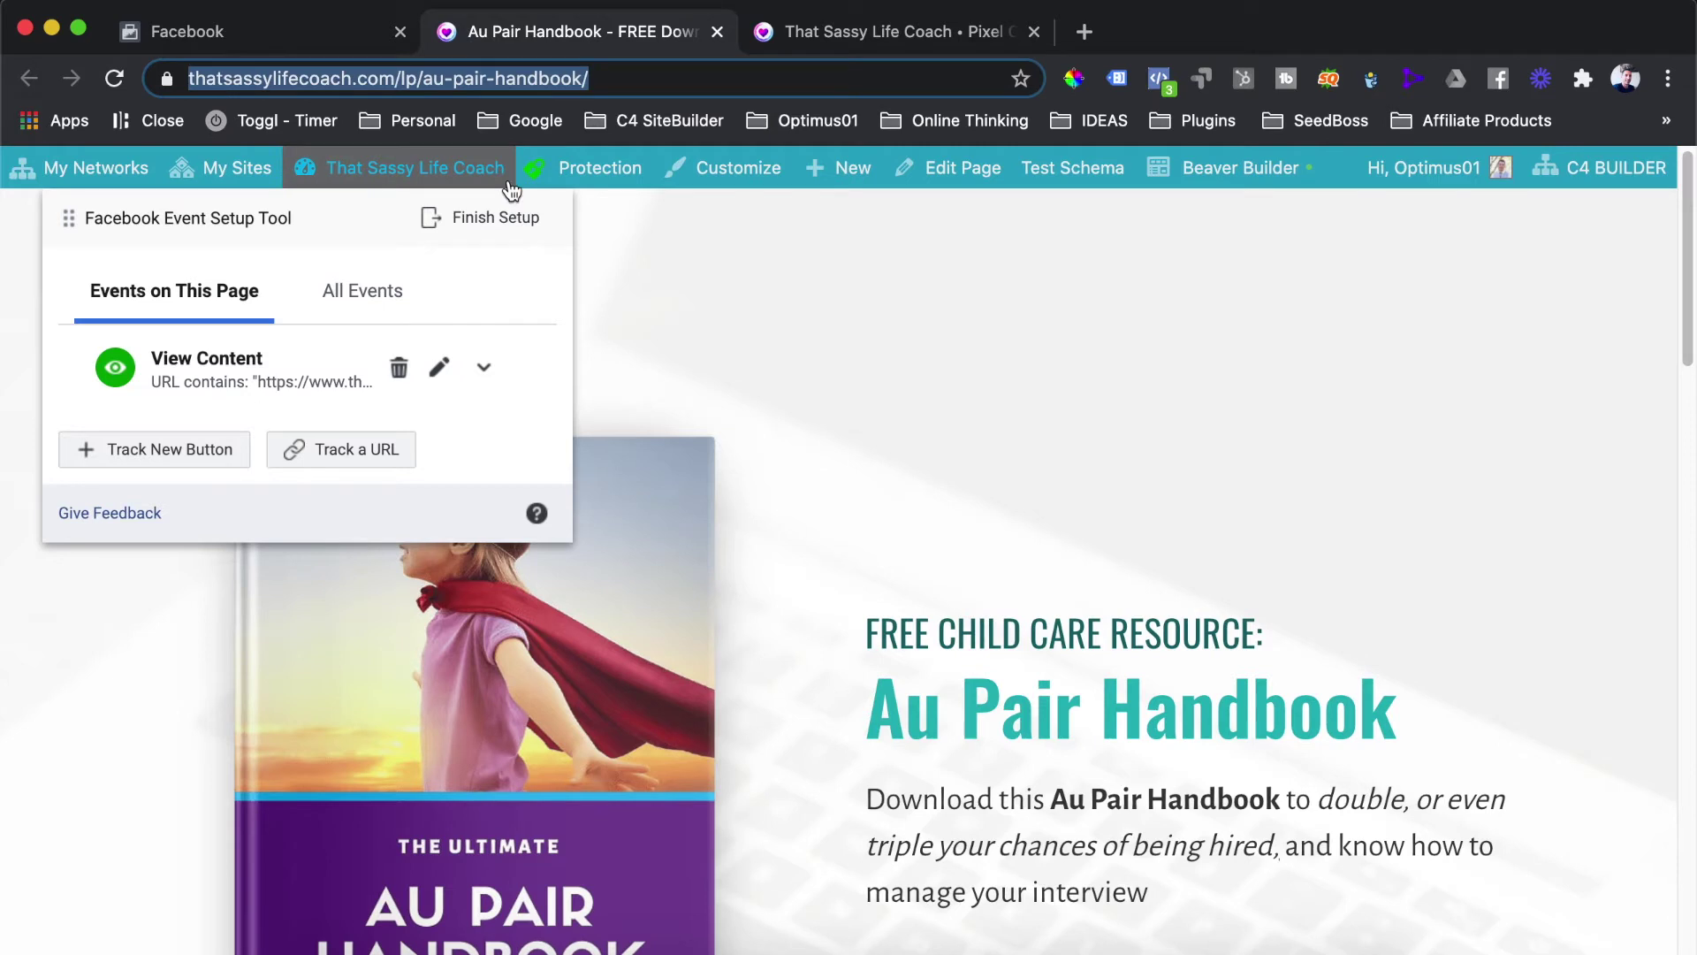
pyautogui.click(511, 189)
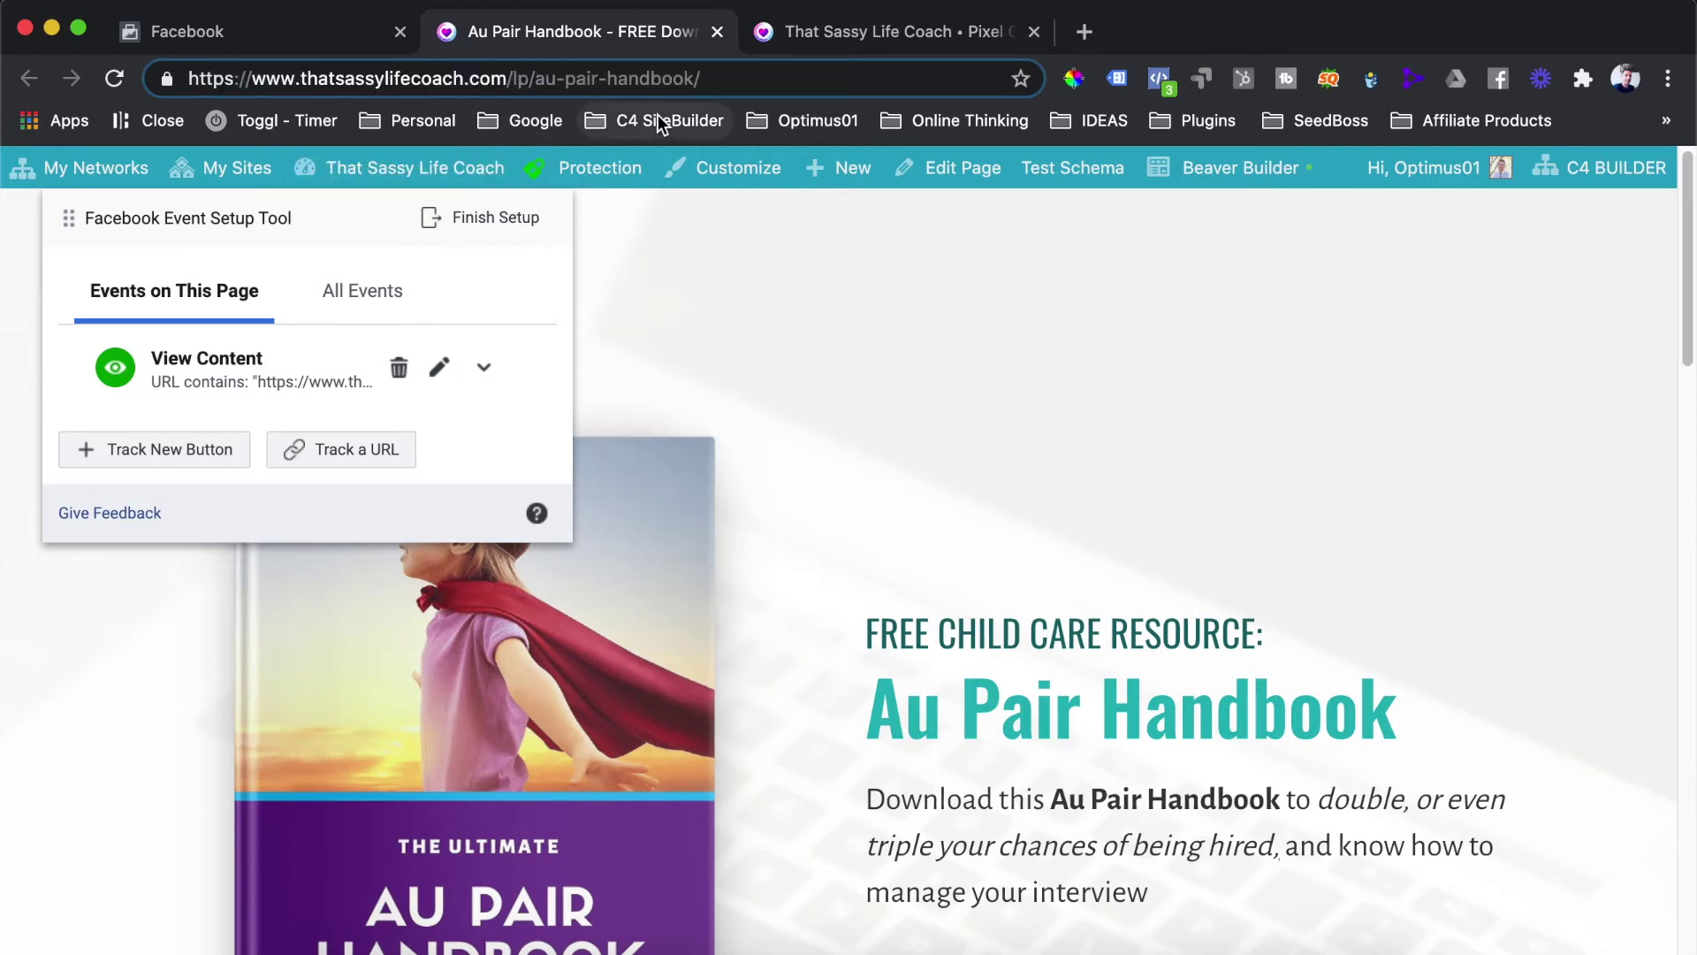
pyautogui.press('super+l')
pyautogui.press('Return')
pyautogui.scroll(-2, 822, 440)
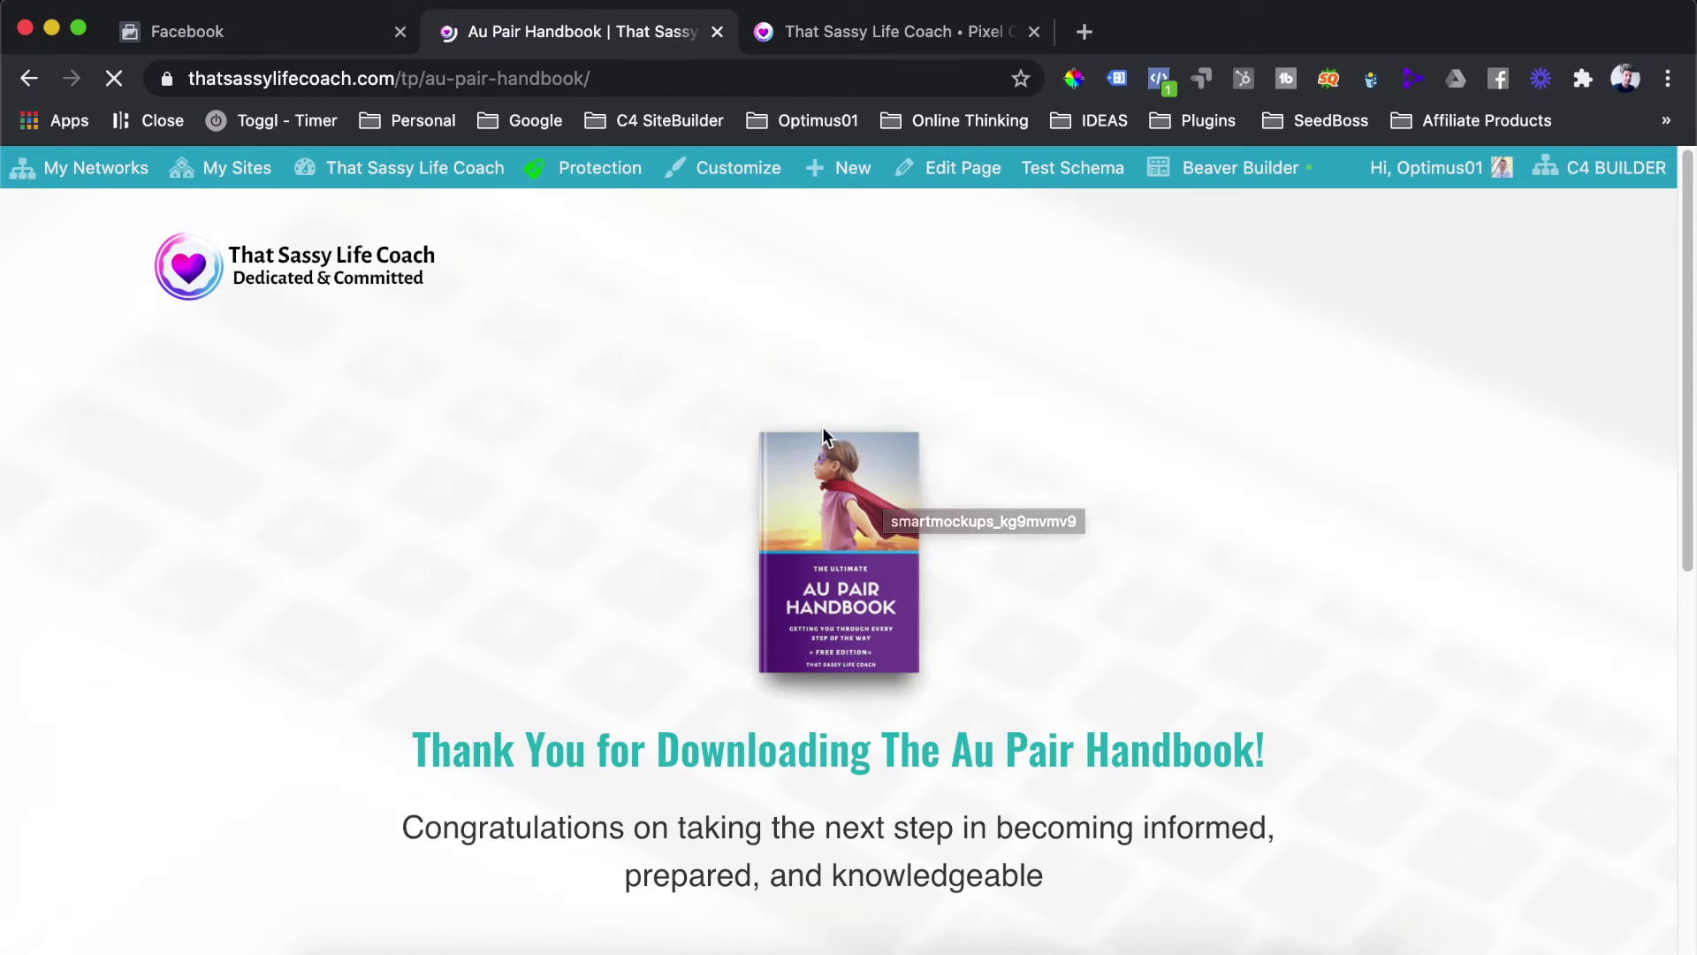
pyautogui.click(608, 77)
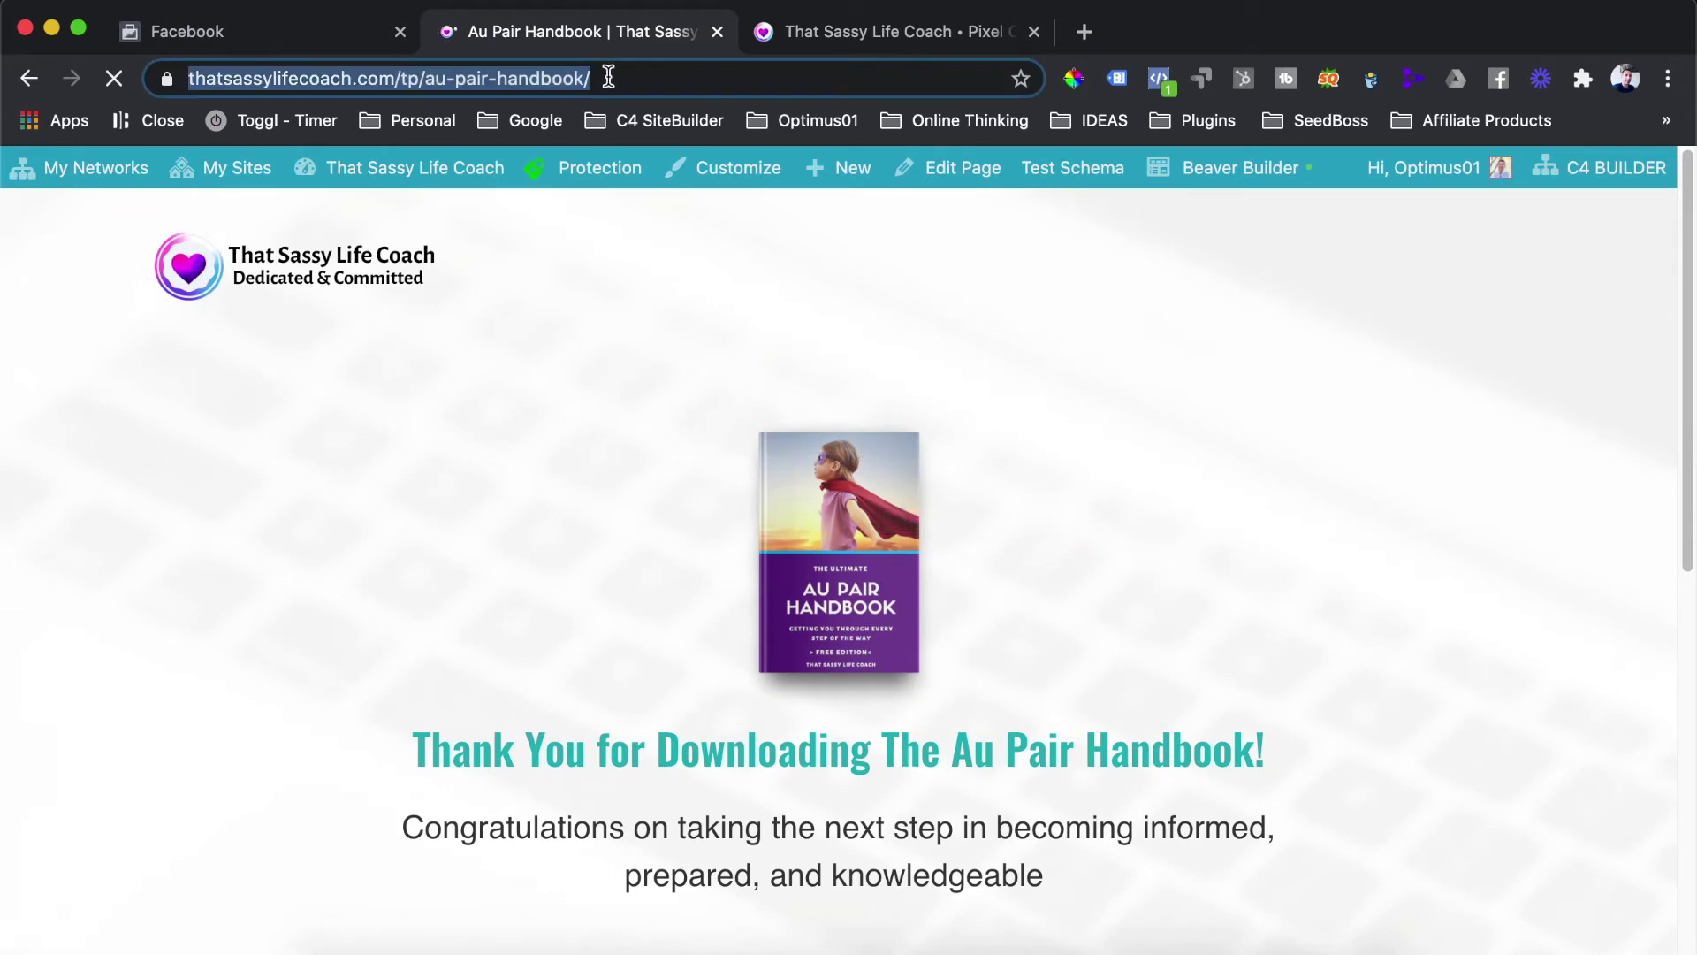
pyautogui.click(610, 76)
pyautogui.press('super+a')
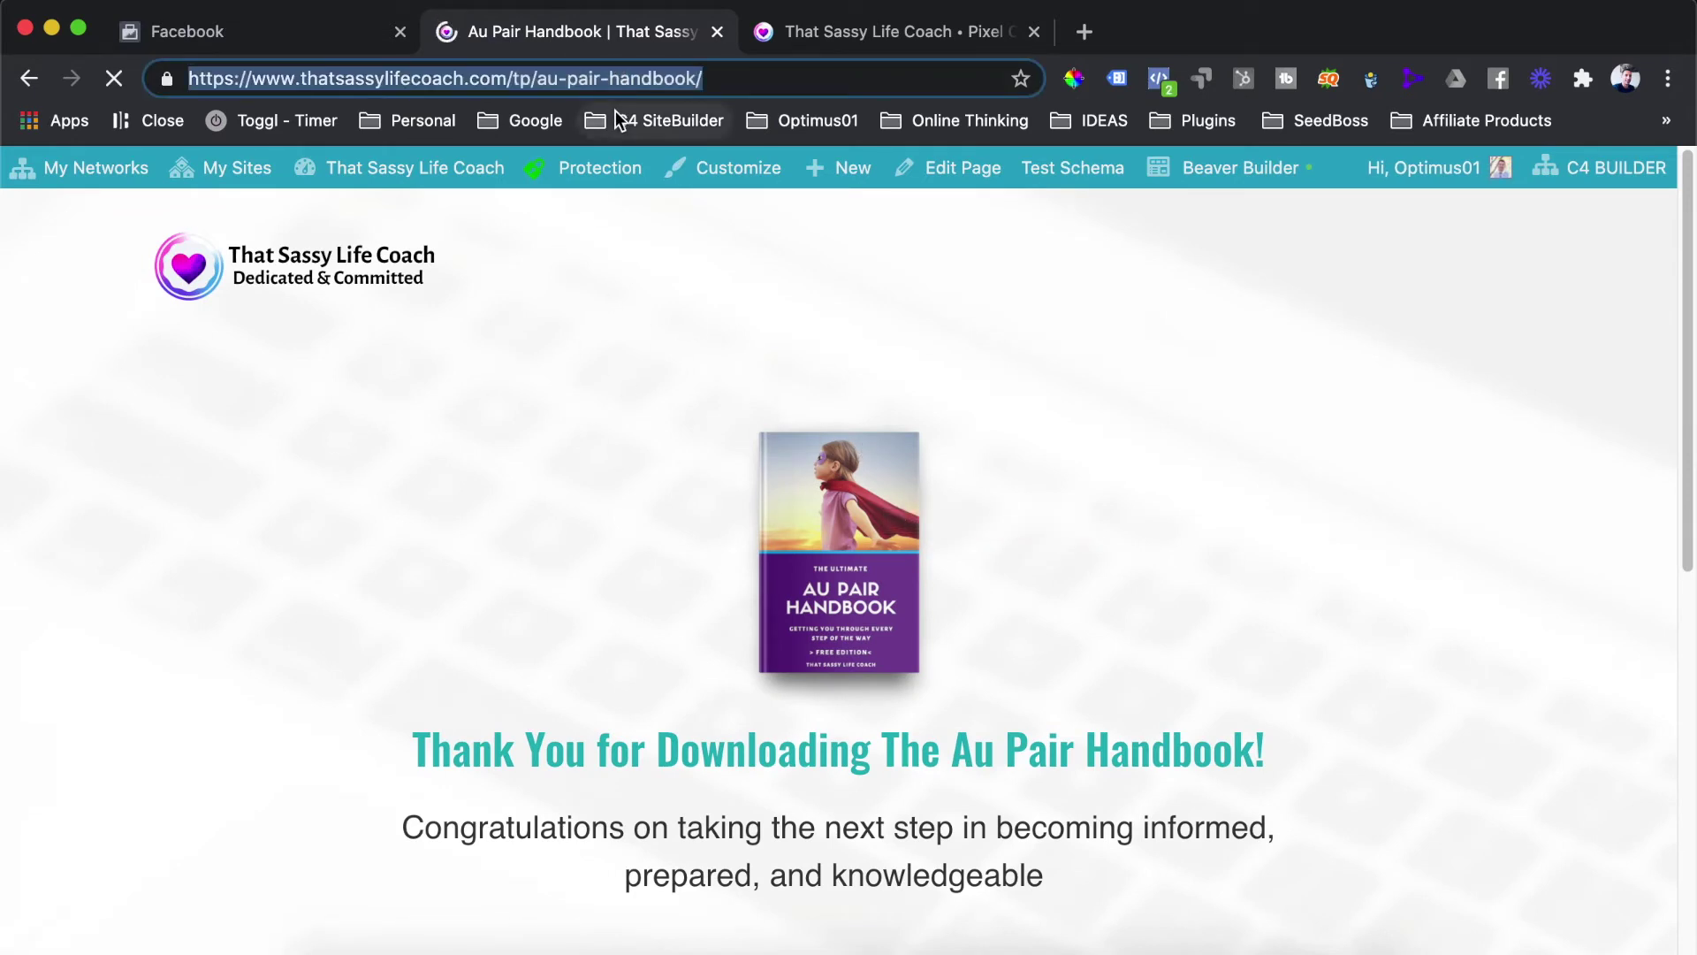
# Step: Return to the pixel overview in Facebook Events Manager and close the Set Up Events dialog connected to the landing page
pyautogui.click(290, 26)
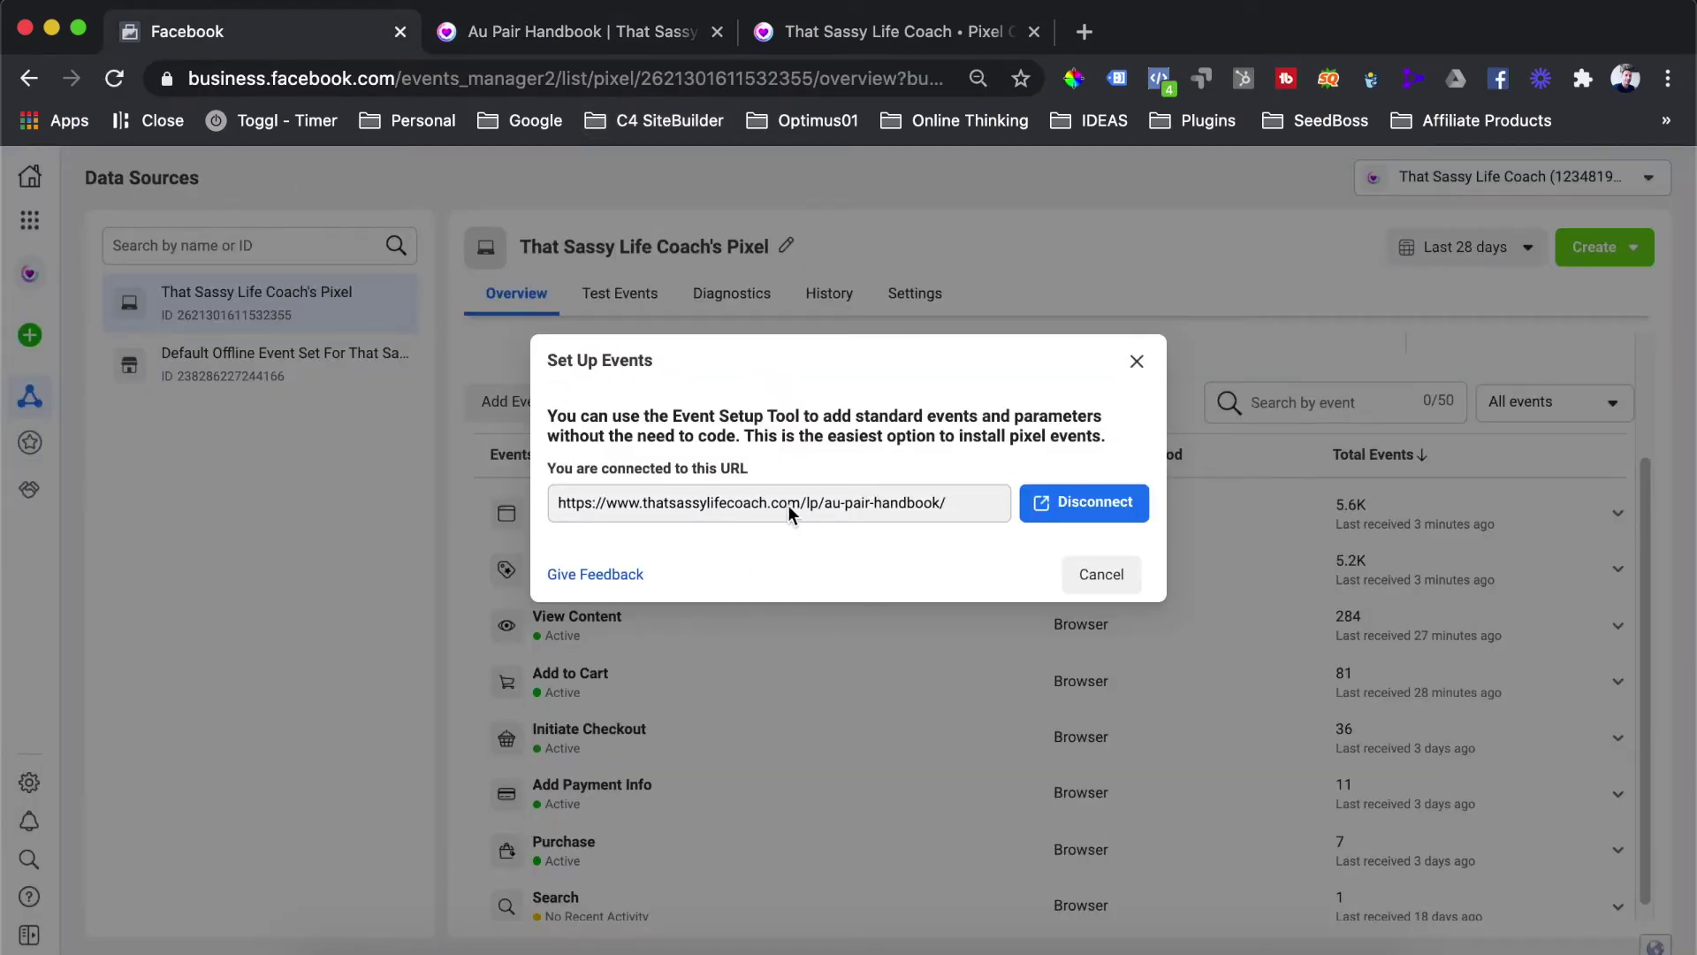
pyautogui.doubleClick(877, 505)
pyautogui.click(871, 510)
pyautogui.tripleClick(854, 511)
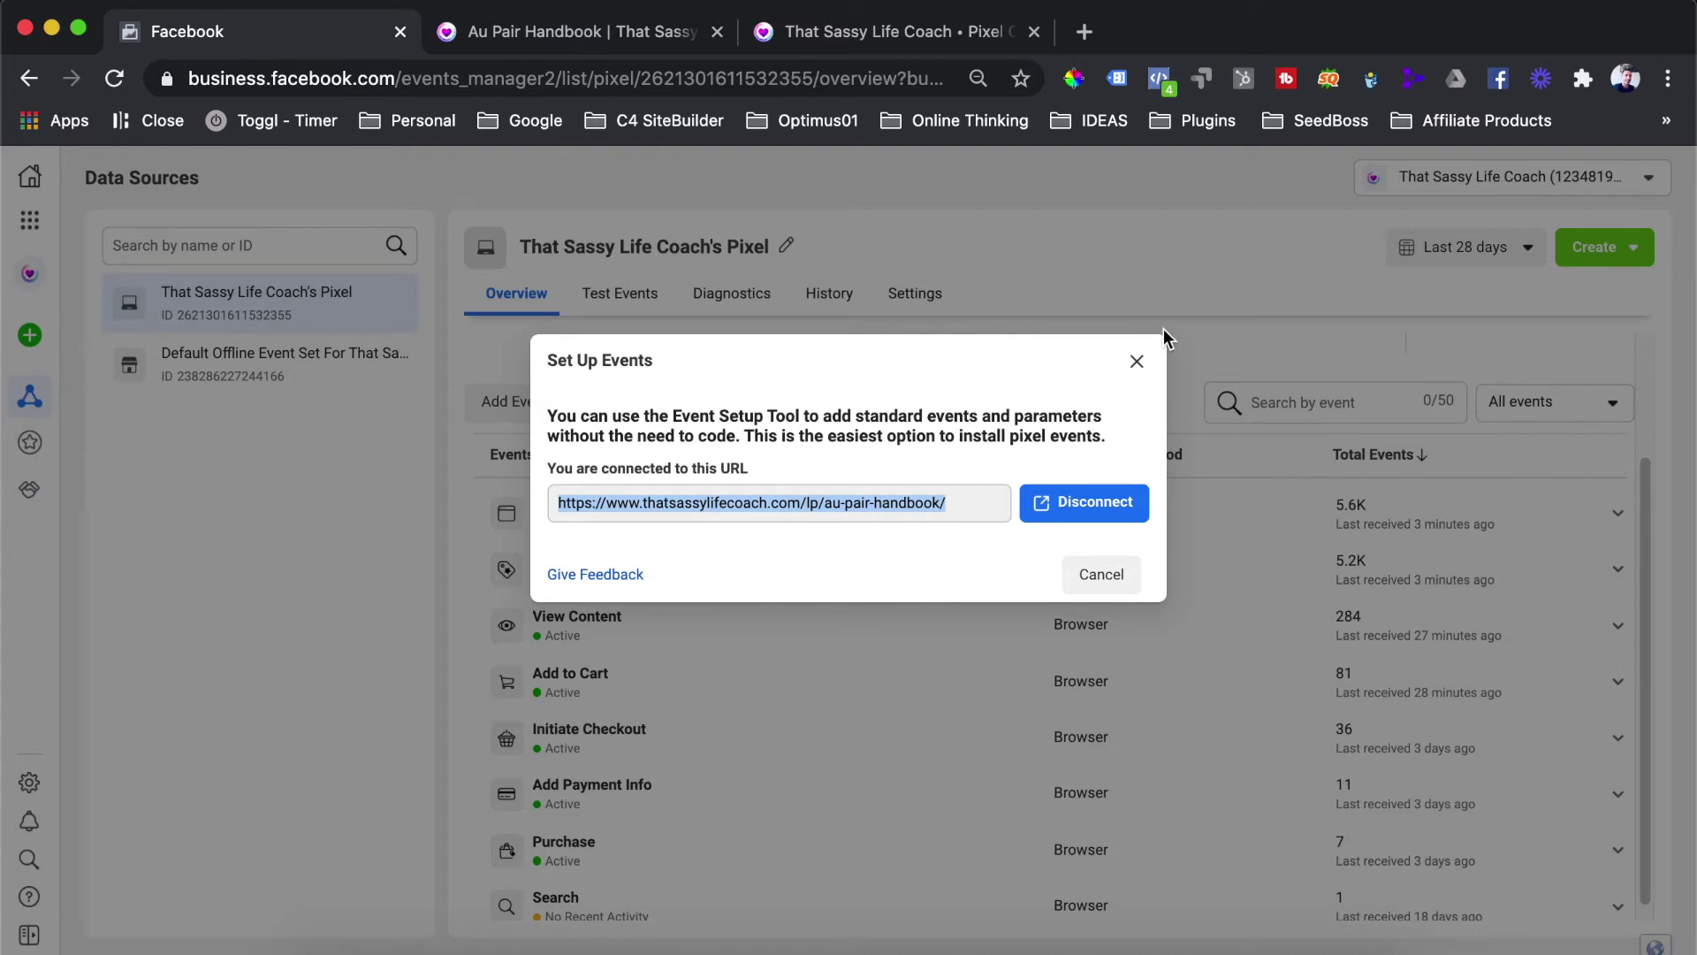
pyautogui.click(1136, 361)
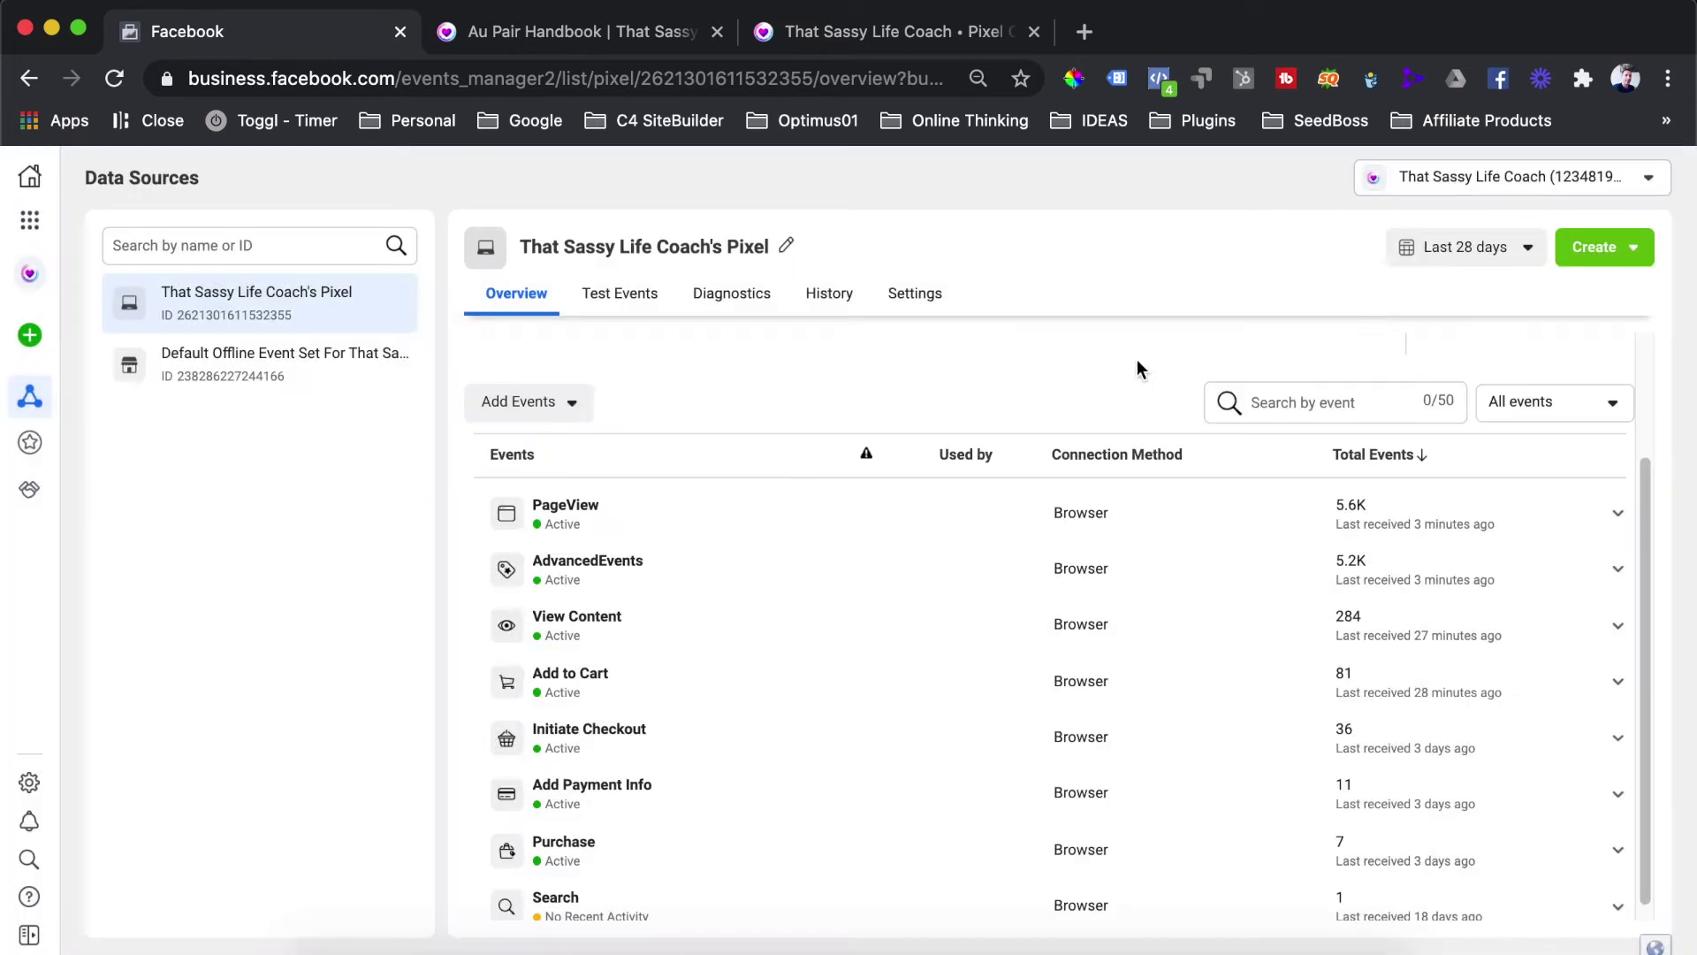
pyautogui.click(573, 403)
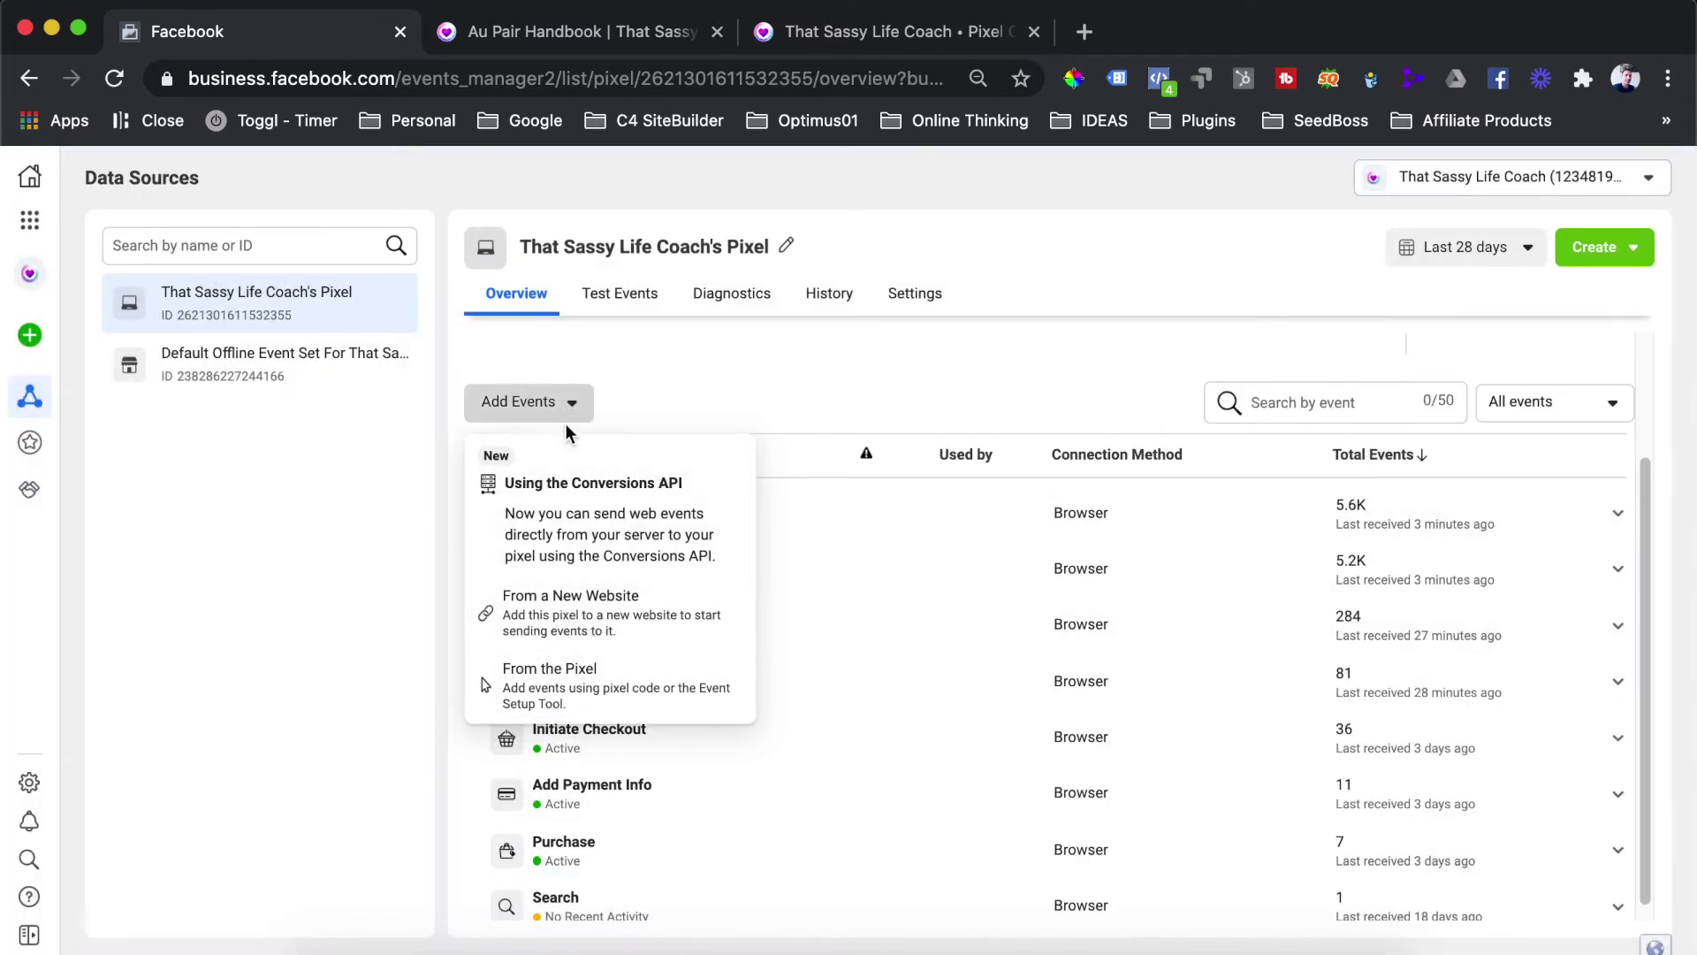
pyautogui.click(570, 681)
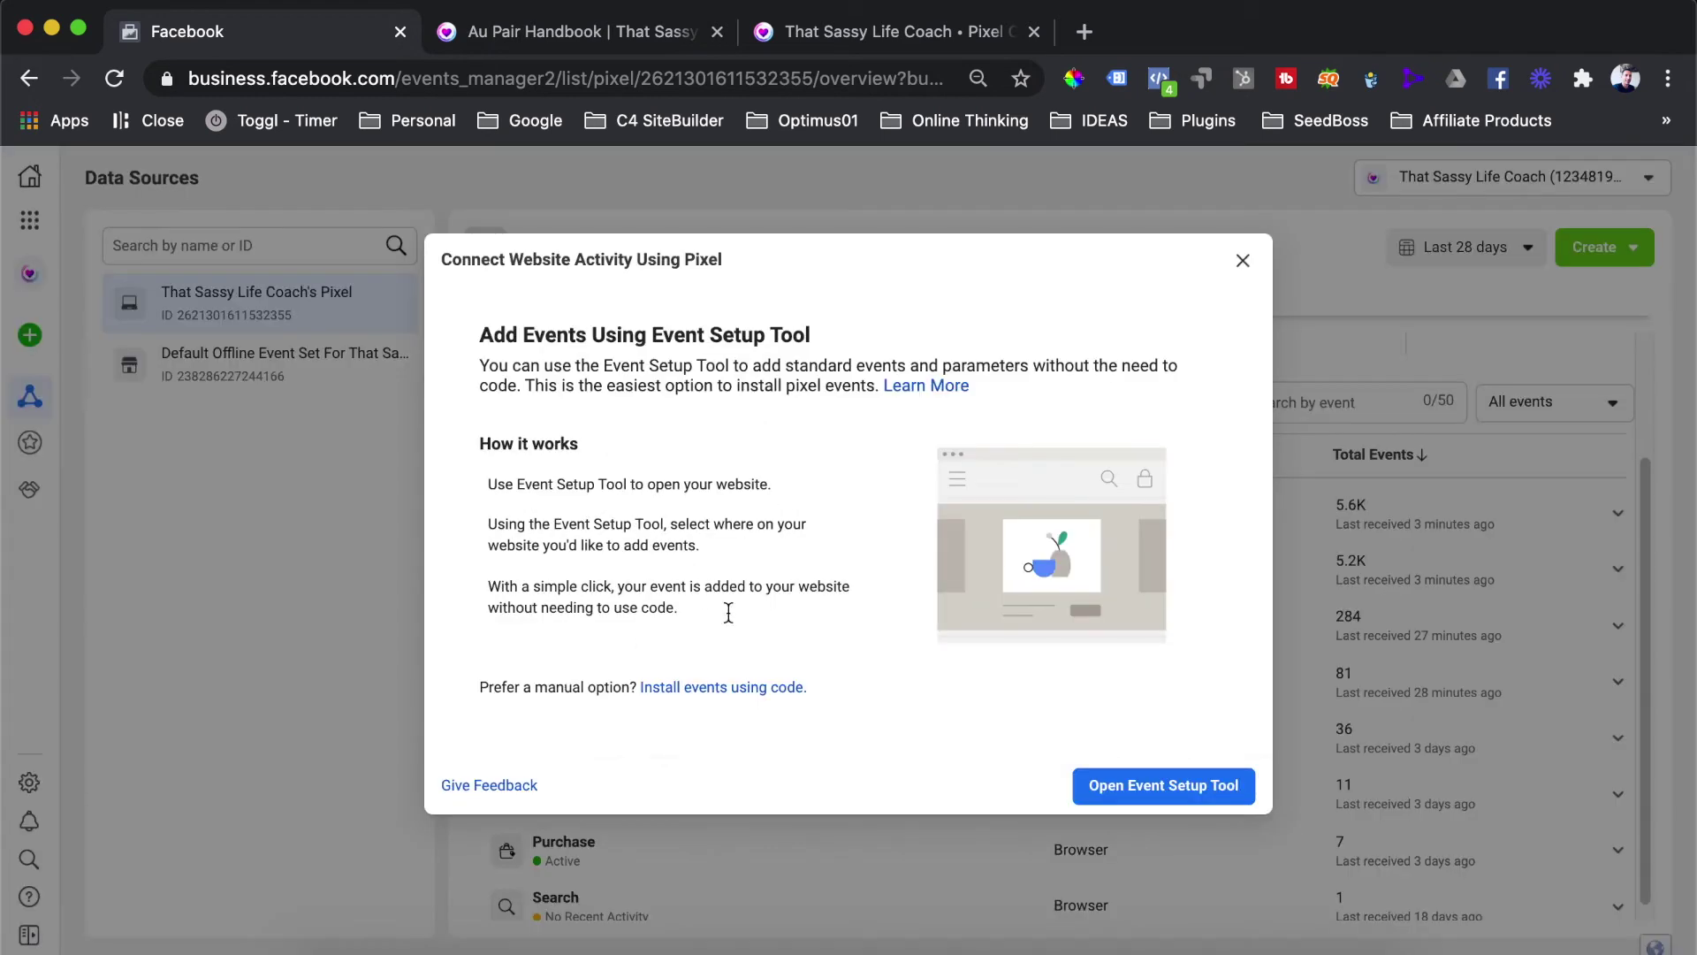
pyautogui.press('Return')
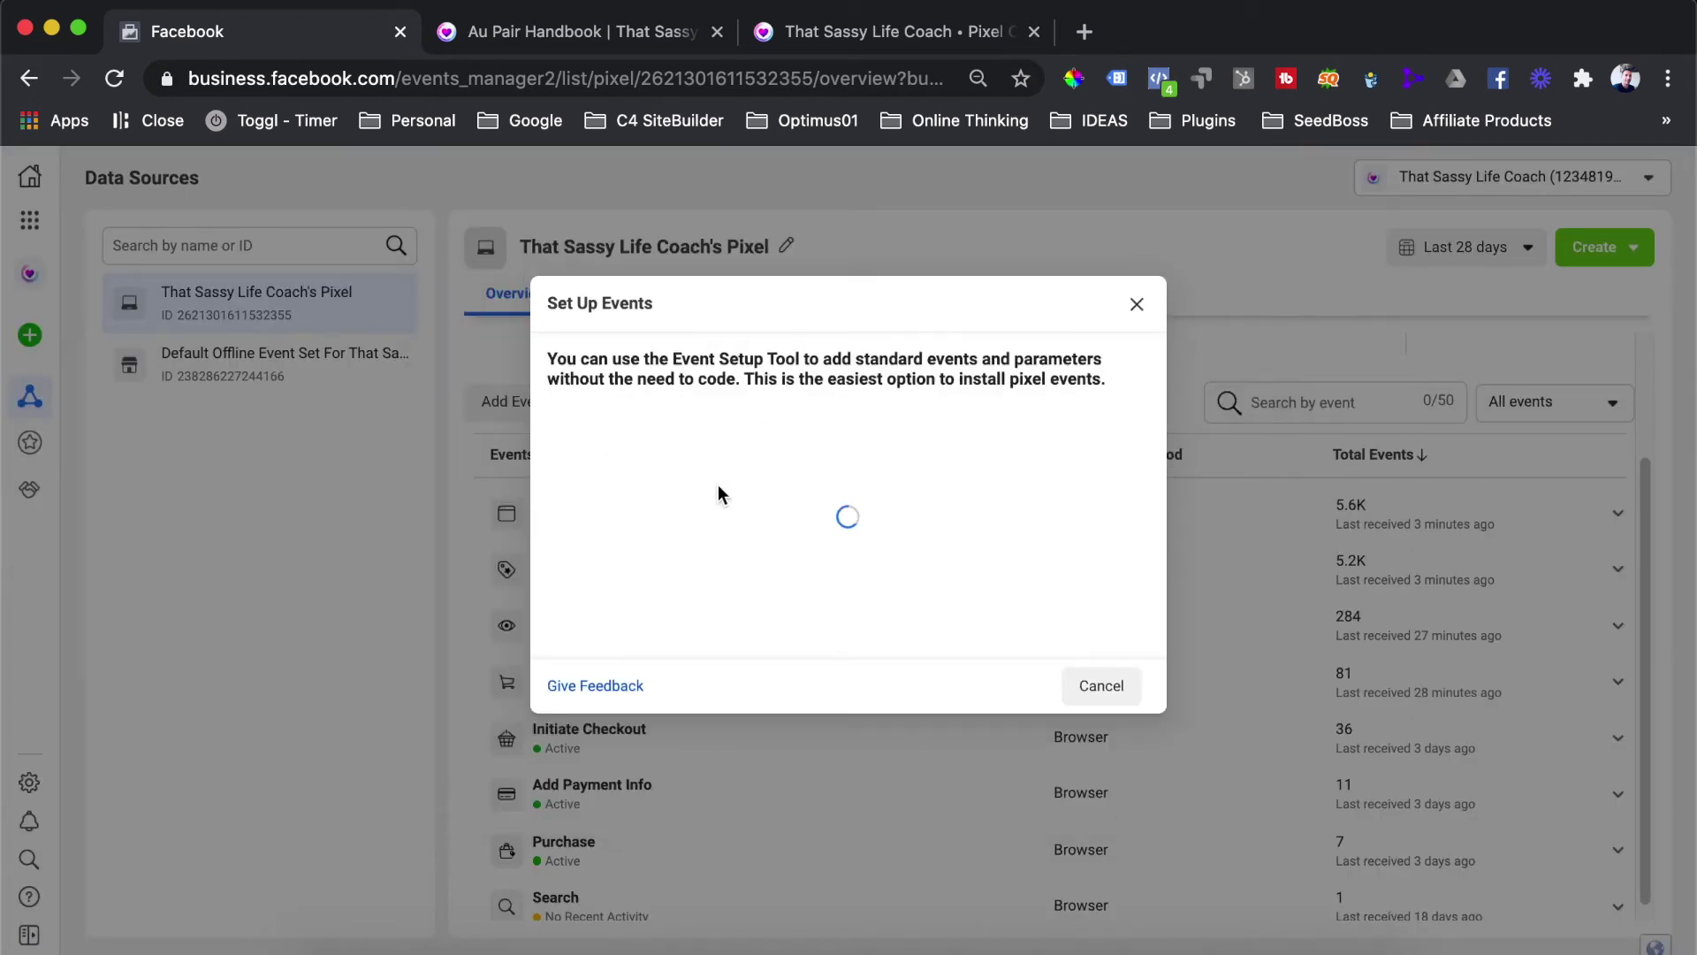
pyautogui.click(689, 495)
pyautogui.write('https://www.thatsassylifecoach.com/tp/au-pair-handbook/')
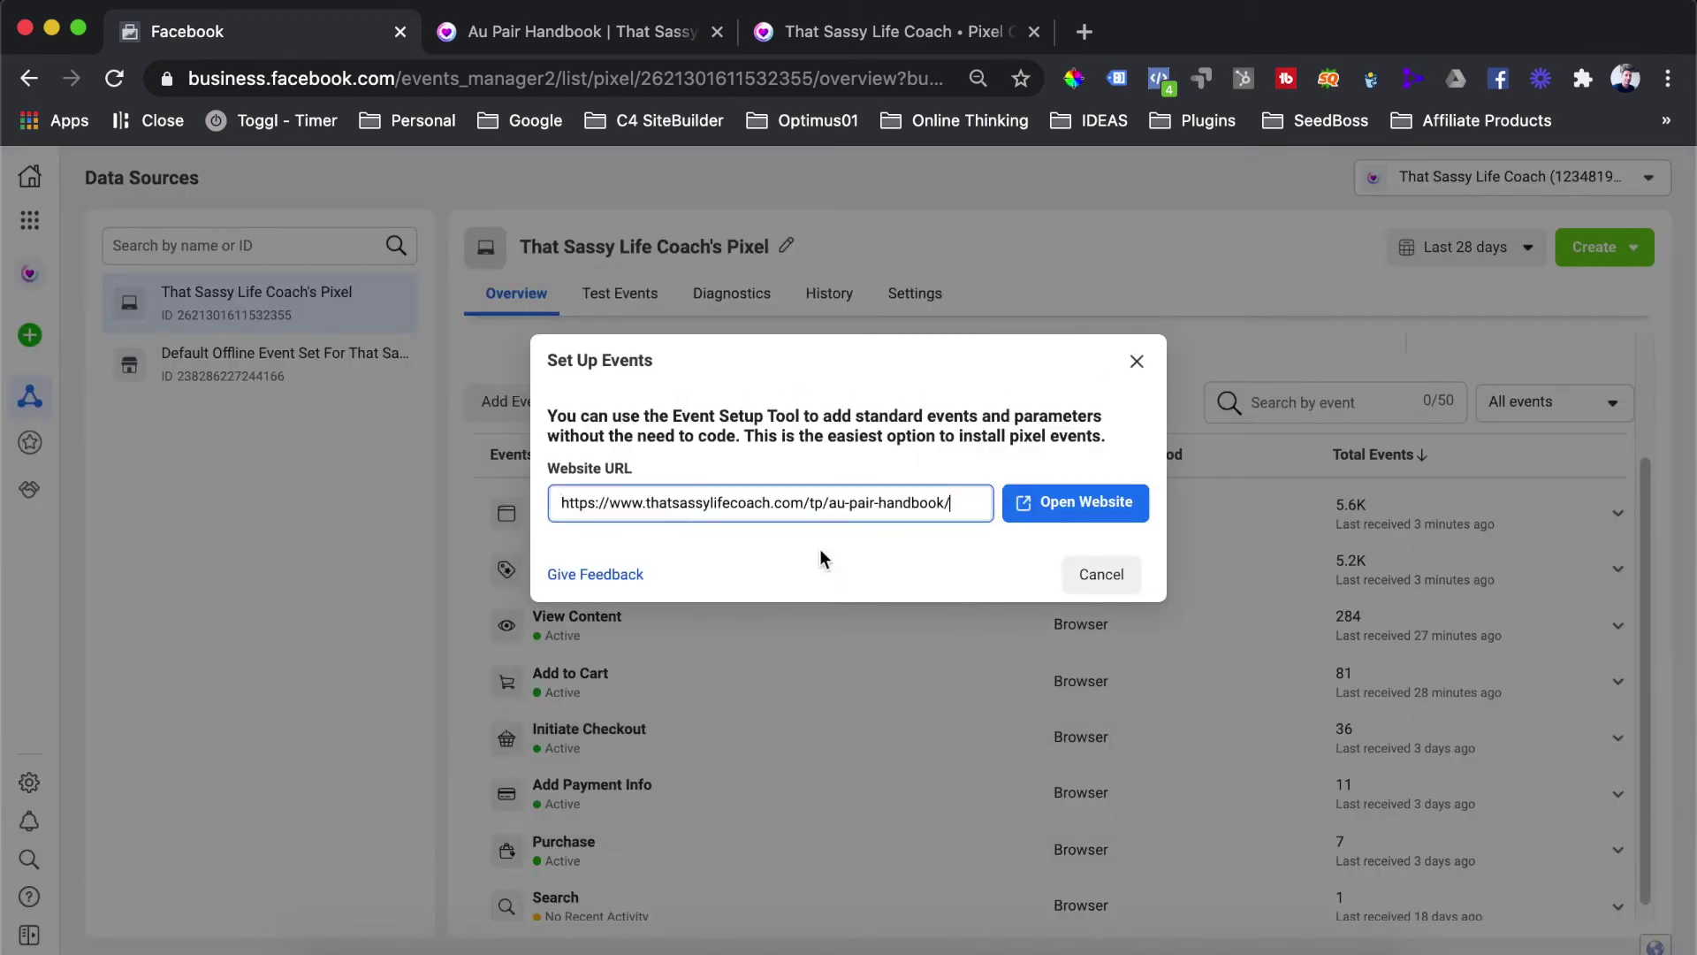
pyautogui.click(1075, 506)
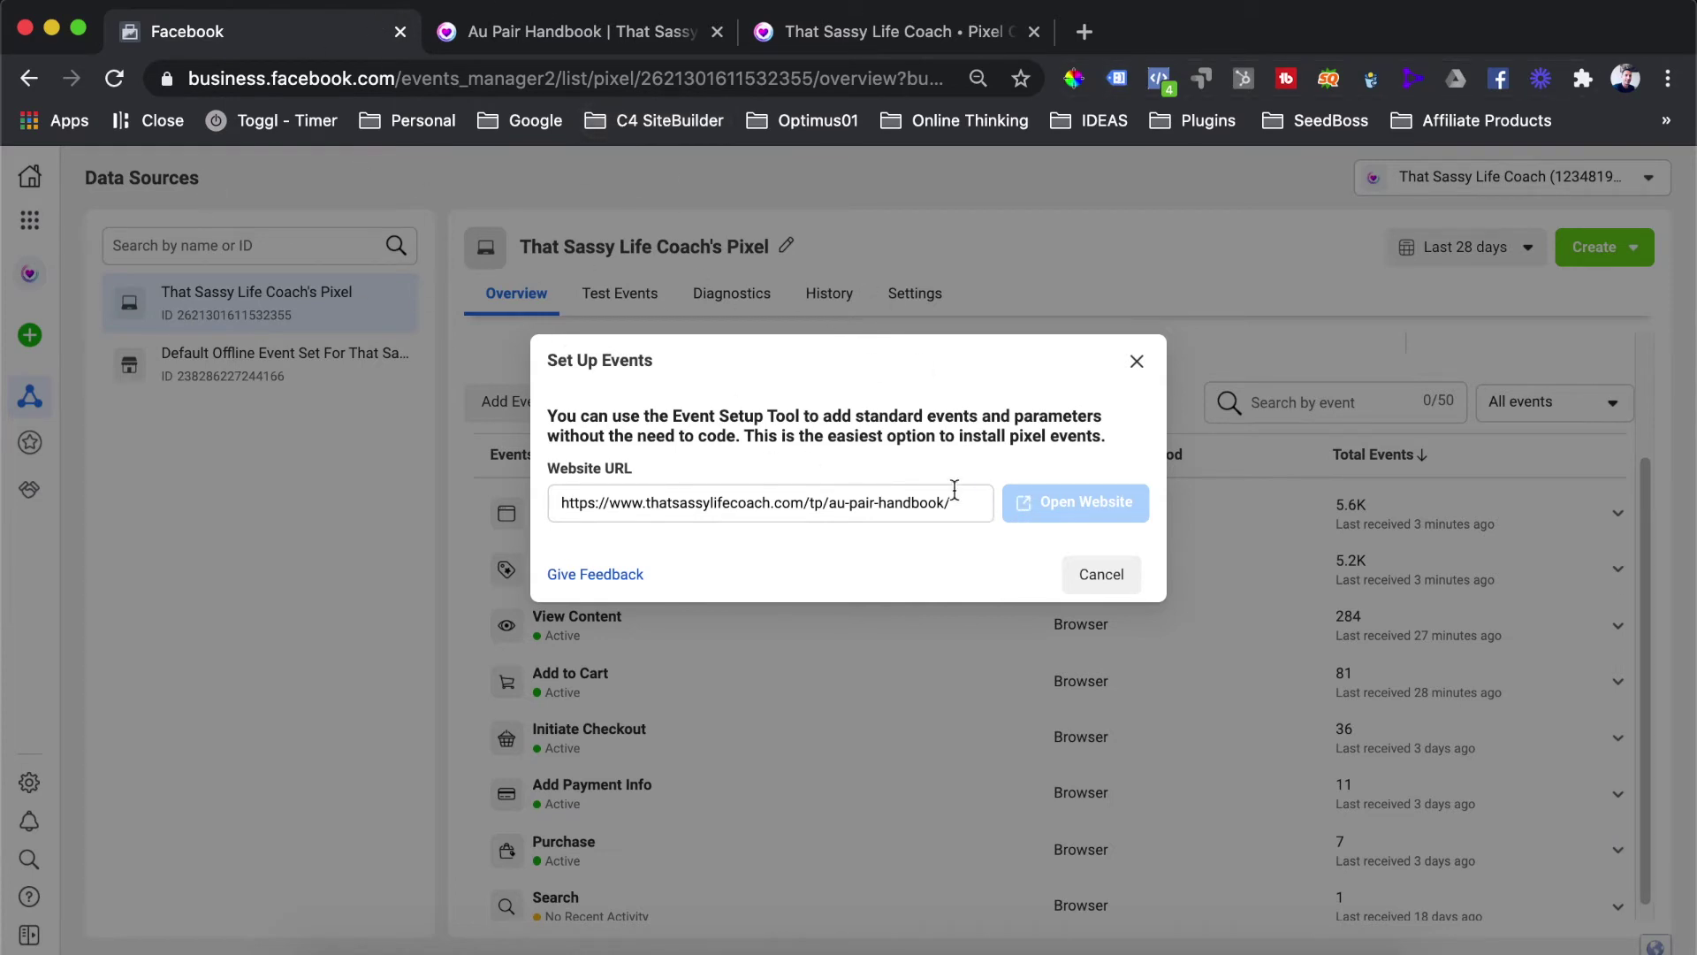
pyautogui.click(1075, 502)
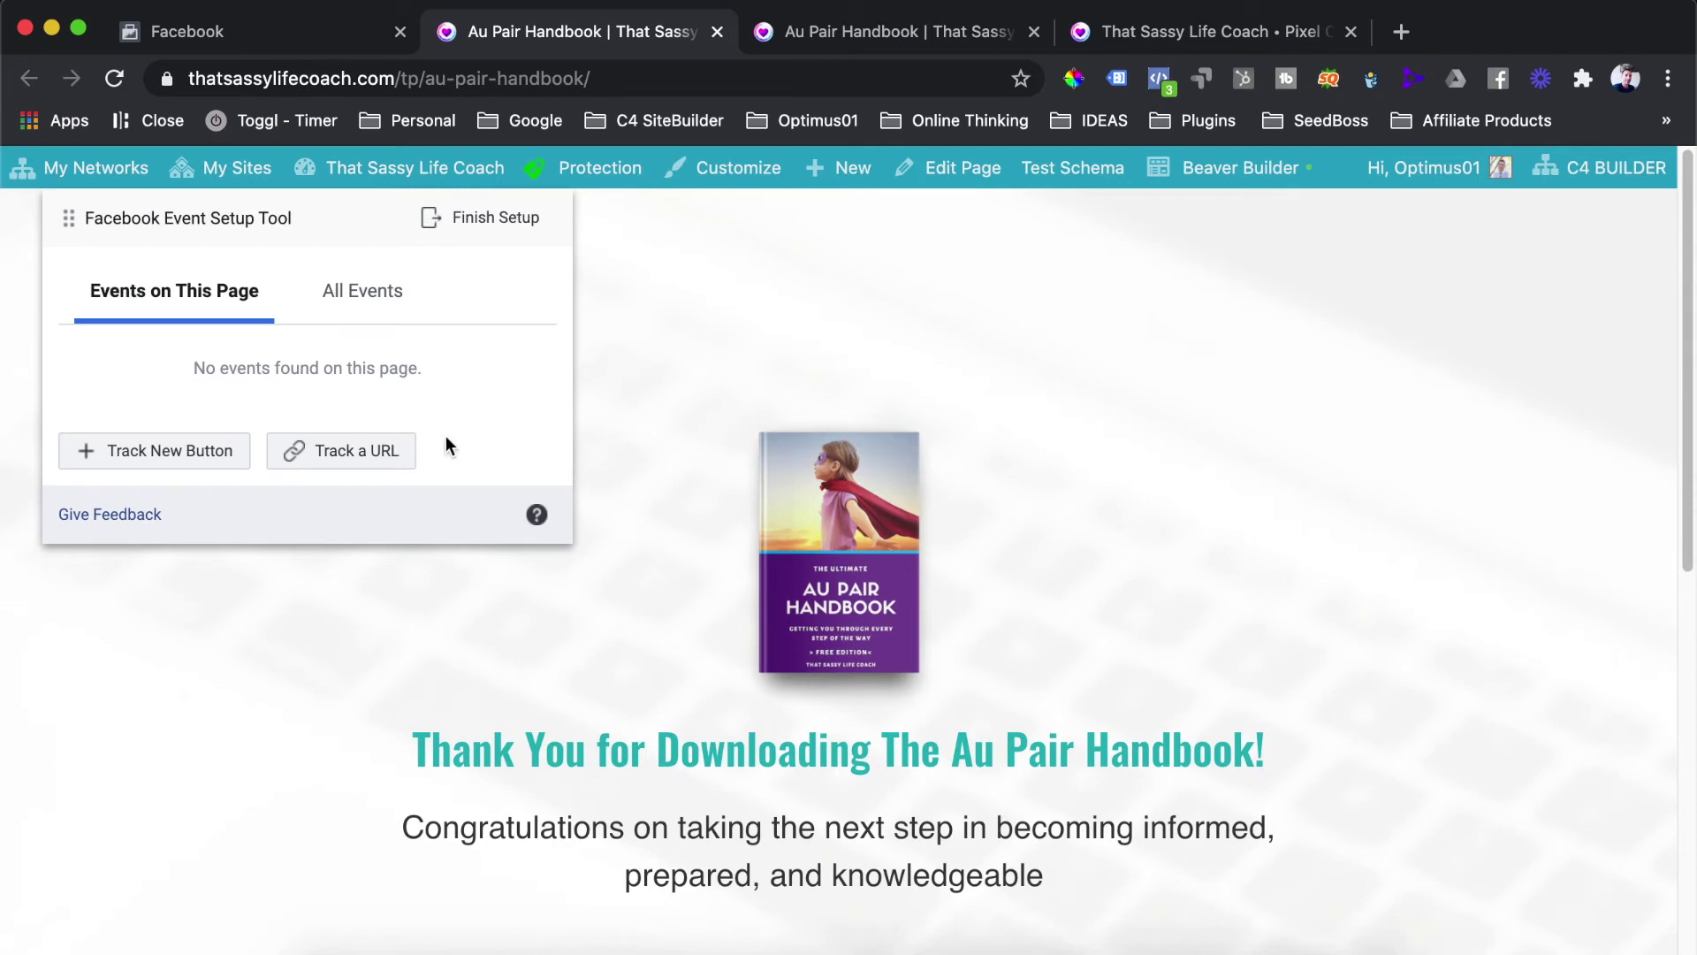
# Step: Start tracking the thank-you page by its URL and choose Lead as the event
pyautogui.click(344, 452)
pyautogui.click(202, 291)
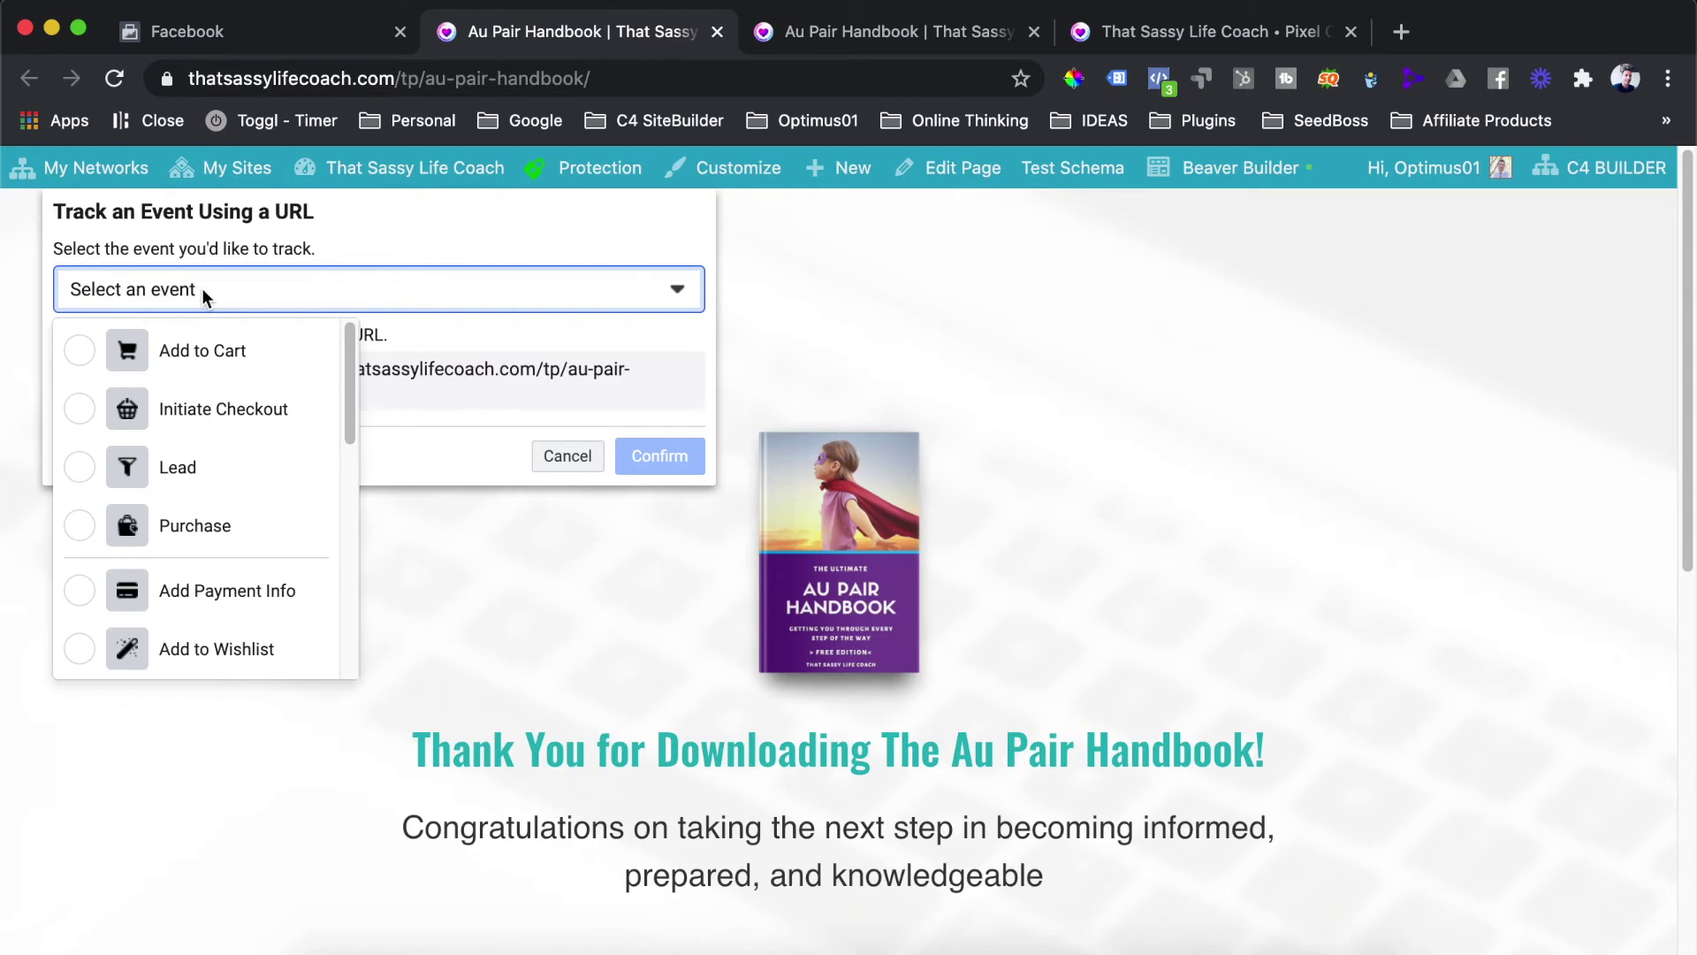
pyautogui.click(350, 382)
pyautogui.moveTo(350, 380)
pyautogui.mouseDown()
pyautogui.moveTo(348, 406)
pyautogui.moveTo(344, 353)
pyautogui.moveTo(347, 369)
pyautogui.mouseUp()
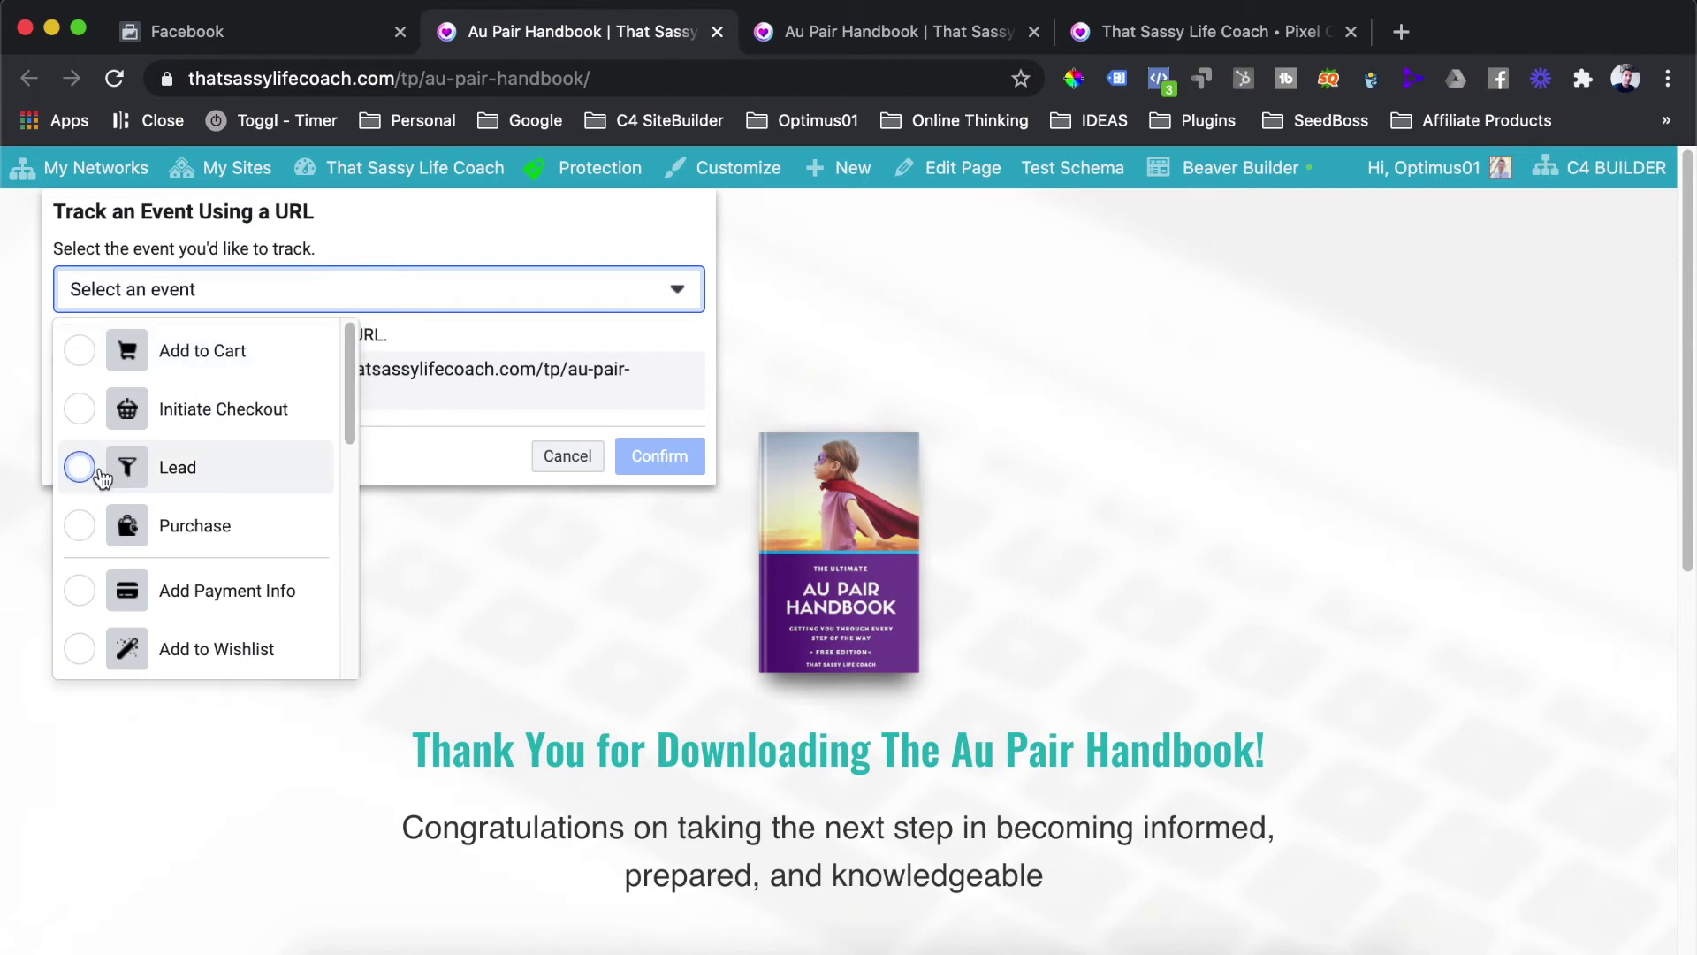
pyautogui.click(100, 475)
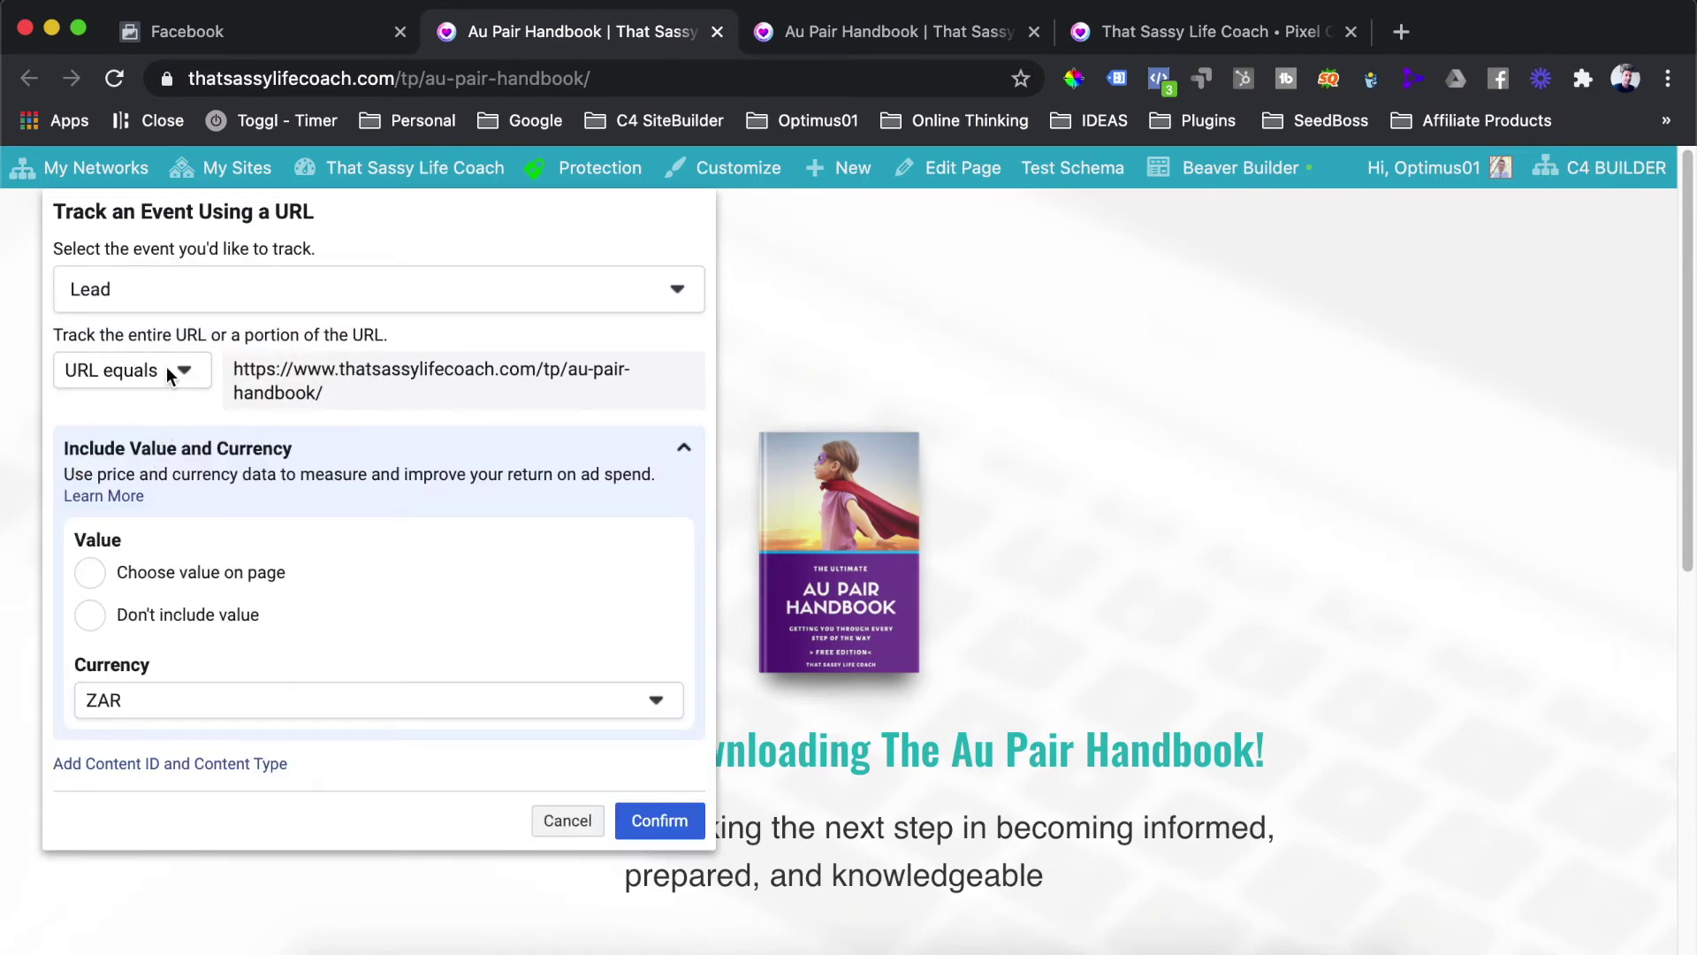
# Step: Set the Lead event's URL rule to URL contains, keeping the full thank-you page address
pyautogui.click(169, 371)
pyautogui.click(146, 461)
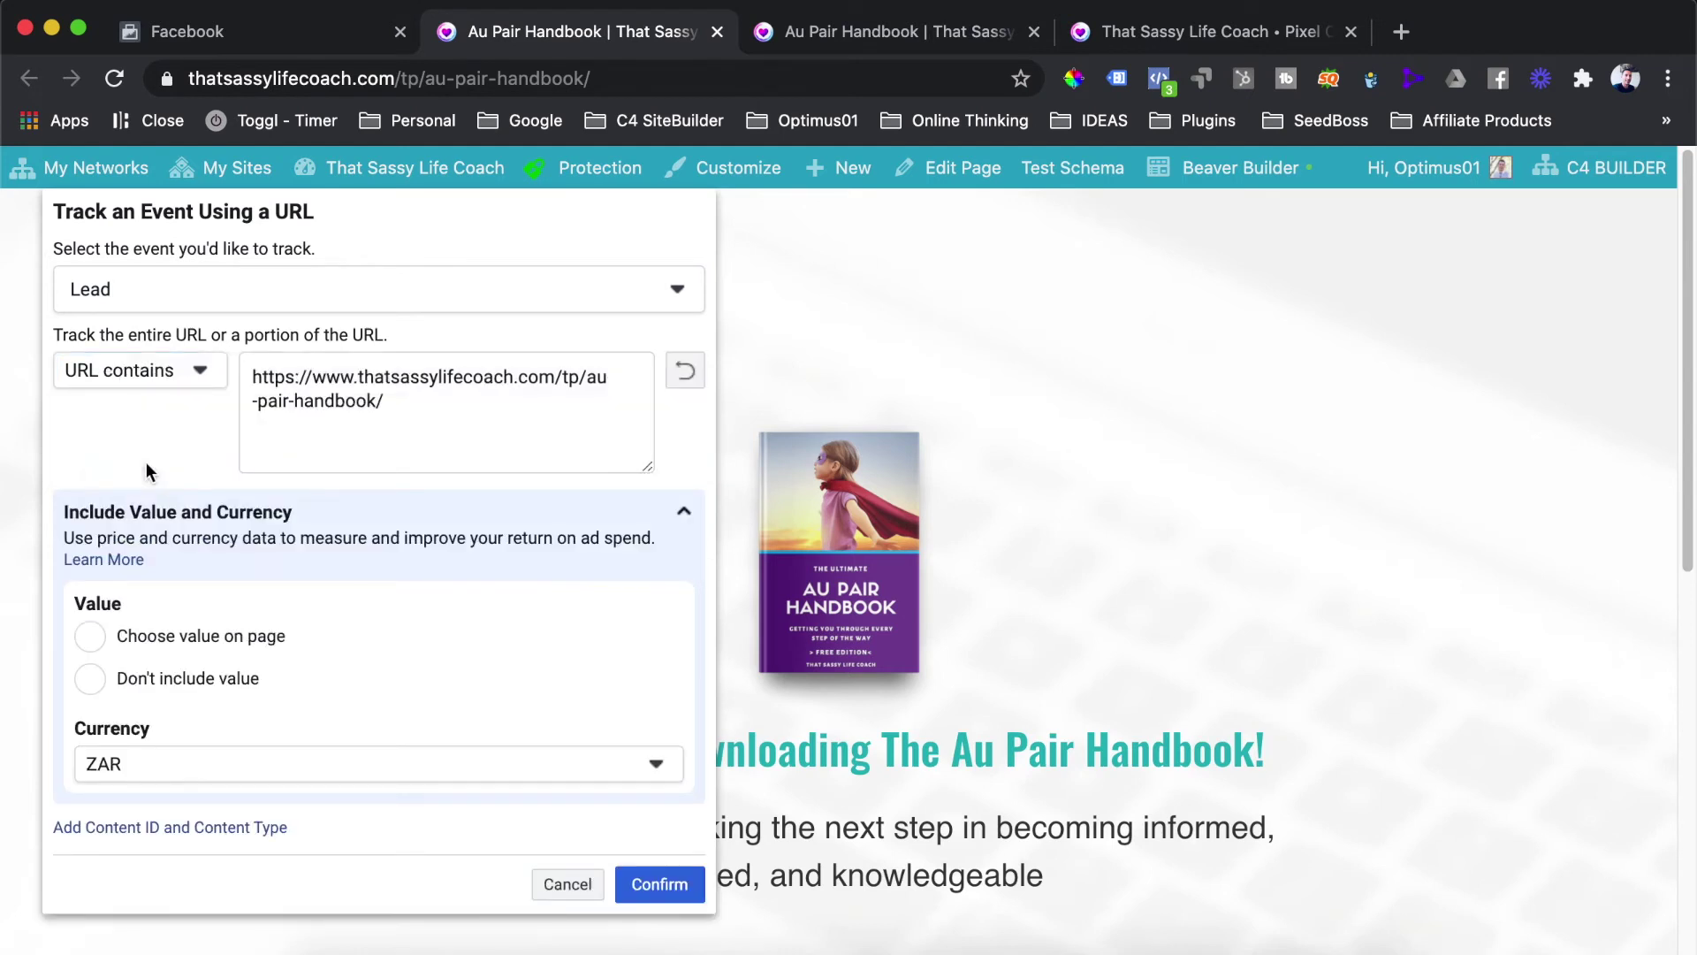
pyautogui.click(384, 400)
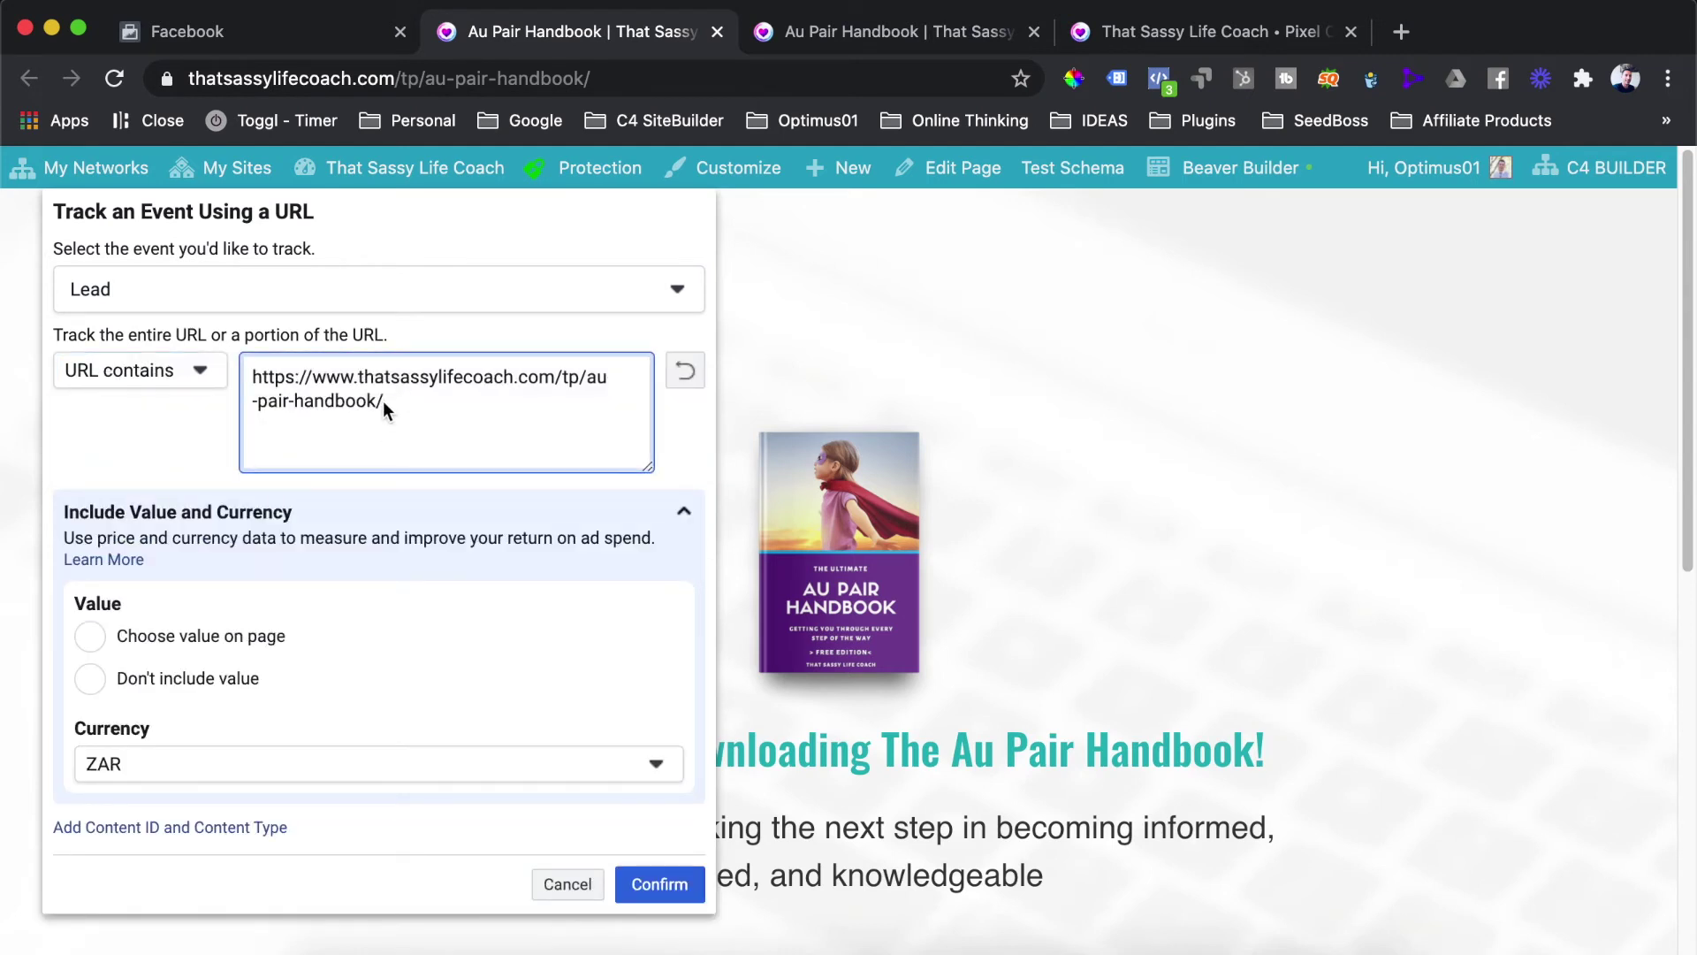
pyautogui.click(381, 400)
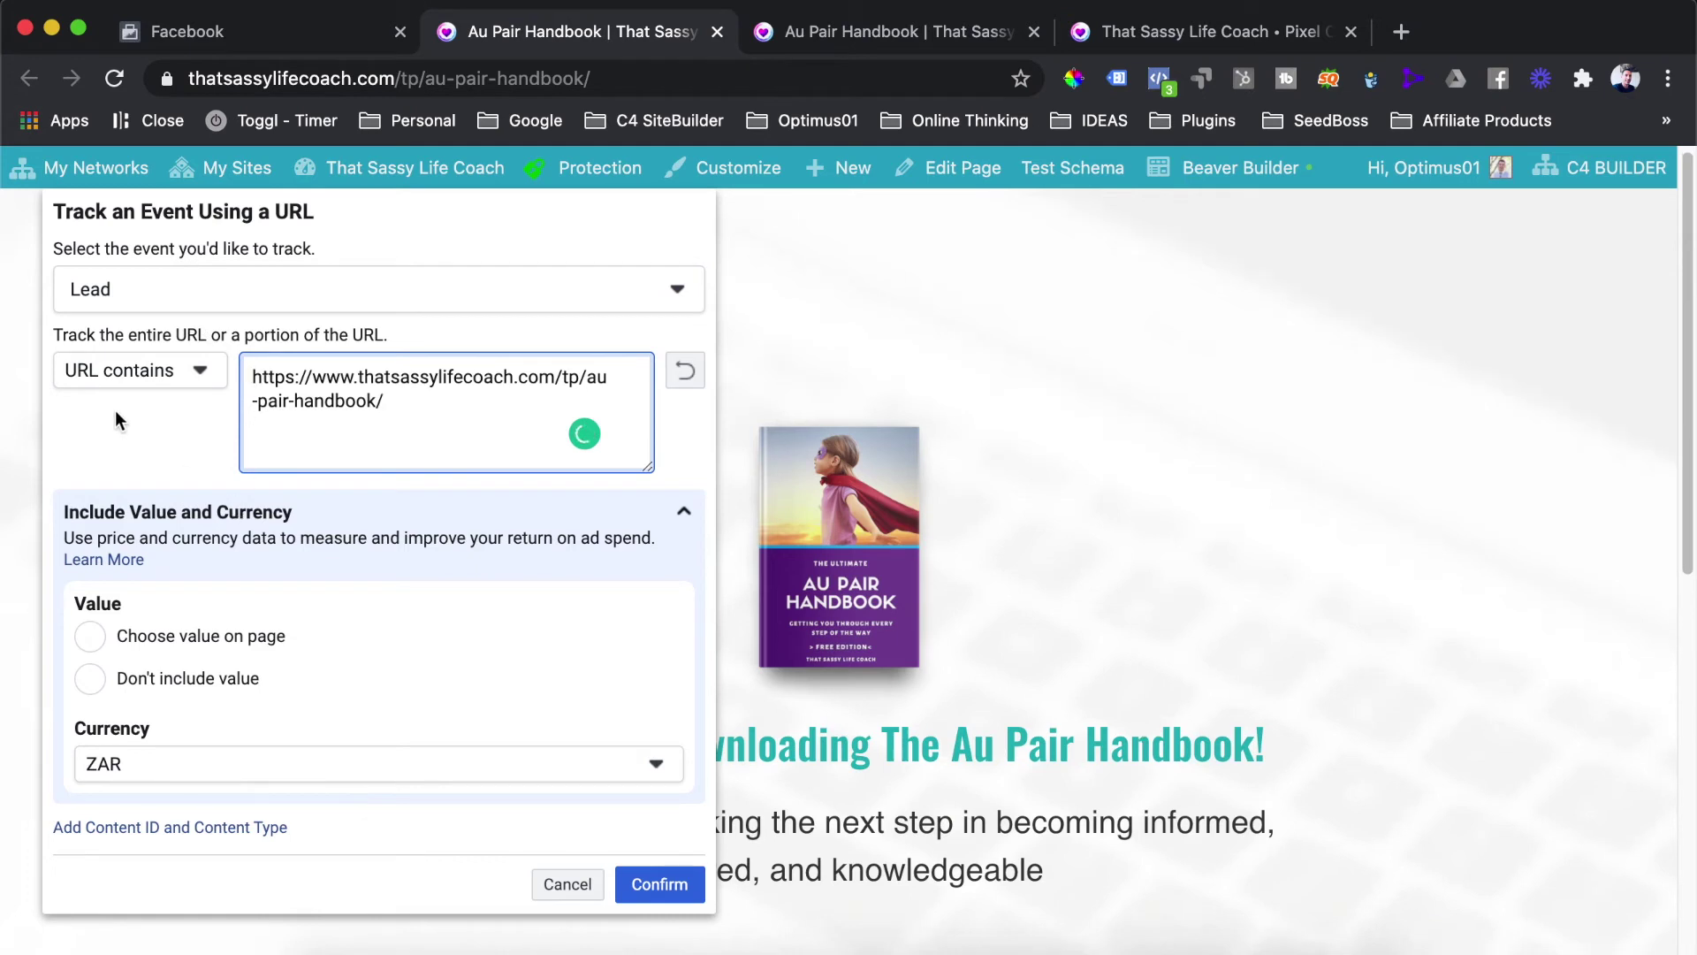
# Step: Choose Don't include value for the Lead event, confirm it and finish the event setup
pyautogui.click(91, 680)
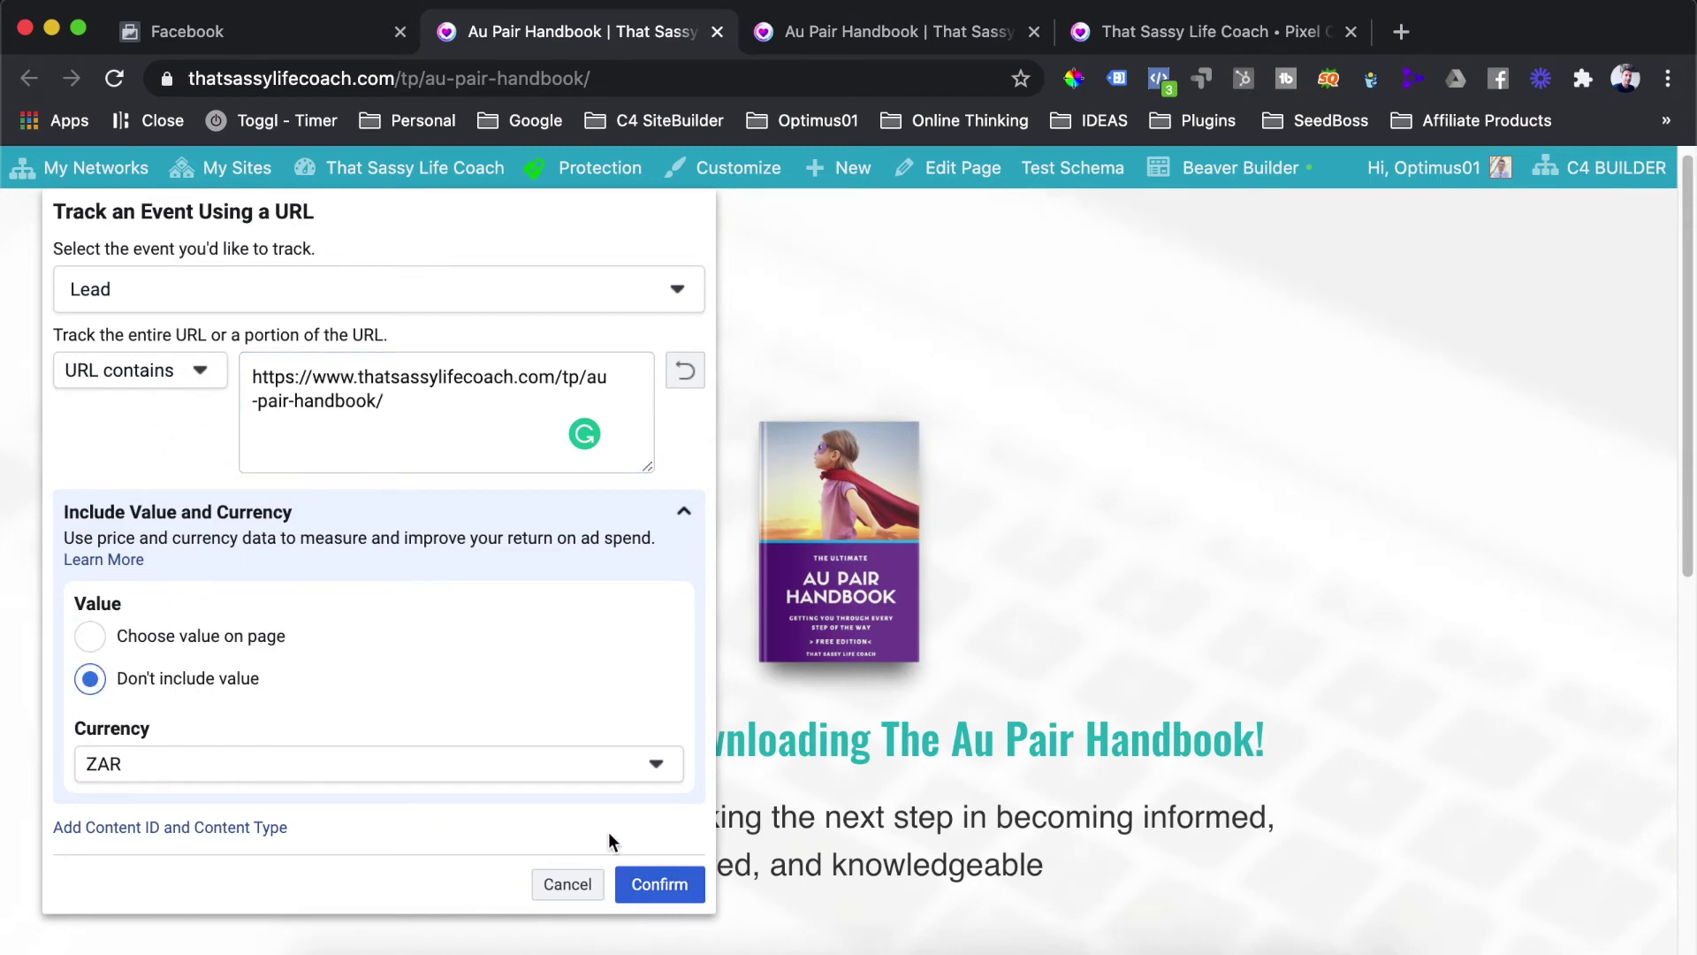
pyautogui.click(656, 884)
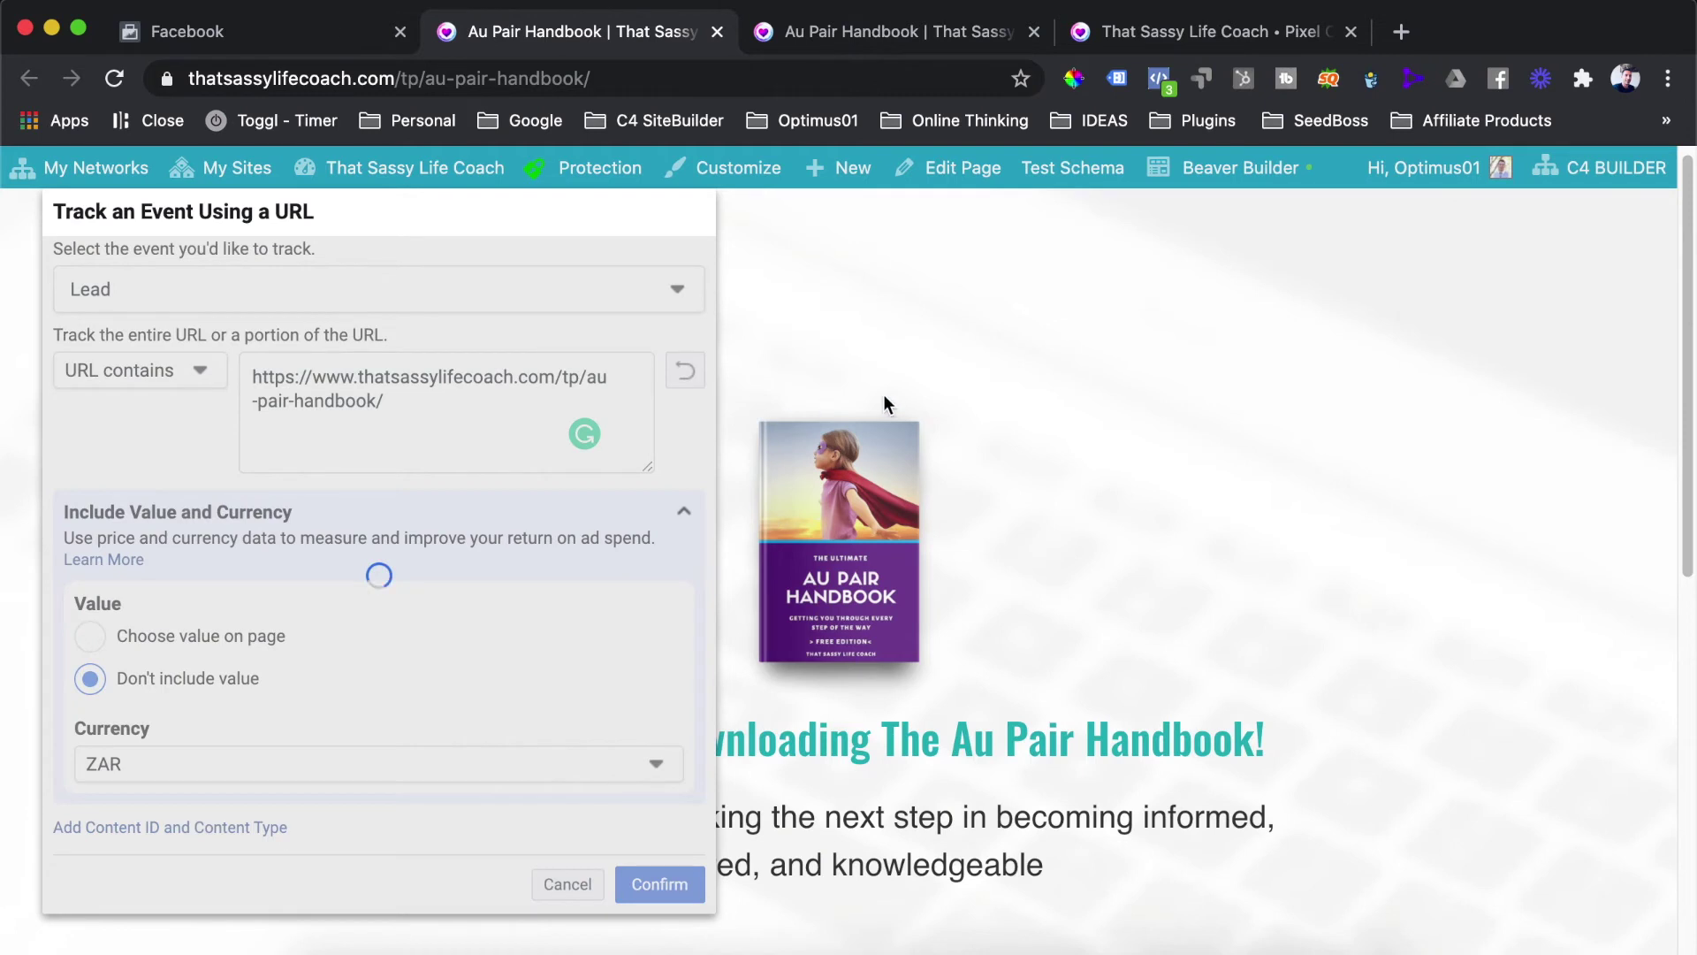
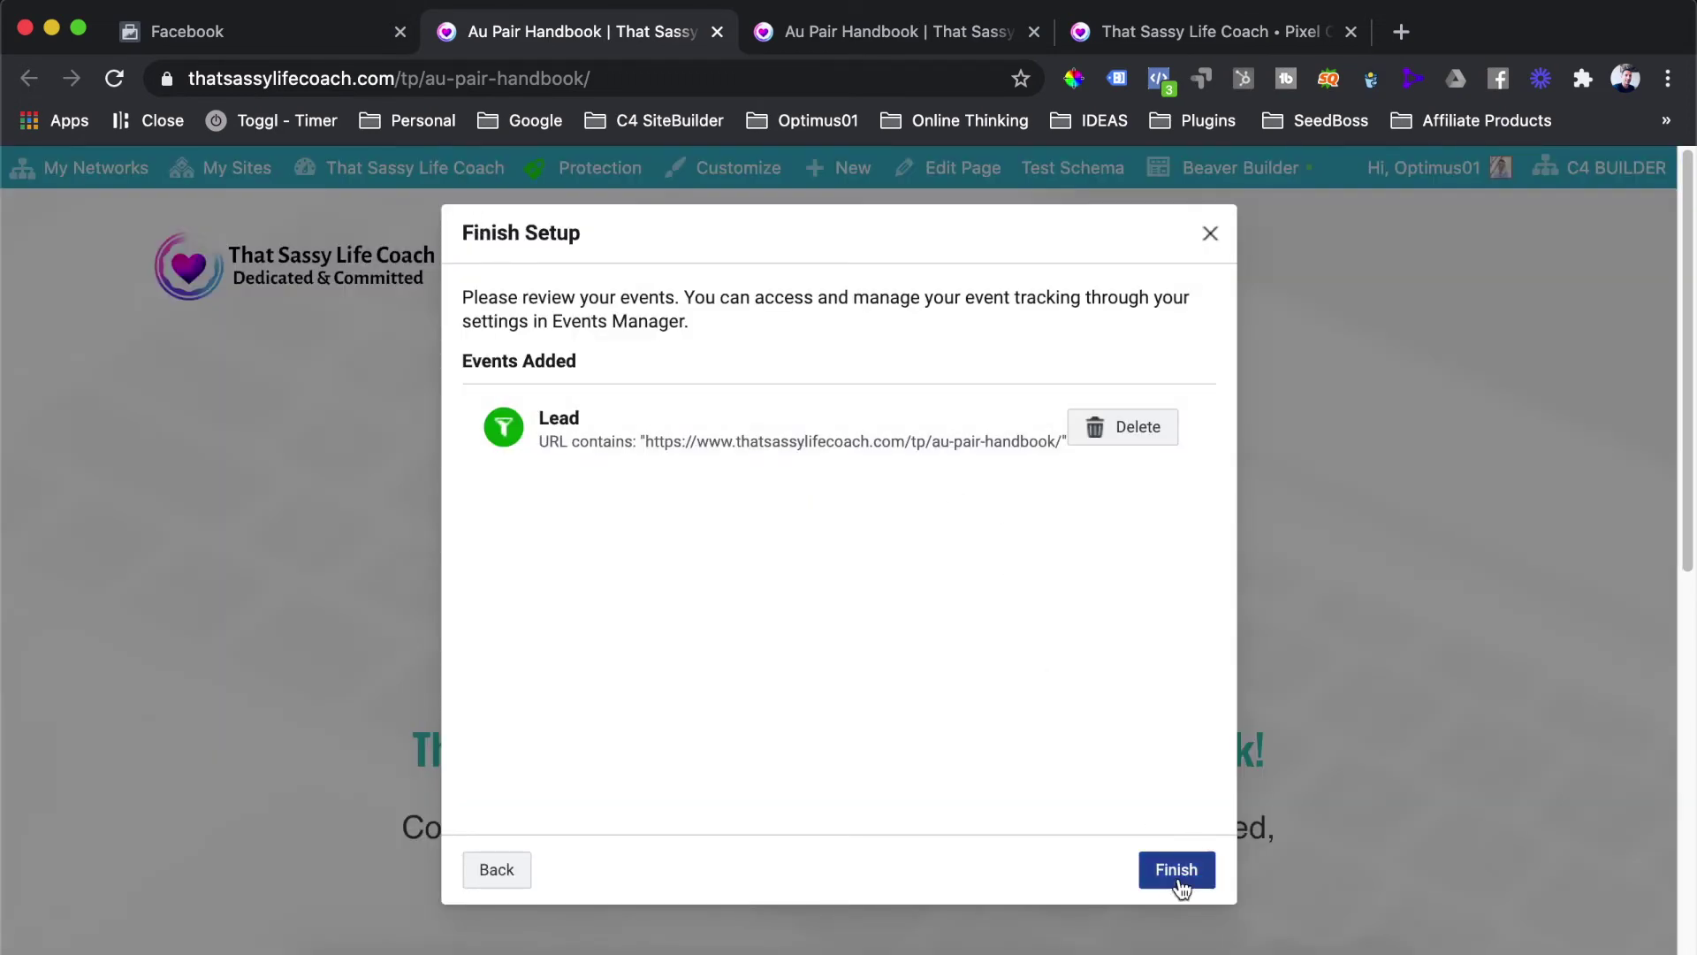
pyautogui.click(1178, 871)
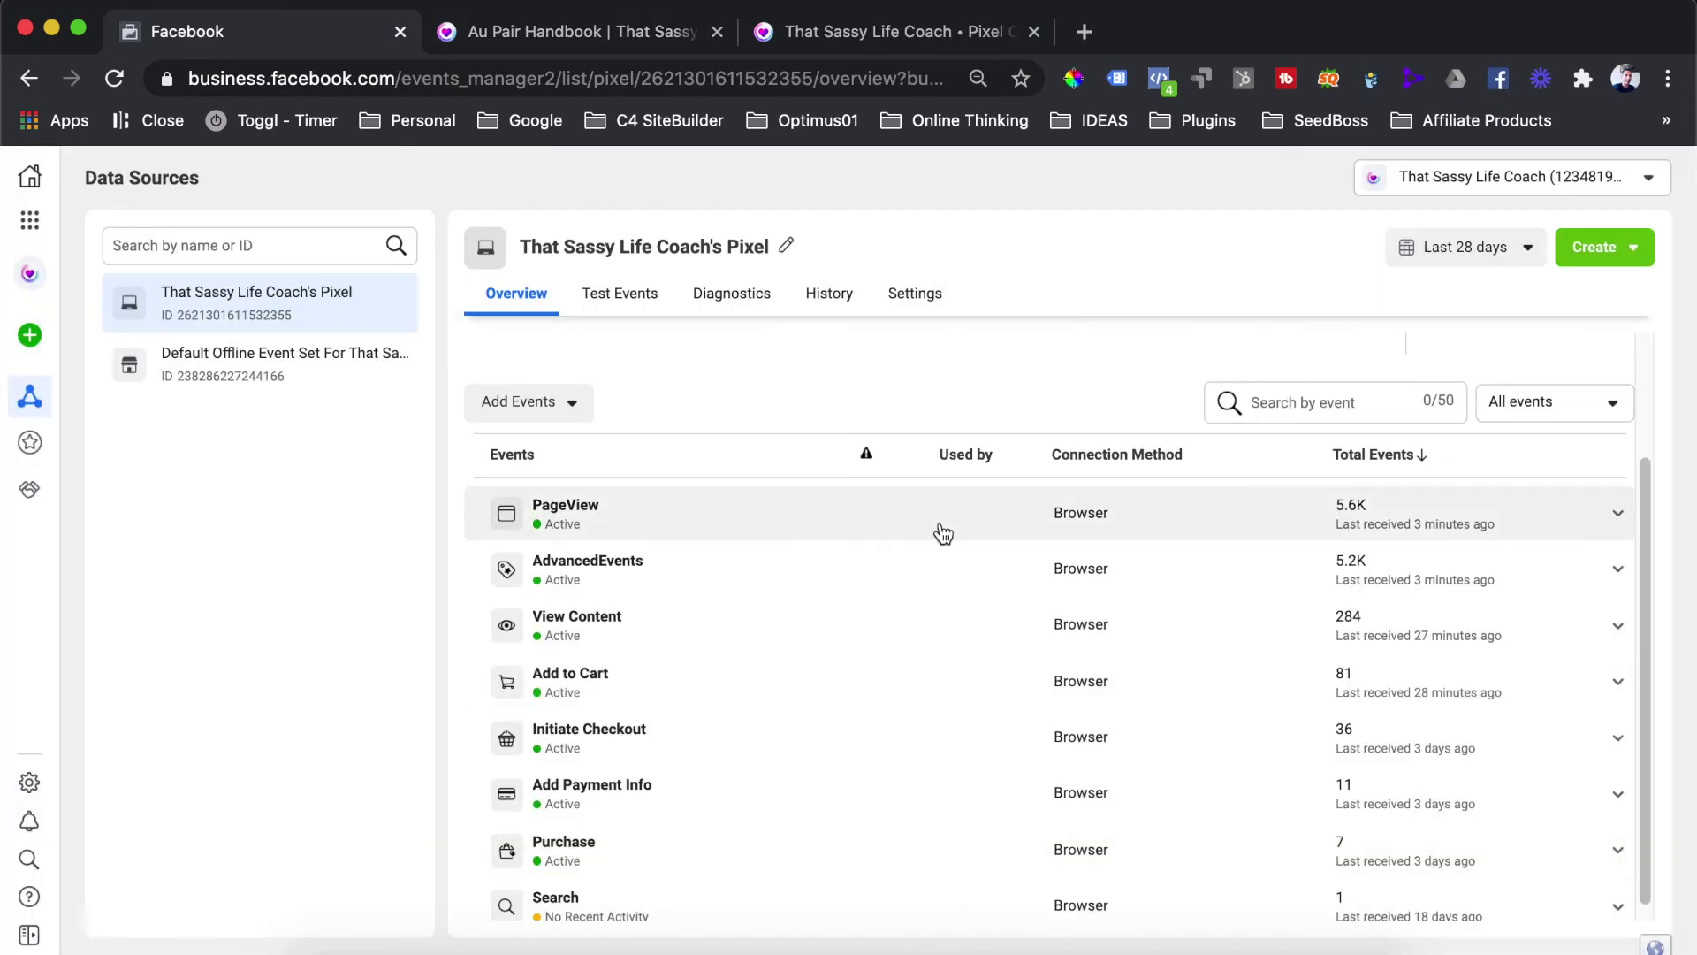
# Step: Look through the pixel's events and activity on its overview in Events Manager
pyautogui.scroll(-1, 802, 705)
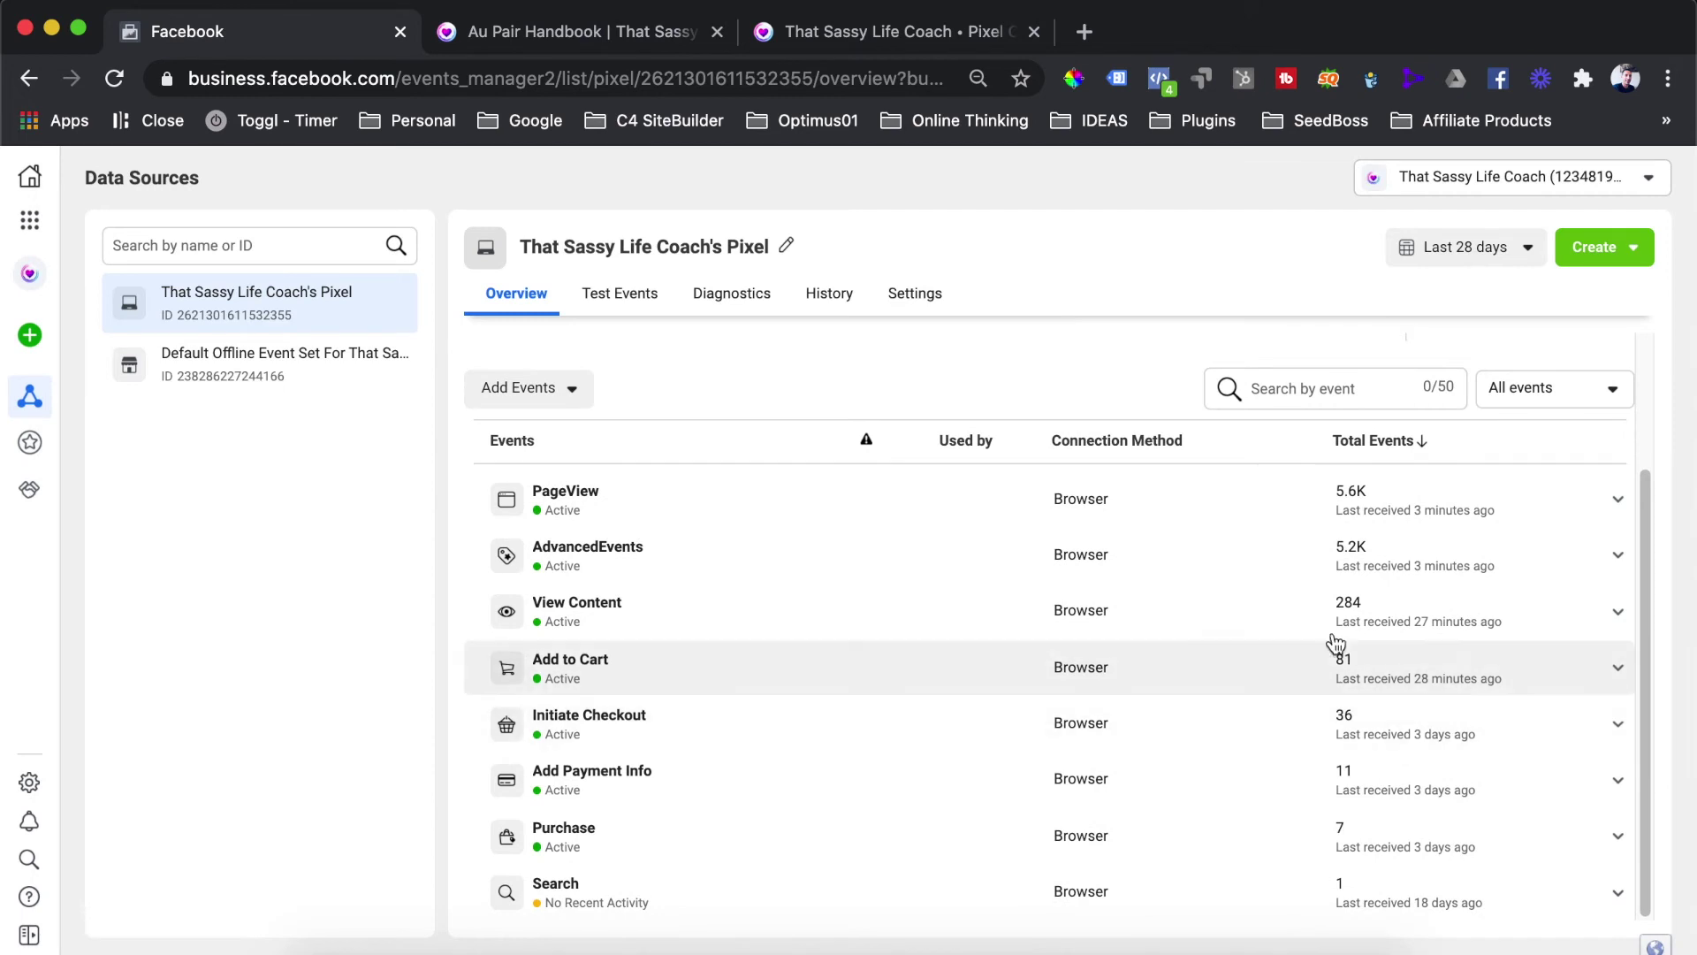
pyautogui.scroll(2, 799, 598)
pyautogui.scroll(-2, 648, 773)
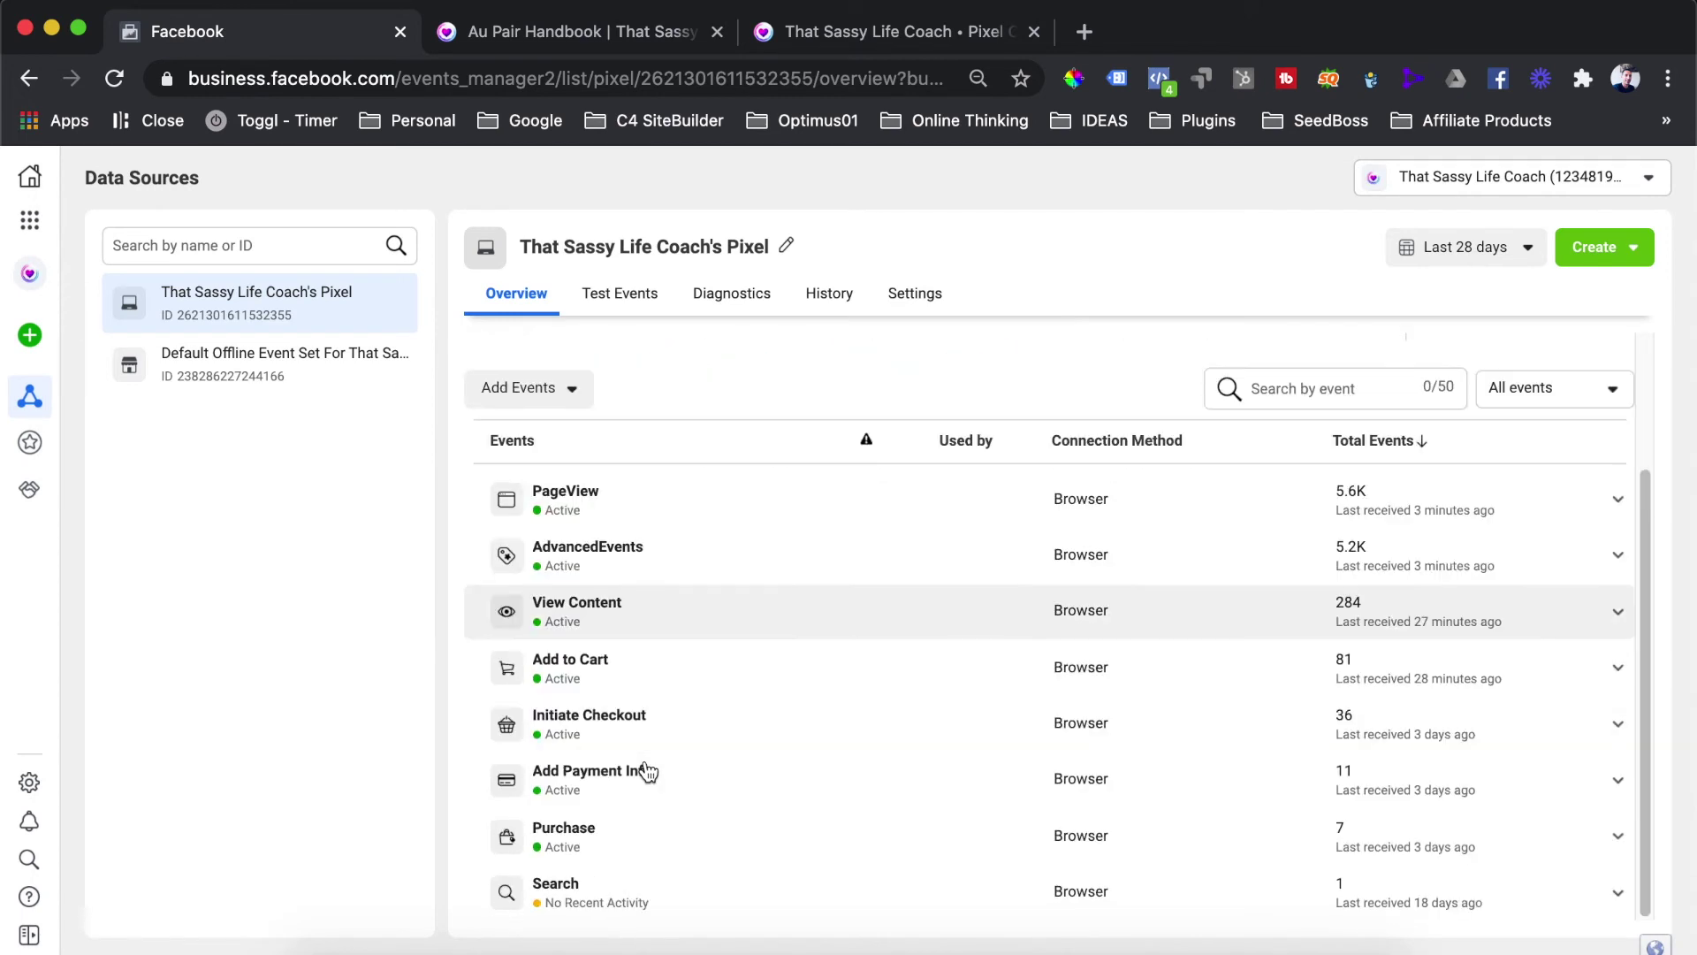
pyautogui.scroll(2, 775, 675)
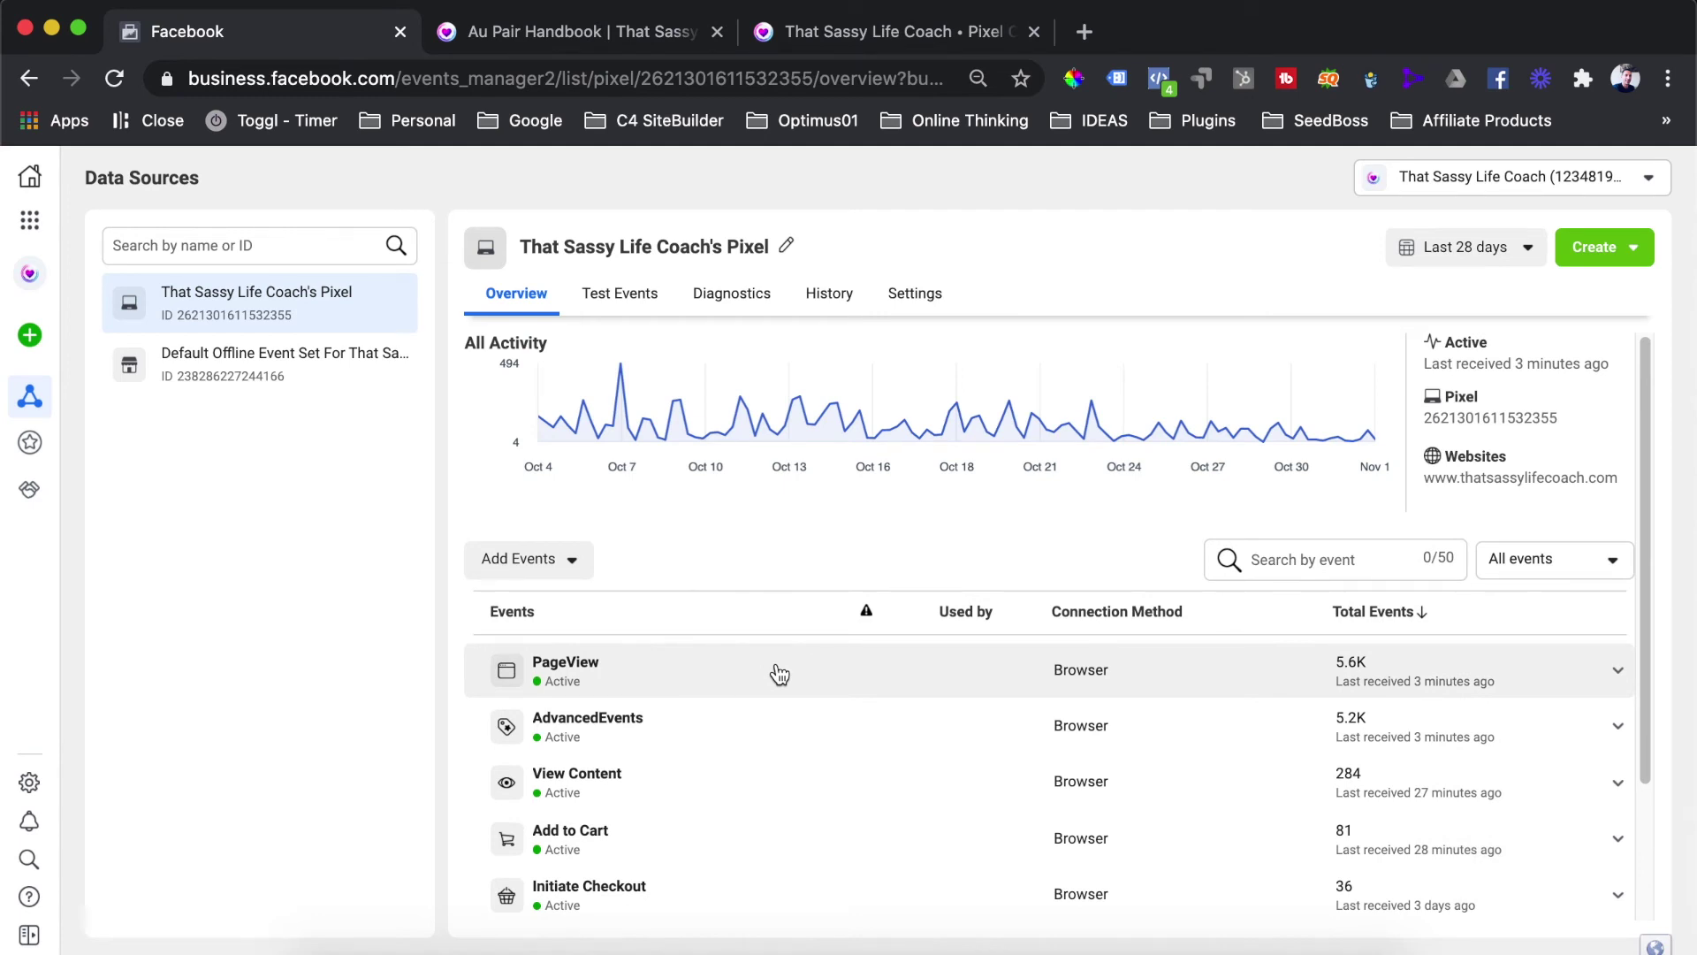
# Step: Close the thank-you page's tab and open thatsassylifecoach.com/lp/au-pair-handbook/ in a new one, looking over the landing page
pyautogui.click(626, 36)
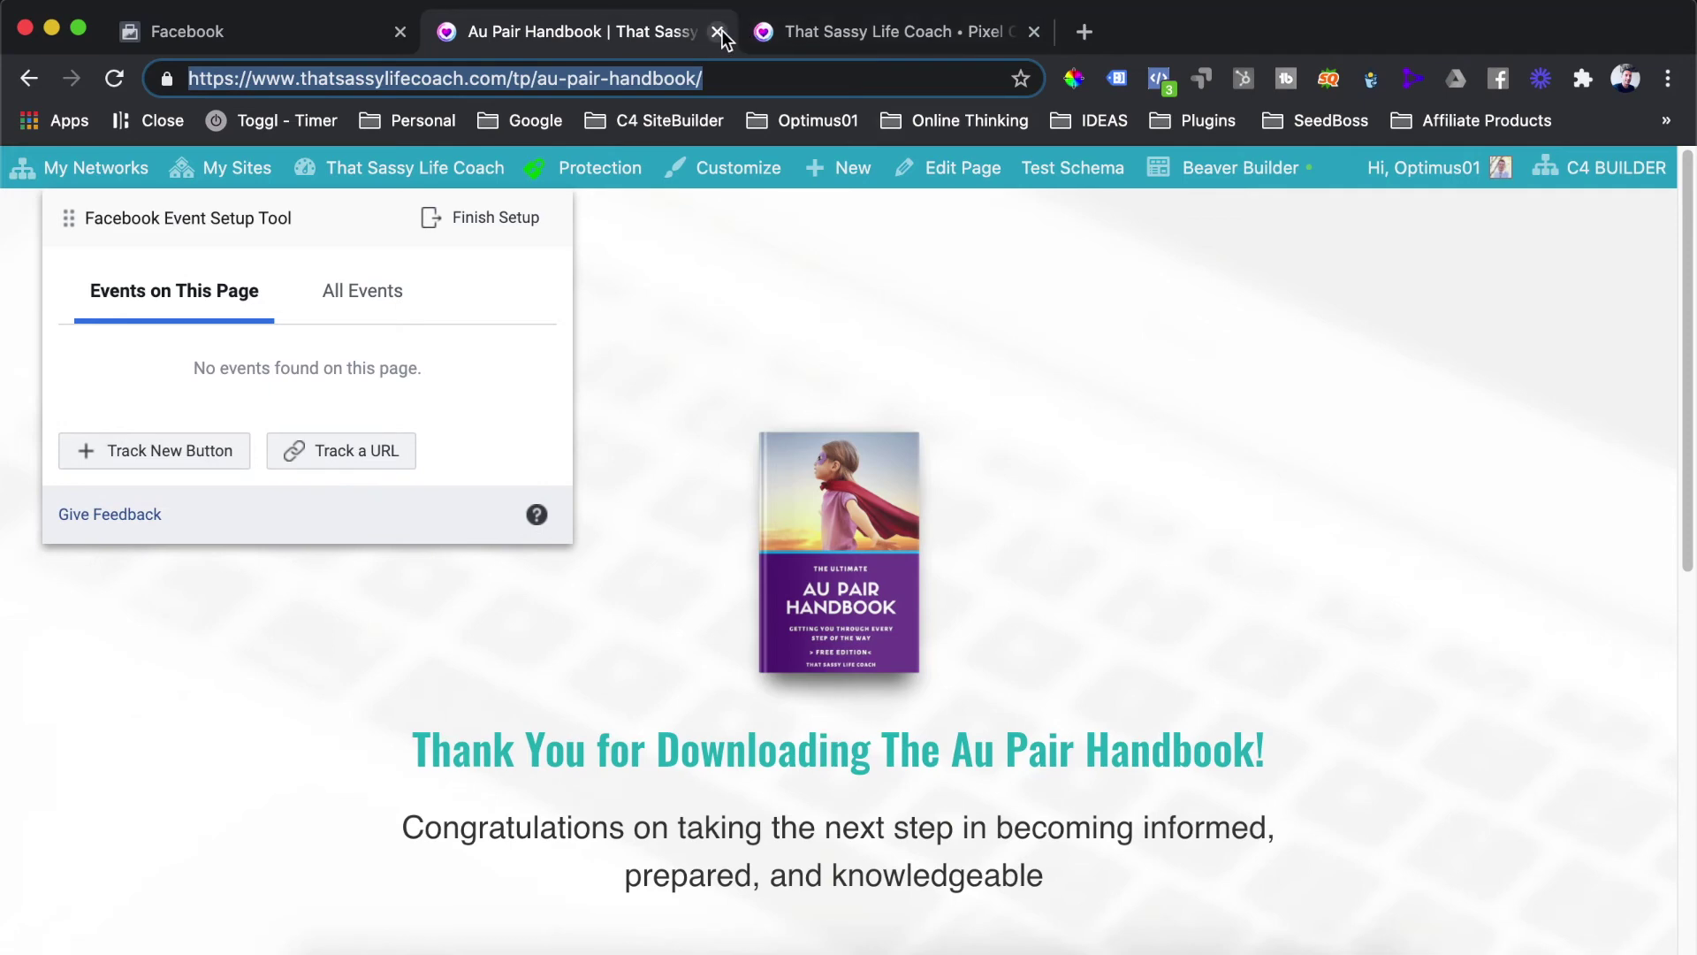
pyautogui.press('super+w')
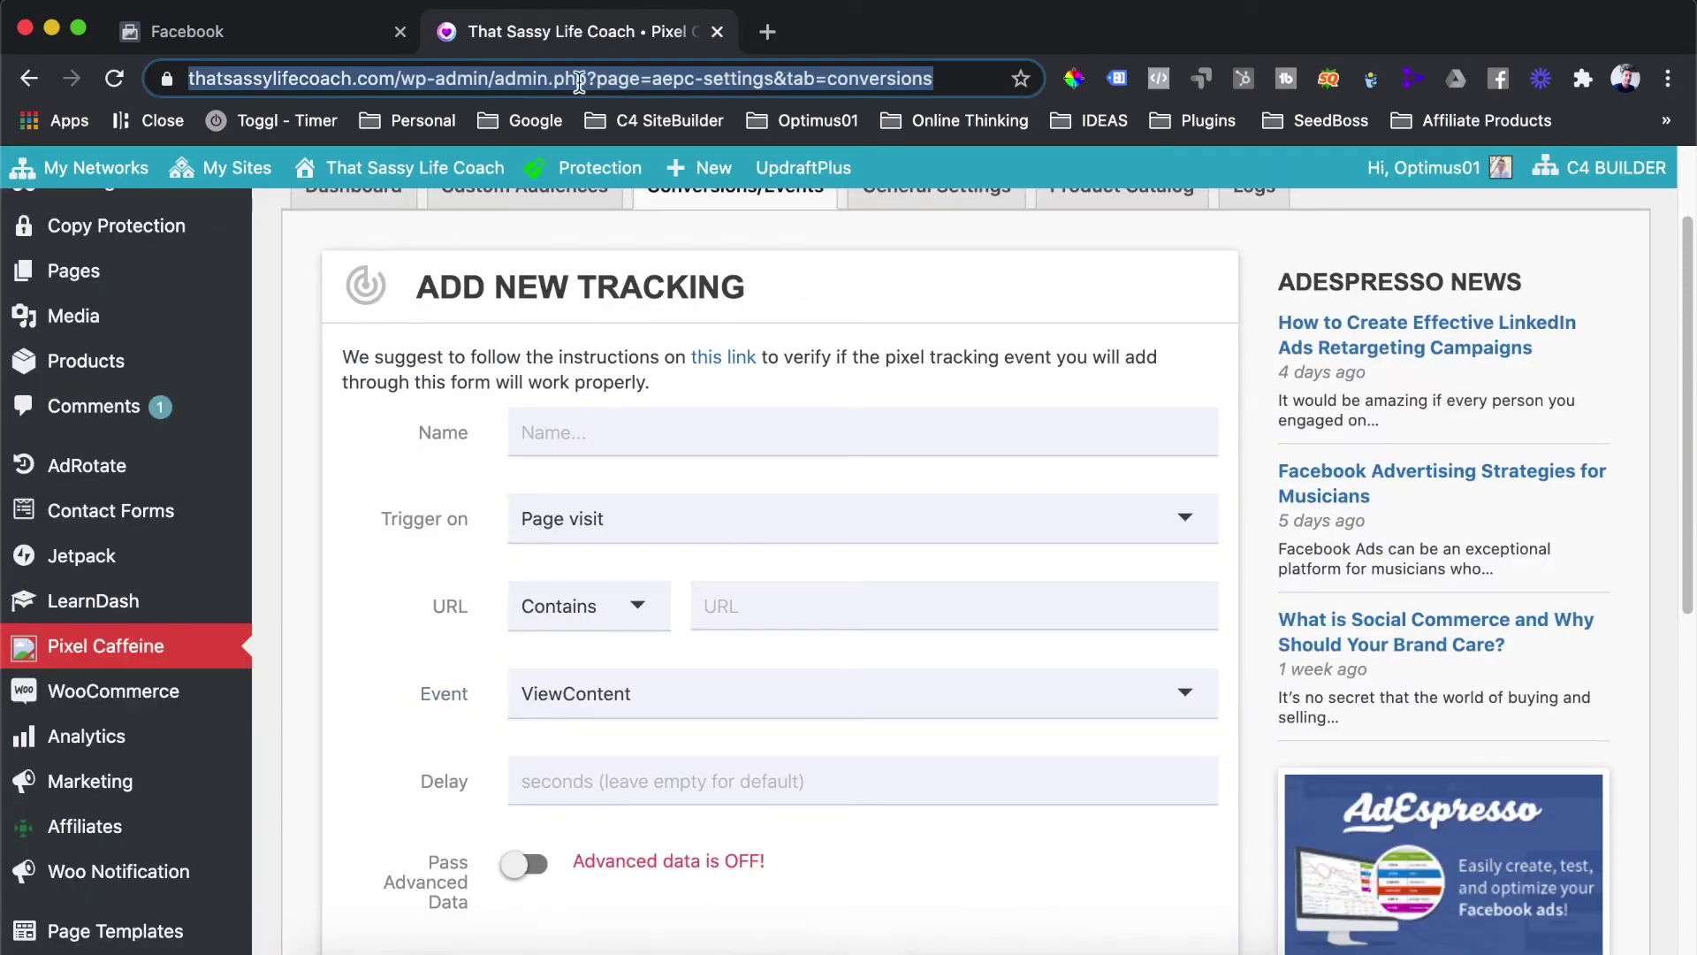
pyautogui.click(762, 34)
pyautogui.write('thatsassylifecoach.com/lp')
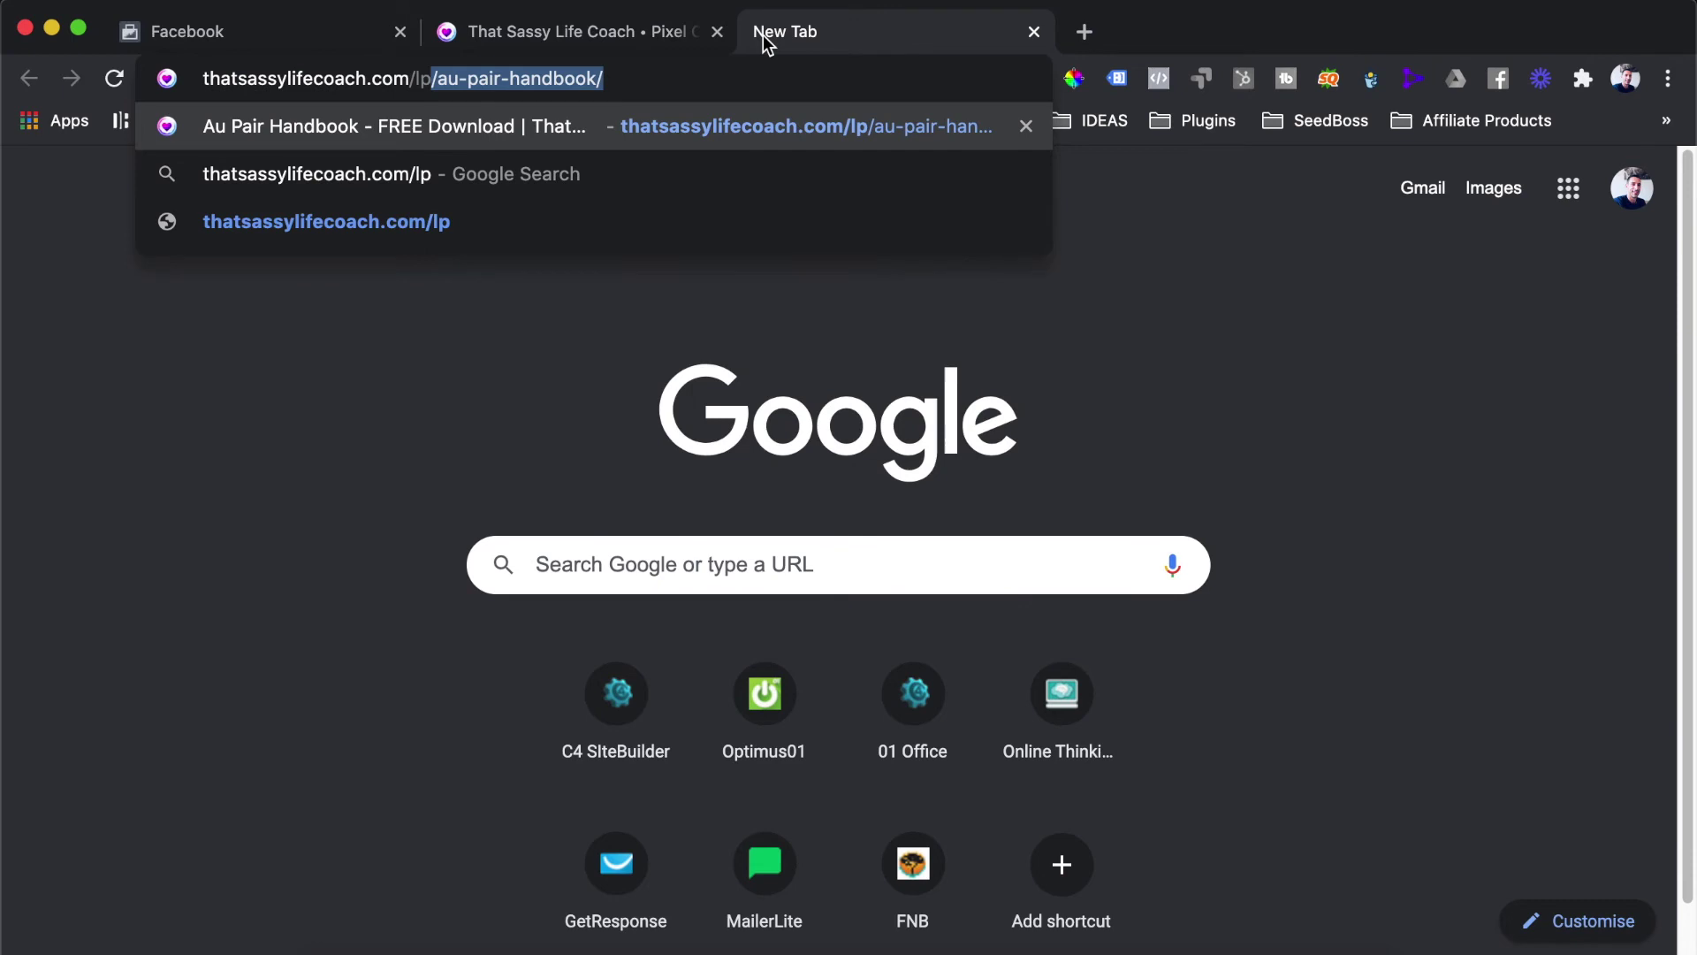
pyautogui.press('Return')
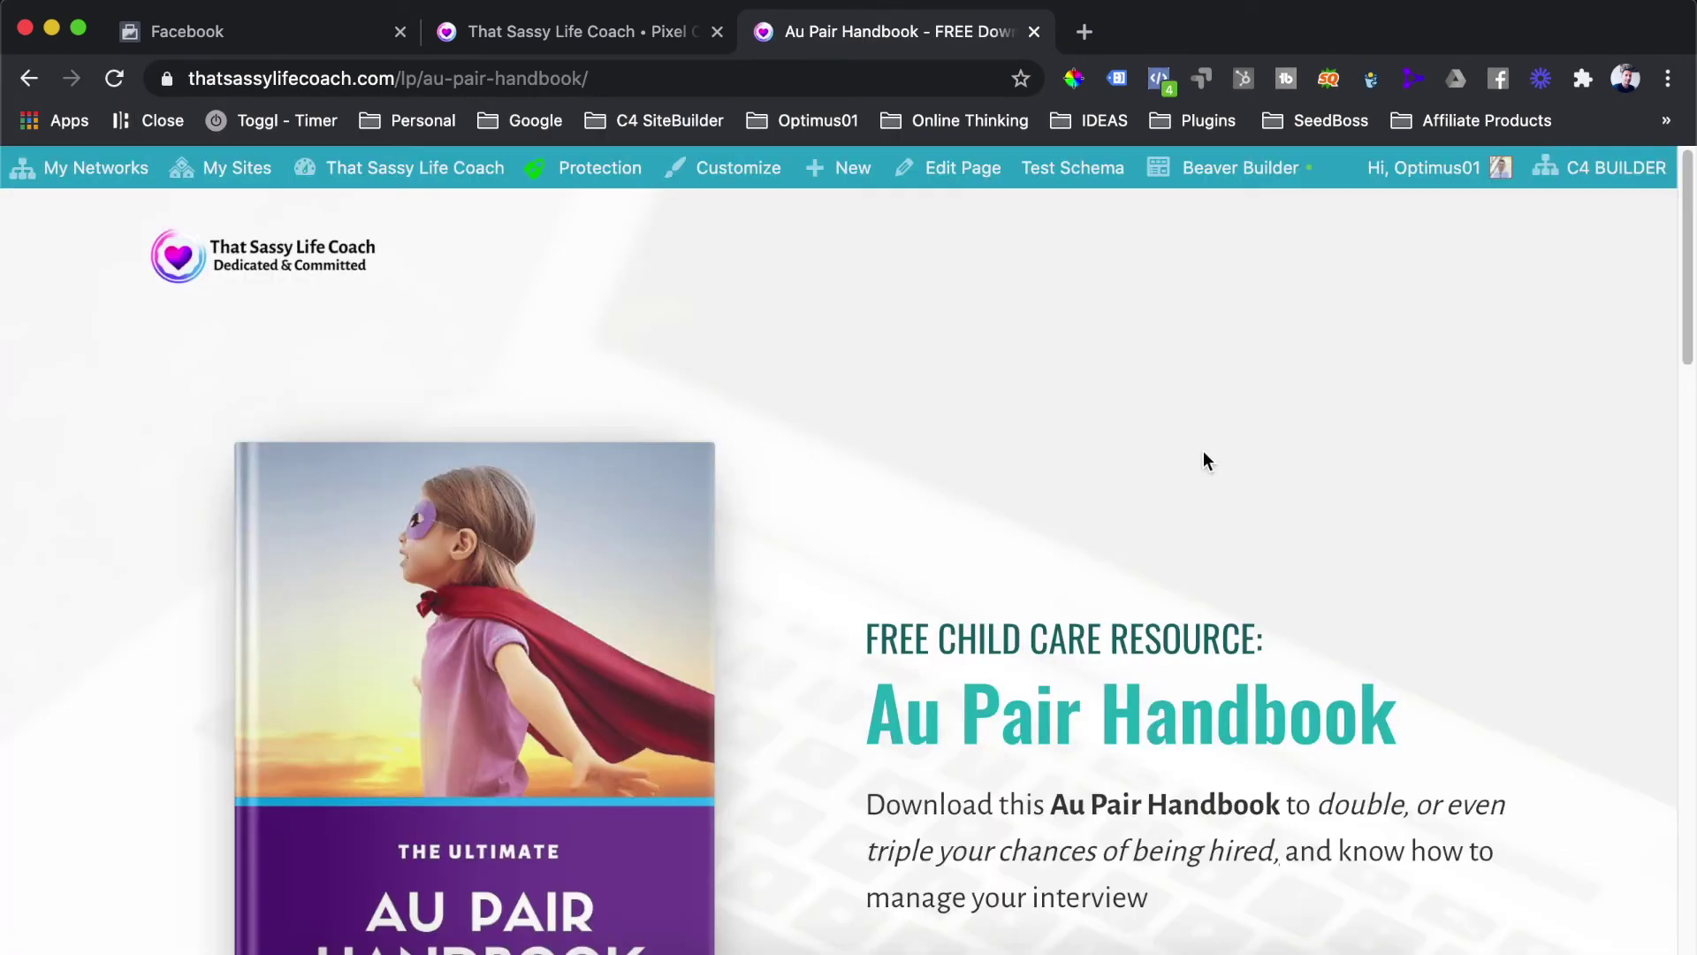
pyautogui.scroll(-5, 935, 661)
pyautogui.scroll(5, 935, 661)
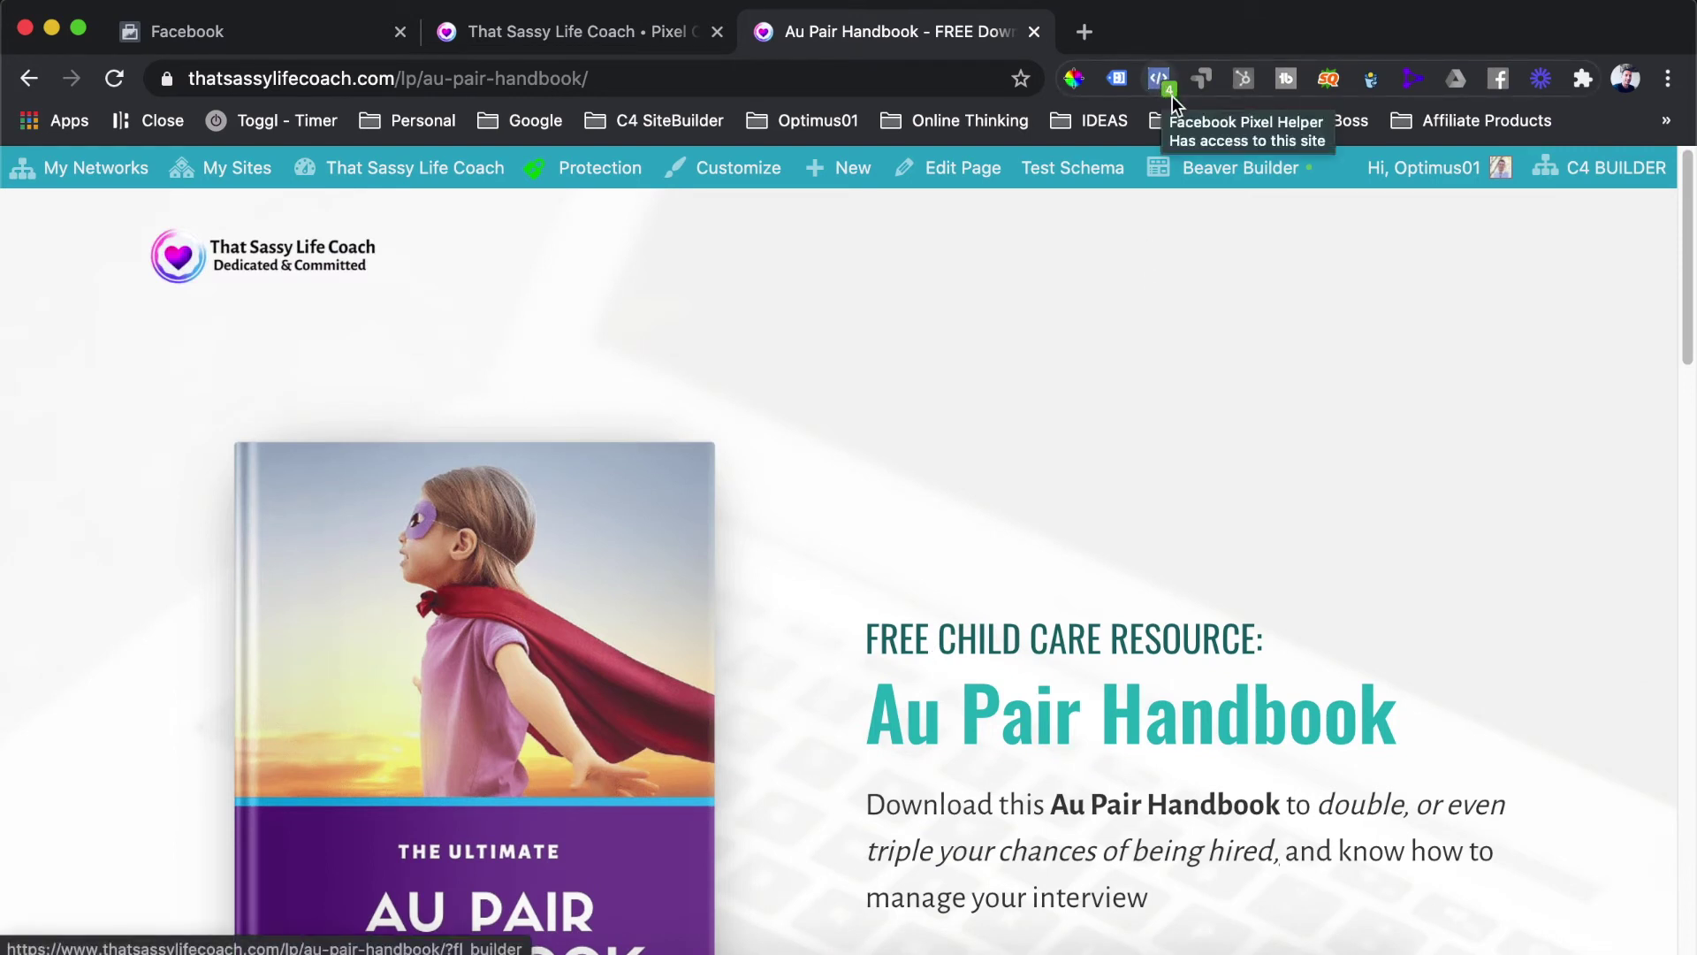
# Step: Inspect the landing page's PageView and ViewContent events in Facebook Pixel Helper, including ViewContent's called URL and pixel location
pyautogui.click(1168, 94)
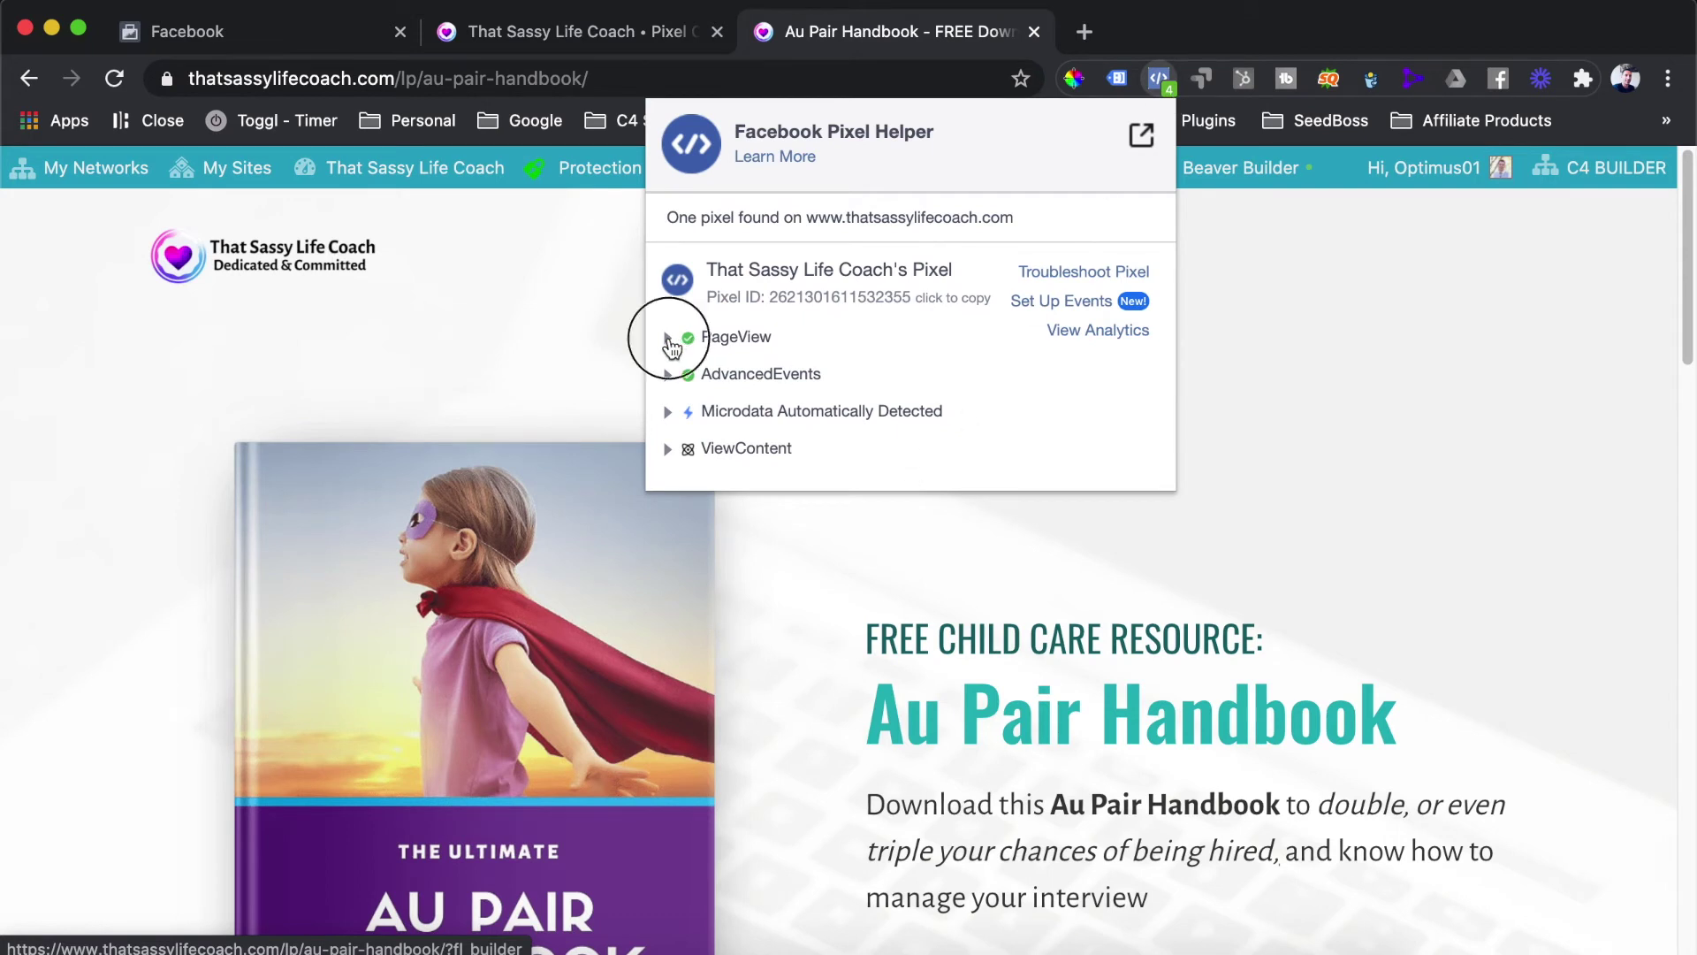
pyautogui.click(671, 345)
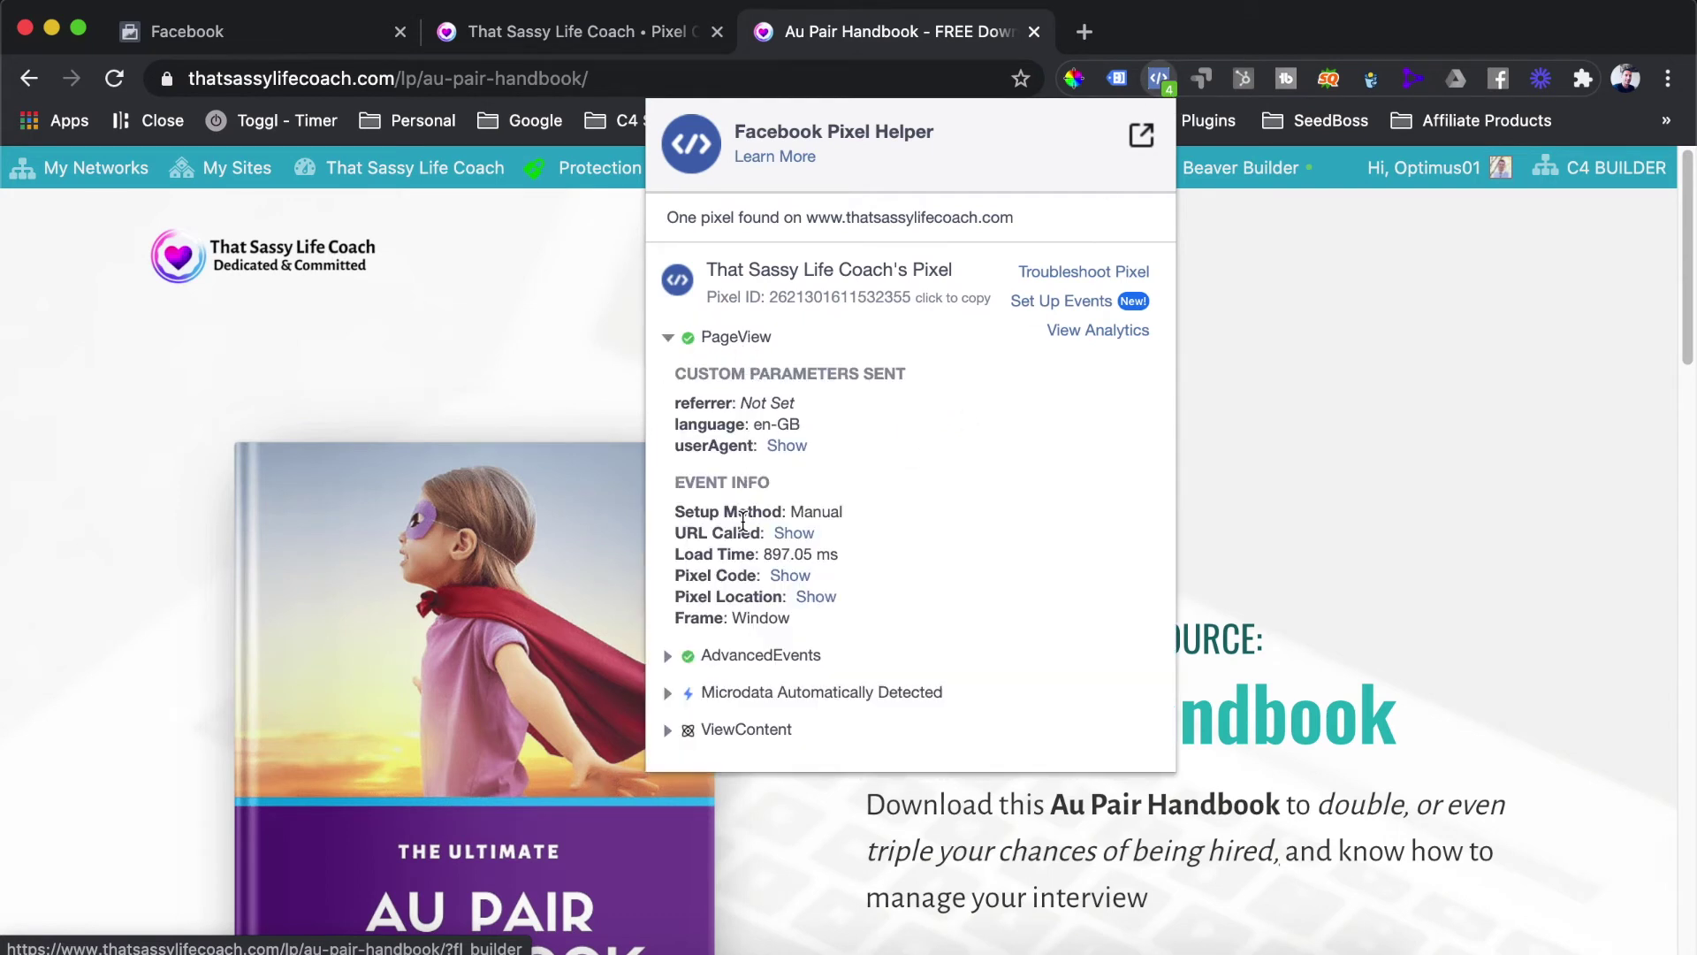
pyautogui.click(669, 732)
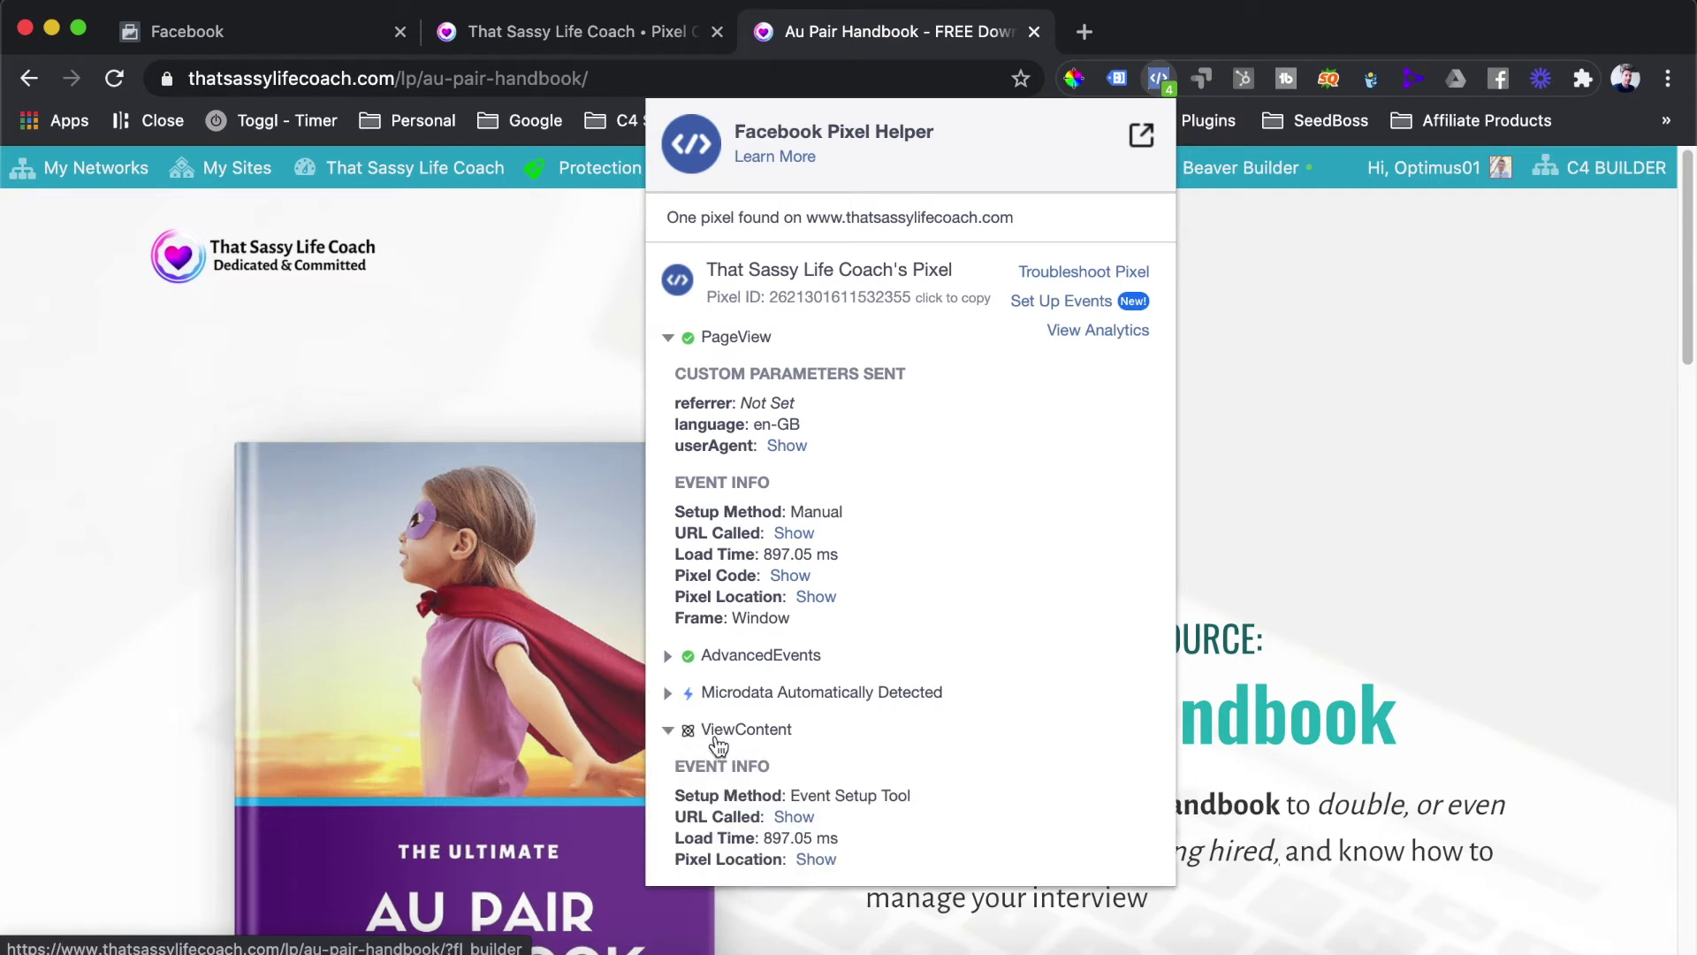
pyautogui.click(786, 818)
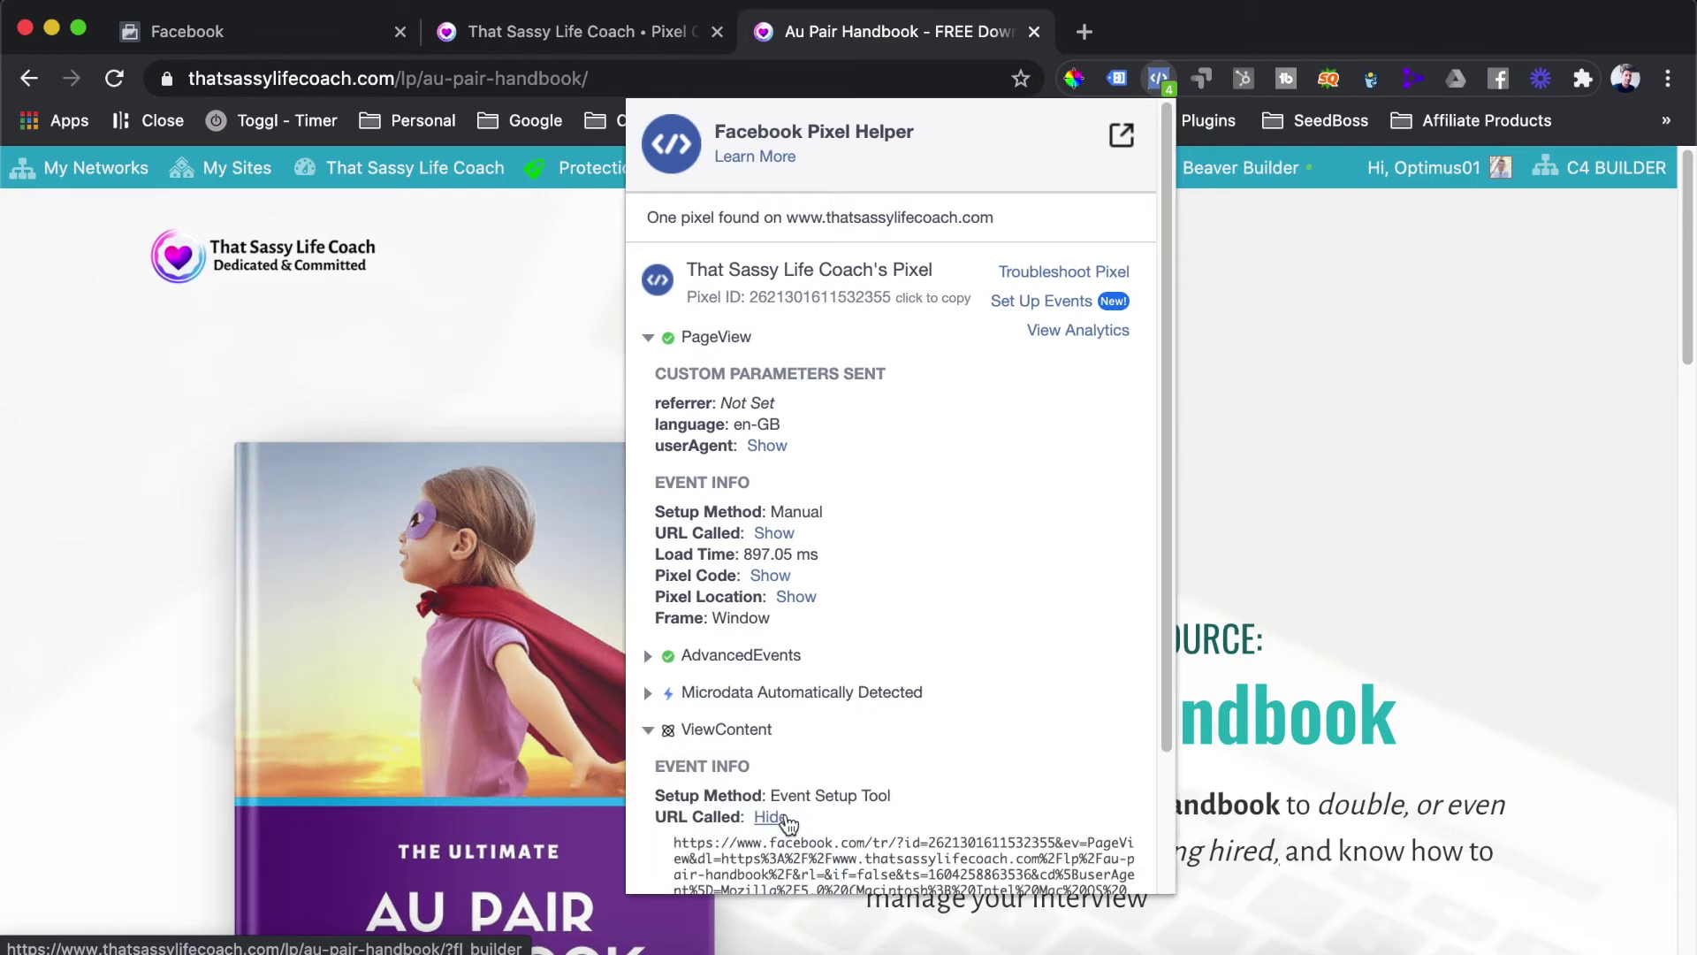
pyautogui.scroll(-4, 863, 714)
pyautogui.click(795, 866)
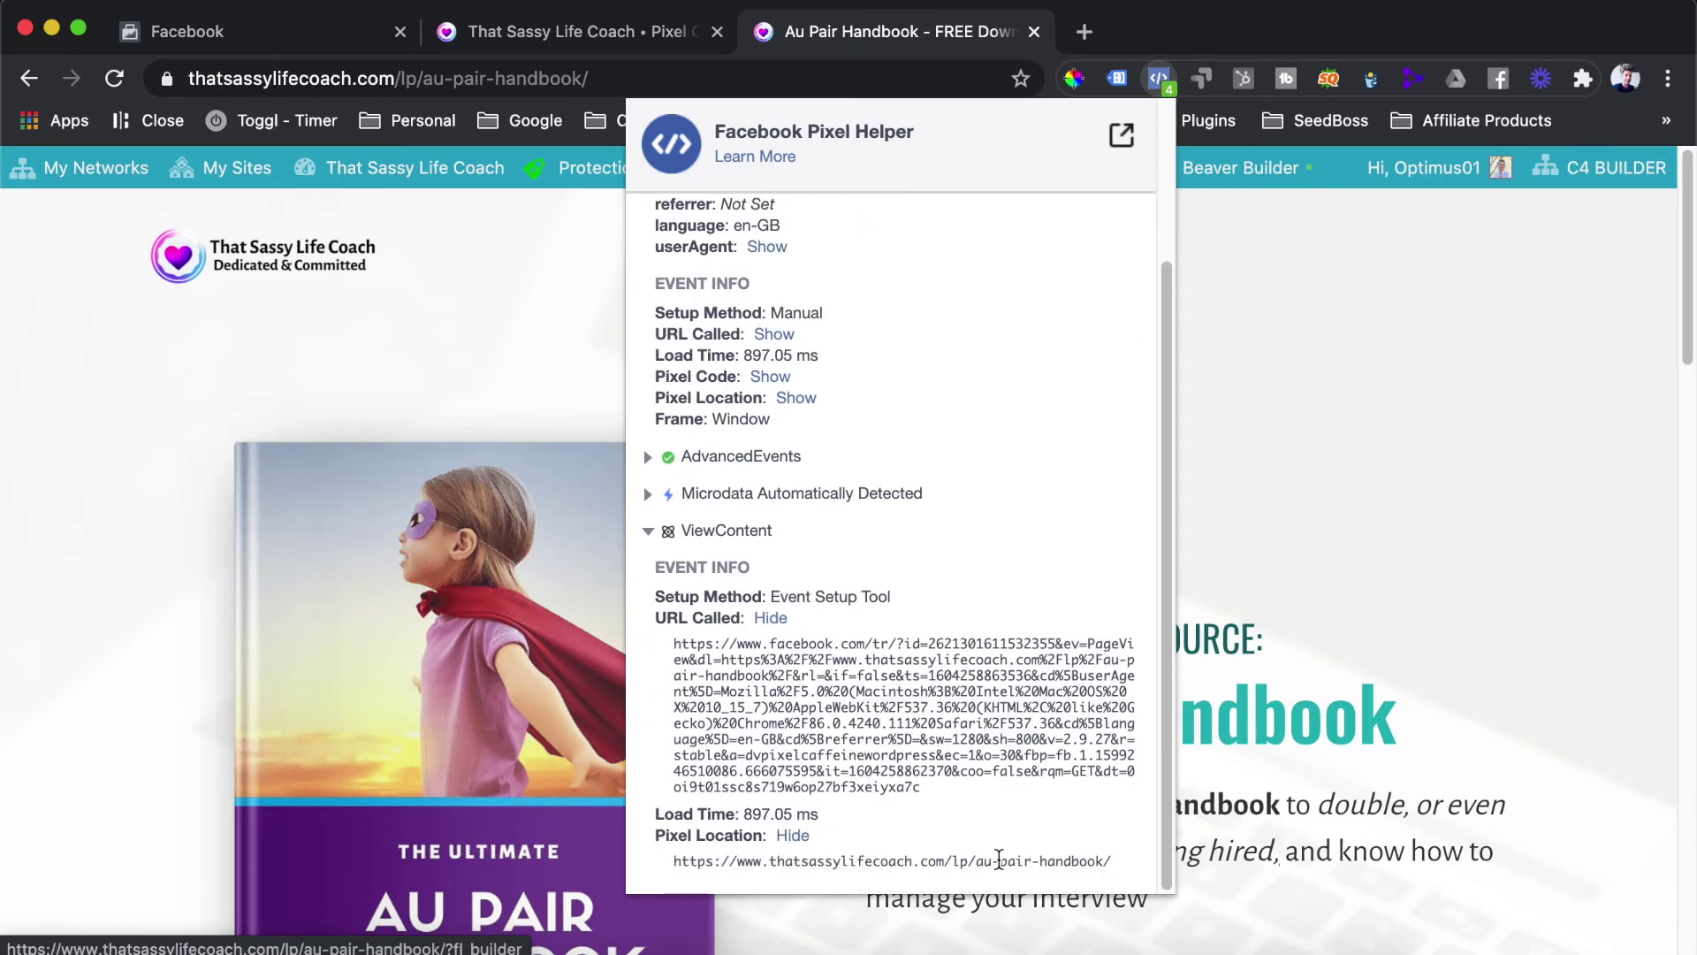
pyautogui.click(516, 287)
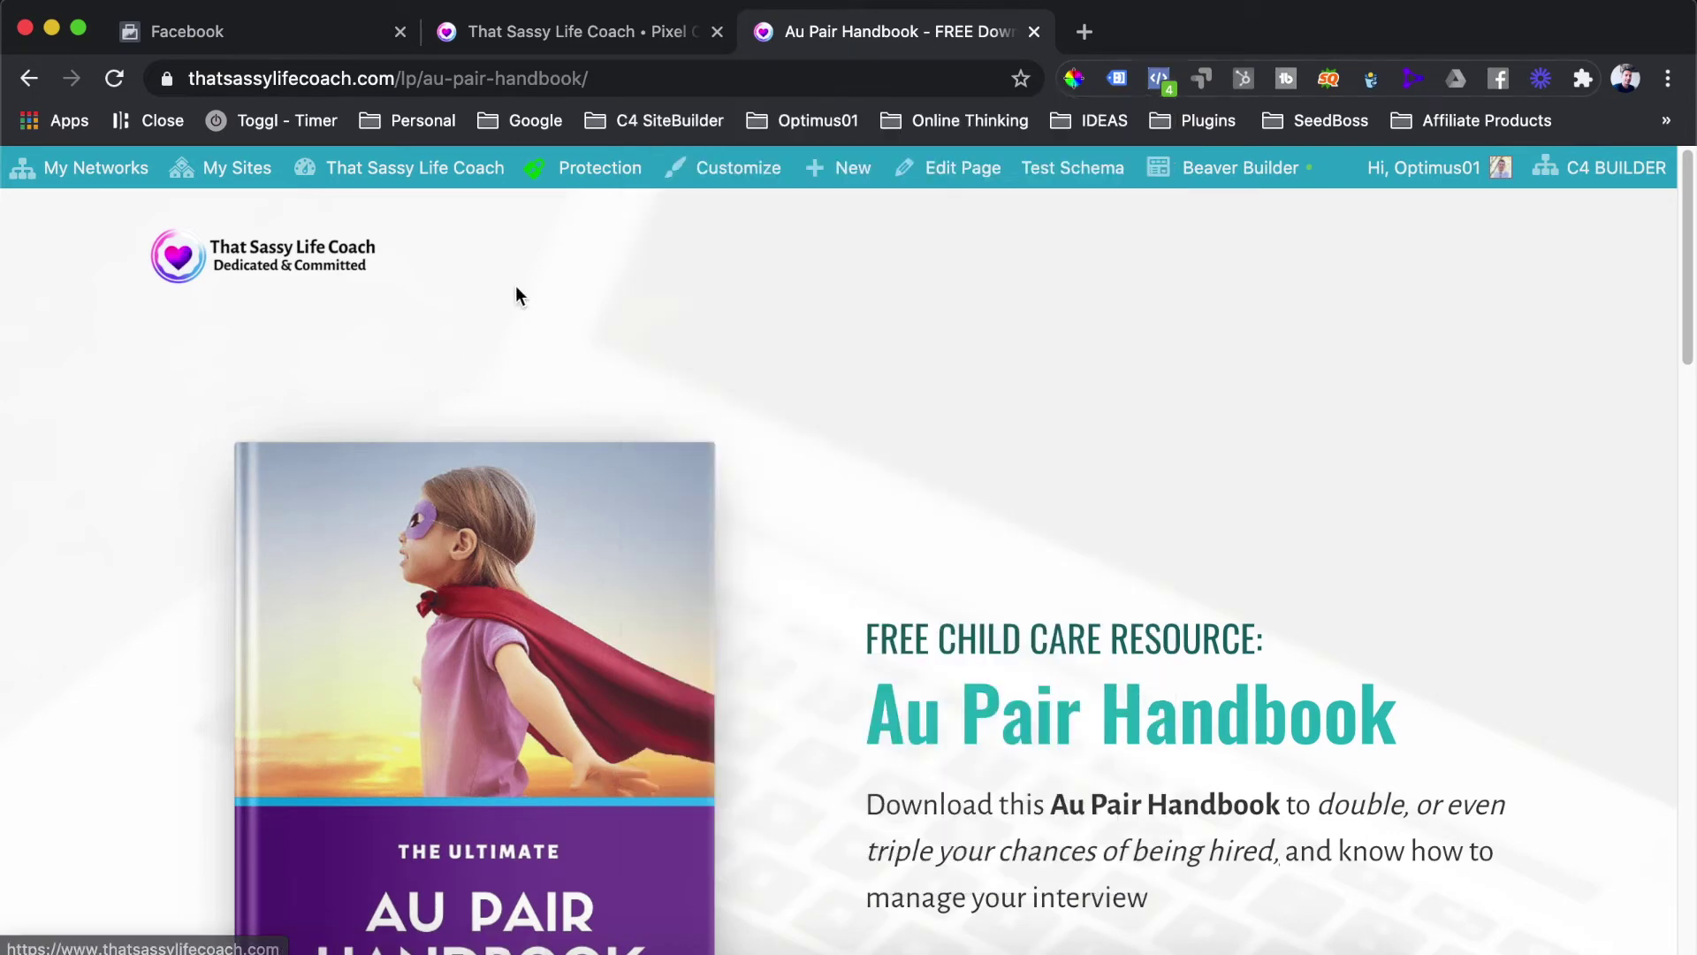
# Step: Switch from the landing page to the Au Pair Handbook thank-you page by changing lp to tp in the web address
pyautogui.click(414, 77)
pyautogui.press('Right')
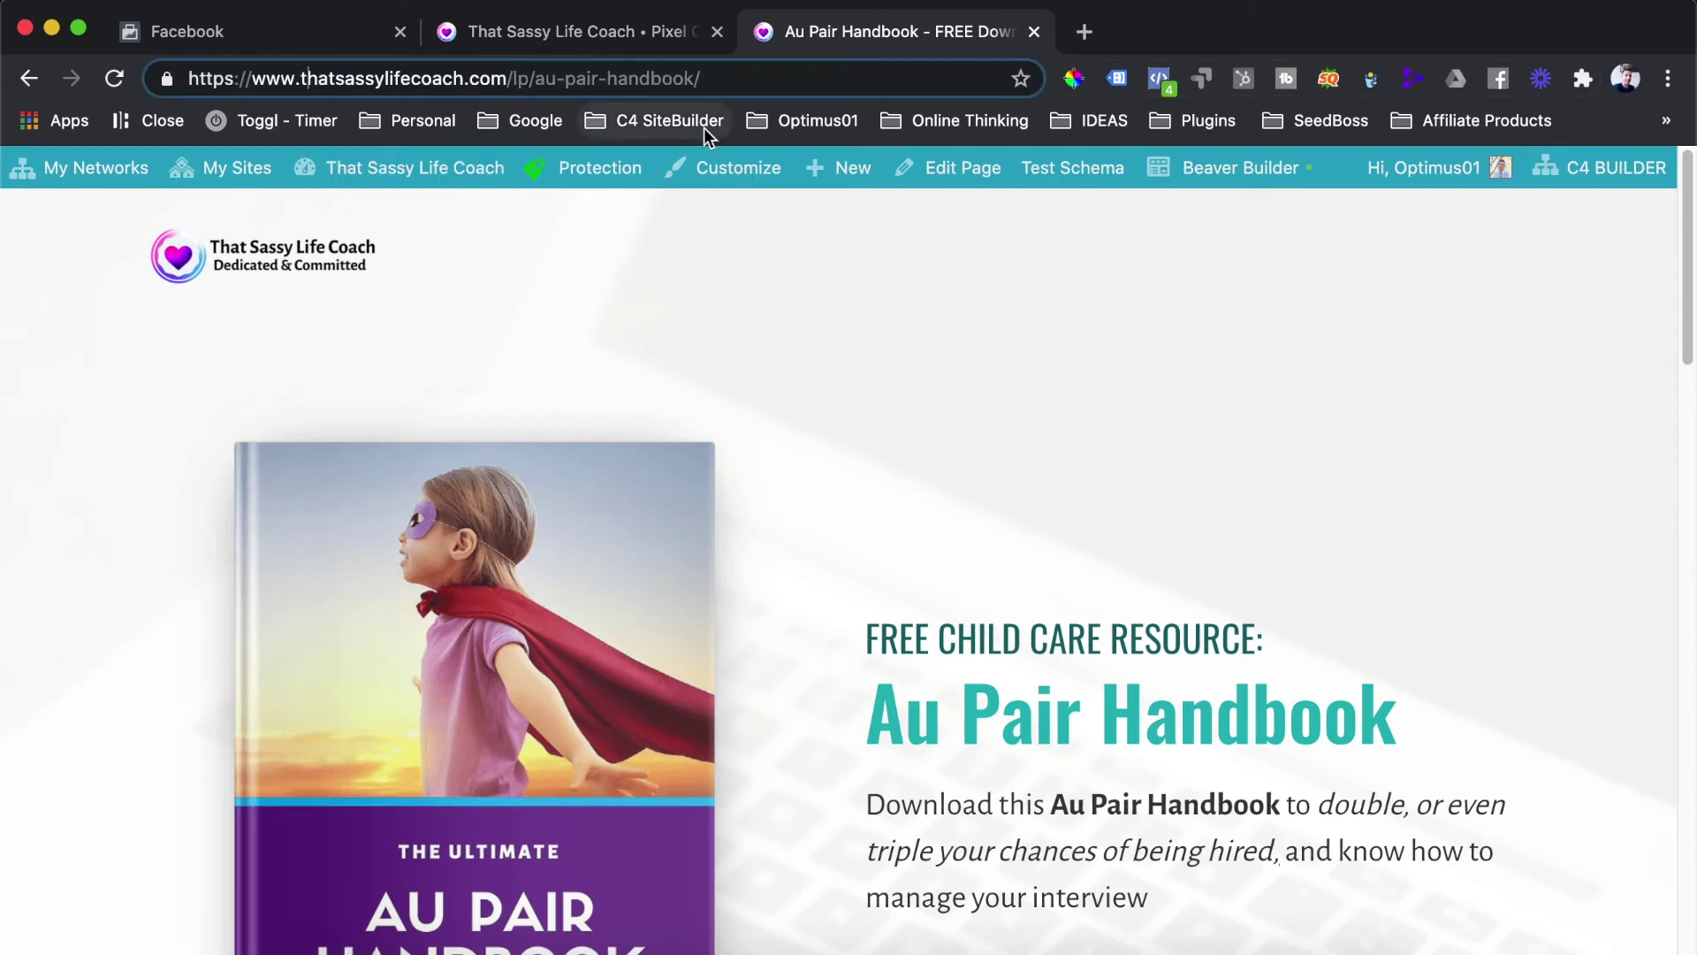
pyautogui.click(520, 78)
pyautogui.press('BackSpace')
pyautogui.write('t')
pyautogui.press('Return')
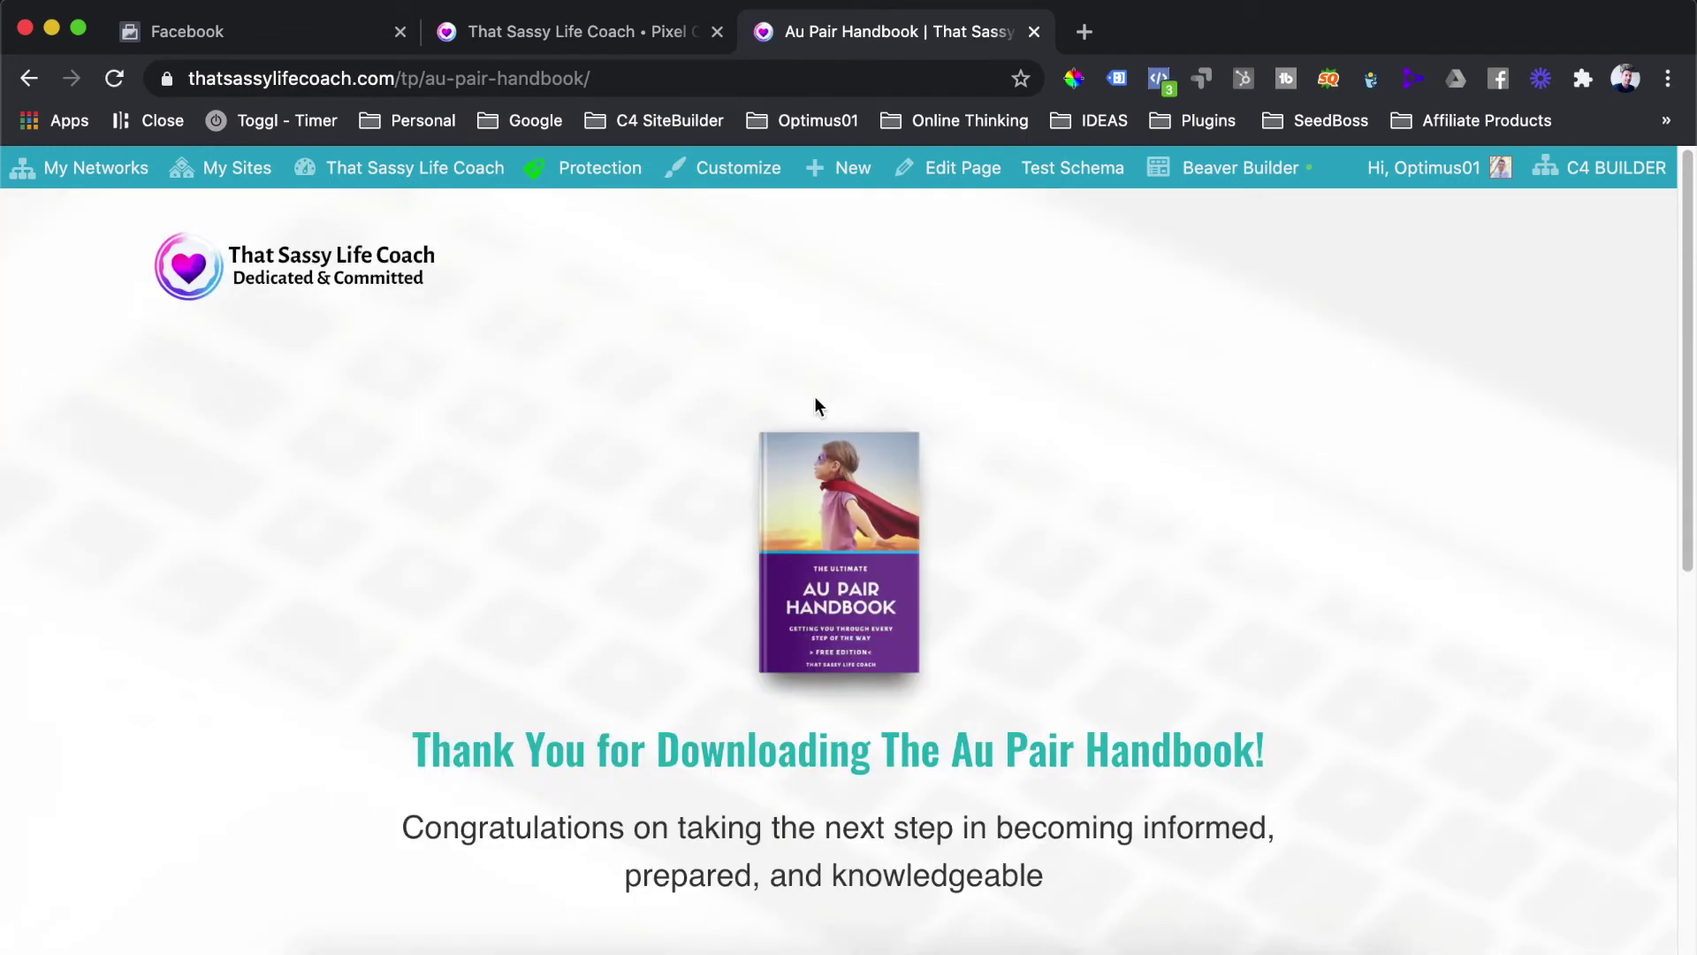
# Step: Inspect the details of the thank-you page's PageView and Lead events in Facebook Pixel Helper
pyautogui.click(1158, 82)
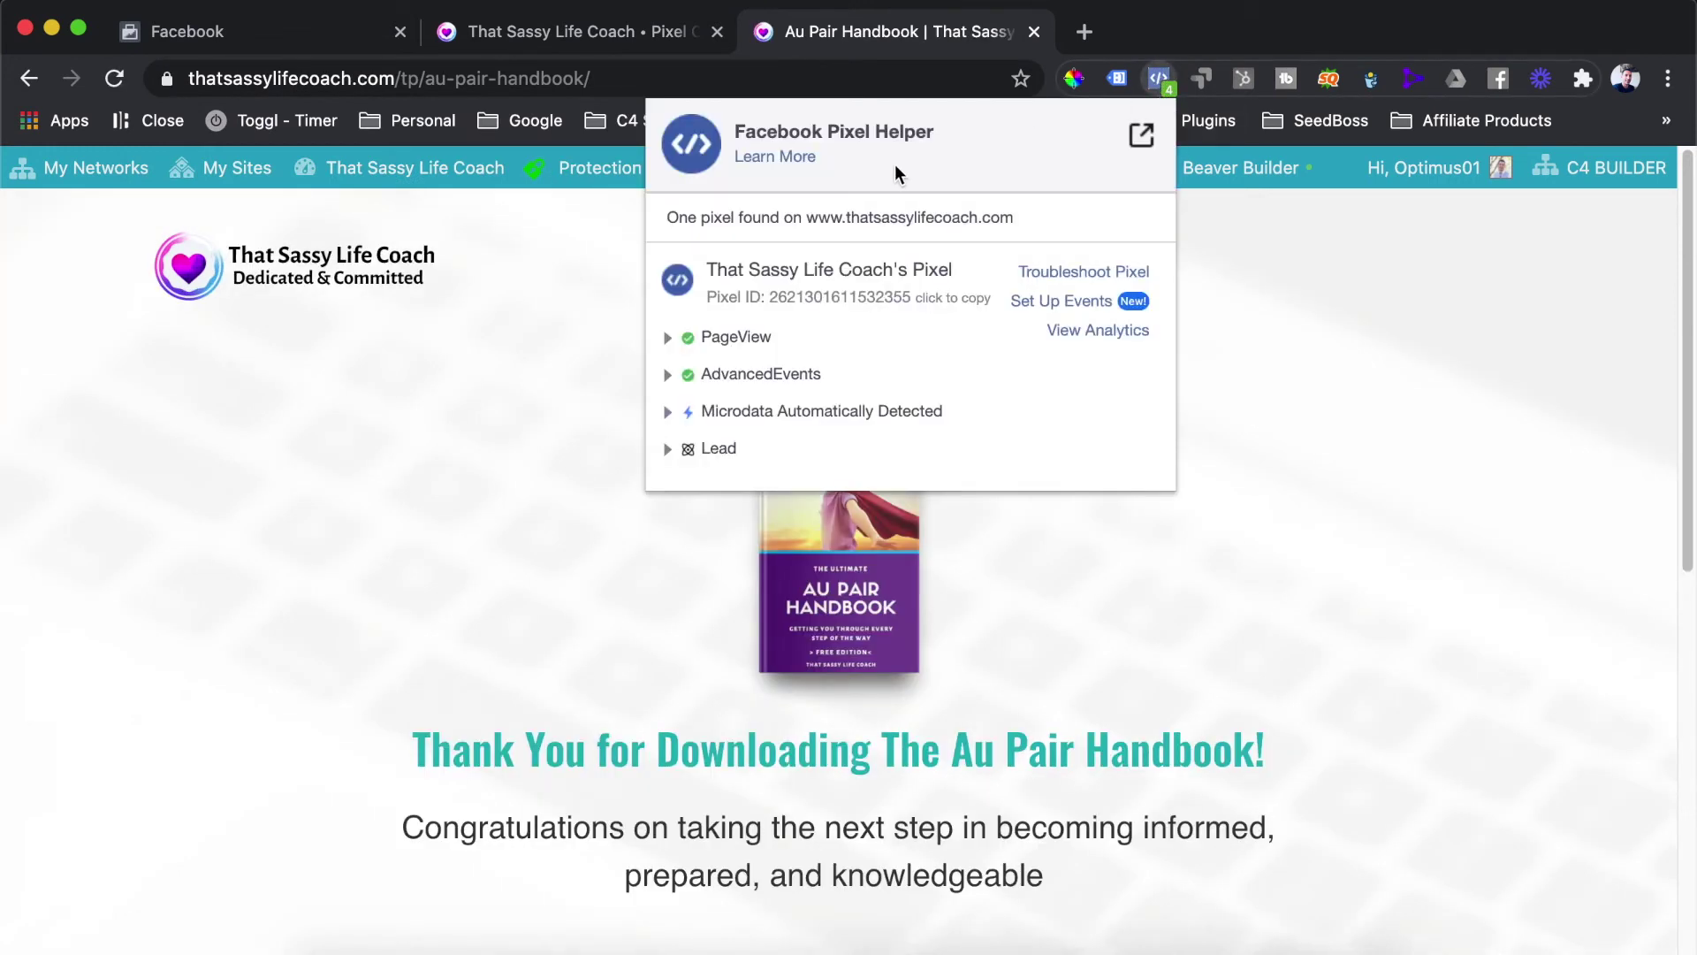
pyautogui.click(681, 340)
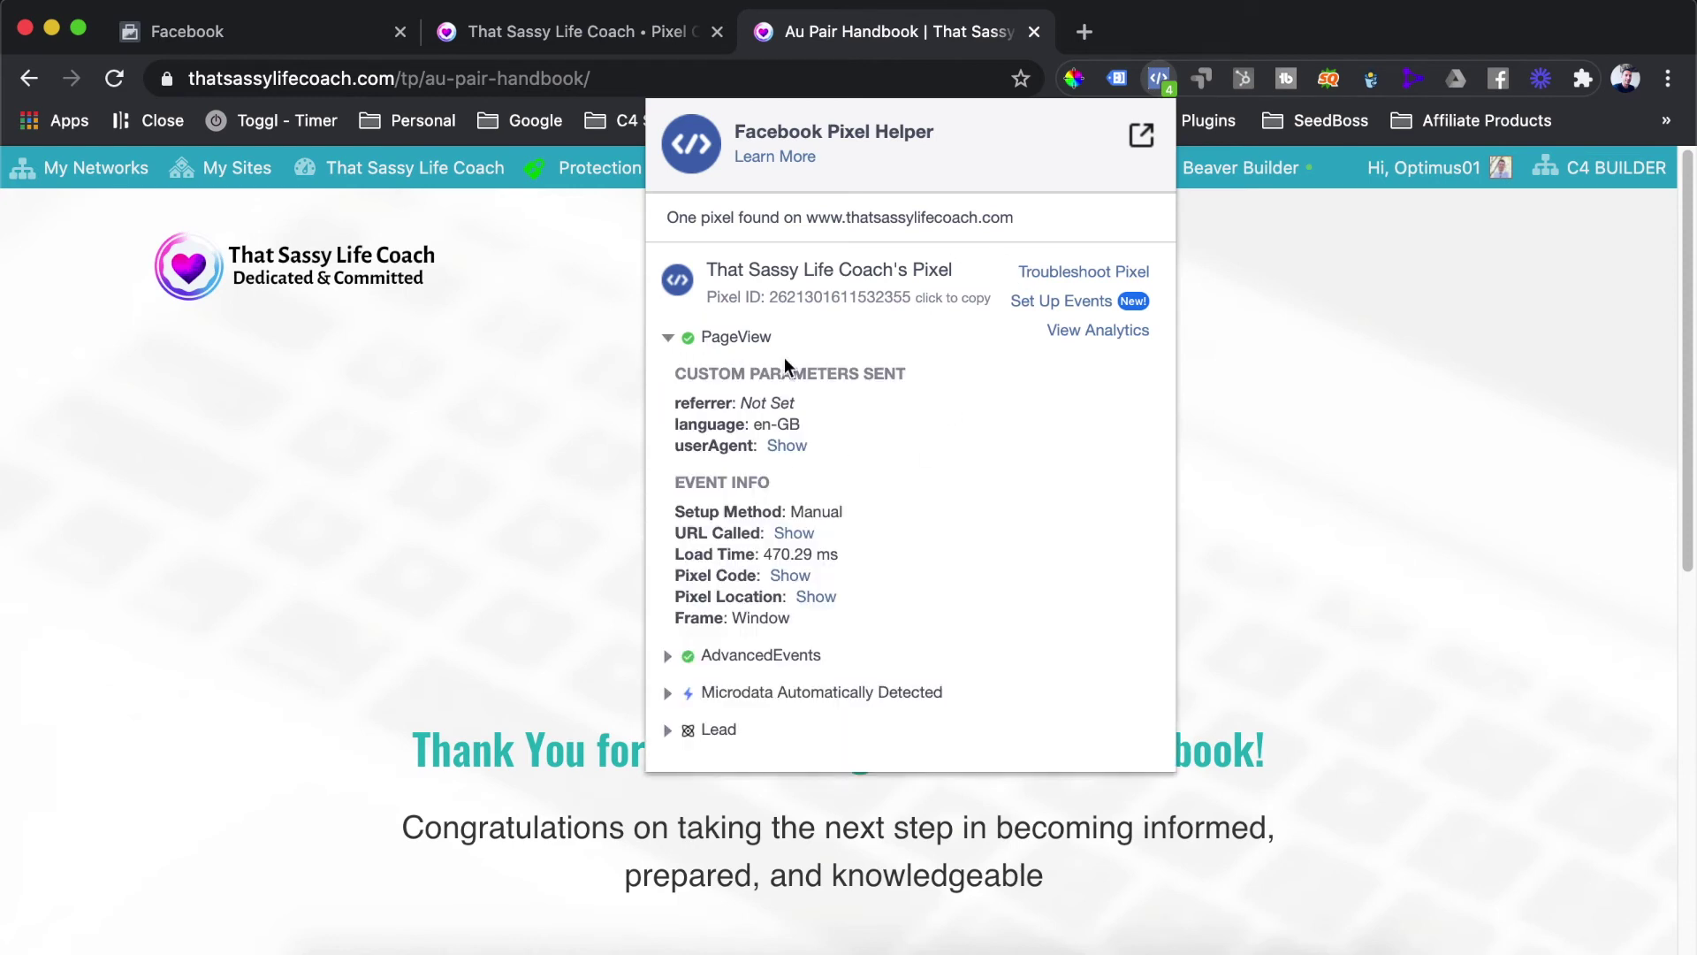
pyautogui.click(674, 732)
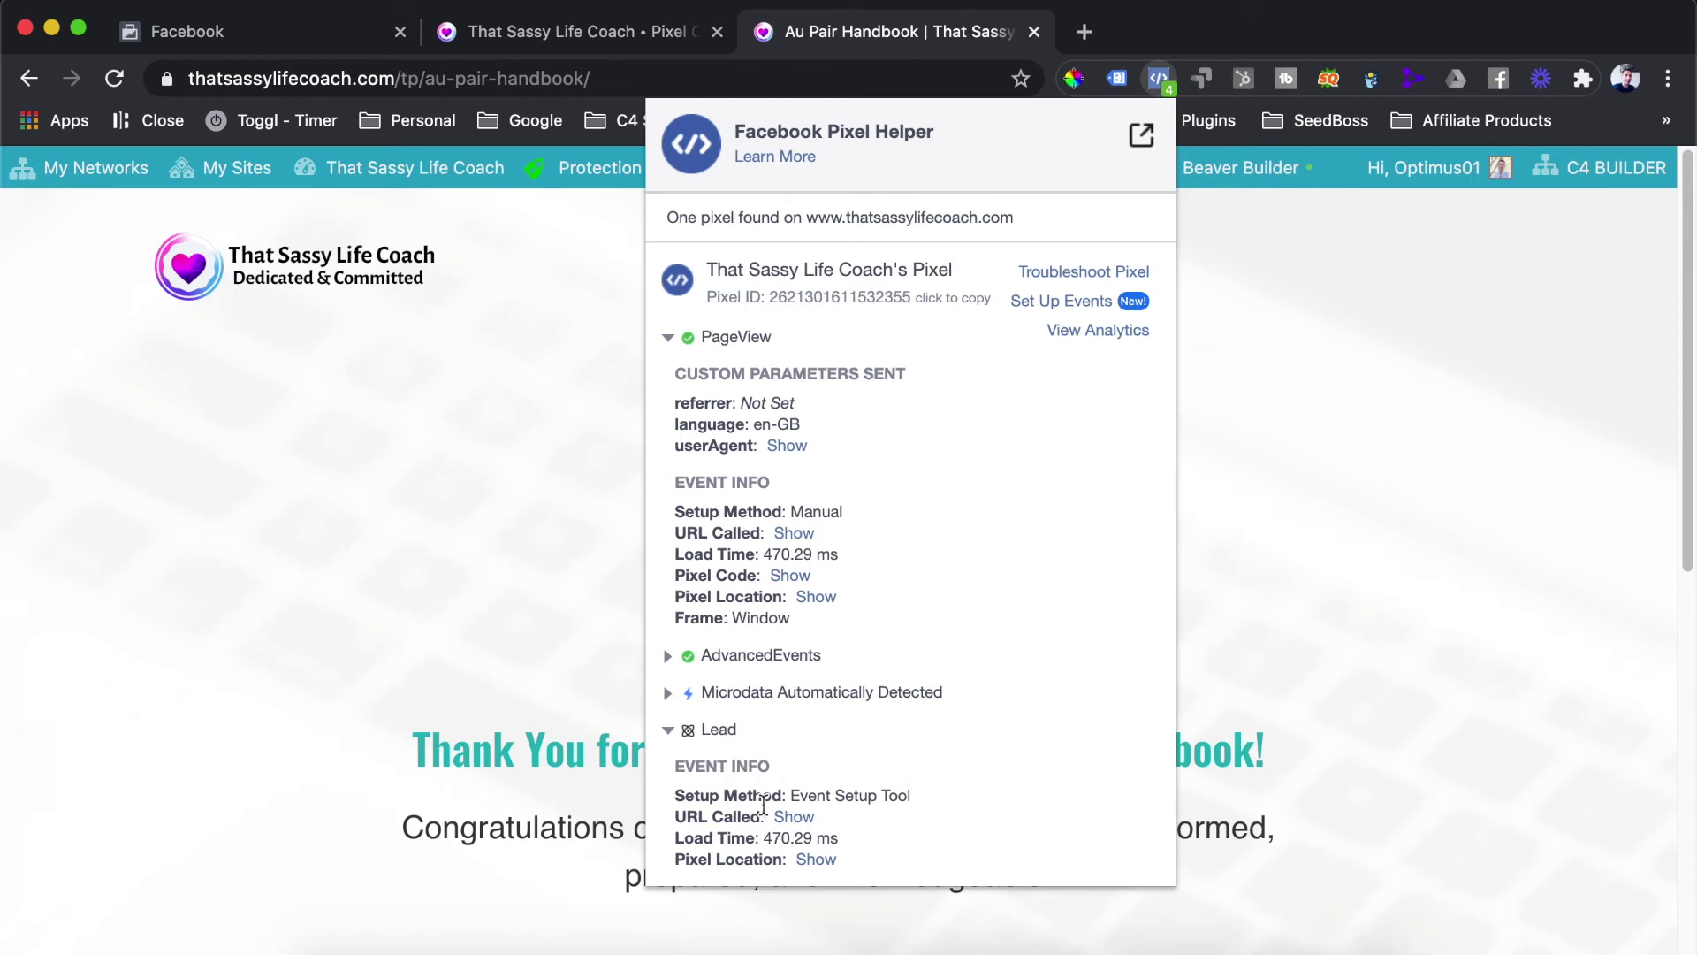
pyautogui.click(486, 508)
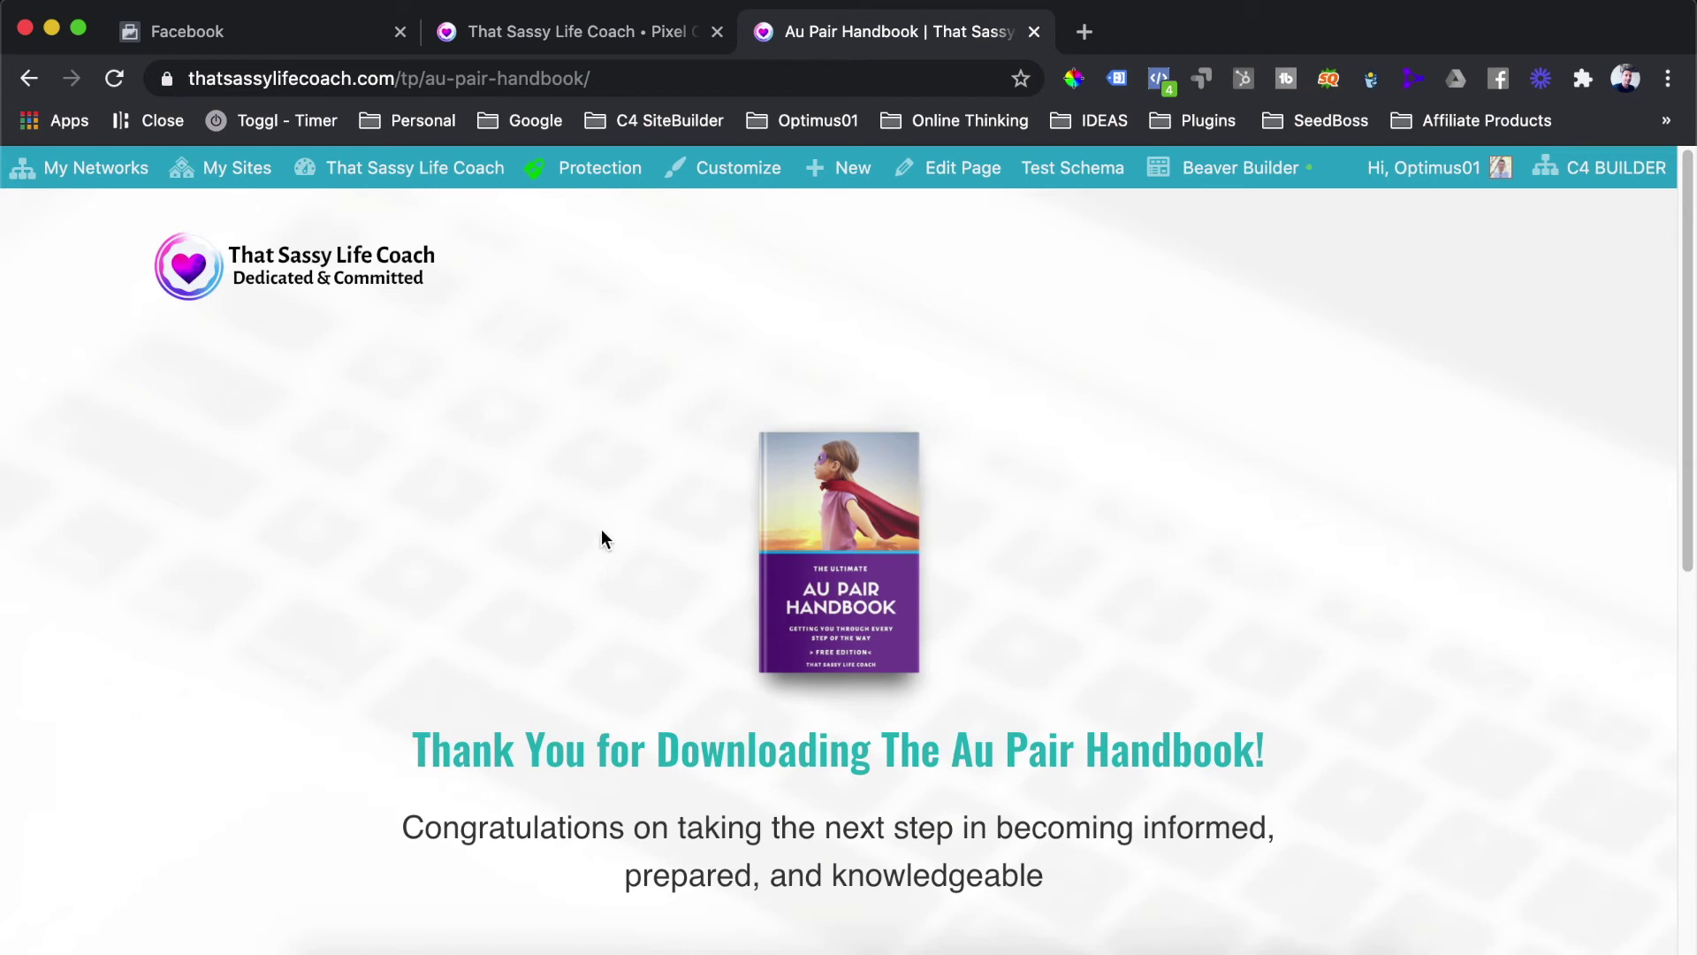
# Step: Examine the Pixel Caffeine plugin's Conversions/Events page and its Add New Tracking form in the WordPress admin
pyautogui.click(548, 30)
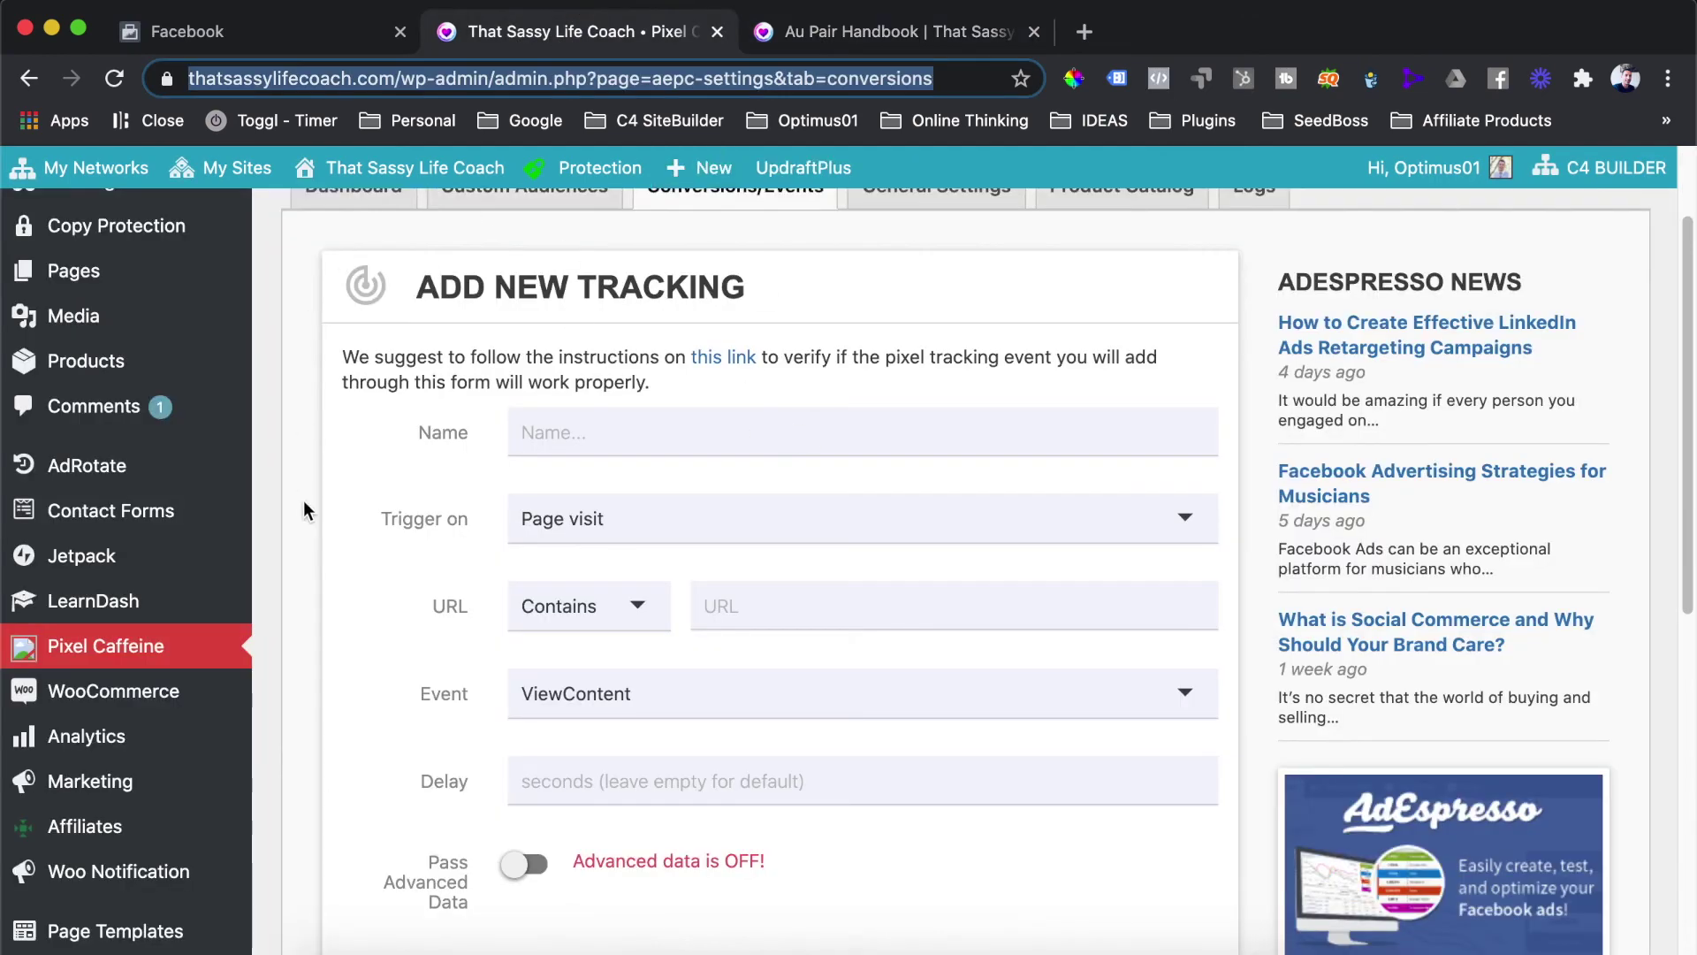
pyautogui.scroll(3, 304, 500)
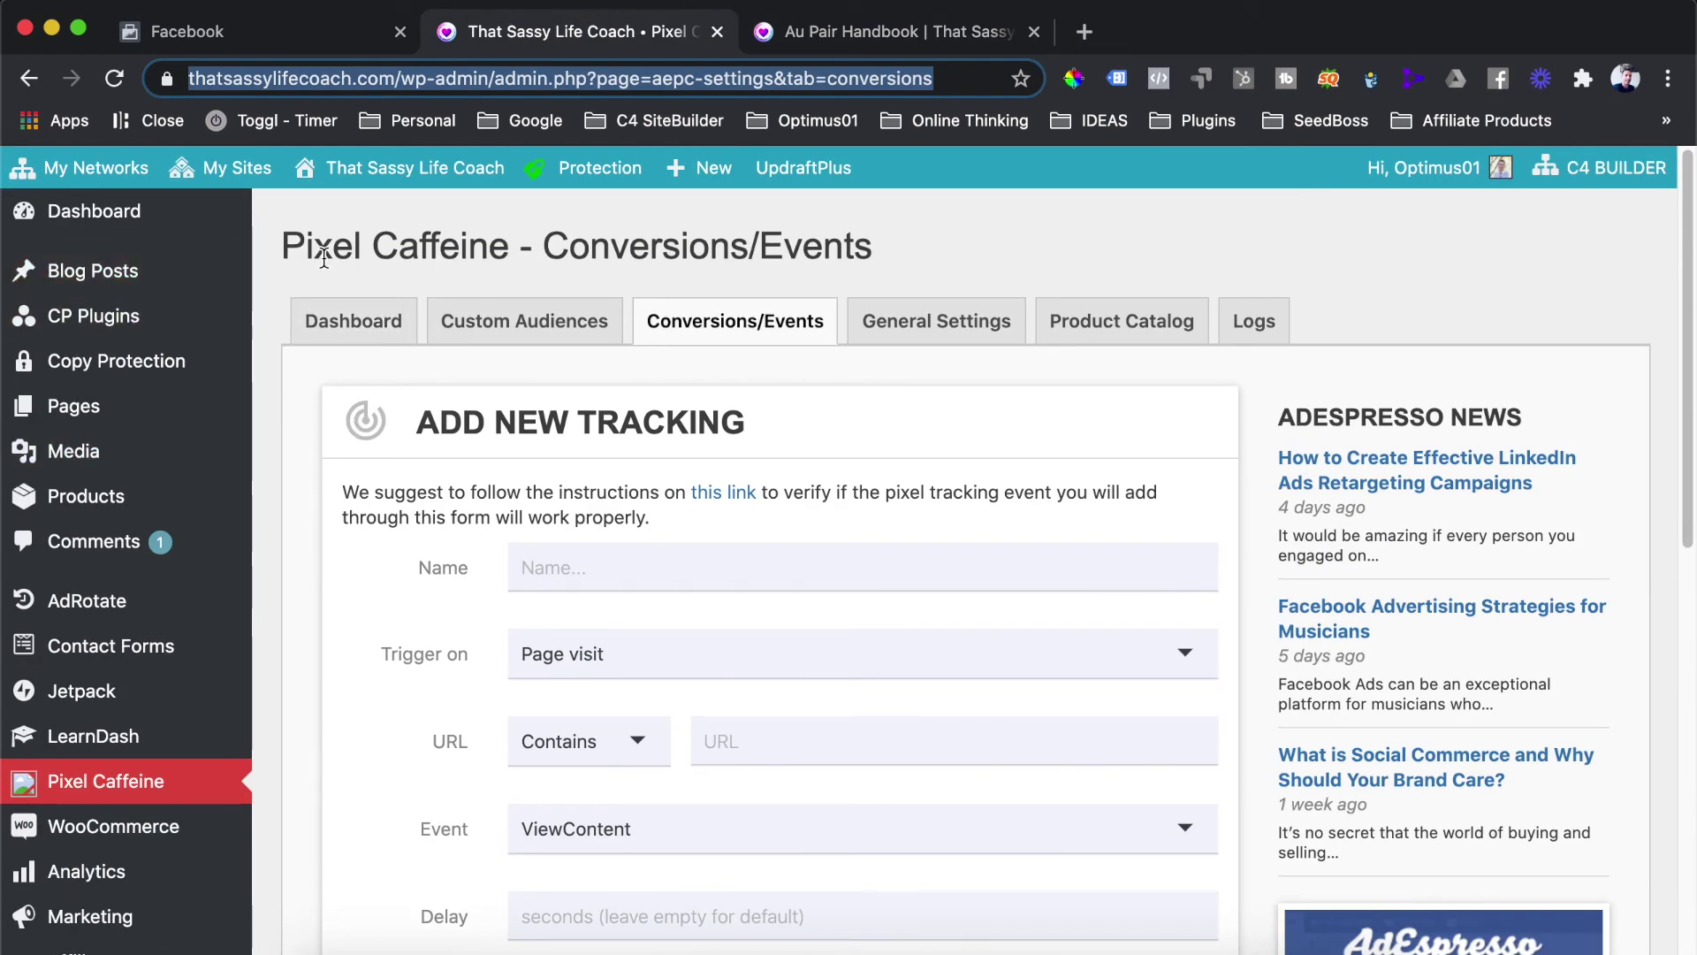
pyautogui.moveTo(281, 245); pyautogui.dragTo(504, 252)
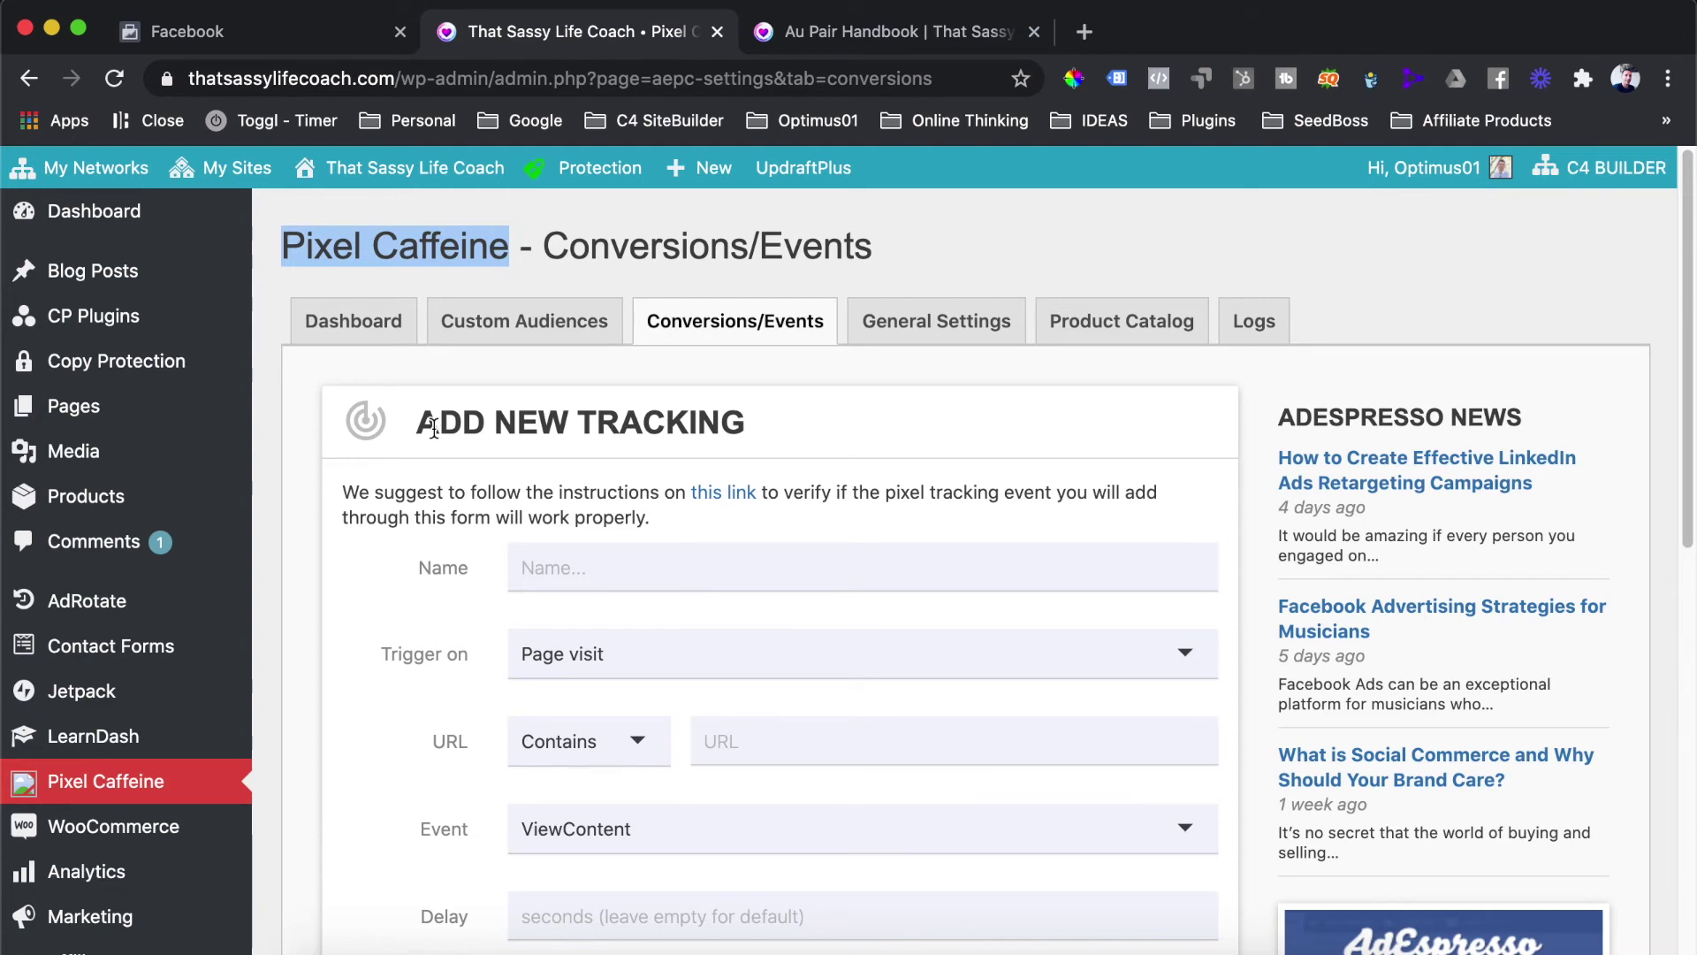
pyautogui.scroll(-5, 427, 423)
pyautogui.scroll(5, 427, 423)
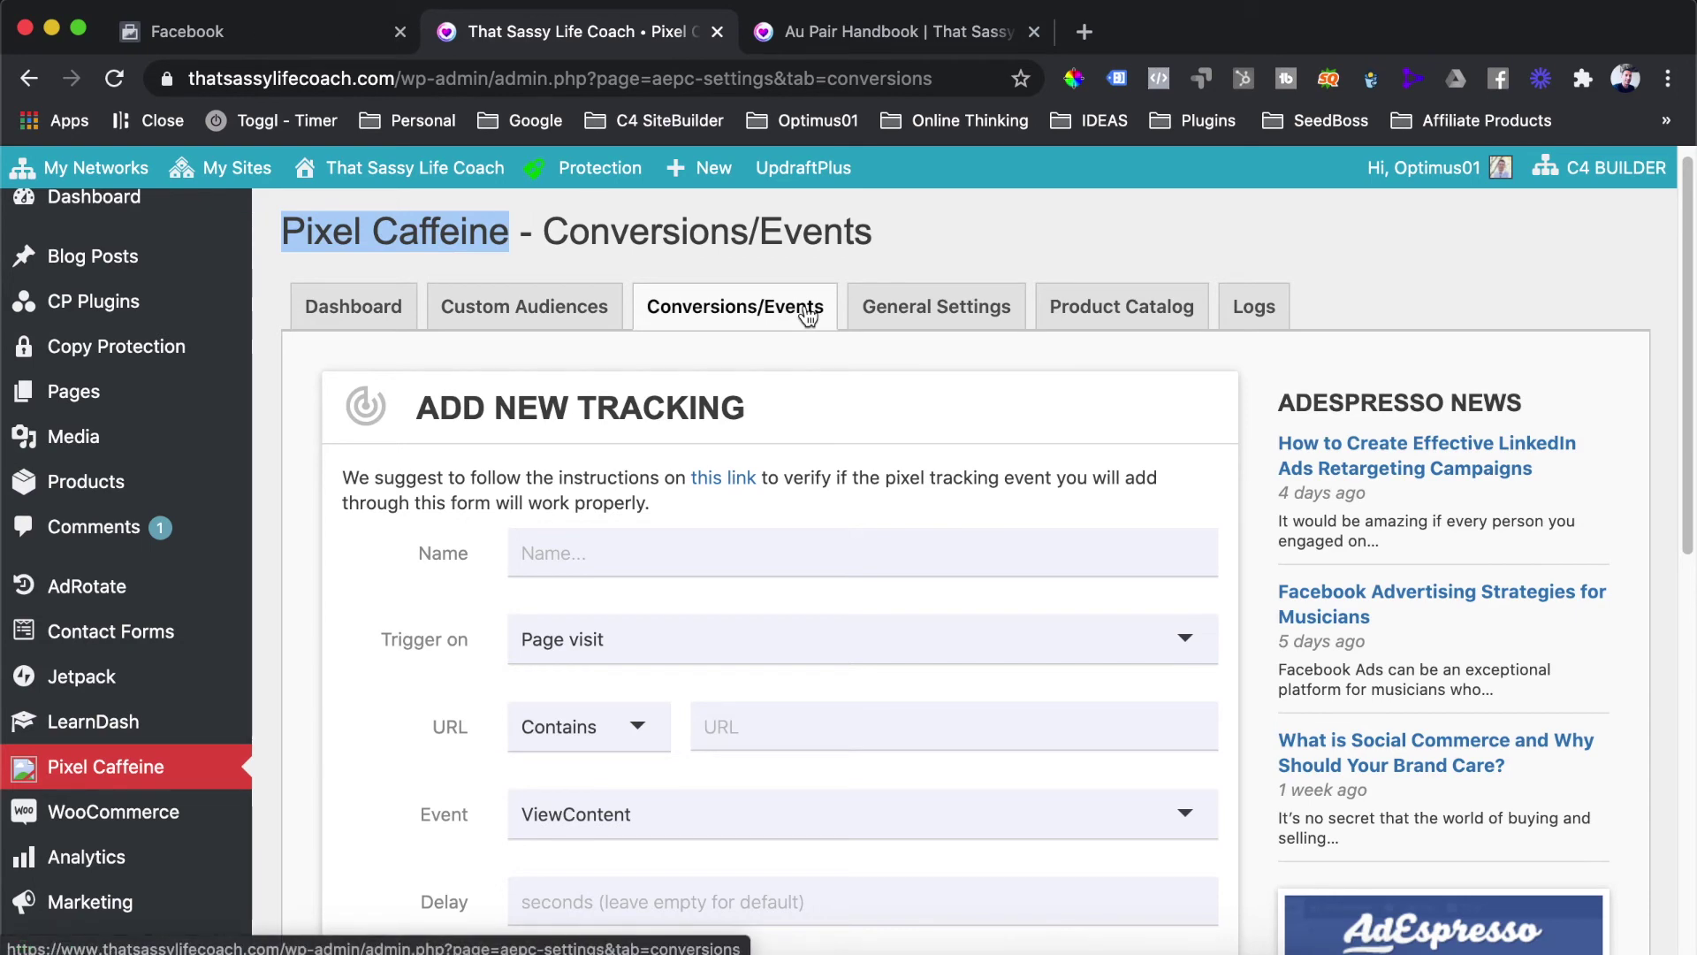
pyautogui.click(773, 328)
pyautogui.scroll(-1, 763, 426)
pyautogui.scroll(1, 764, 426)
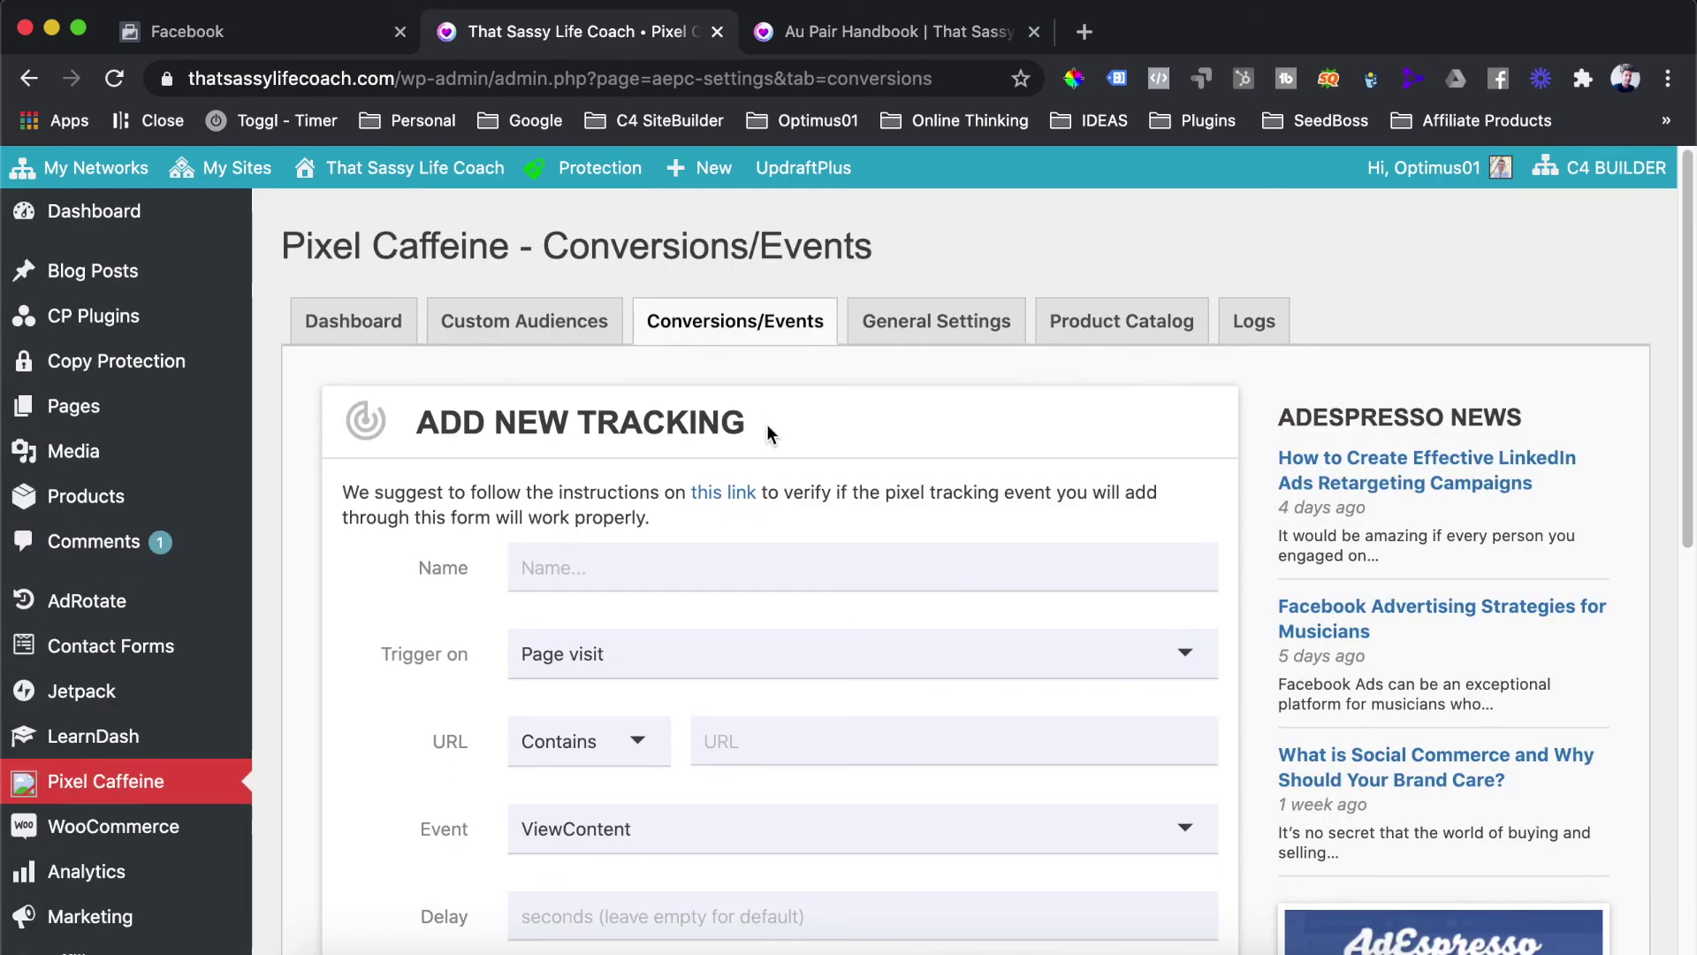
# Step: Enter Lead: Au Pair Handbook as the name of the new tracking
pyautogui.scroll(-3, 756, 431)
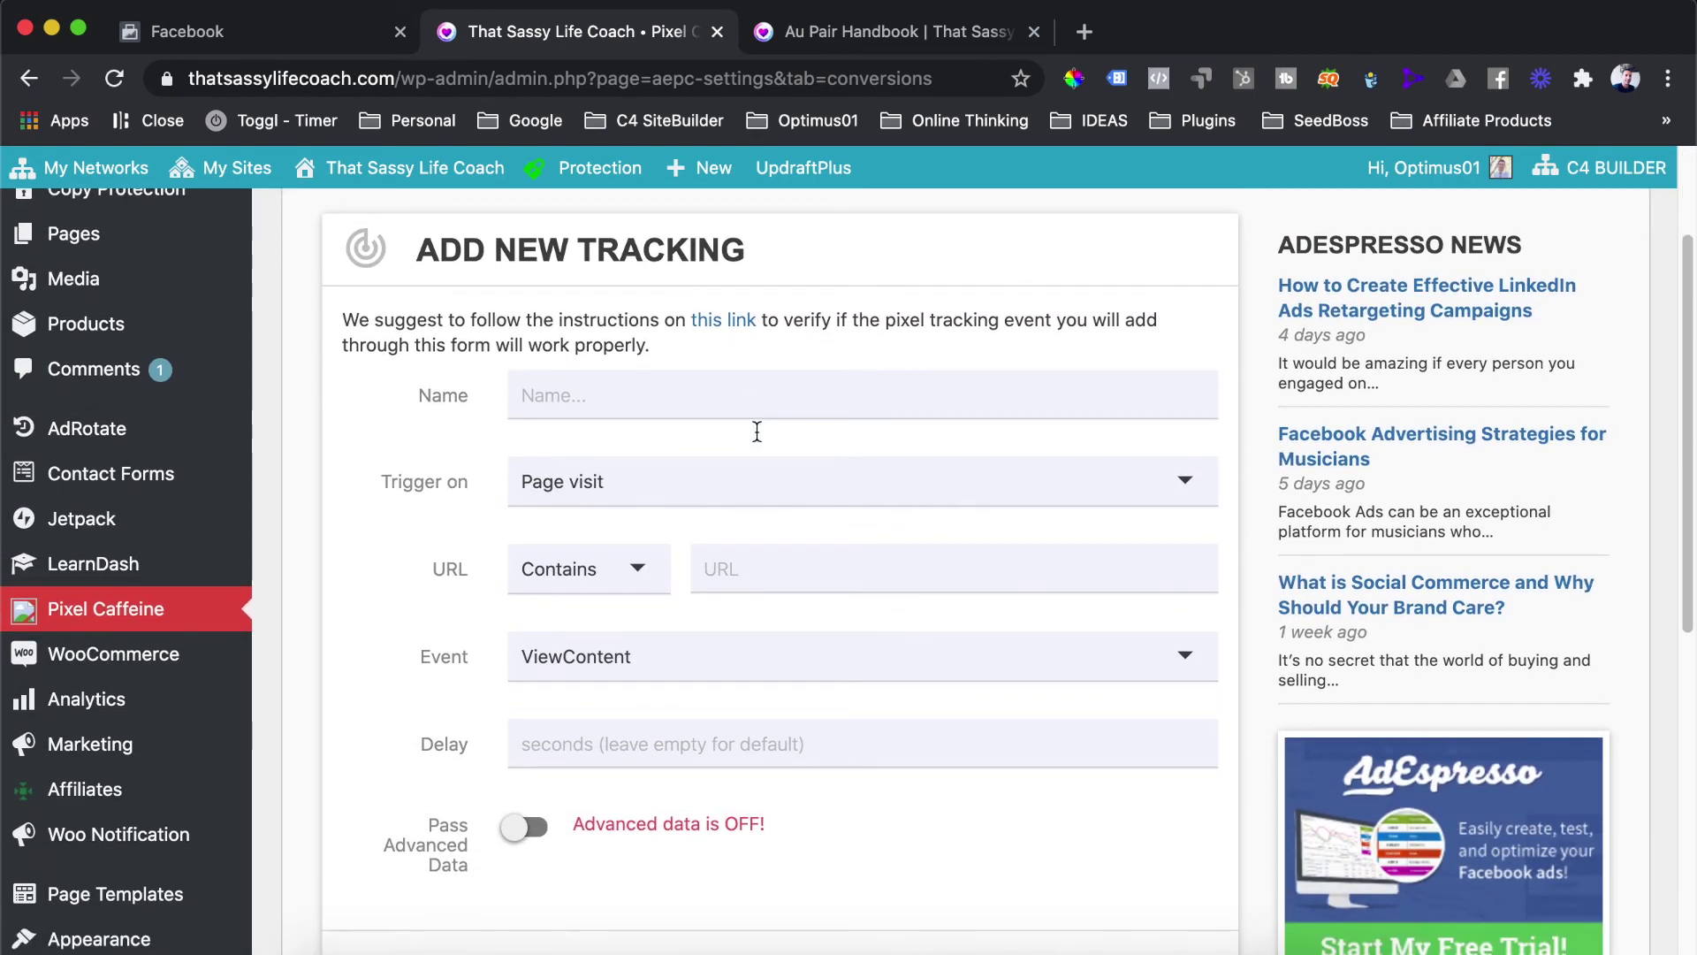
pyautogui.click(644, 405)
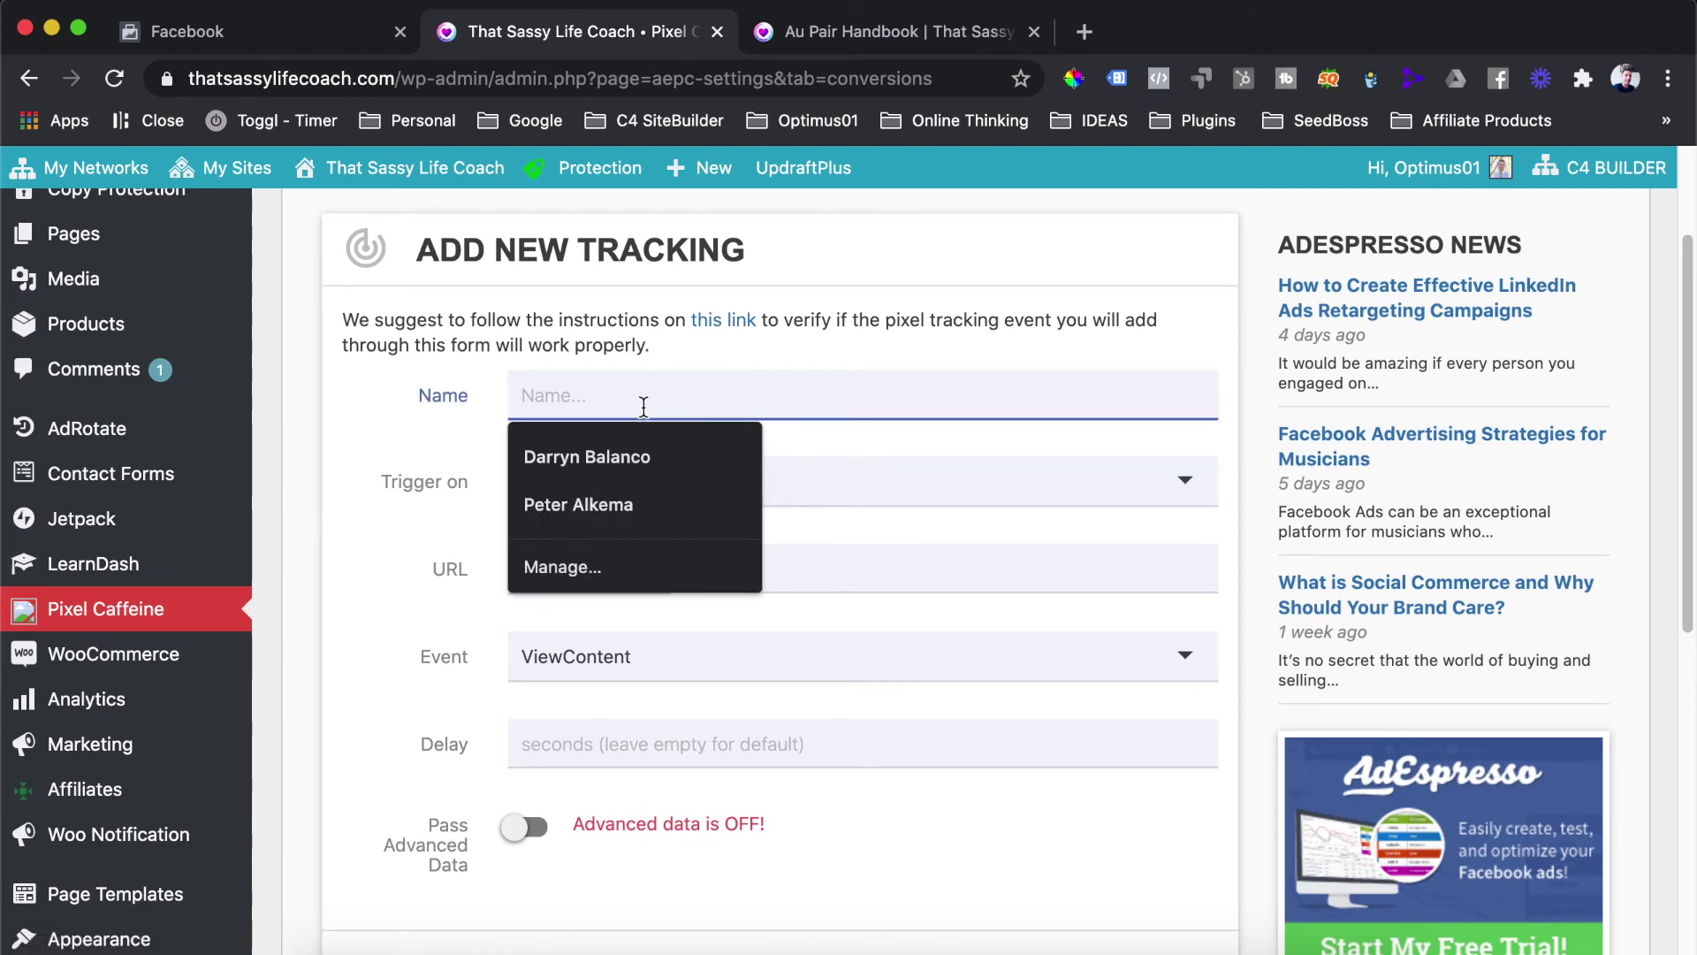
pyautogui.write('Lead')
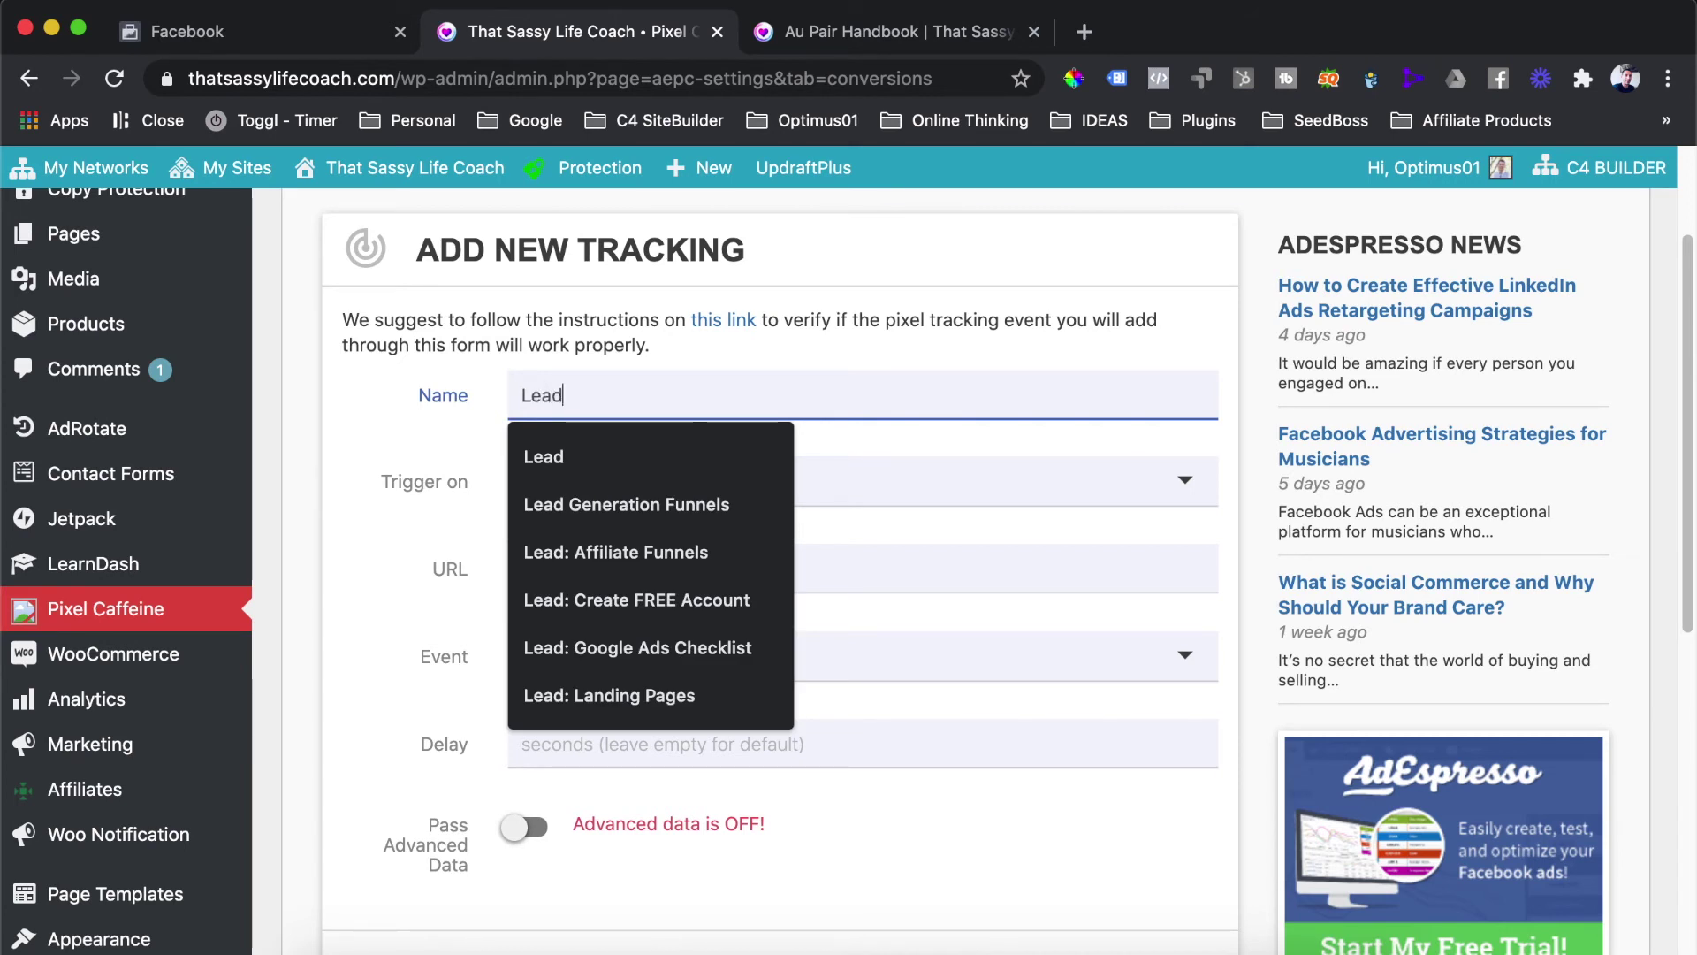
pyautogui.click(624, 450)
pyautogui.write(': ')
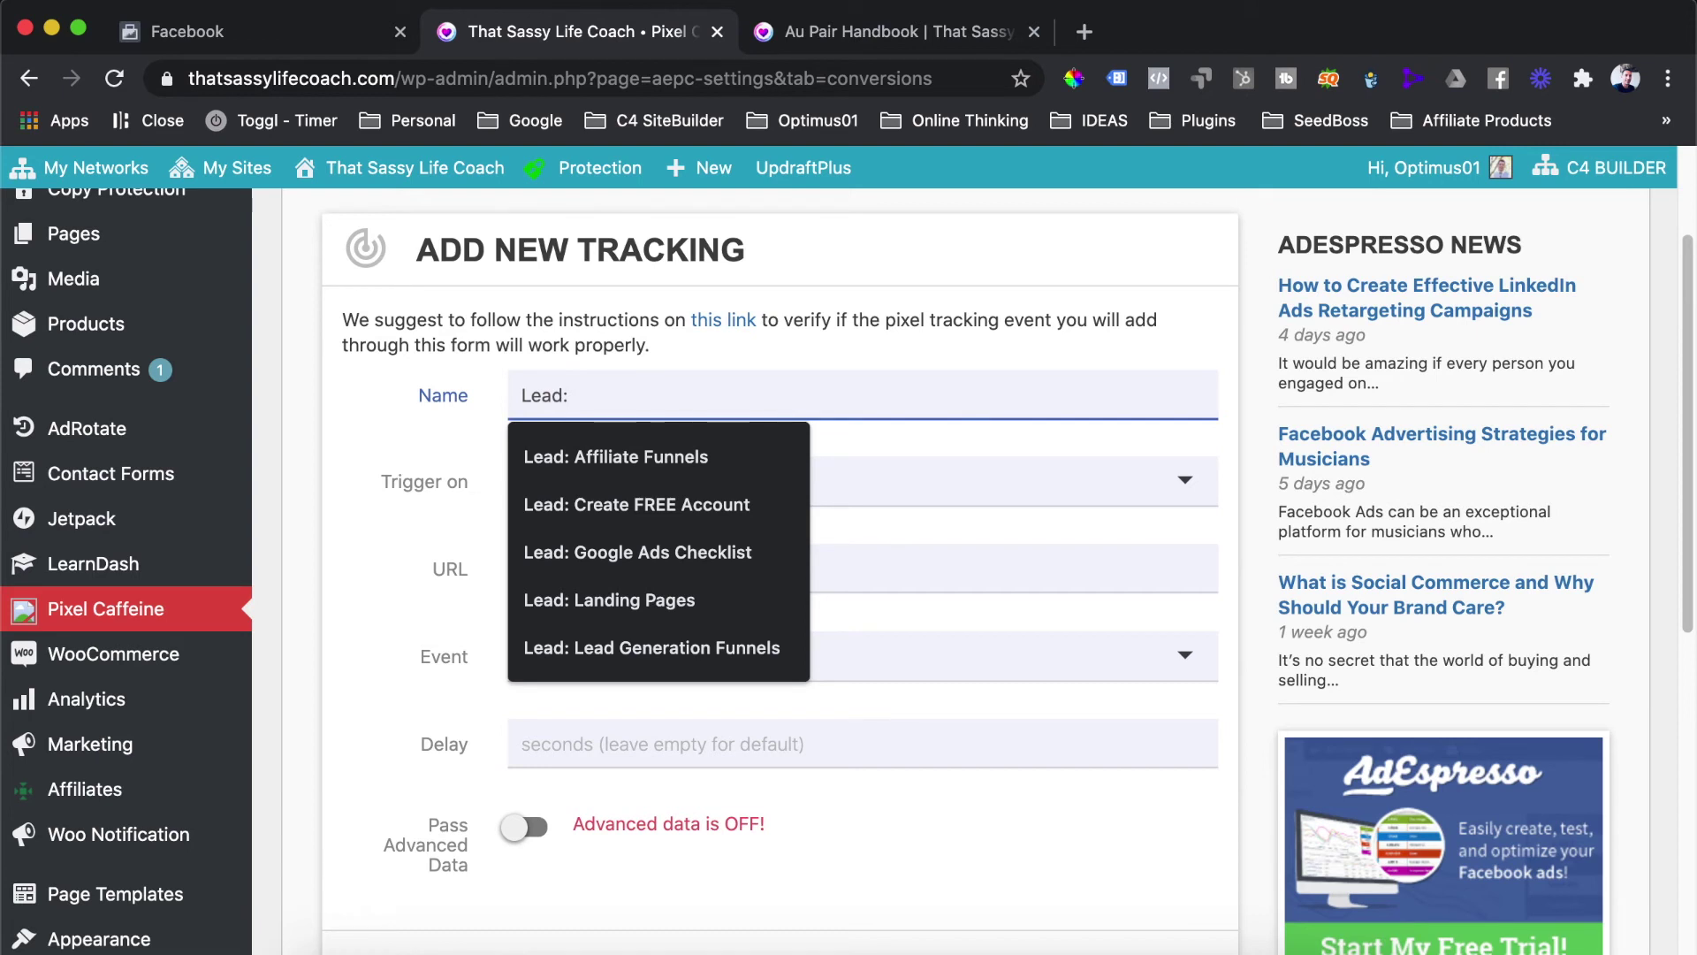
pyautogui.write('A')
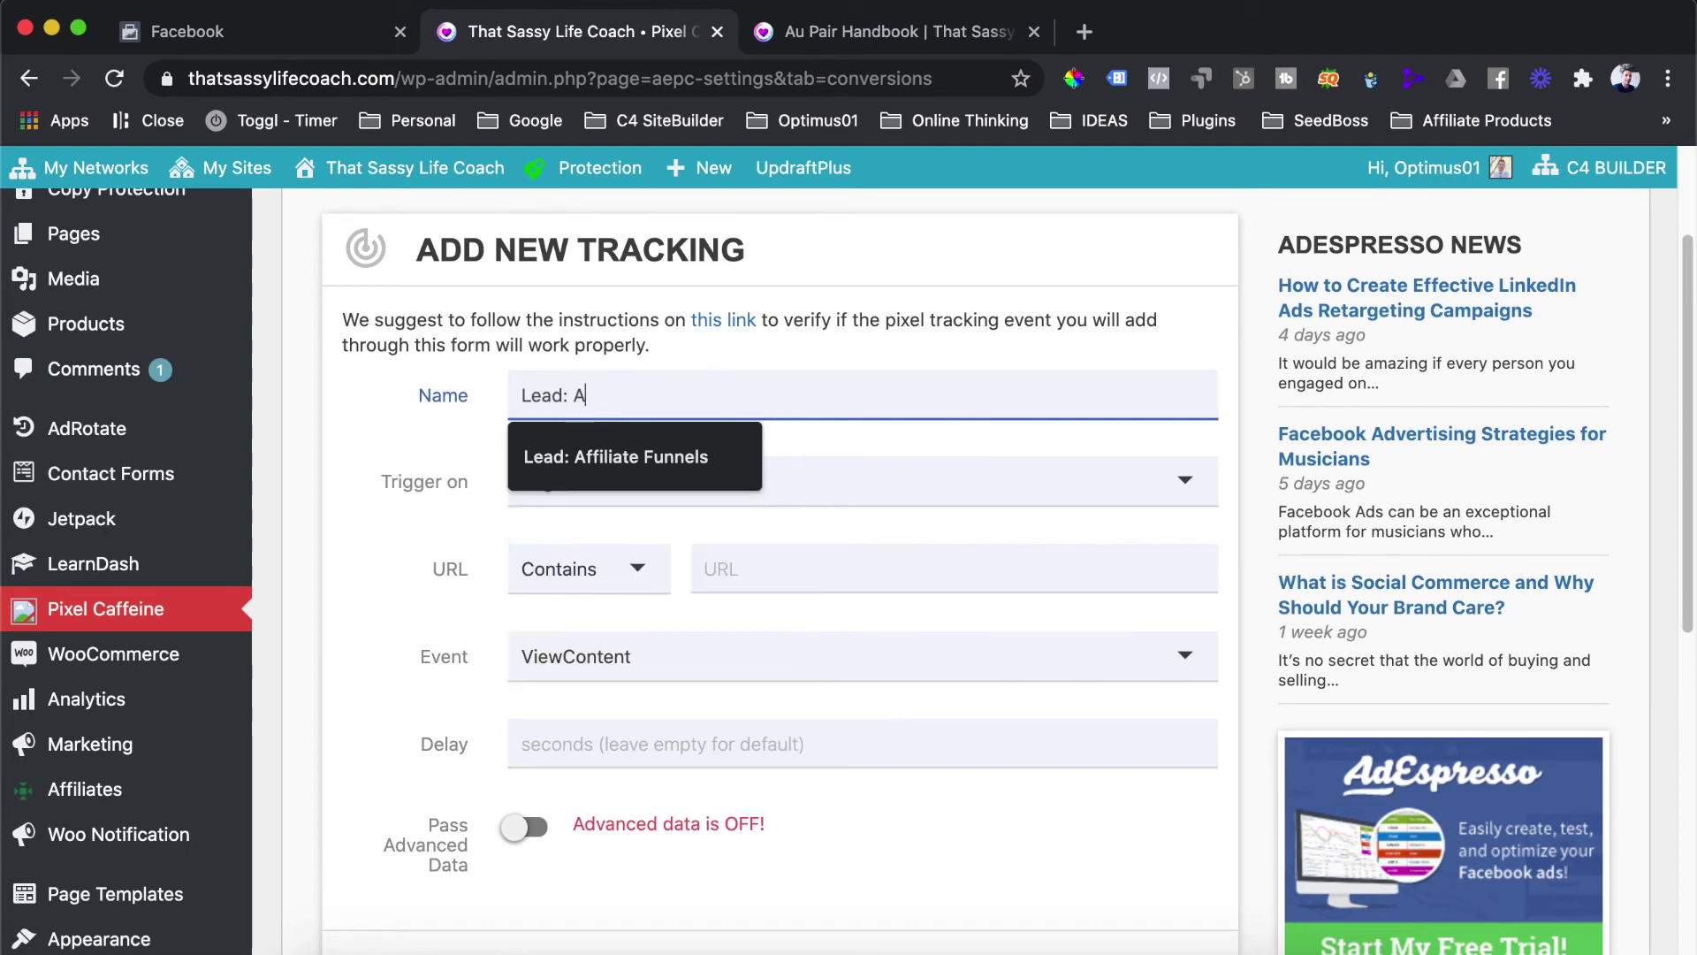
pyautogui.write('u Pair Handbook')
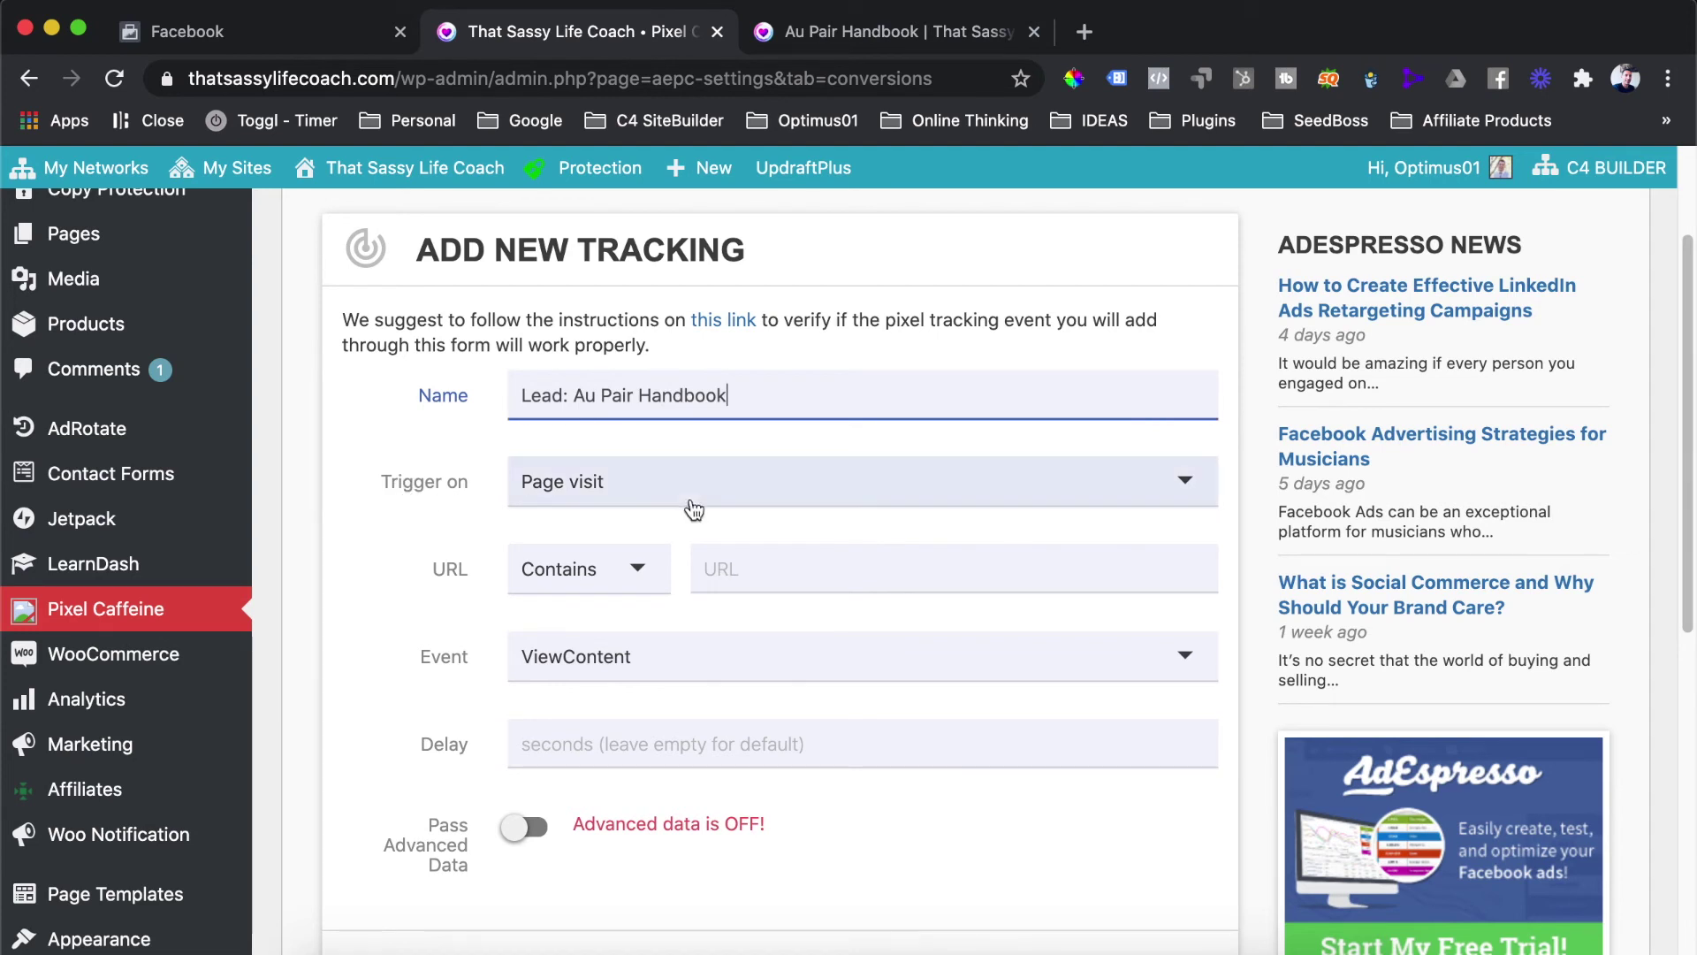
# Step: Set the Lead: Au Pair Handbook tracking to trigger on Page visit
pyautogui.click(648, 485)
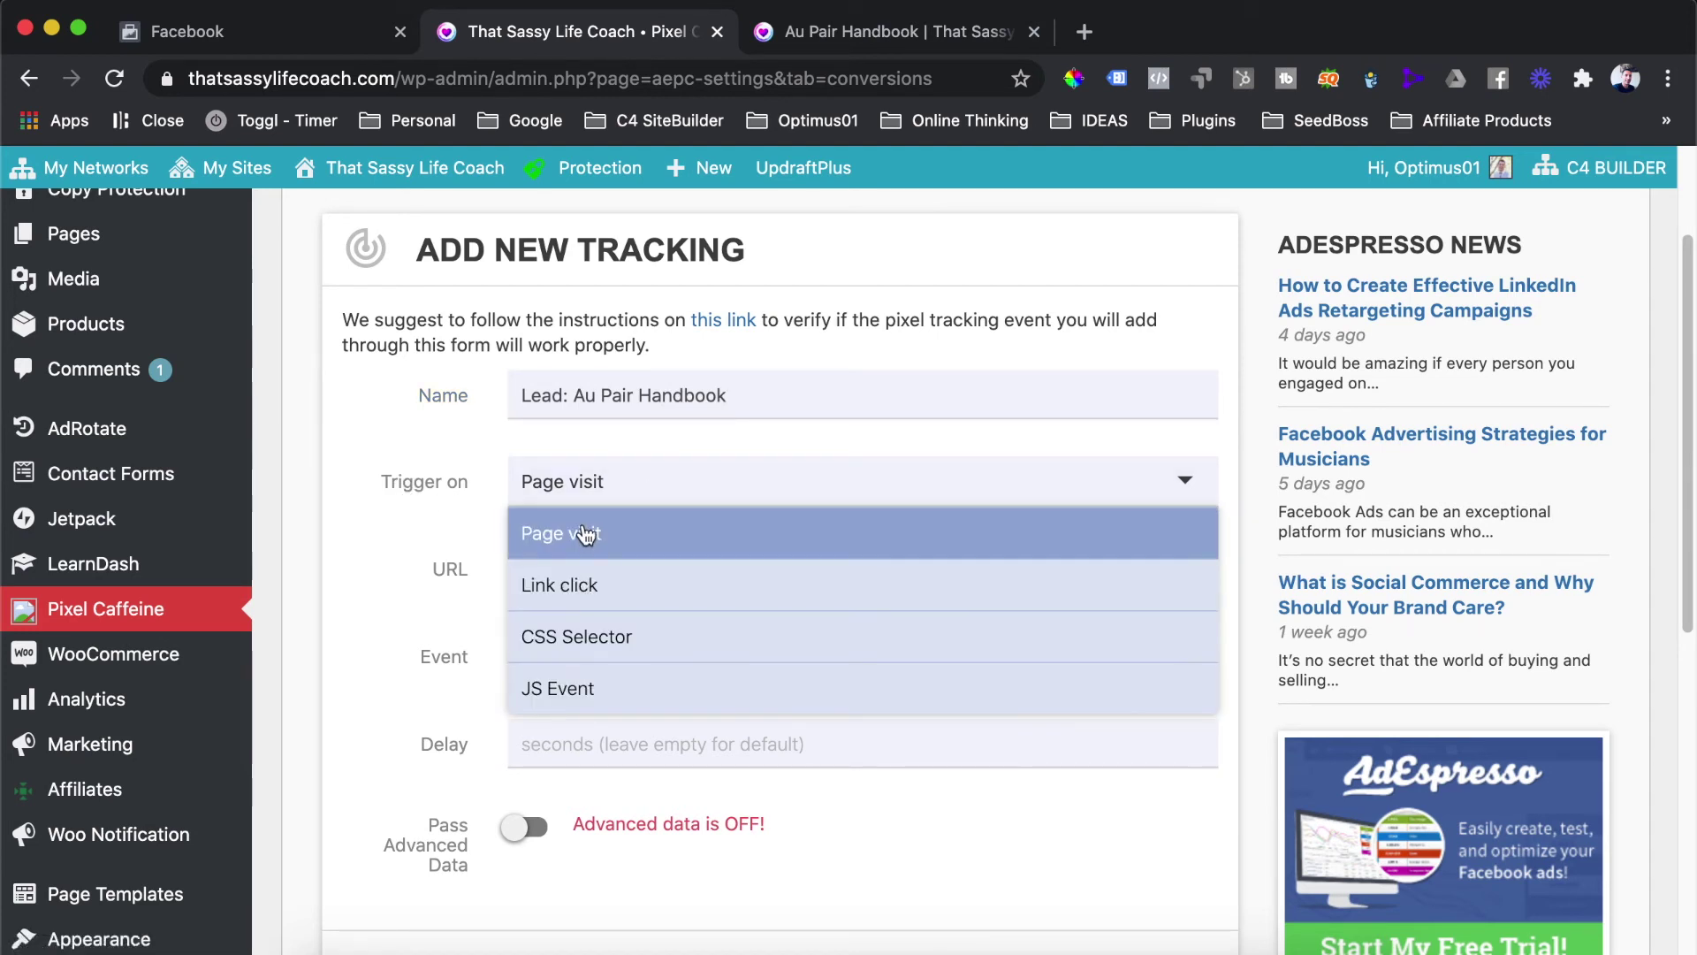
pyautogui.click(612, 535)
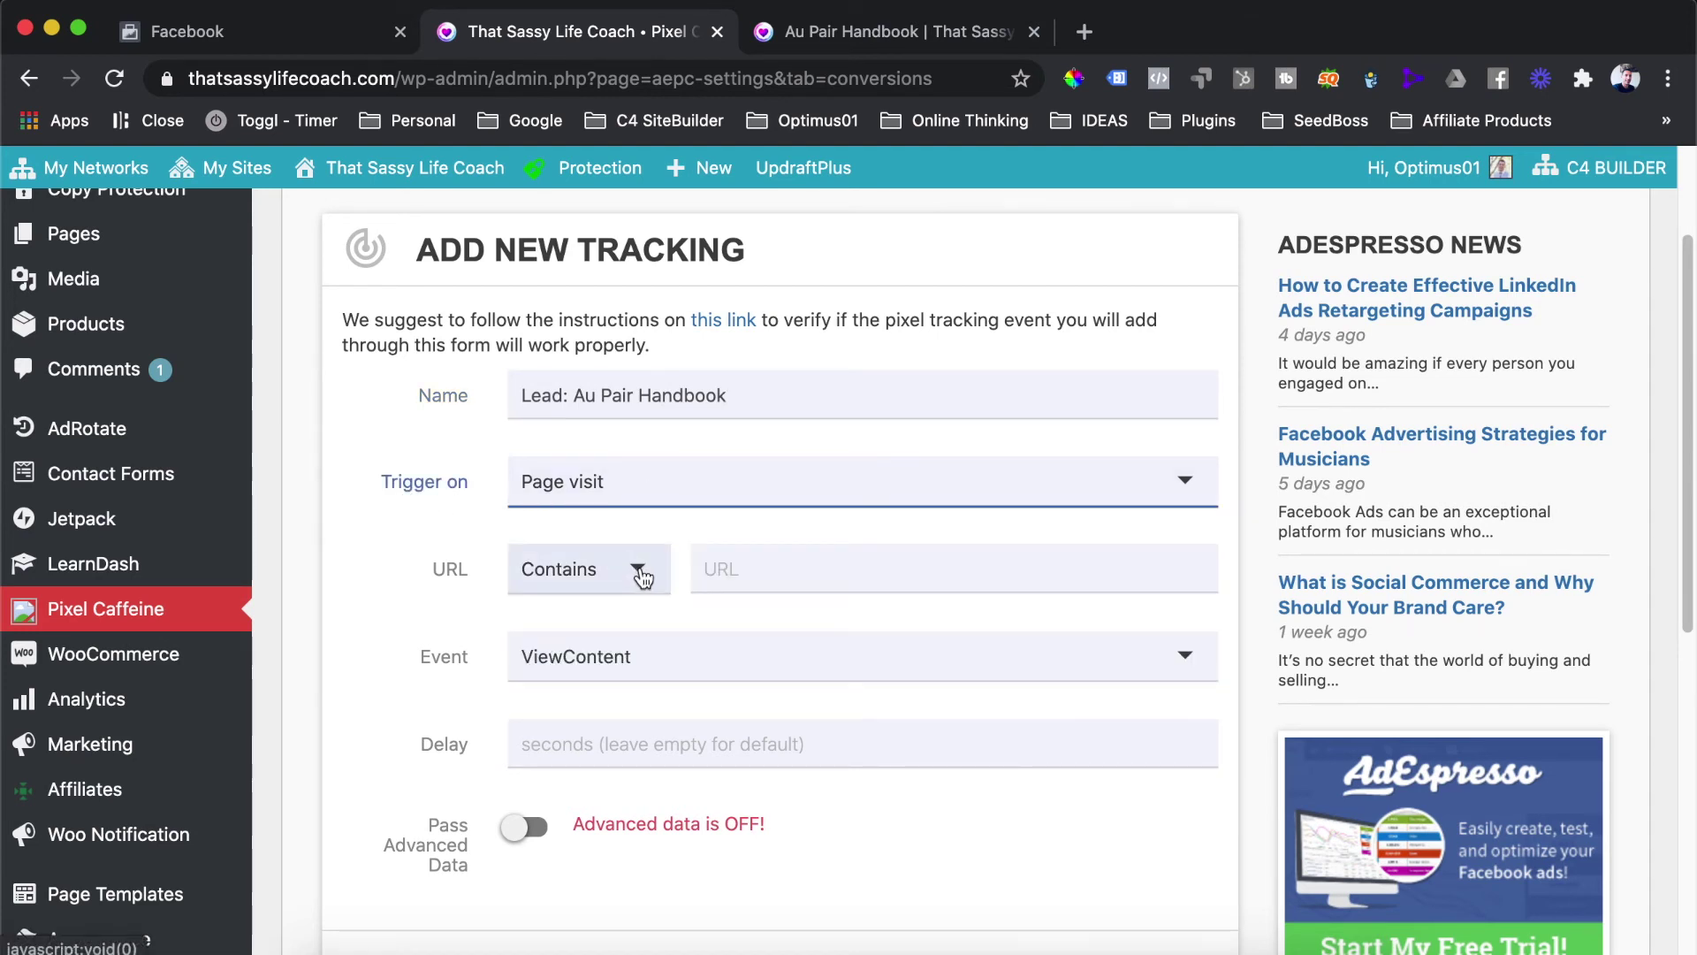
pyautogui.scroll(-3, 452, 416)
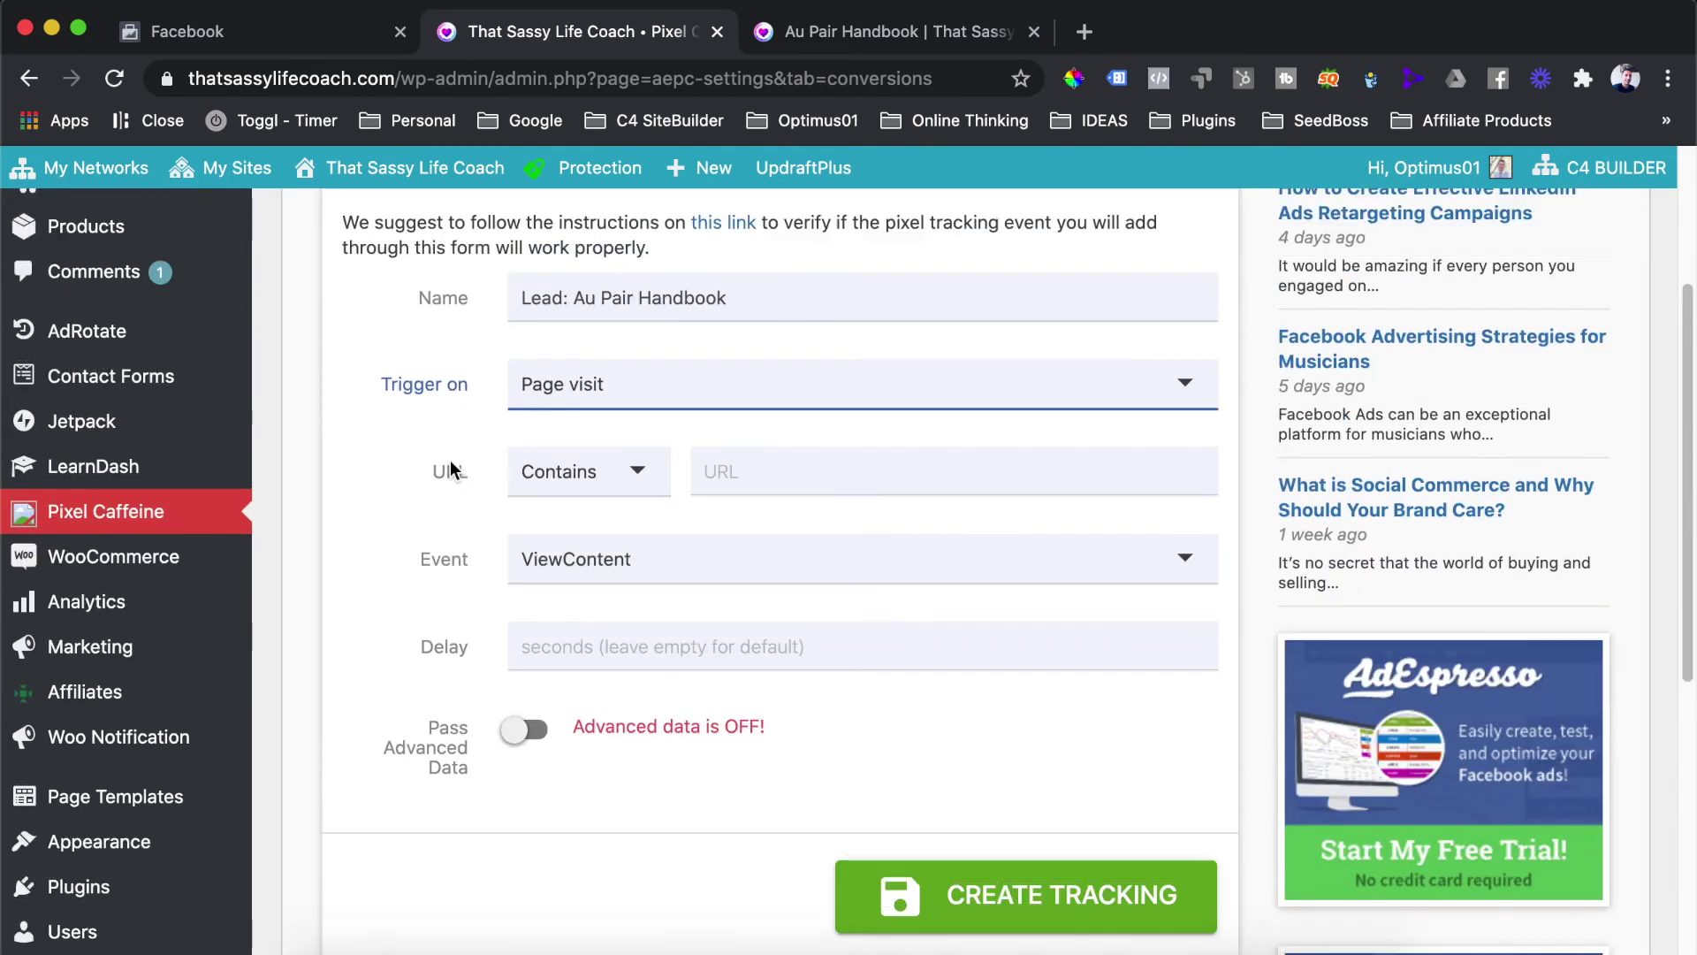
pyautogui.click(524, 297)
pyautogui.moveTo(524, 297); pyautogui.dragTo(727, 296)
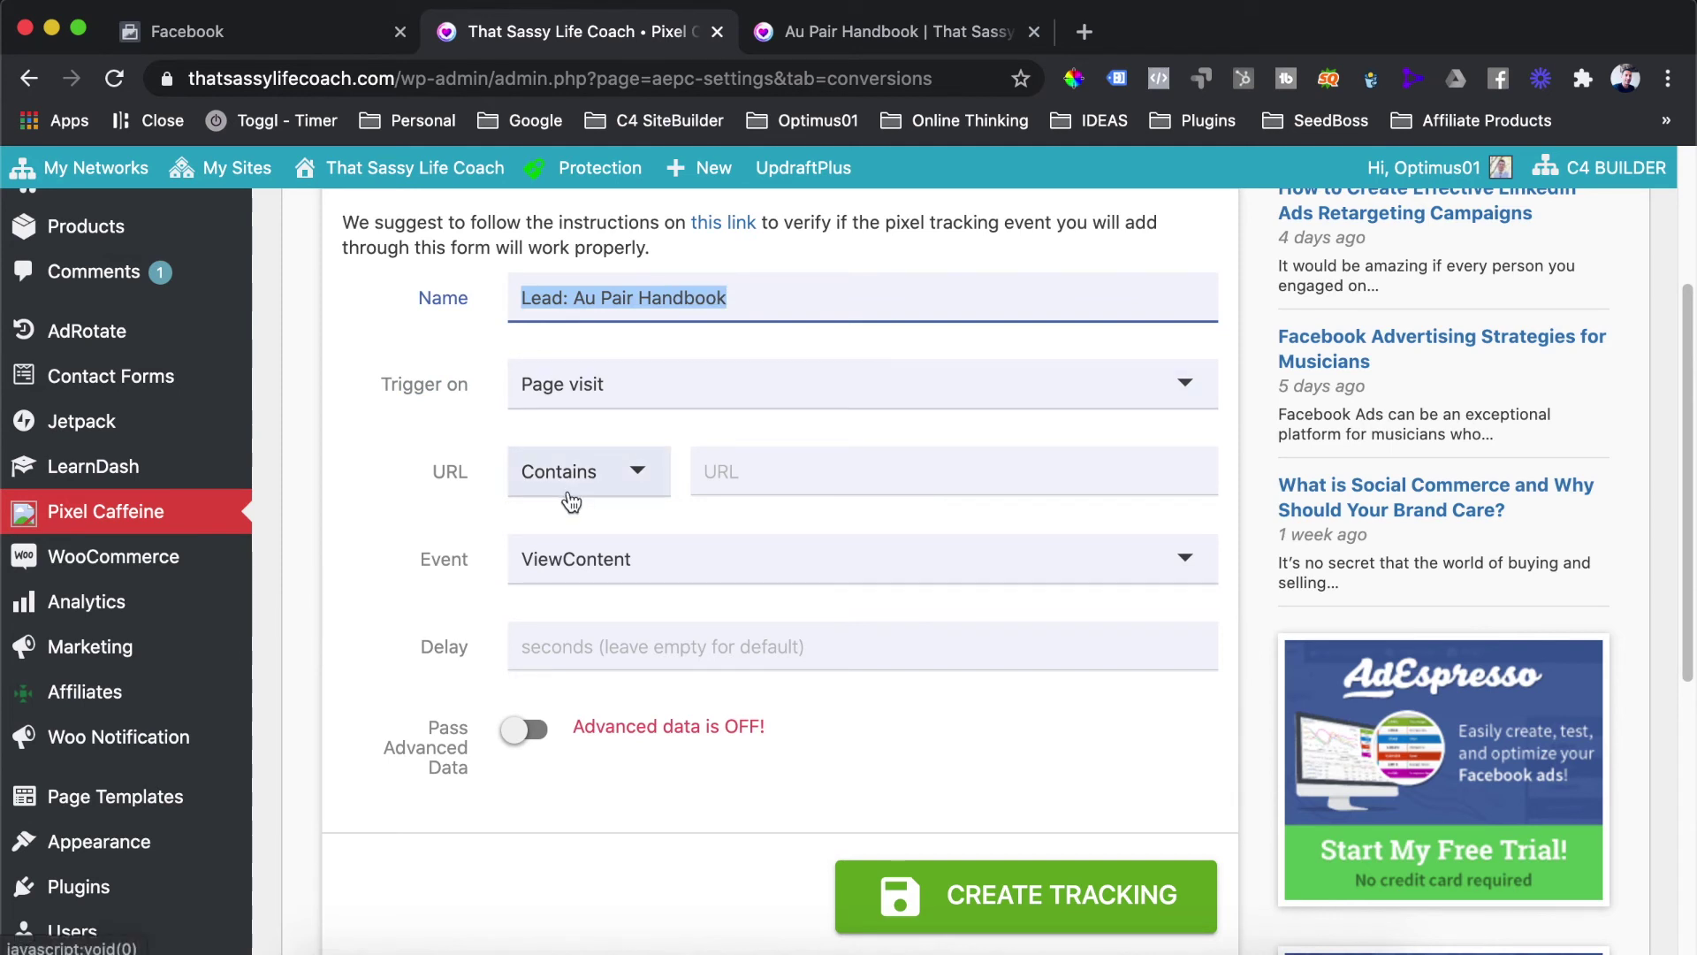
pyautogui.click(525, 297)
pyautogui.moveTo(525, 297); pyautogui.dragTo(723, 311)
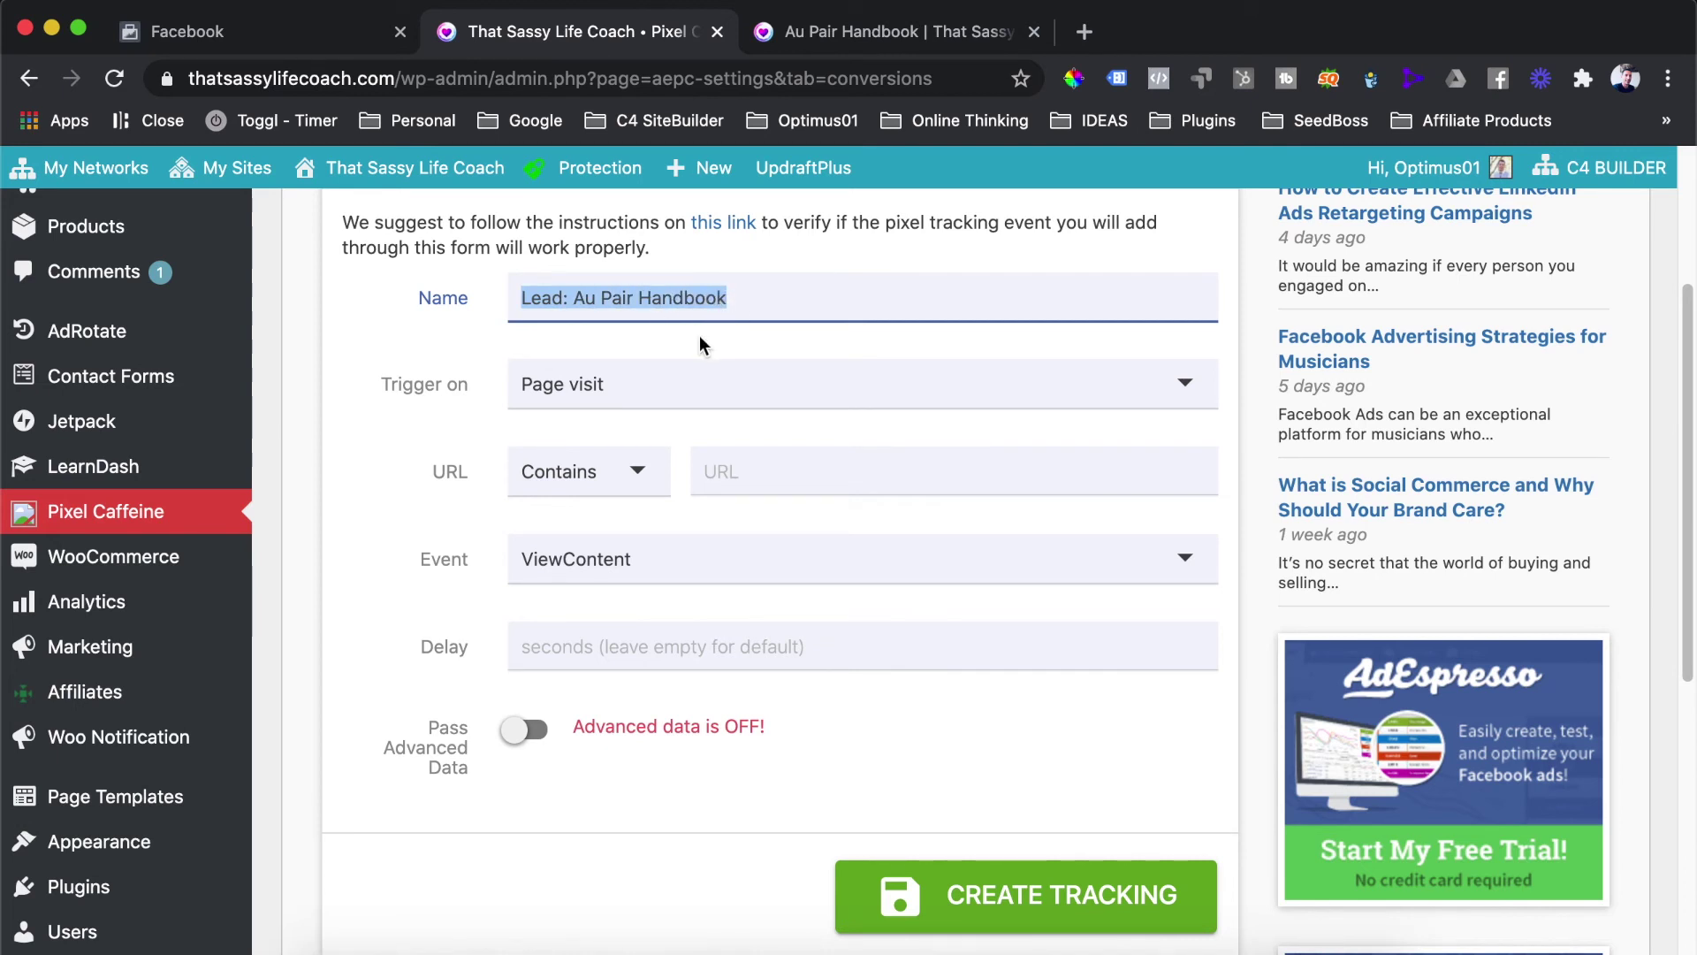
pyautogui.click(416, 349)
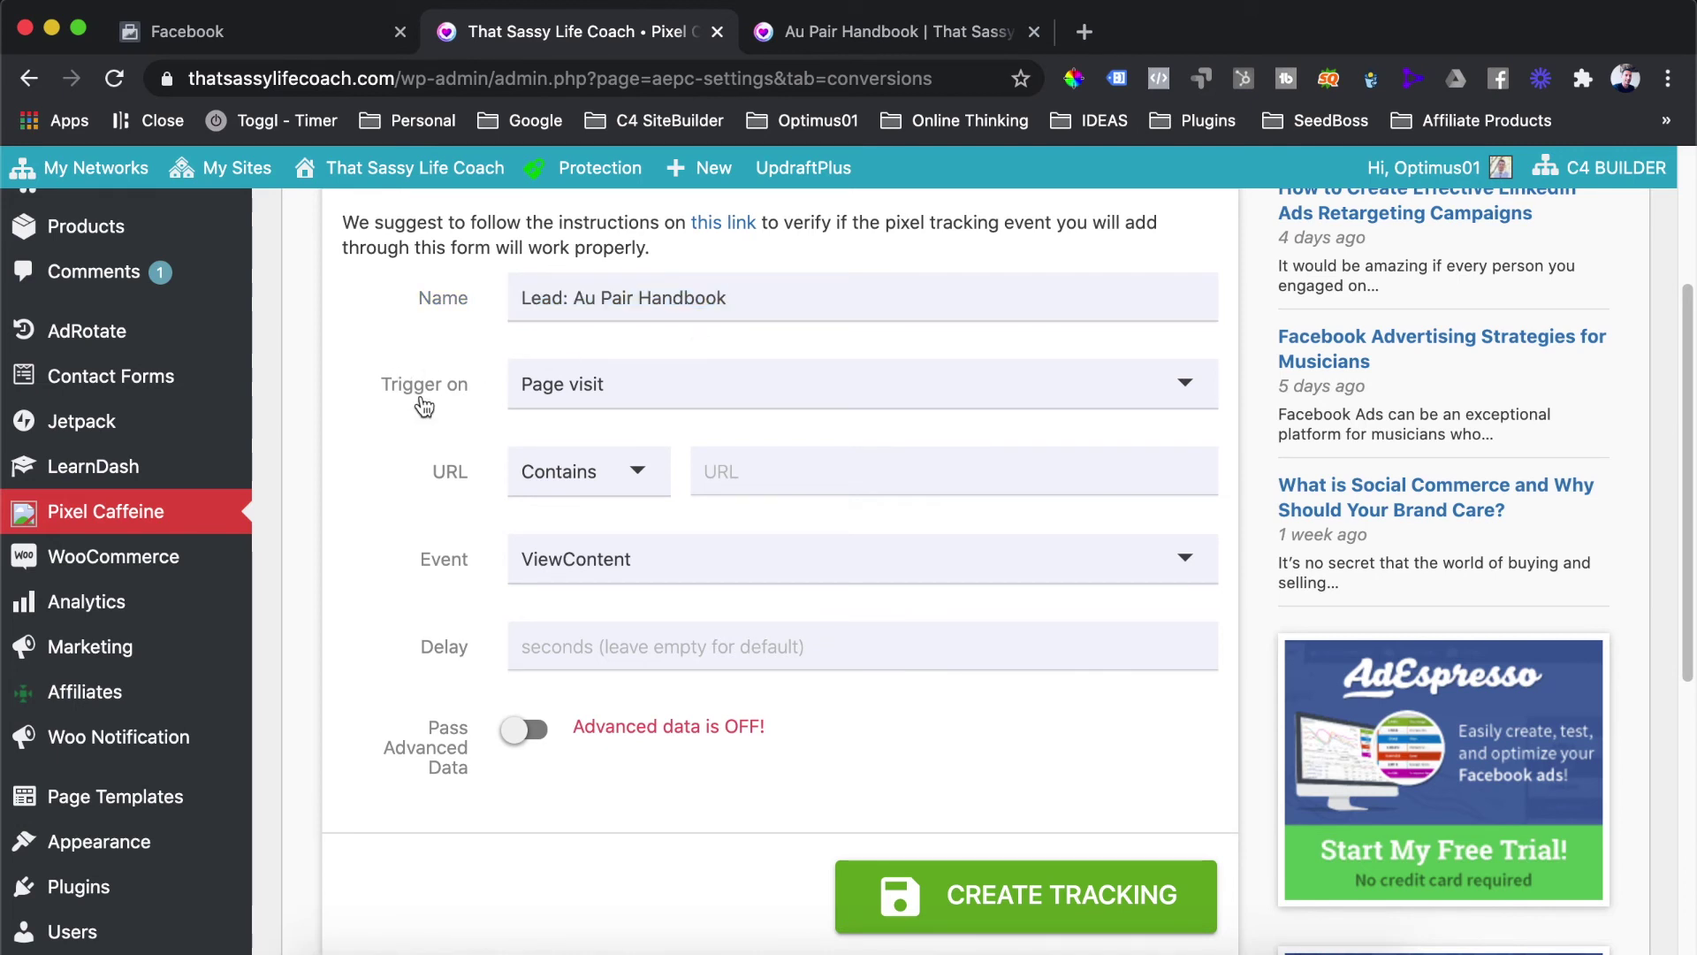
pyautogui.click(549, 399)
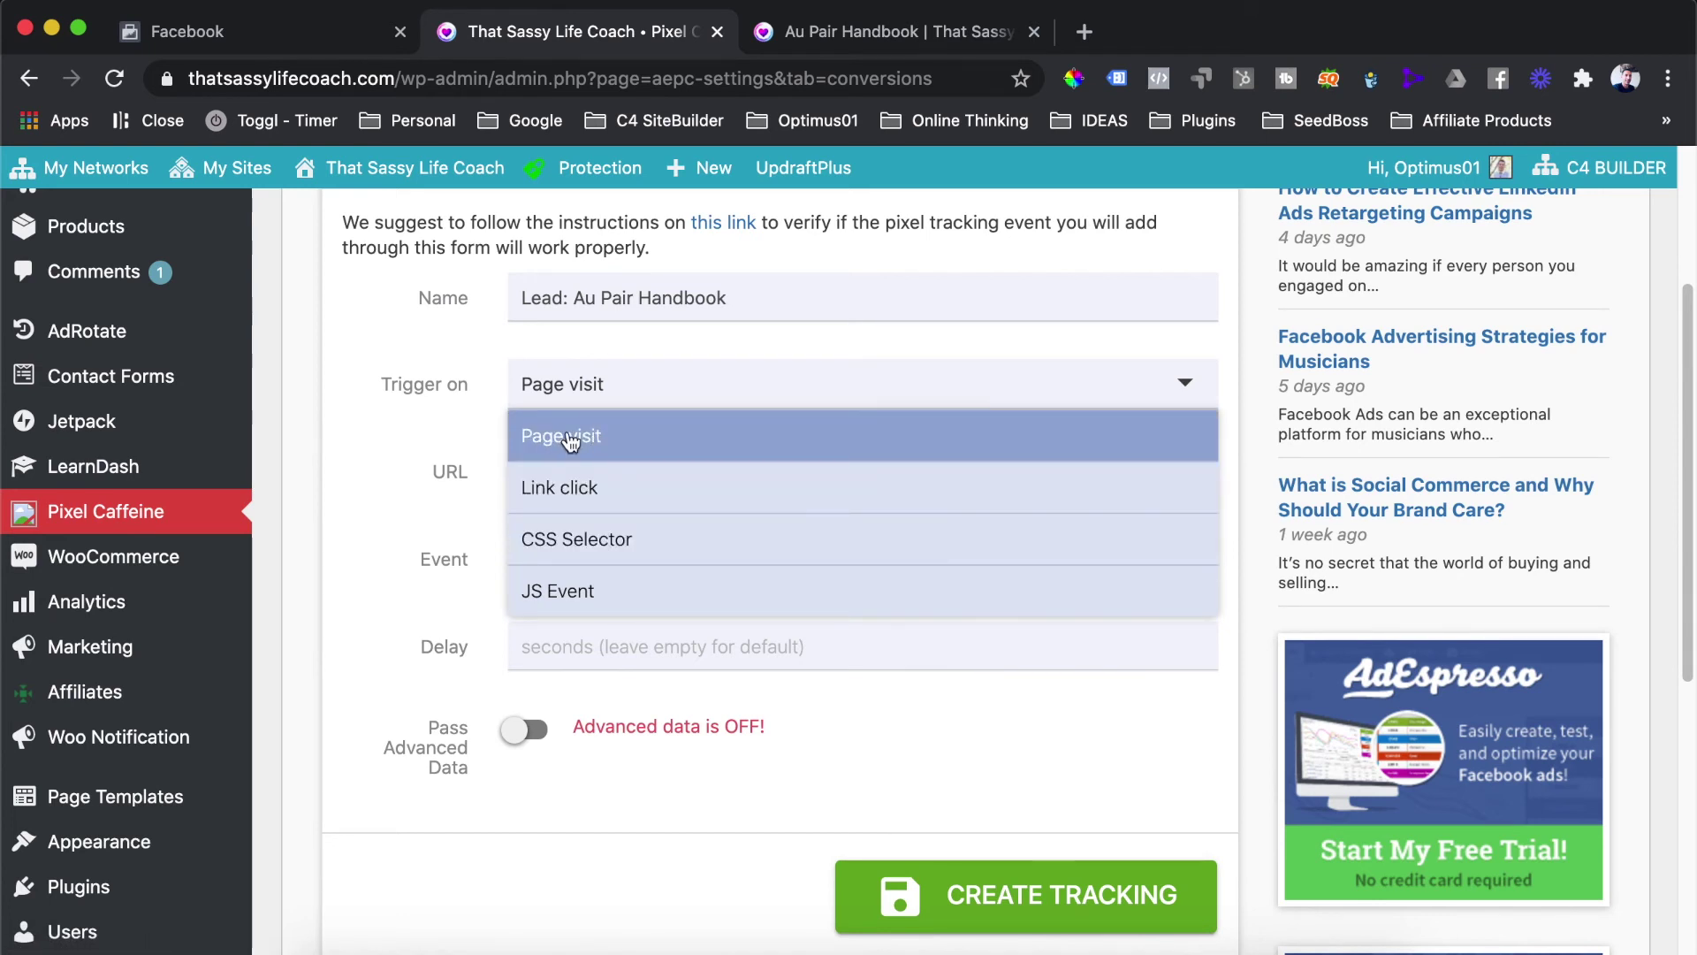
pyautogui.click(604, 445)
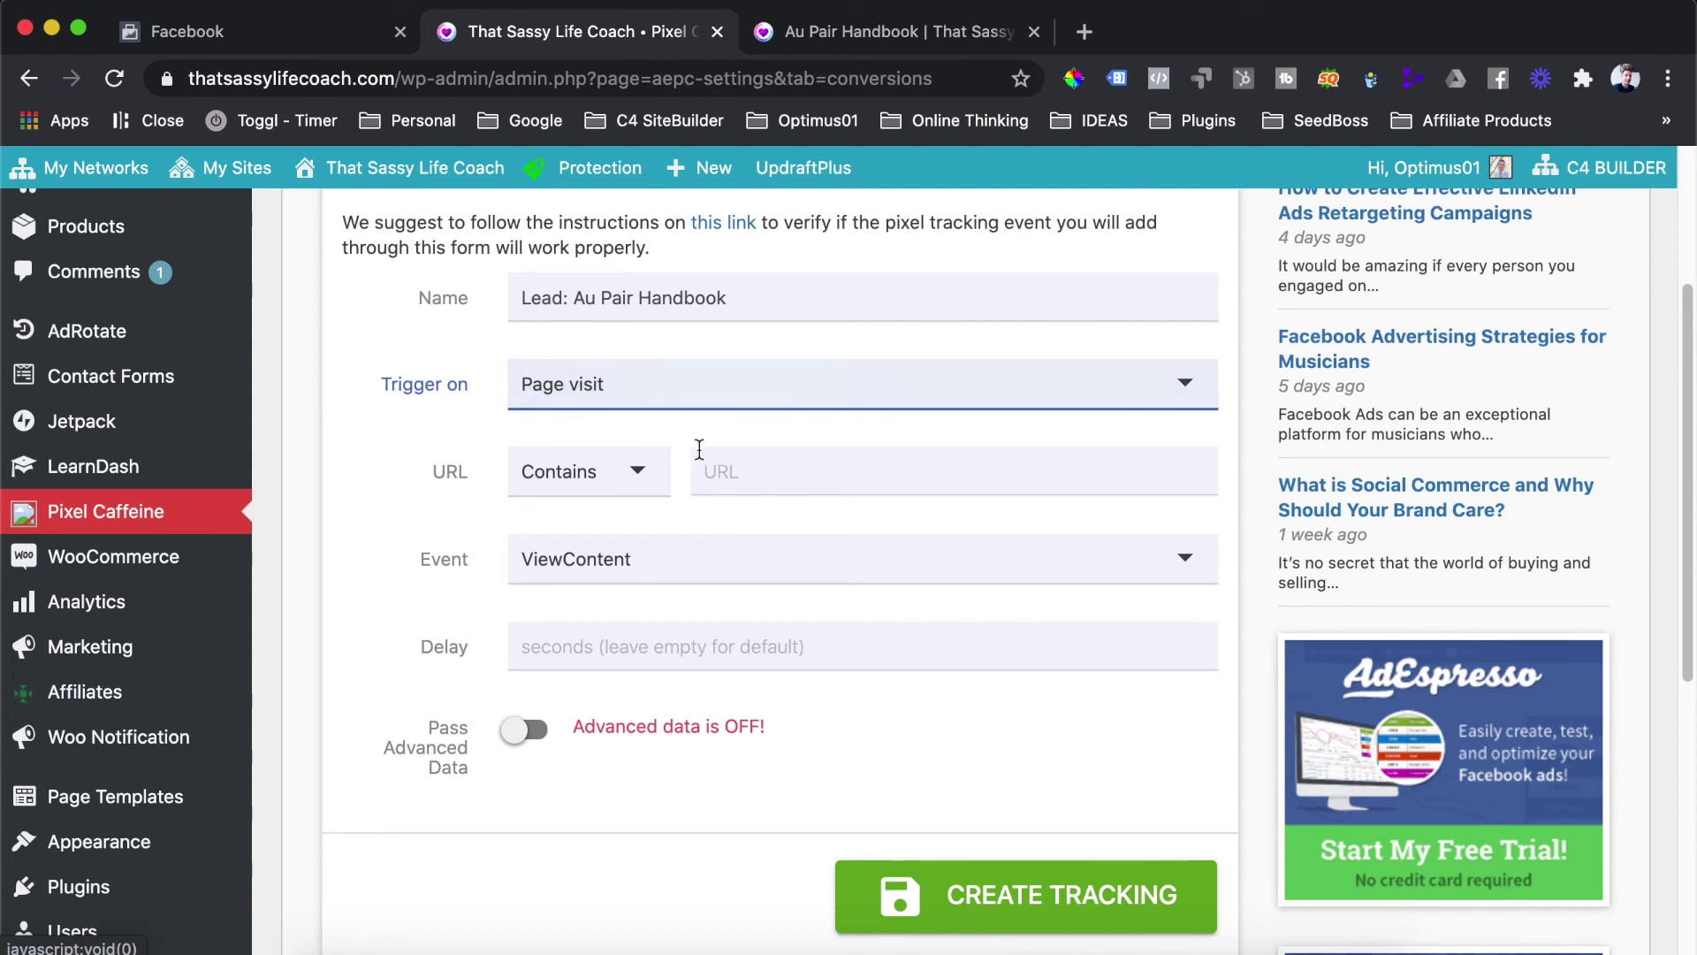
pyautogui.click(633, 468)
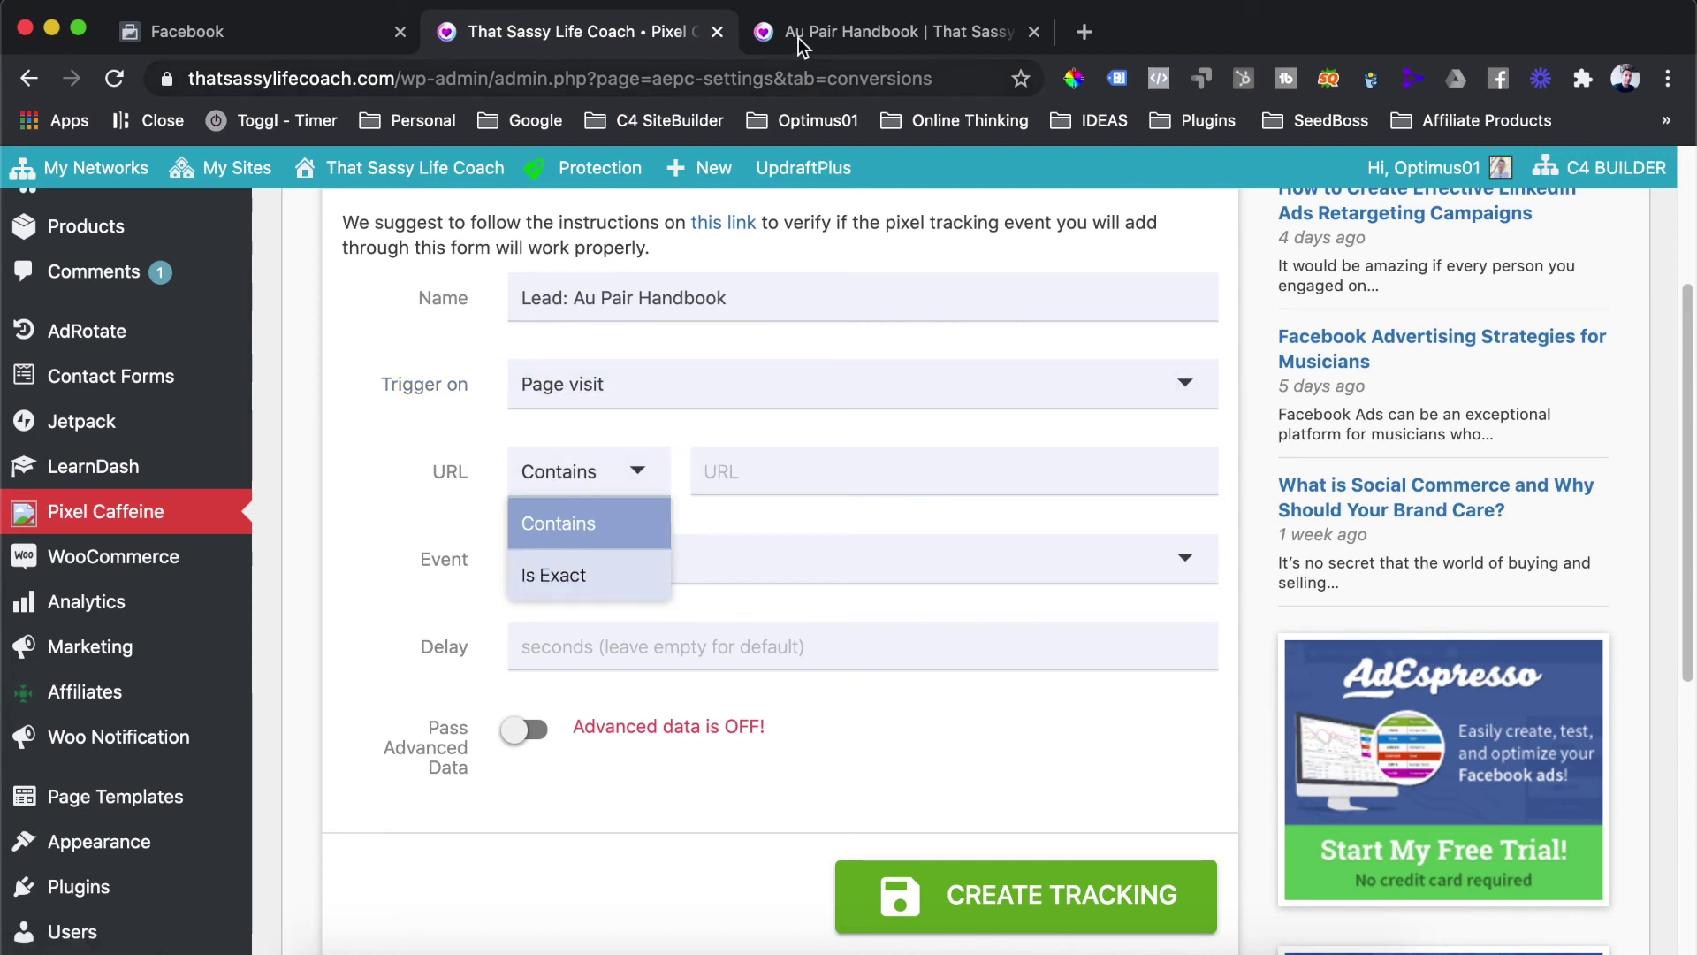
pyautogui.click(382, 357)
pyautogui.click(796, 471)
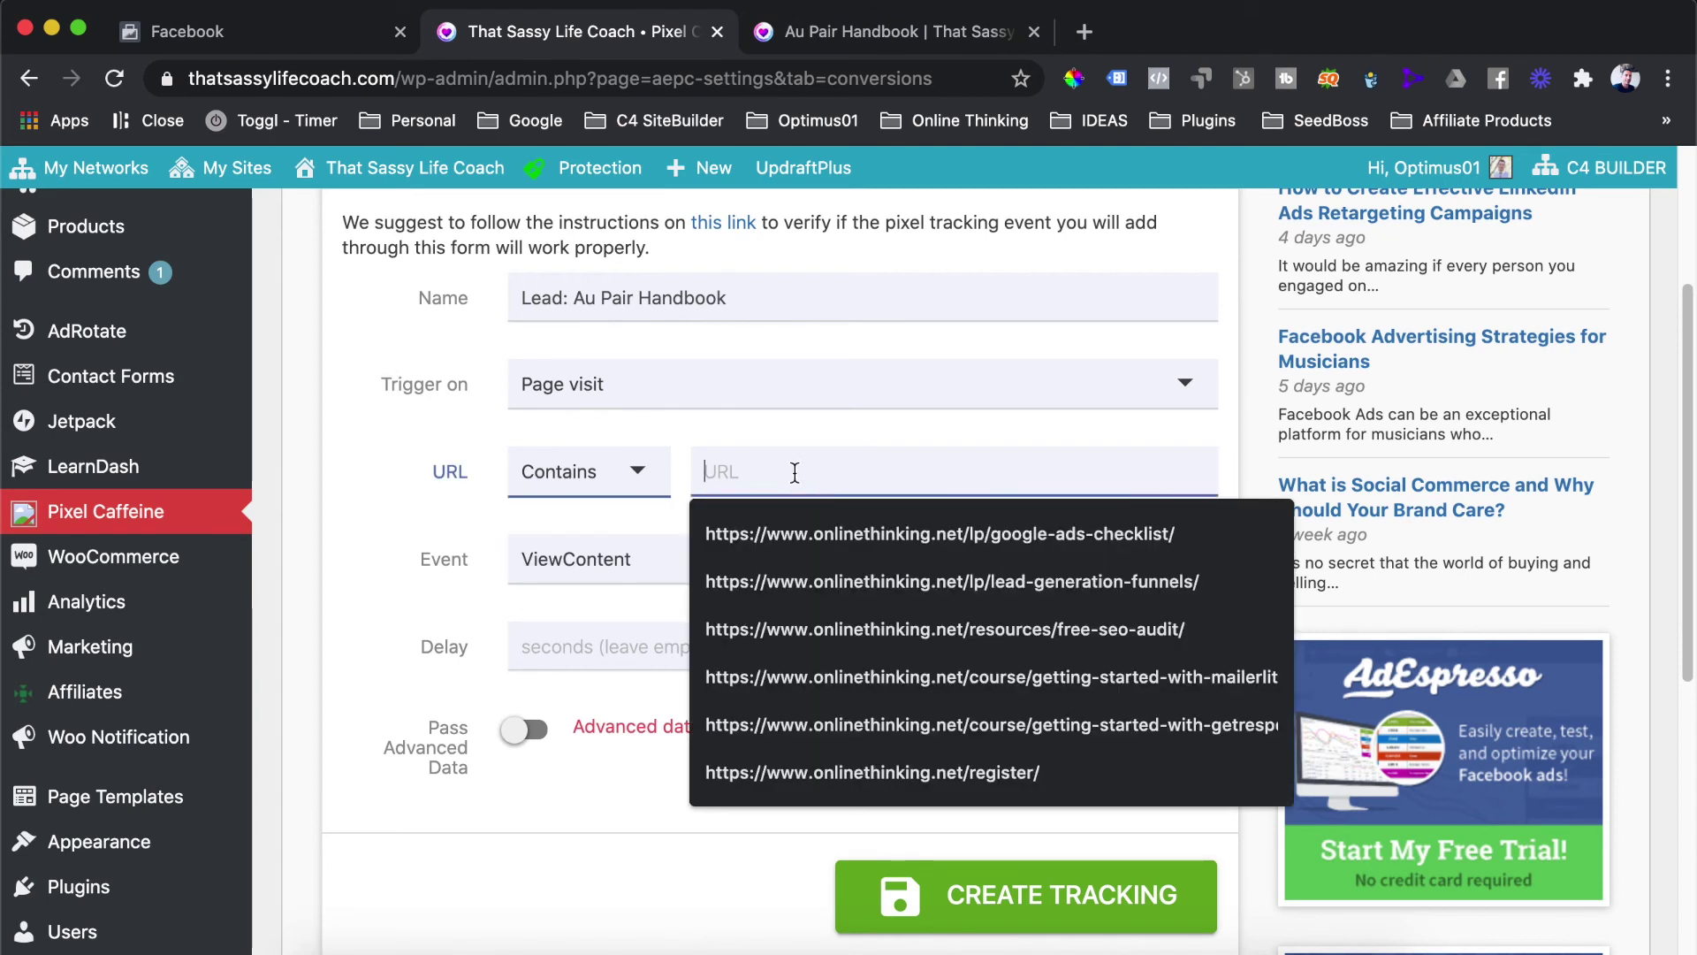
pyautogui.write('https://www.thatsassylifecoach.com/tp/au-pair-handbook/')
pyautogui.moveTo(762, 471); pyautogui.dragTo(702, 471)
pyautogui.press('BackSpace')
pyautogui.click(1168, 470)
pyautogui.click(480, 470)
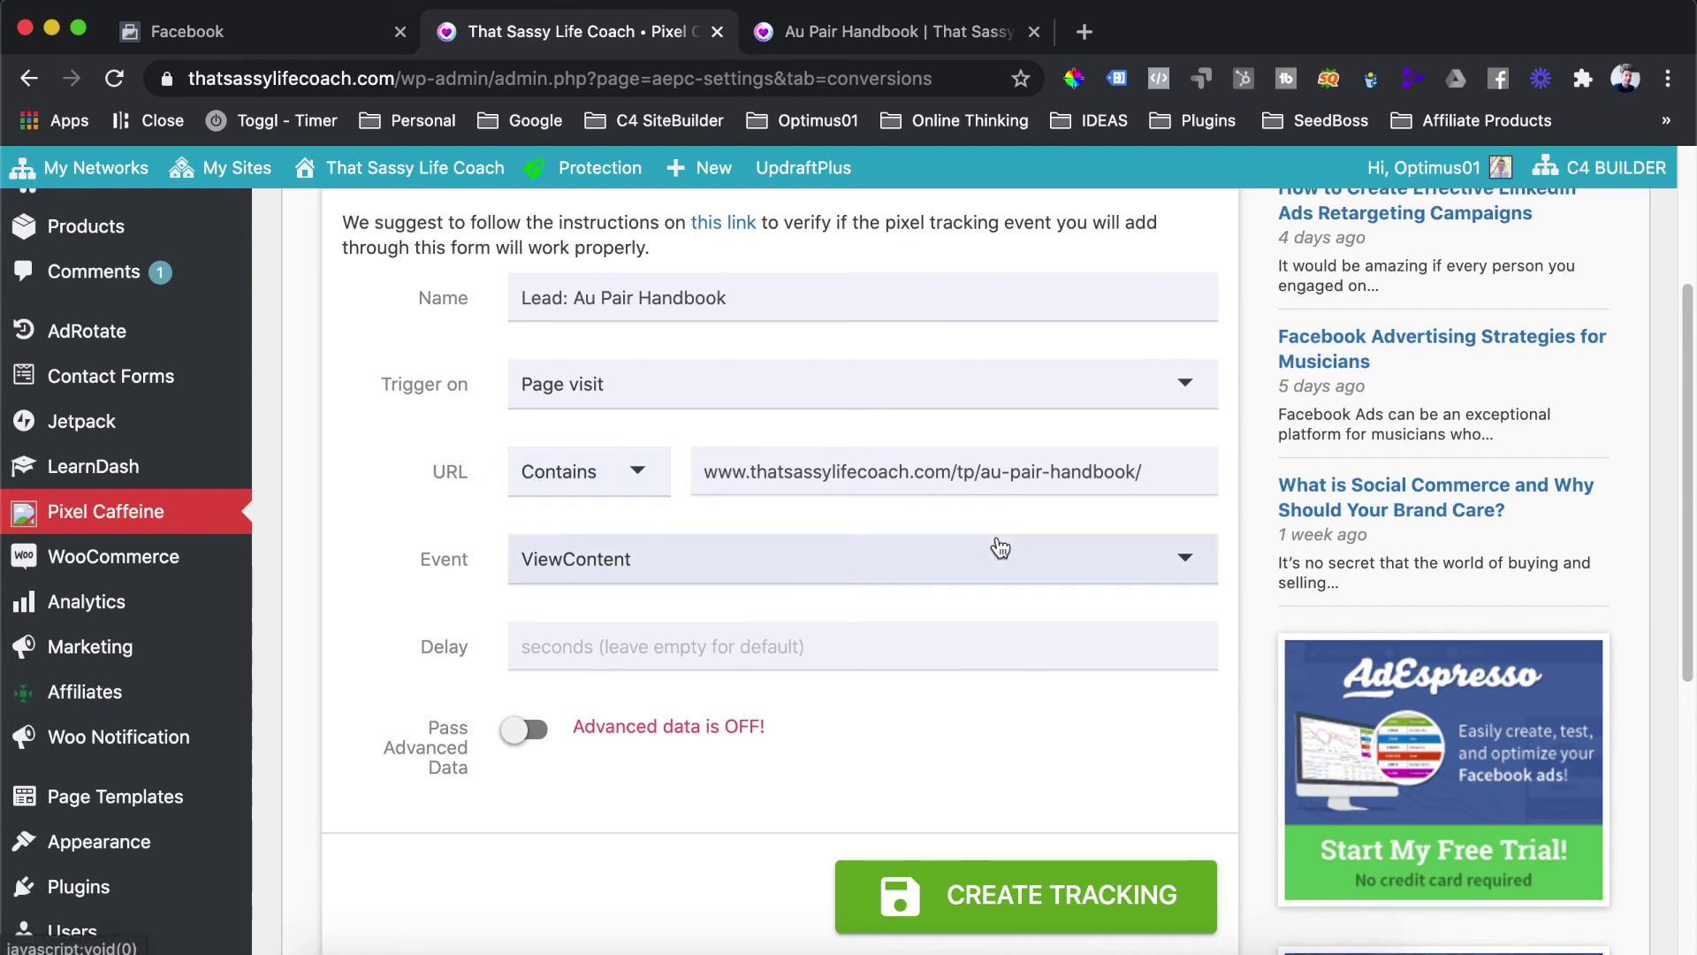
pyautogui.moveTo(1147, 469); pyautogui.dragTo(699, 469)
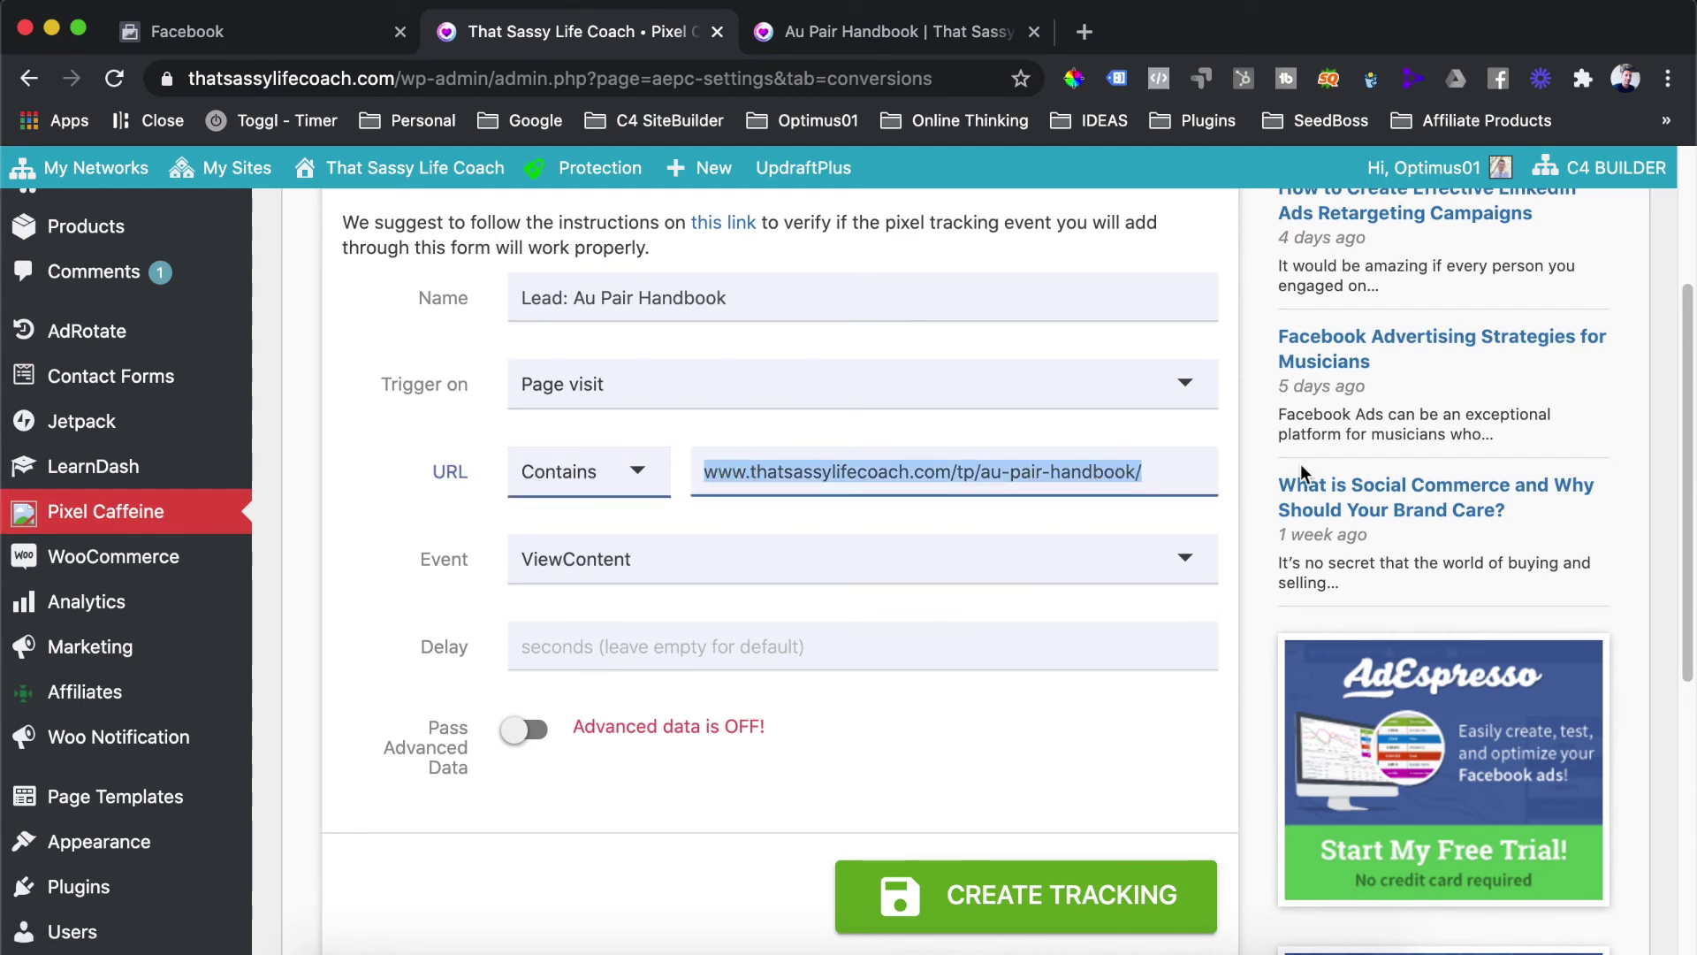
pyautogui.click(1197, 463)
# Step: Browse the available tracking events and choose ViewContent as the event
pyautogui.scroll(-1, 416, 569)
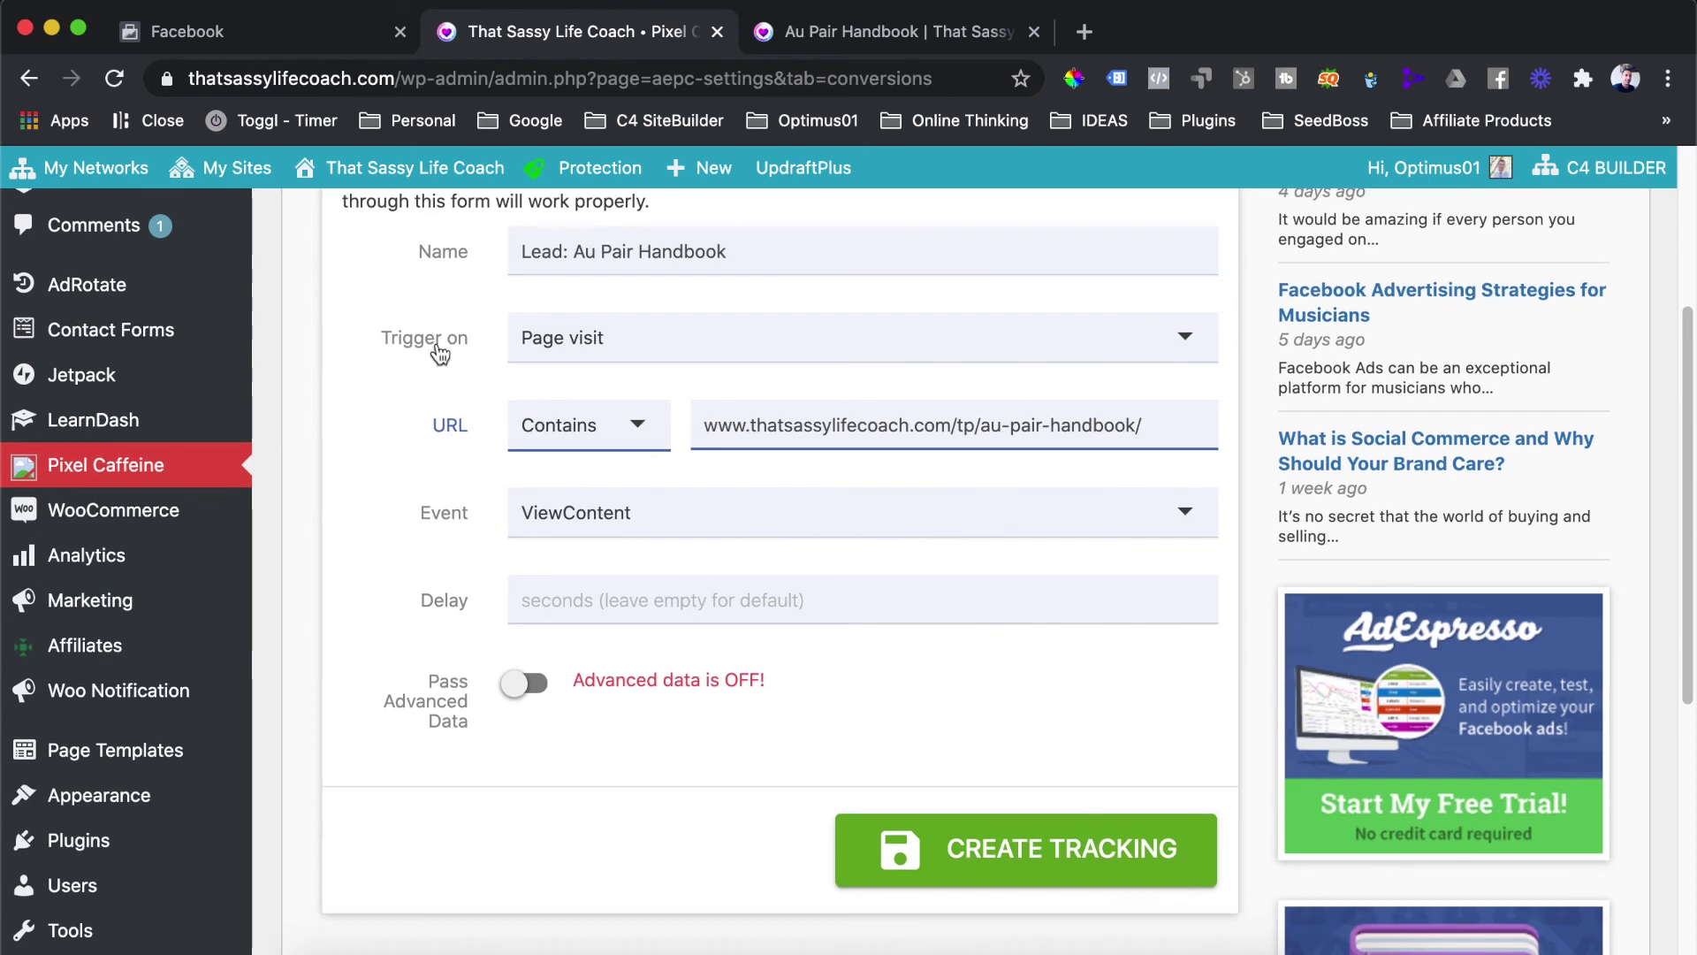
pyautogui.click(681, 517)
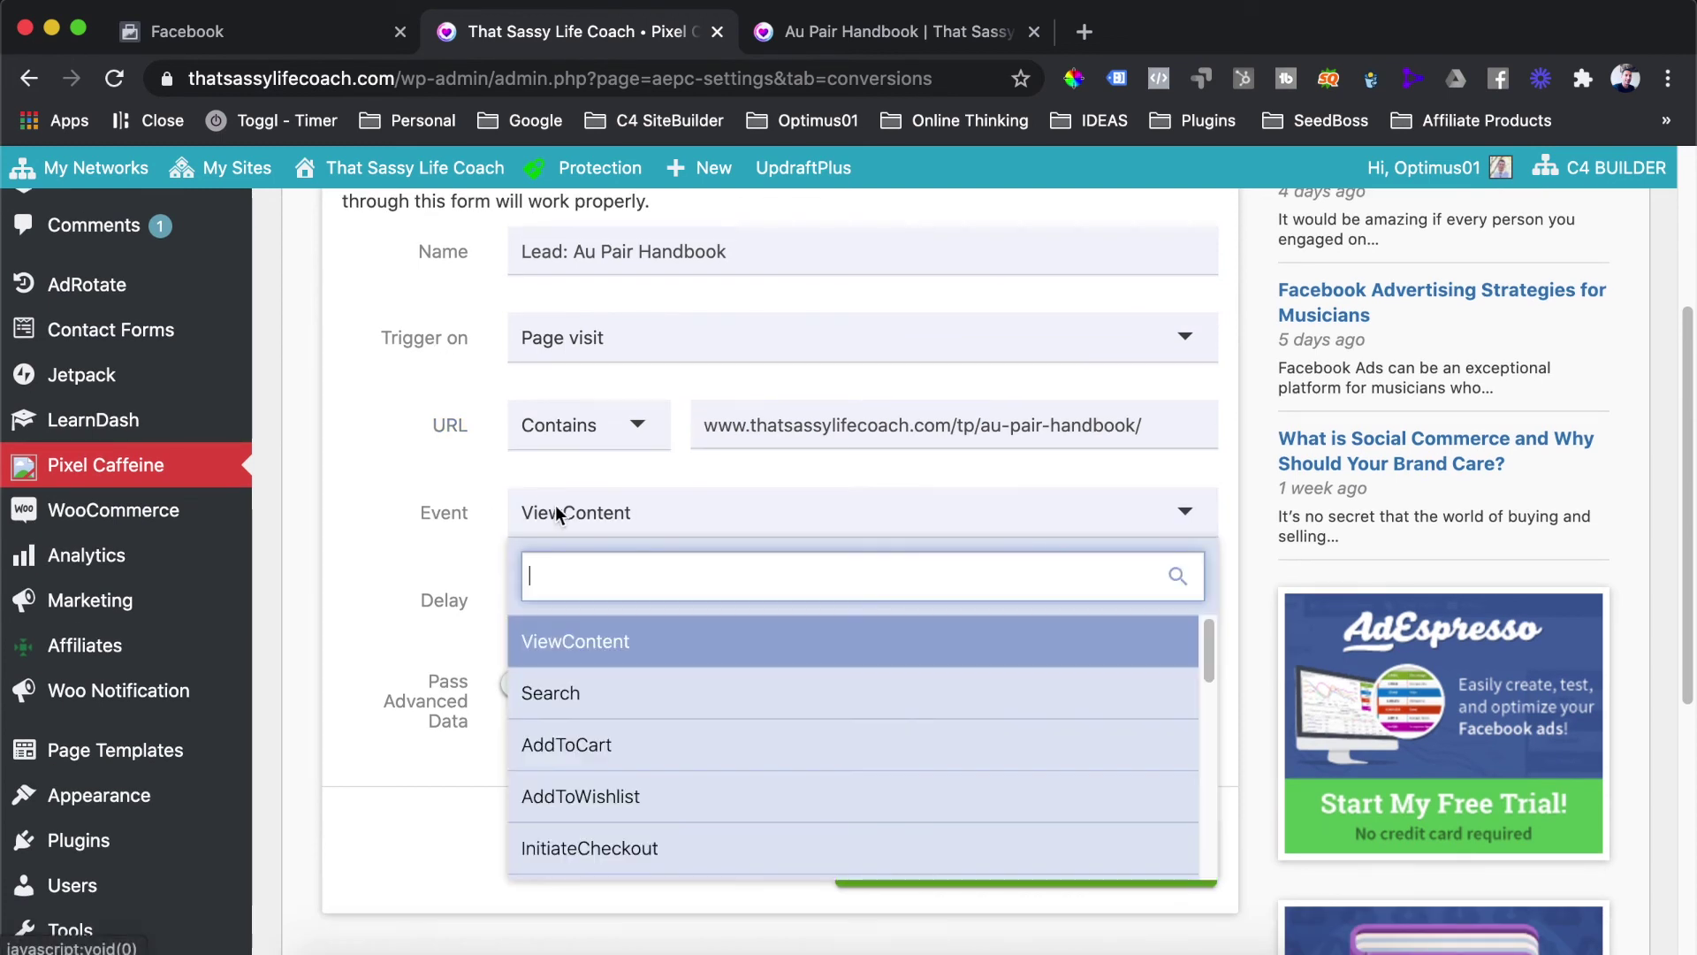
pyautogui.click(598, 640)
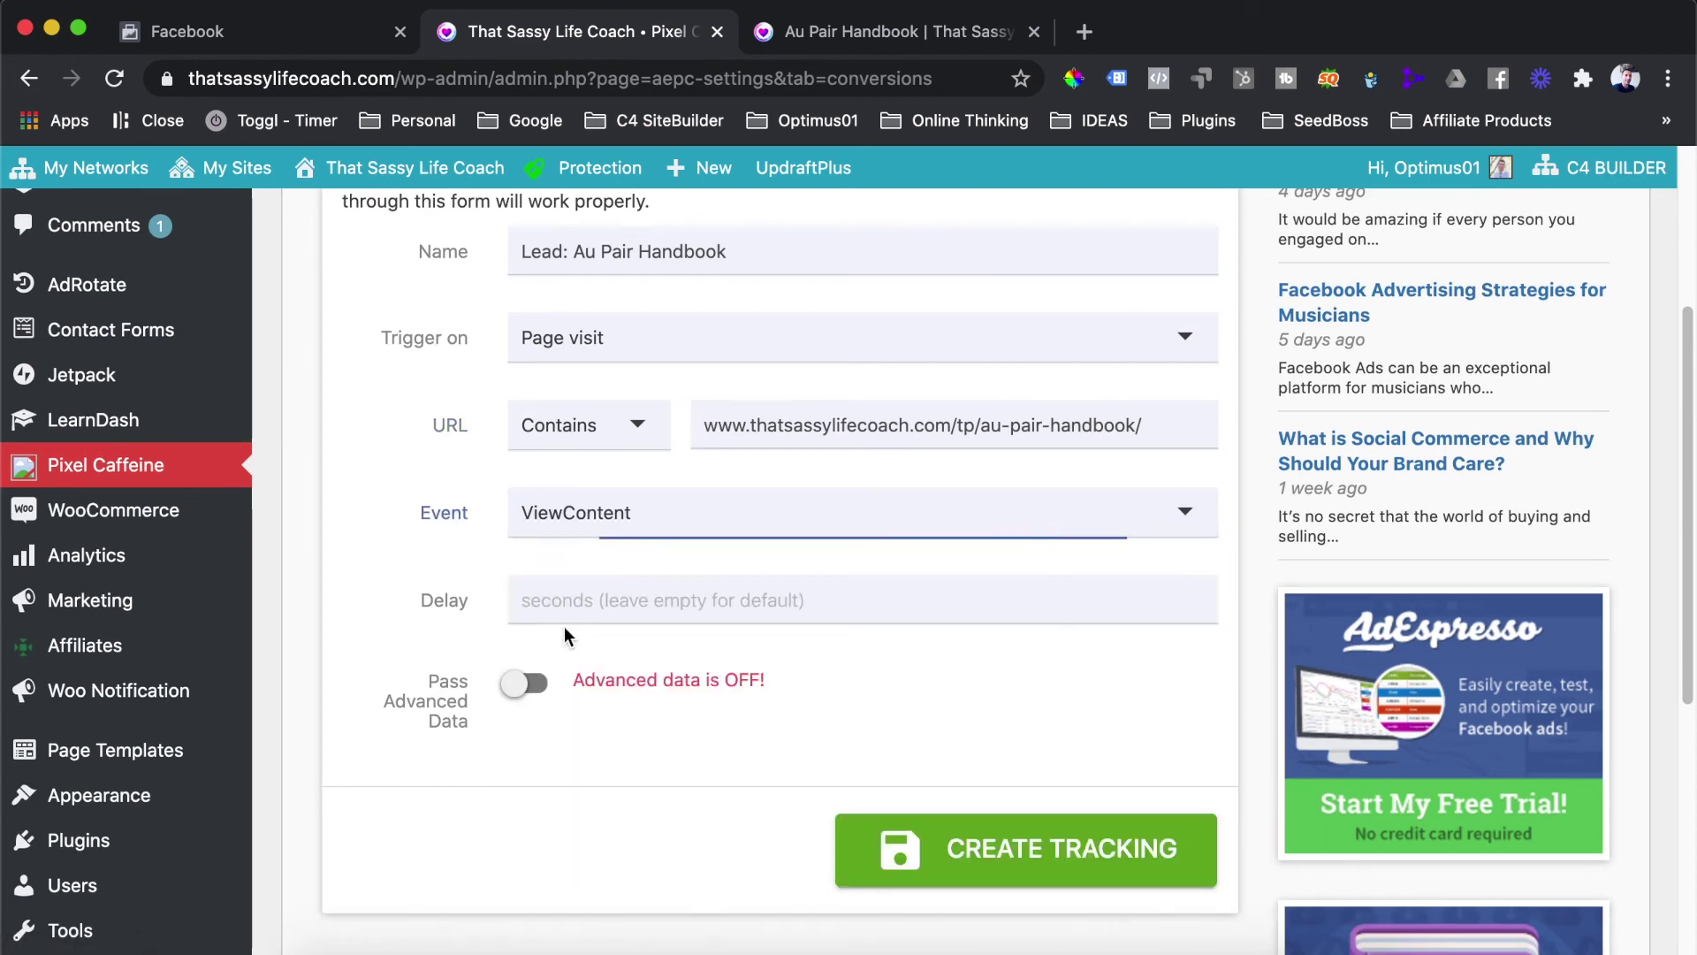
pyautogui.click(575, 512)
pyautogui.moveTo(1209, 649); pyautogui.dragTo(1186, 576)
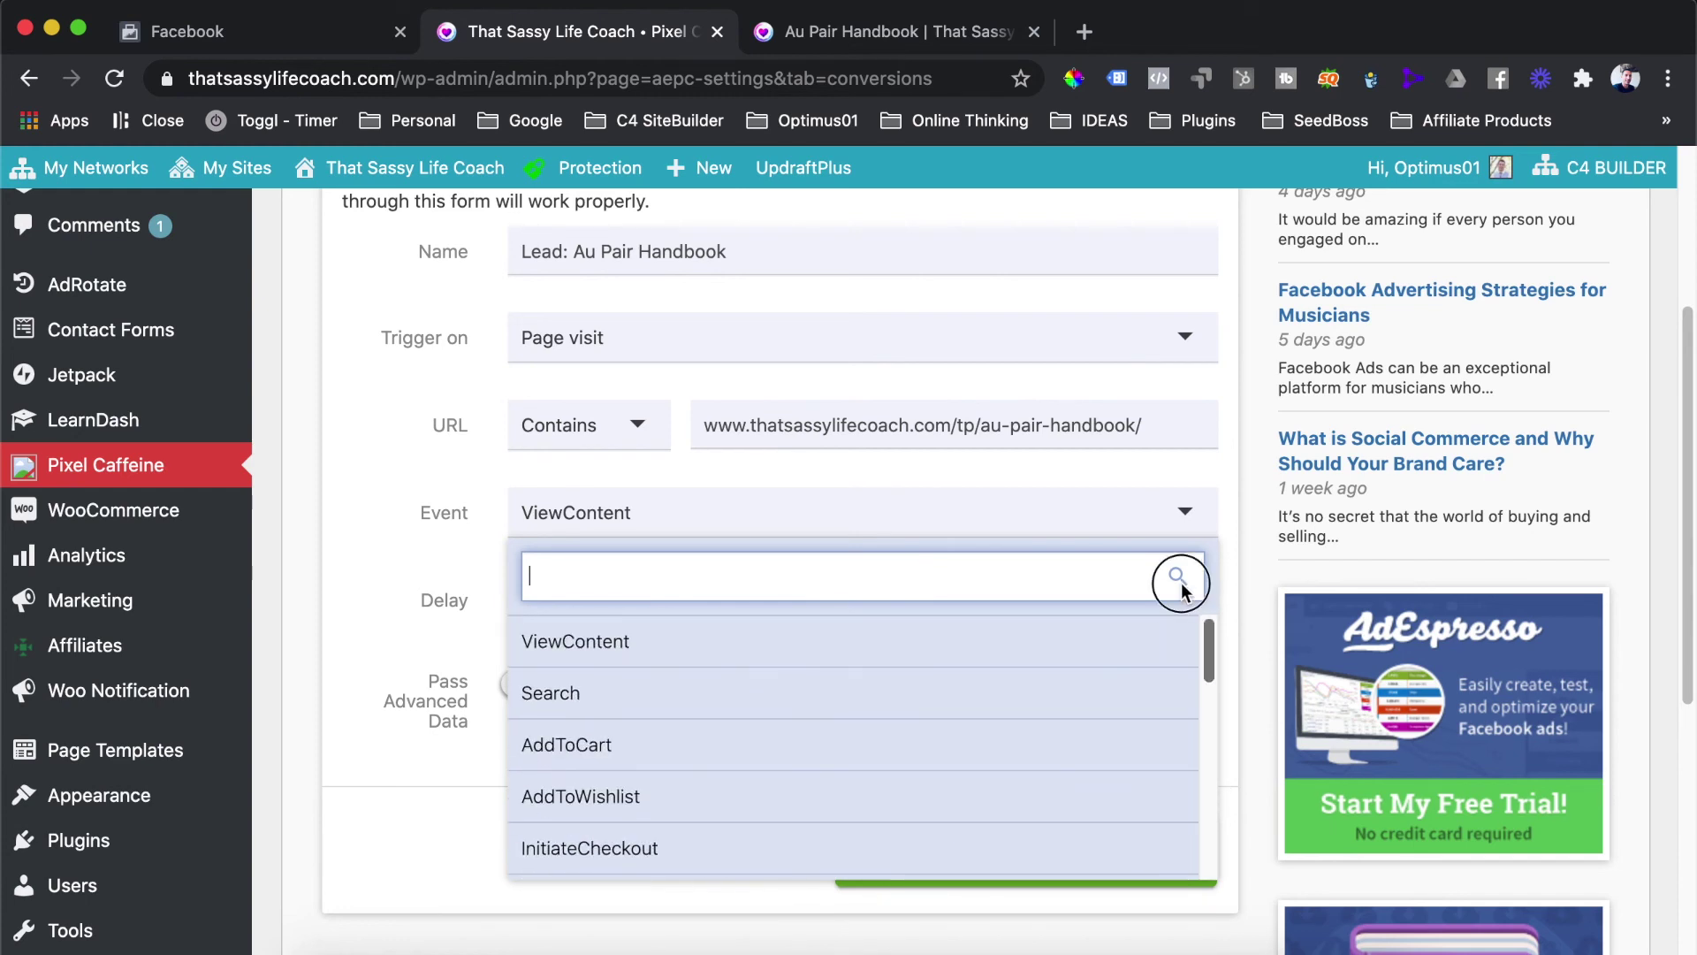
pyautogui.click(621, 651)
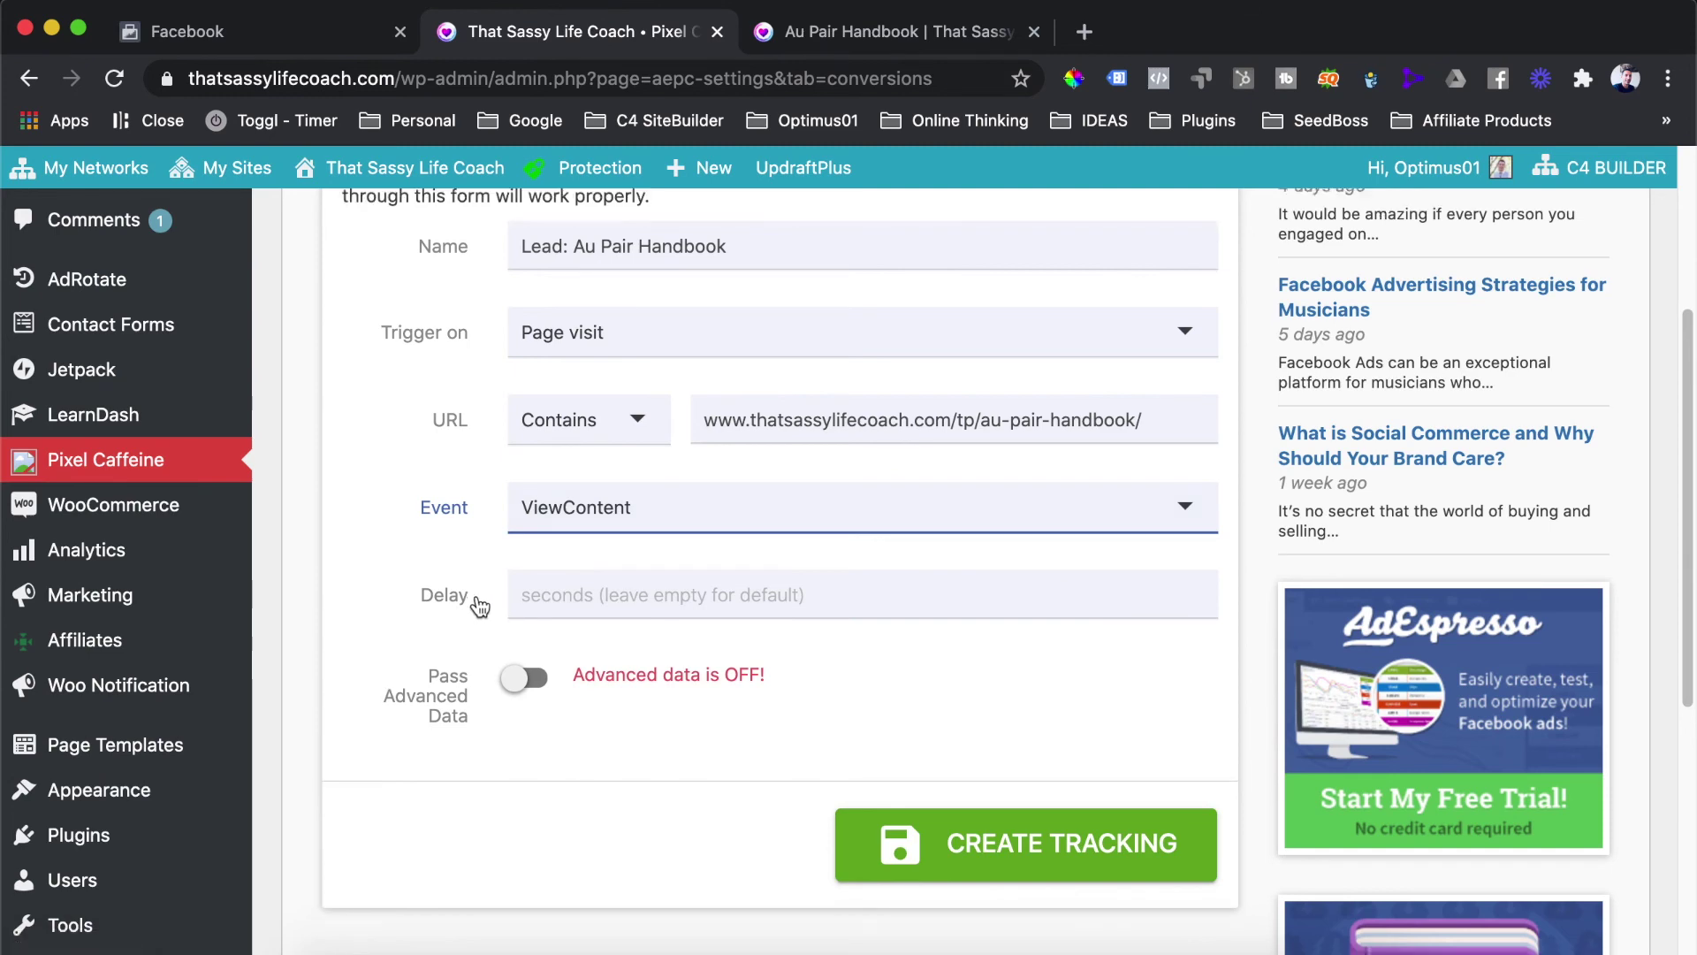
# Step: Create the tracking with no delay and advanced data off, and check its entry in the Active Tracking list
pyautogui.scroll(-1, 481, 599)
pyautogui.scroll(1, 621, 758)
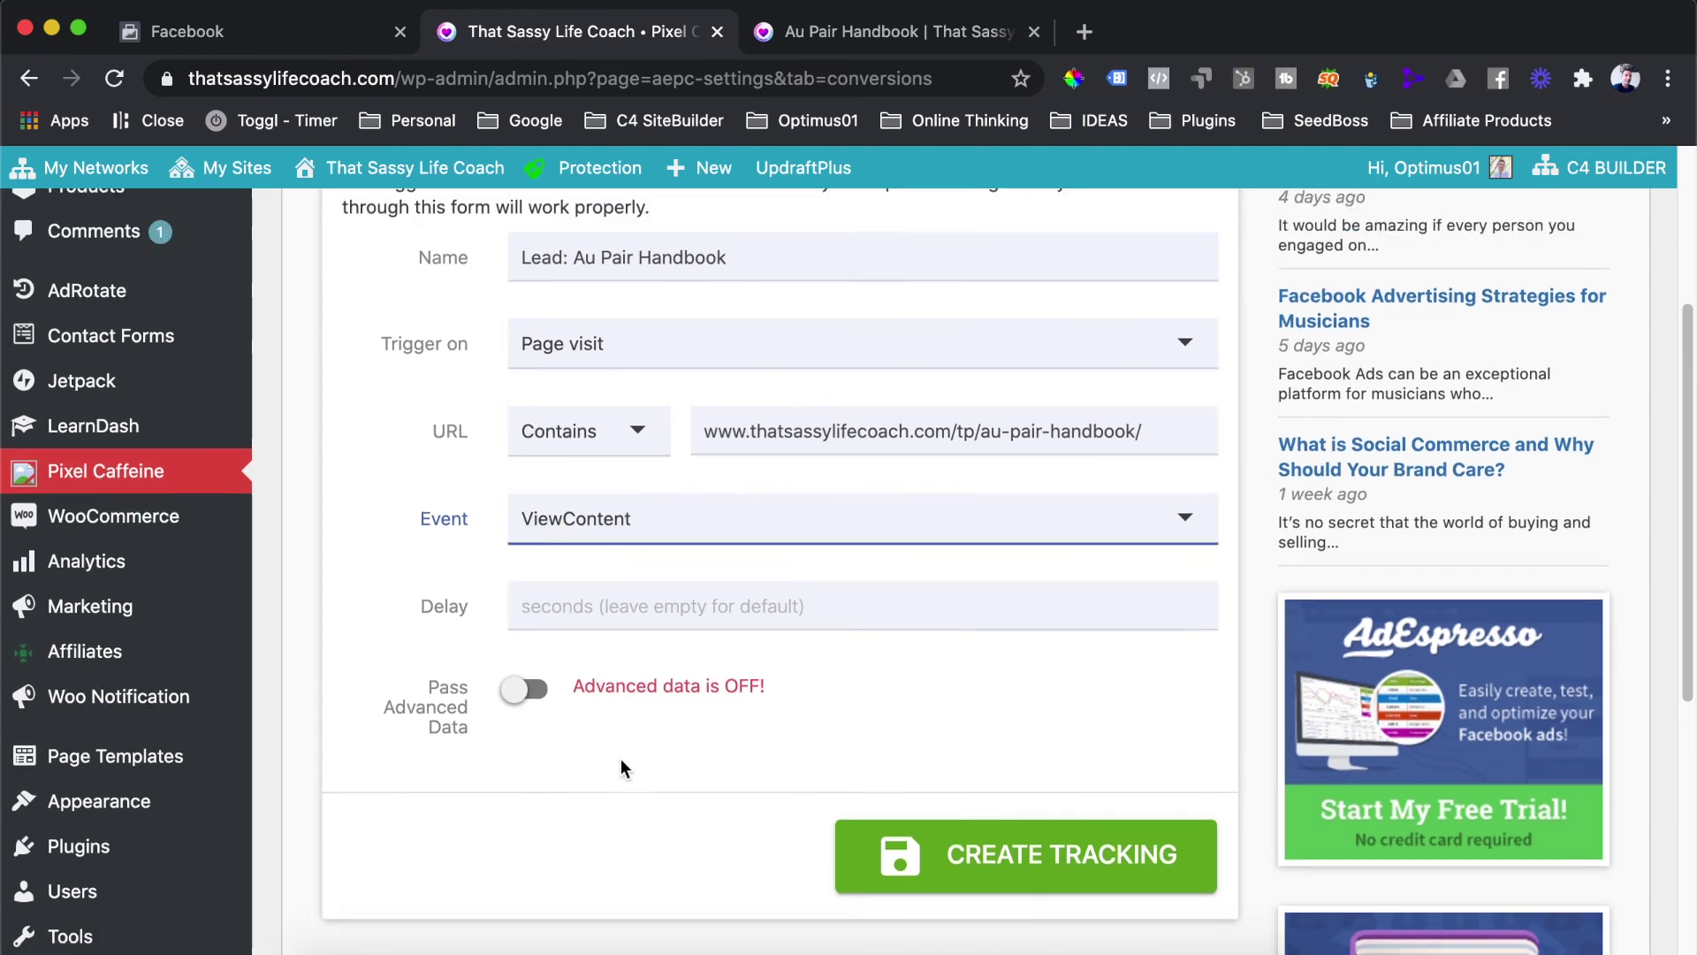
pyautogui.scroll(-5, 659, 725)
pyautogui.click(1016, 623)
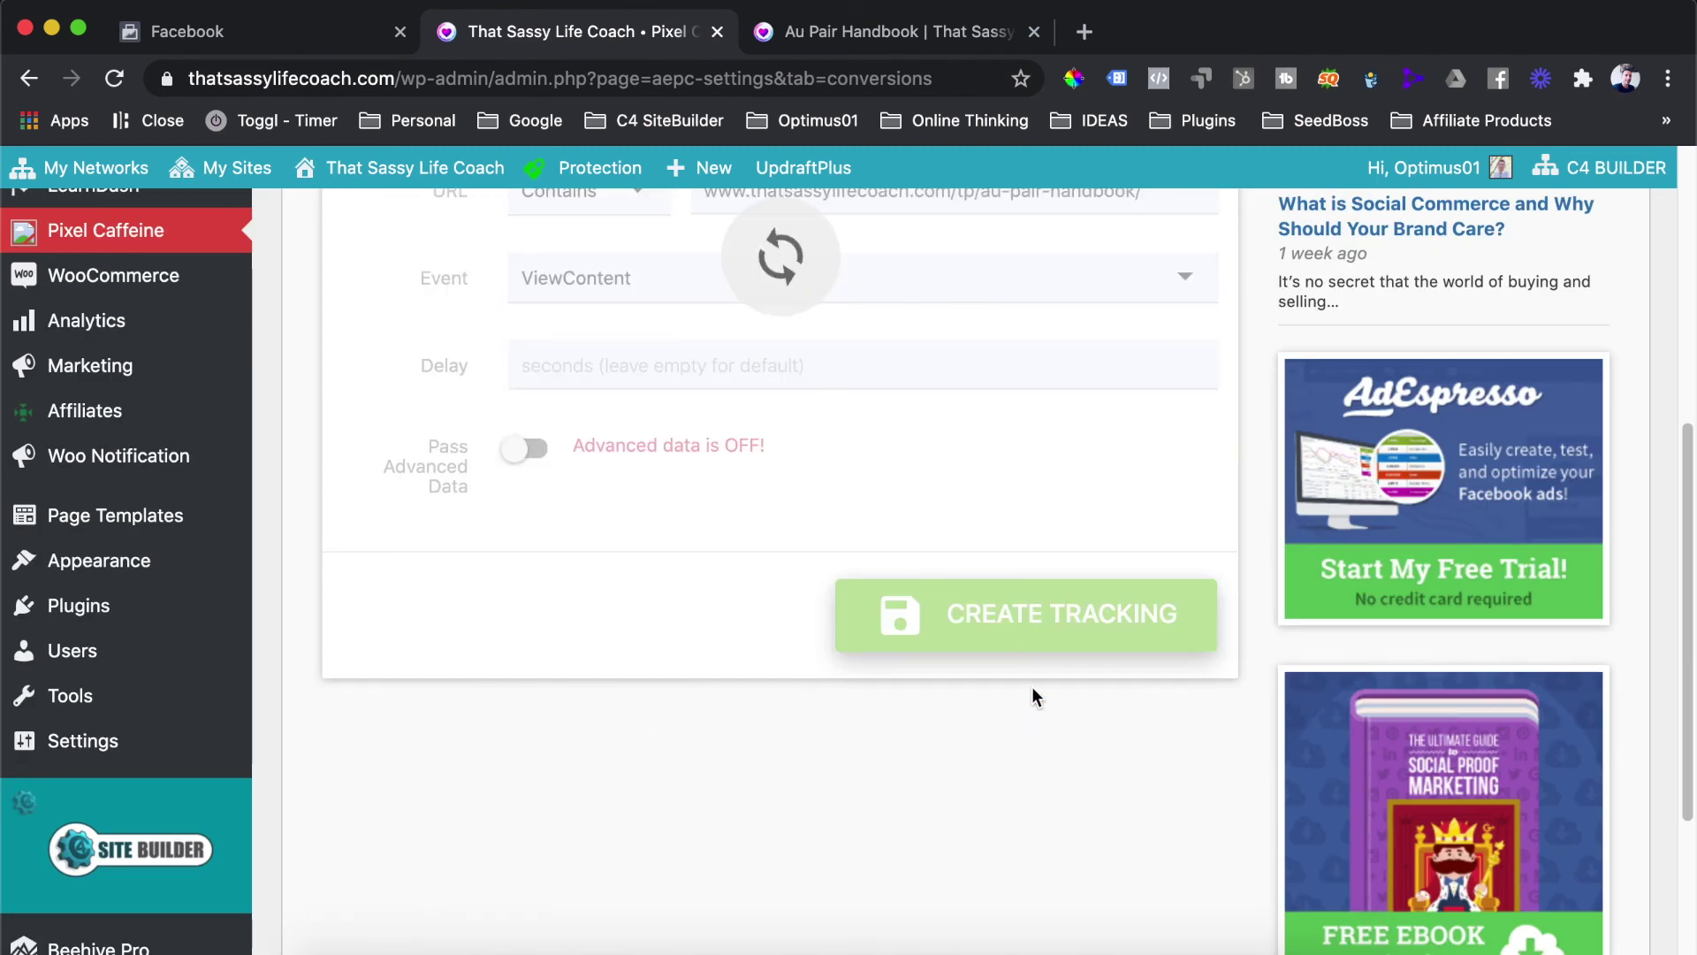
pyautogui.scroll(5, 1047, 725)
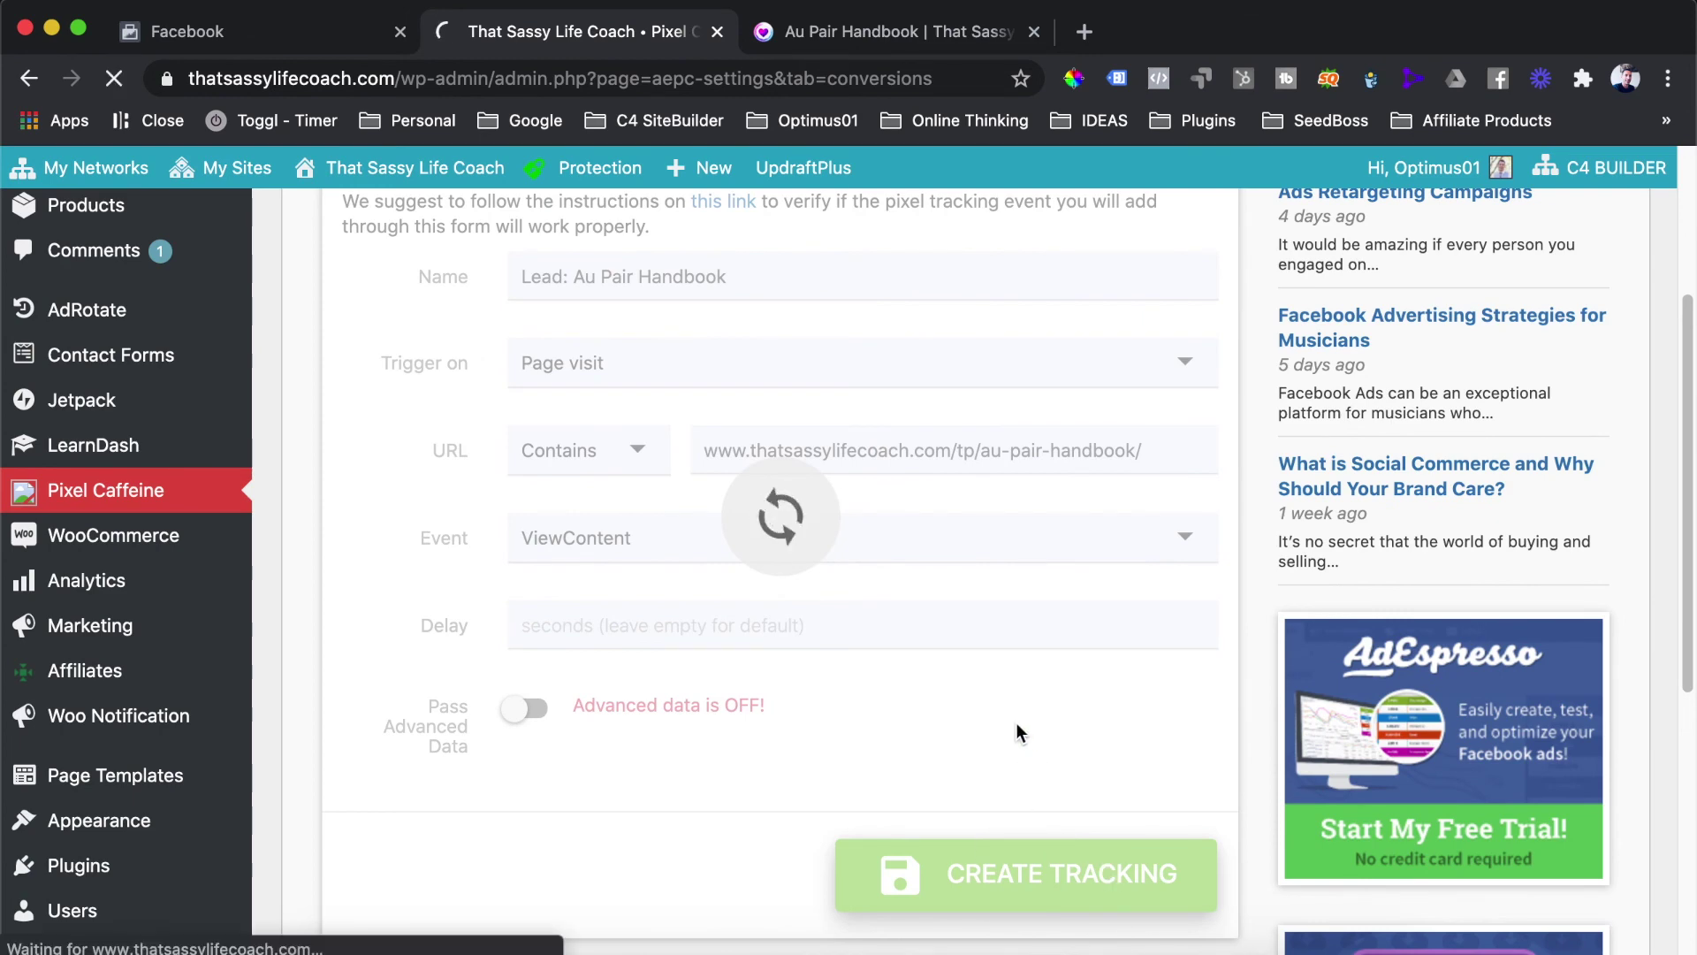
pyautogui.scroll(2, 1016, 723)
pyautogui.scroll(2, 1004, 707)
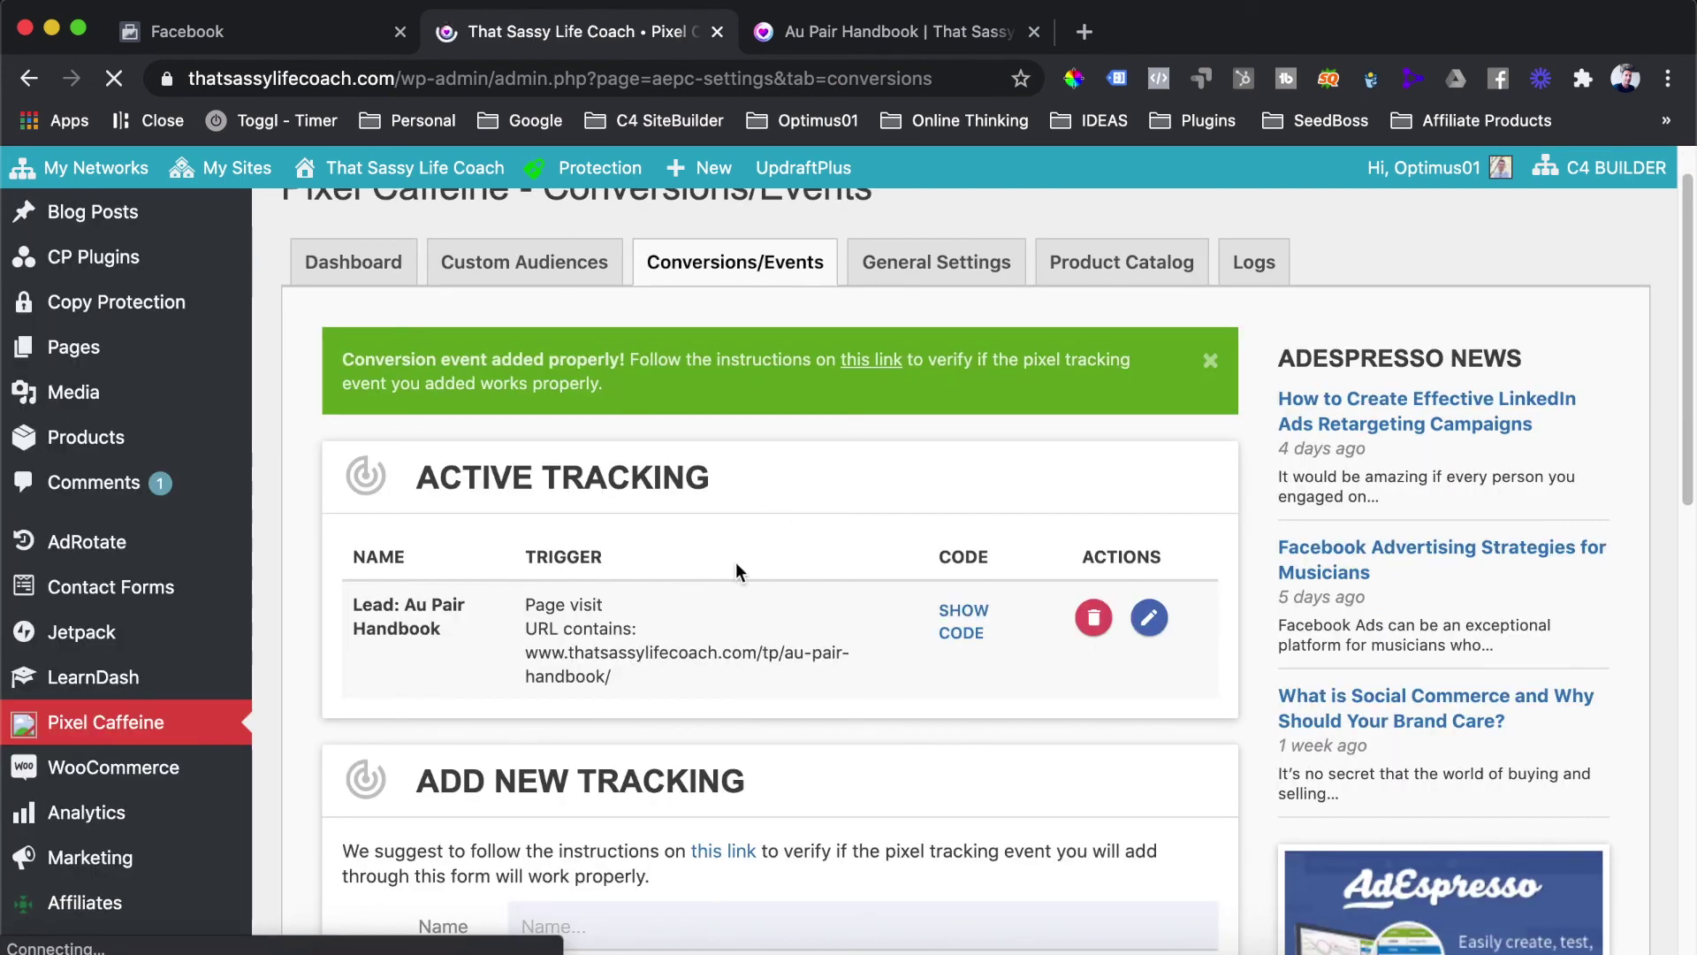
pyautogui.scroll(-1, 777, 508)
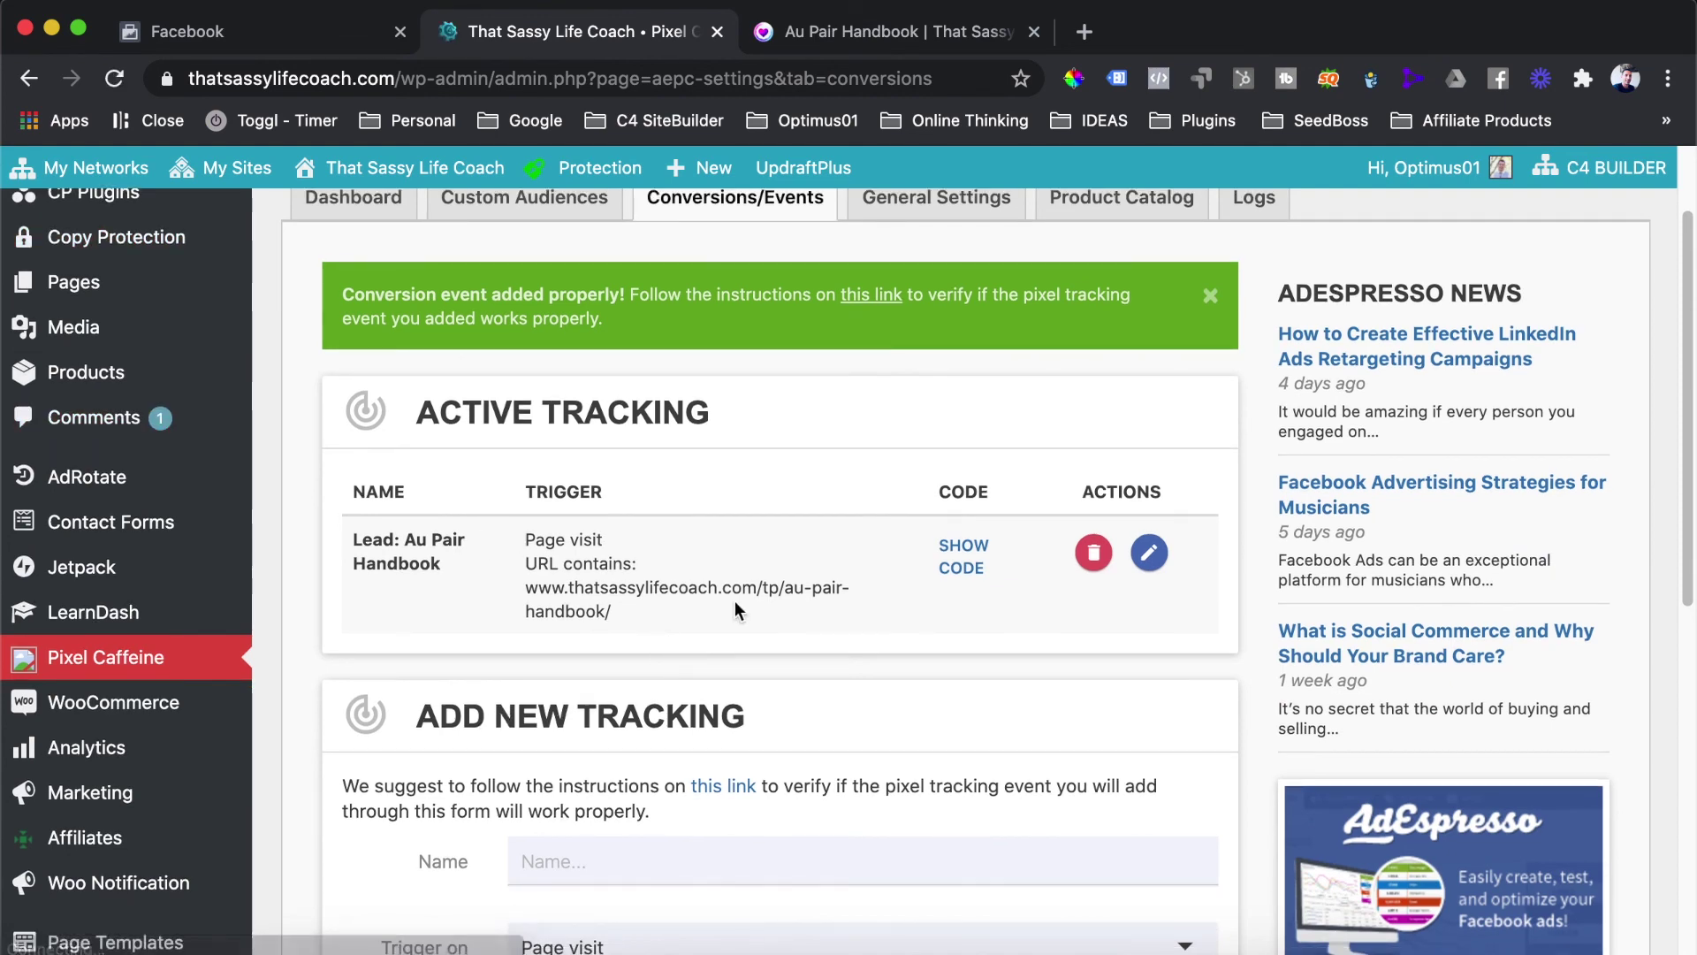
pyautogui.scroll(1, 510, 490)
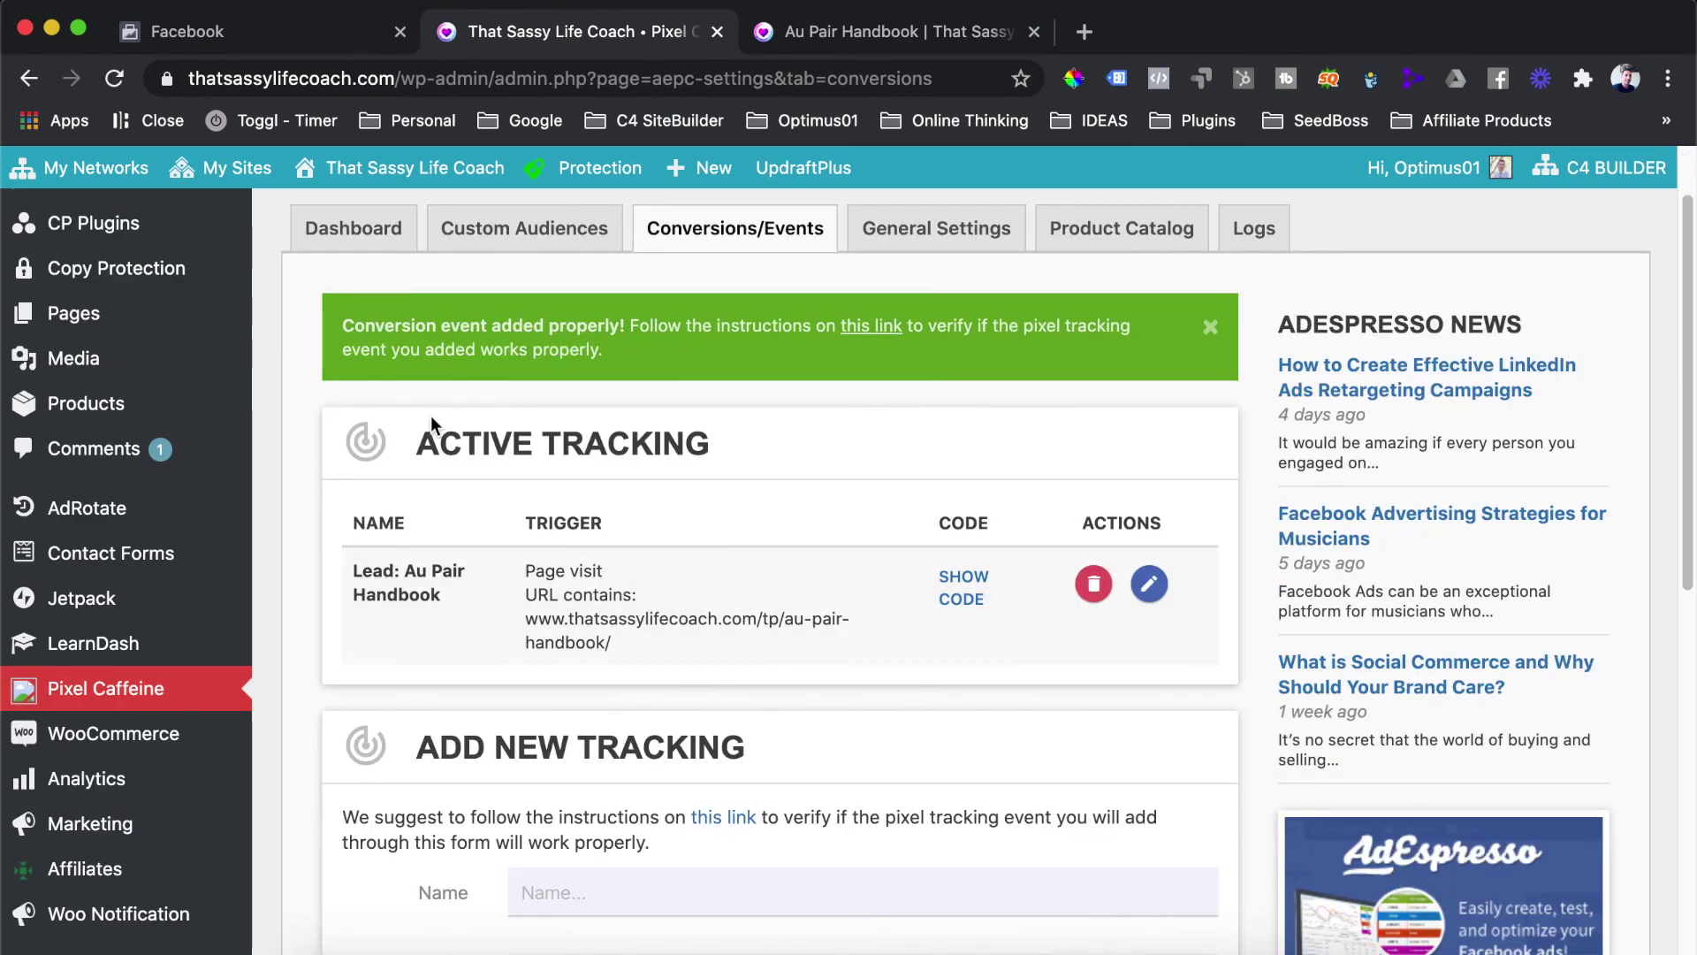
pyautogui.scroll(3, 672, 610)
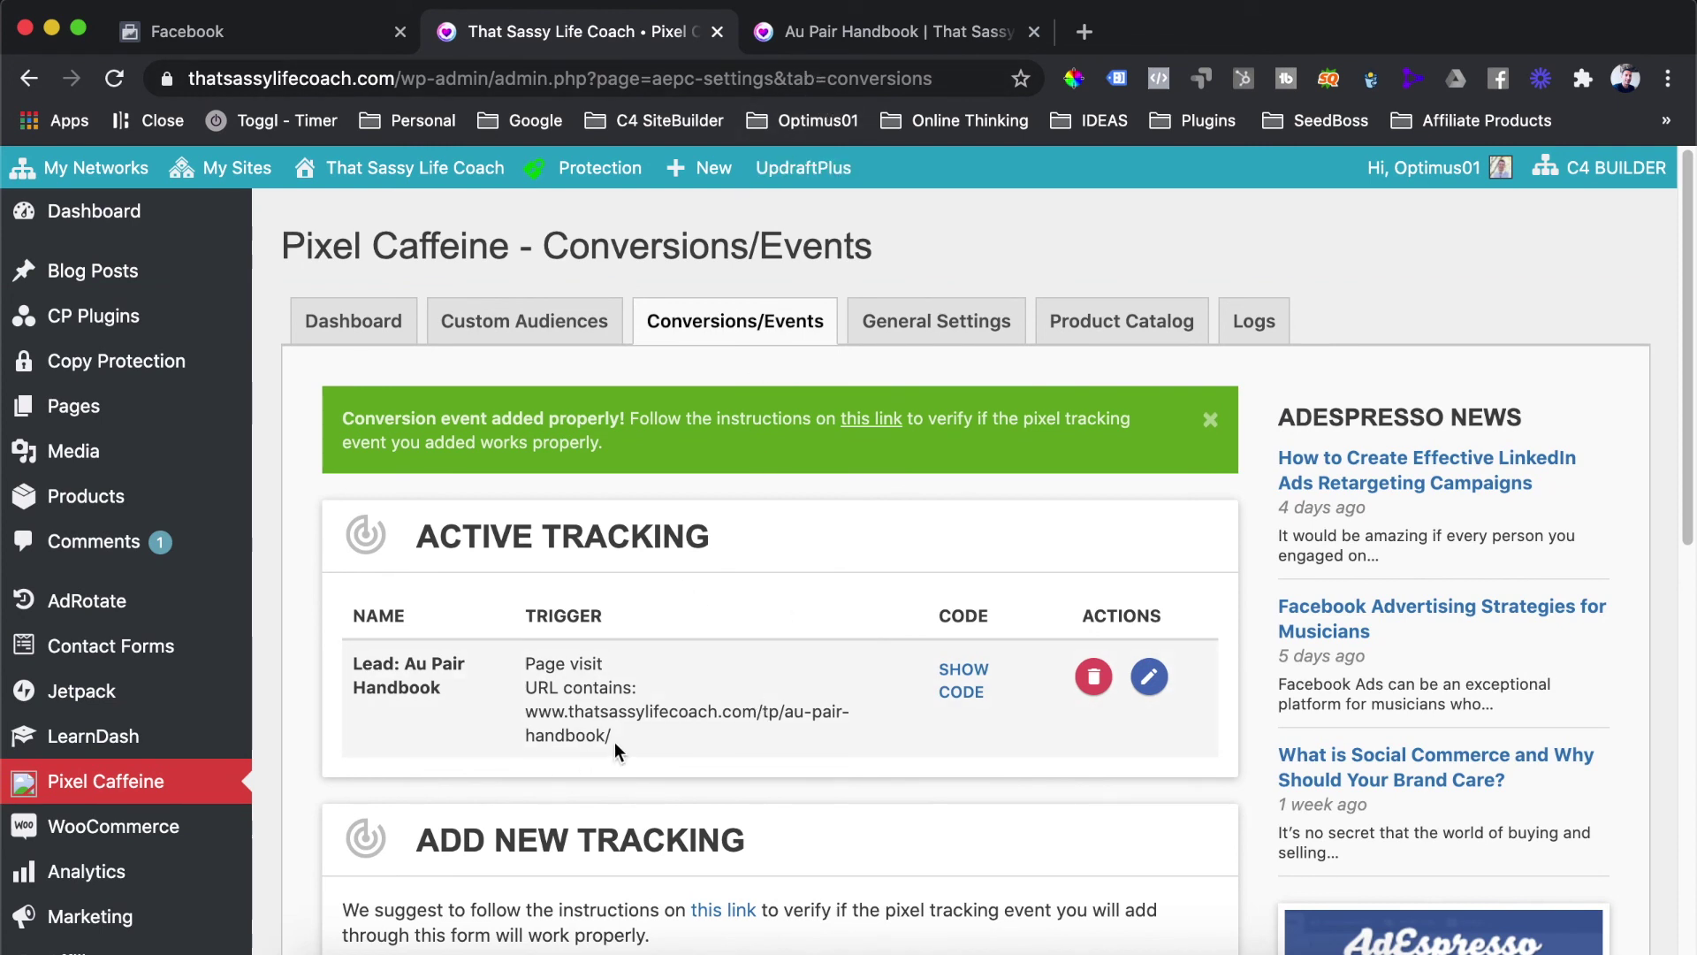
# Step: Open the active tracking's trigger URL in a new browser tab and list the page's events in Facebook Pixel Helper
pyautogui.moveTo(614, 741); pyautogui.dragTo(527, 713)
pyautogui.press('super+c')
pyautogui.moveTo(911, 170)
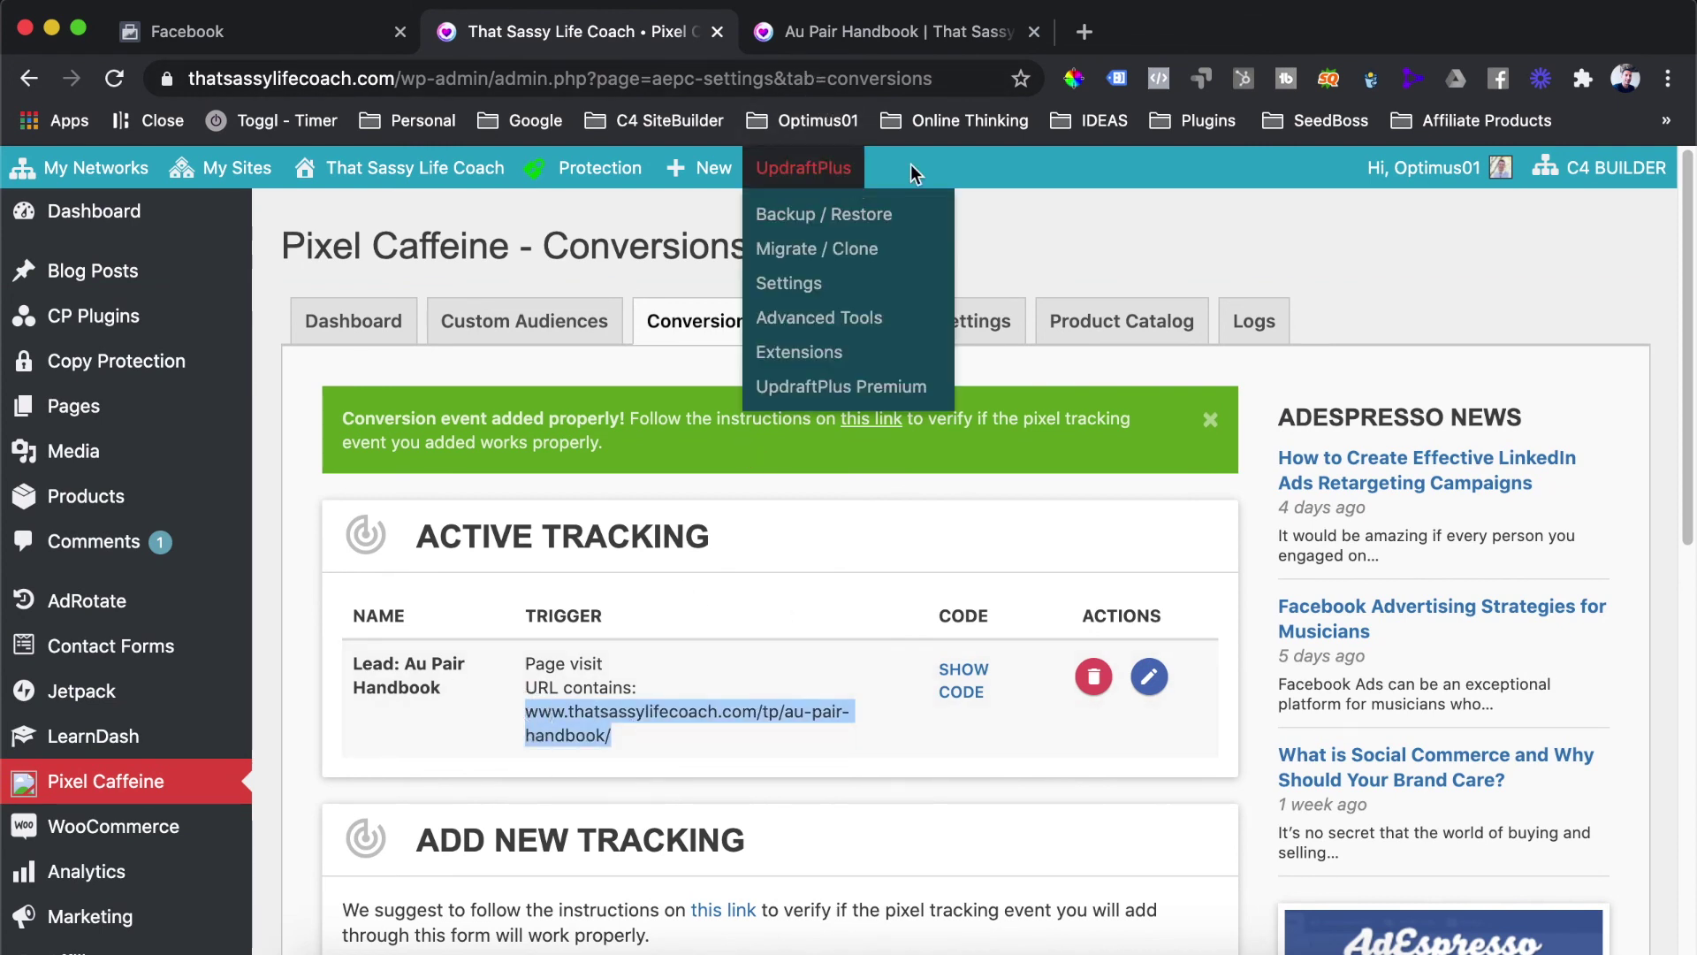
pyautogui.click(1086, 34)
pyautogui.press('super+v')
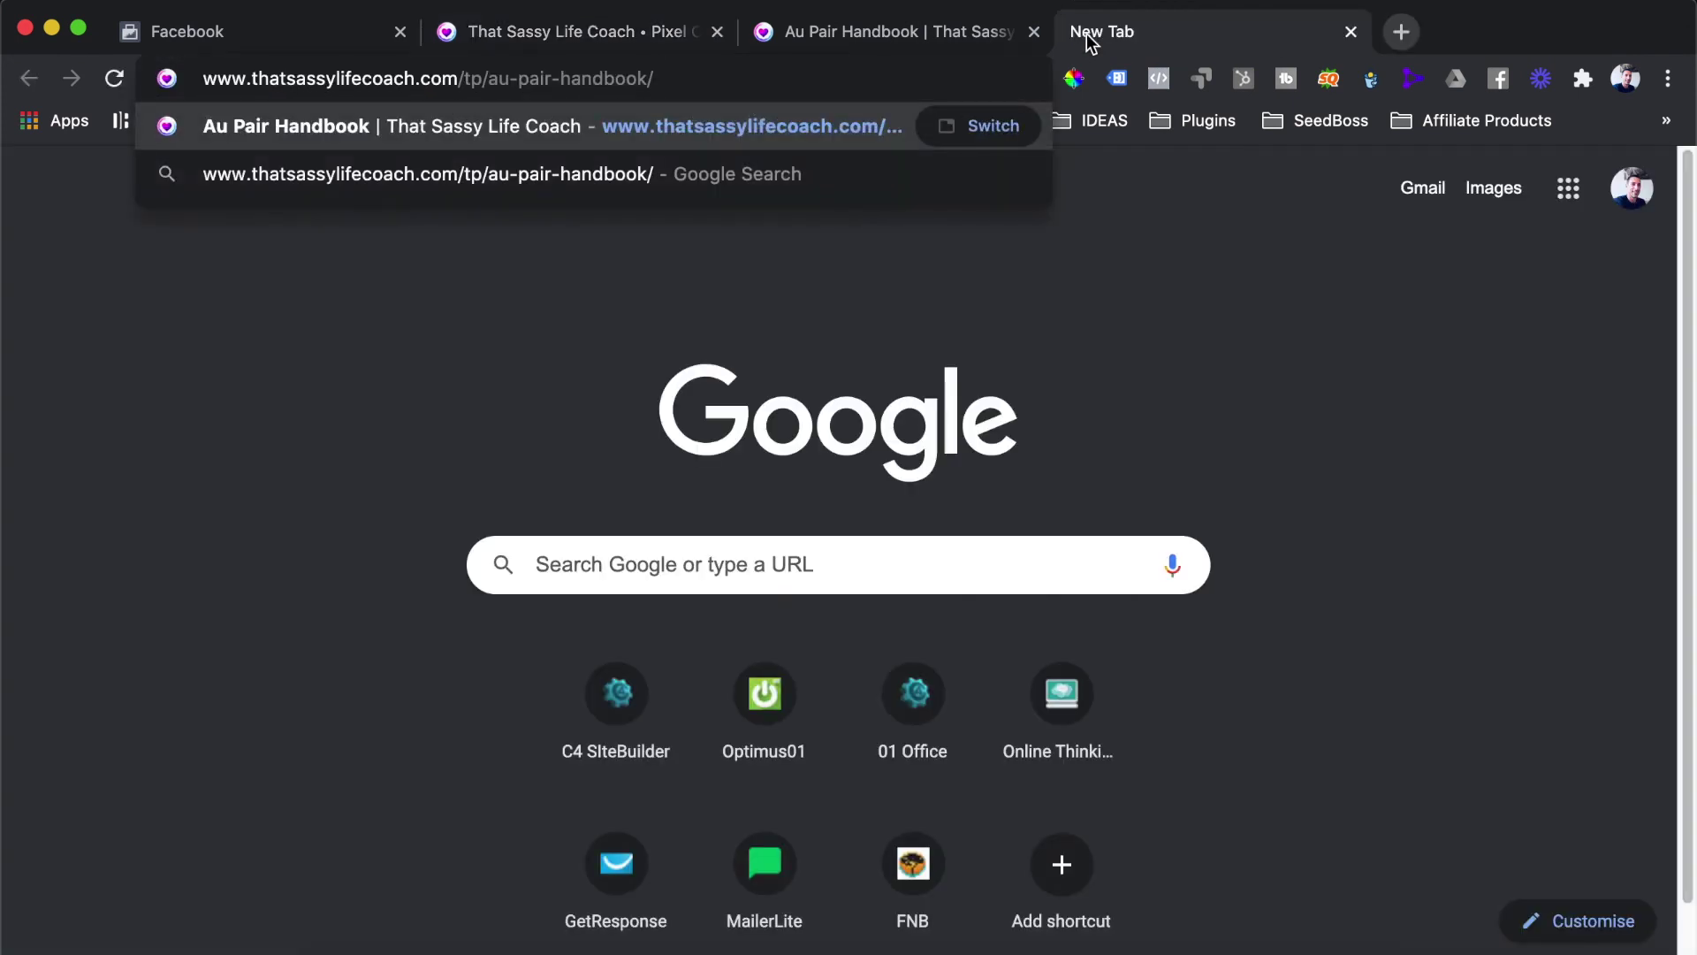
pyautogui.press('Return')
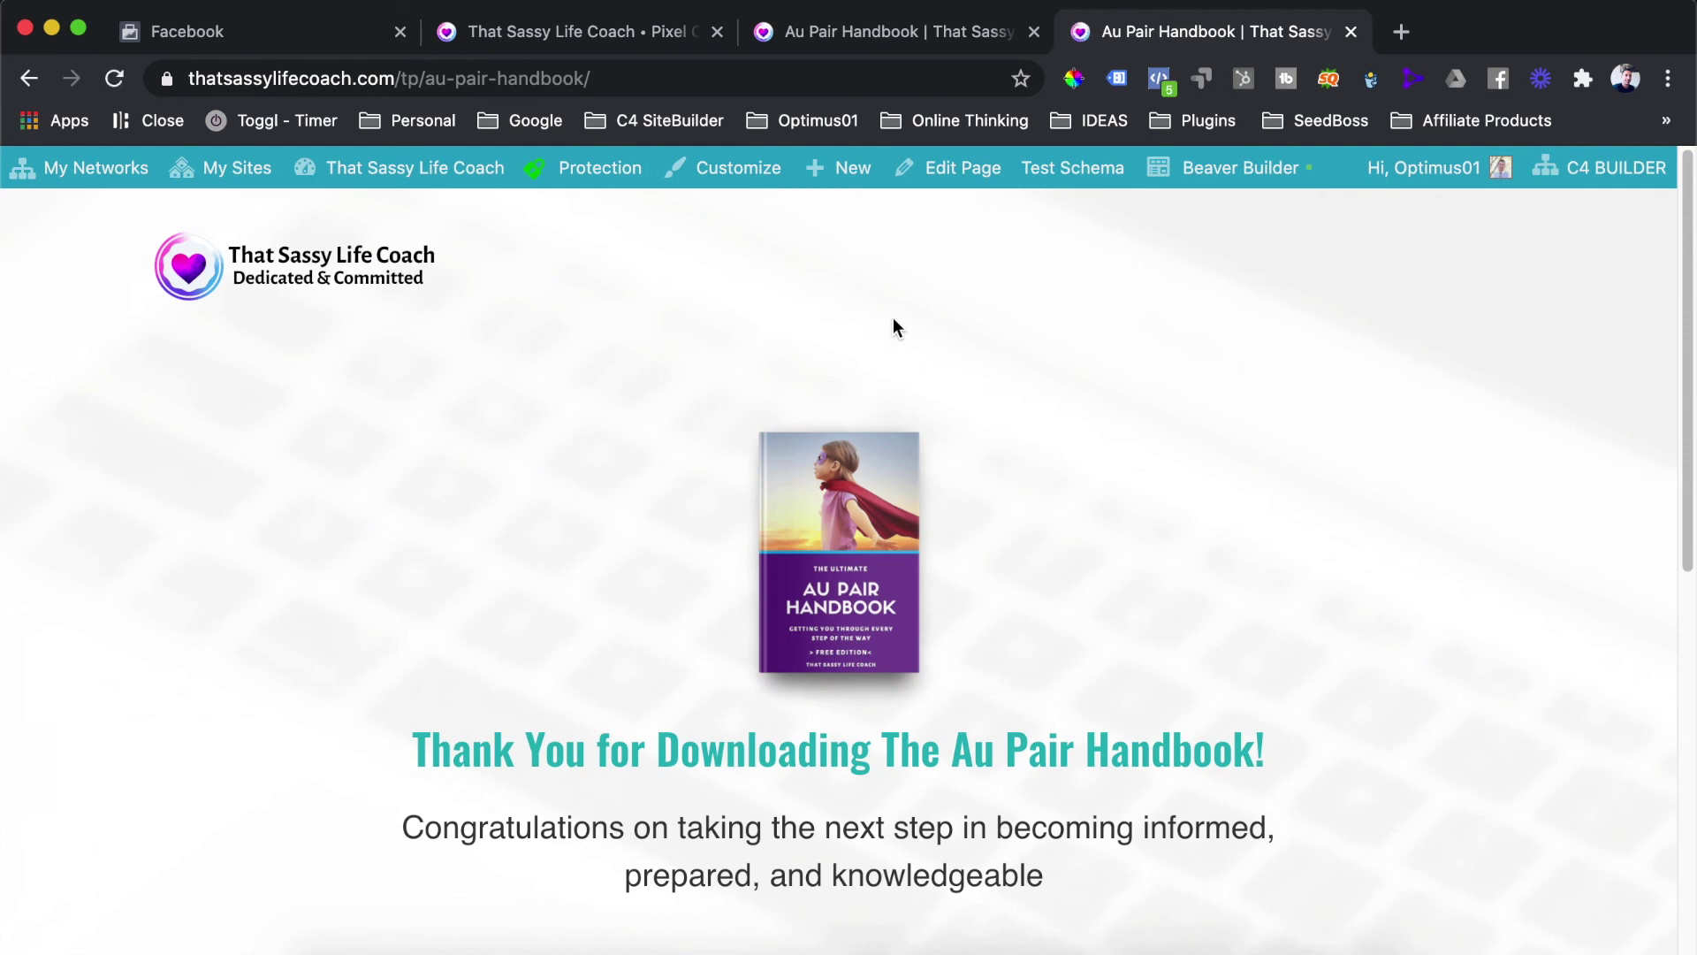
pyautogui.click(1159, 78)
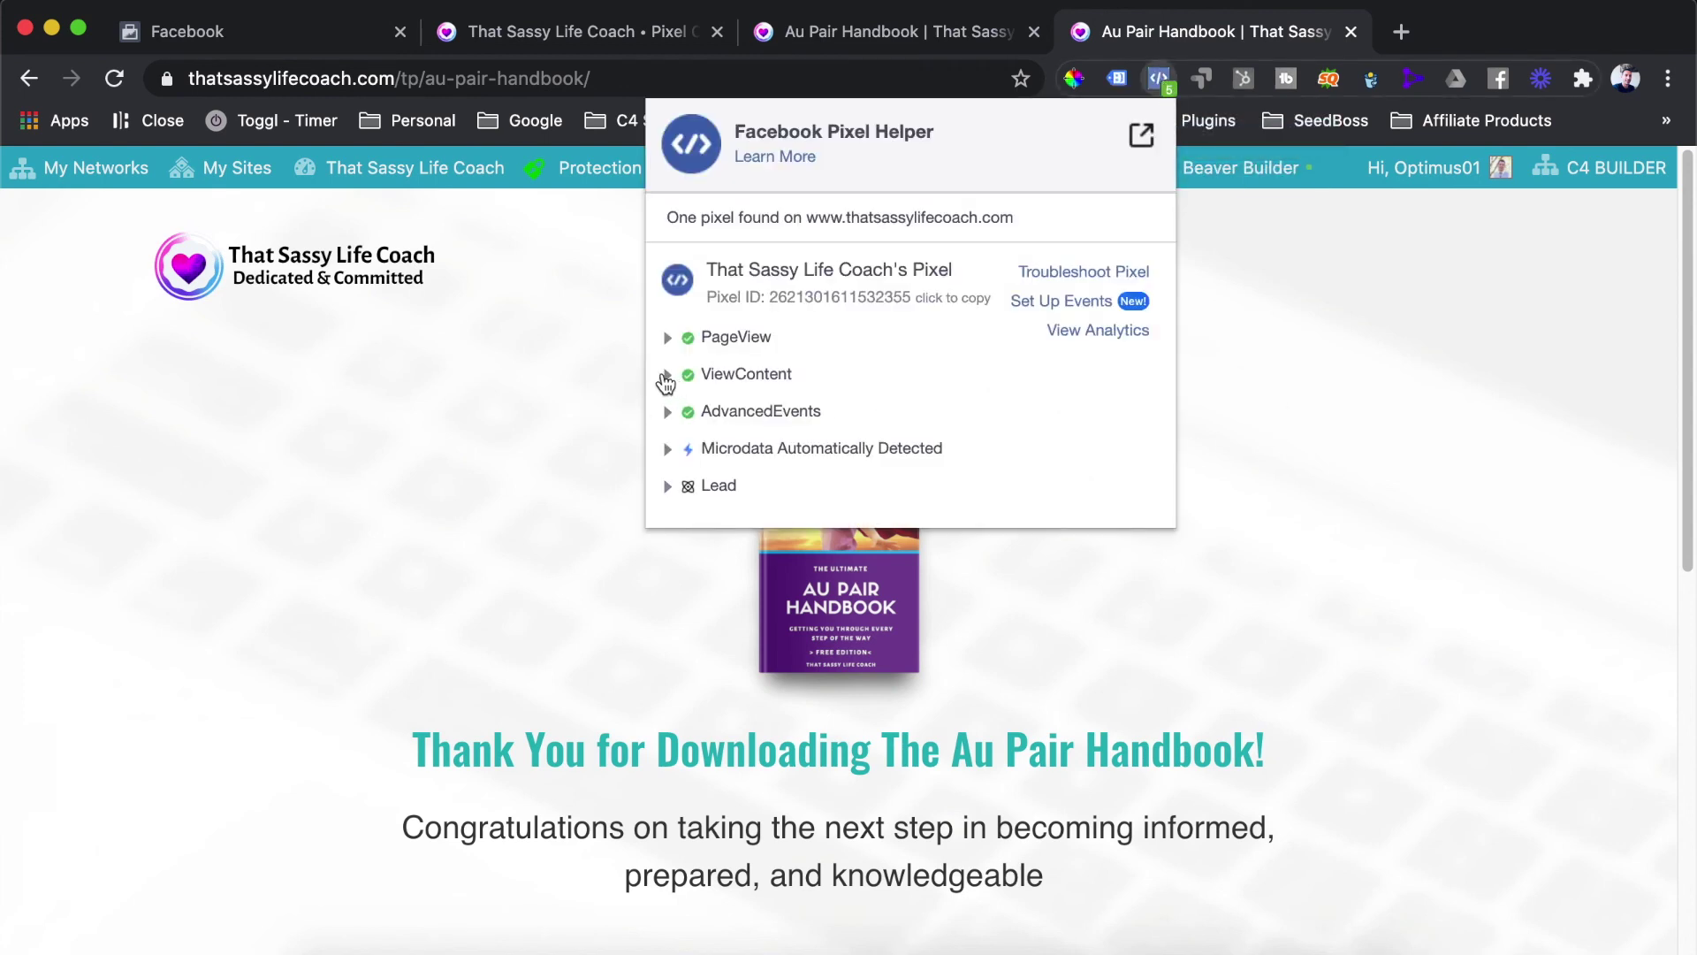
# Step: Return to Pixel Caffeine's conversions page and show the code of the Lead: Au Pair Handbook tracking
pyautogui.click(639, 27)
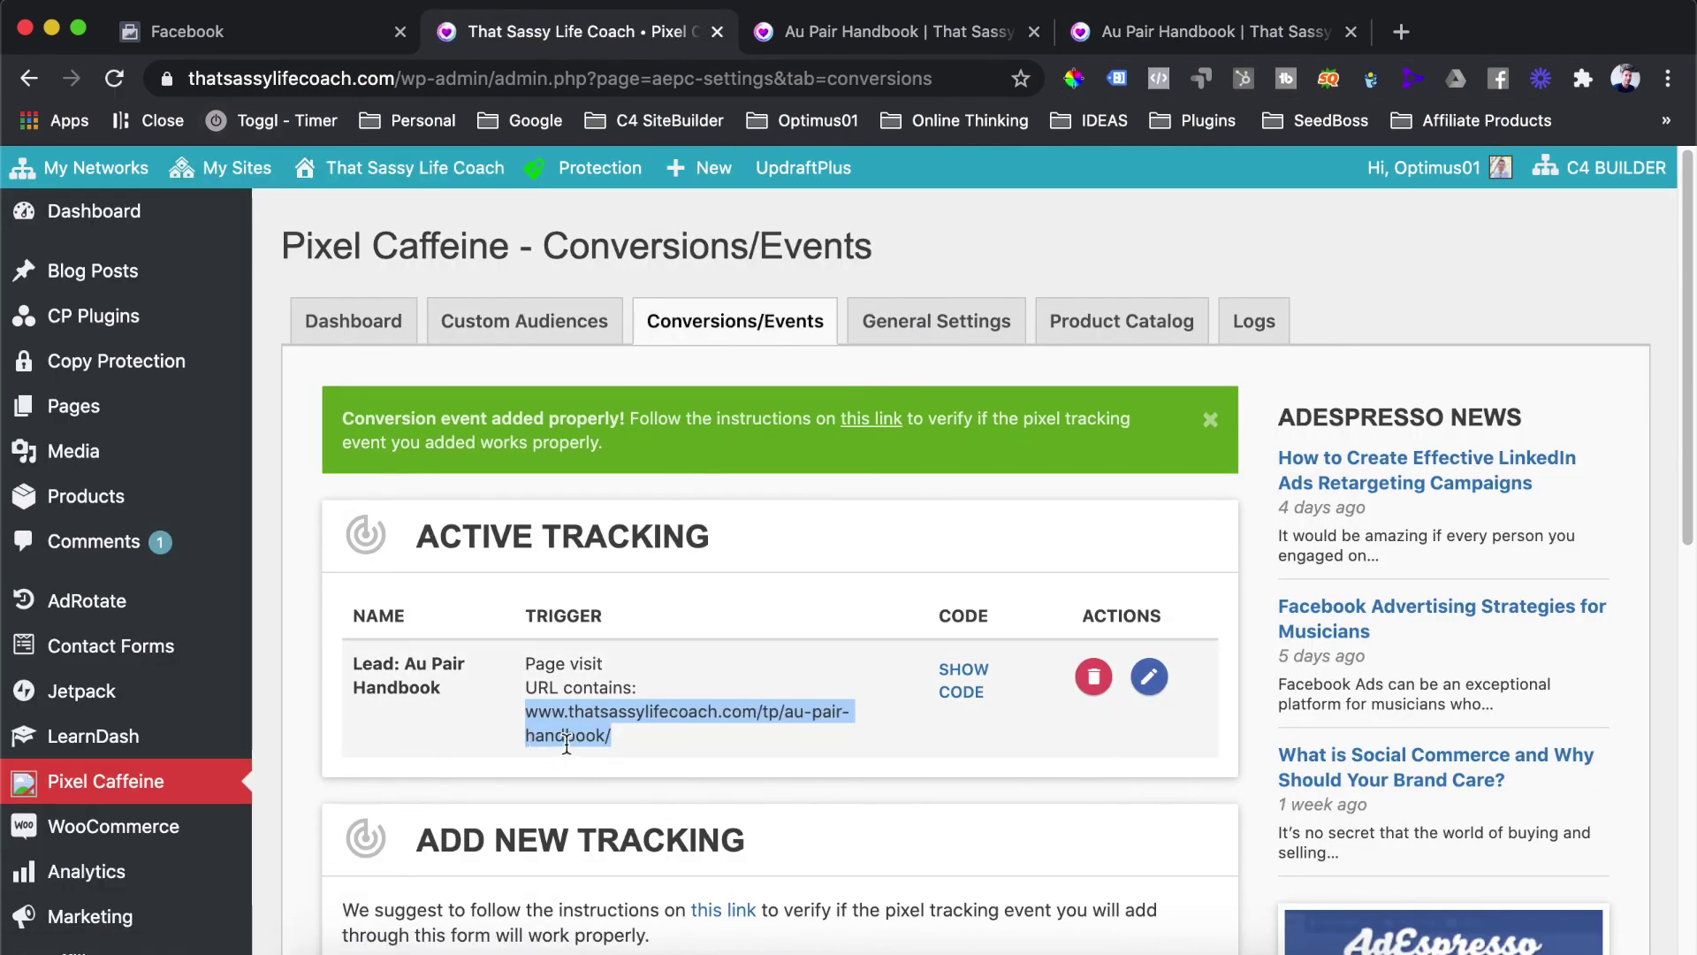
pyautogui.click(571, 680)
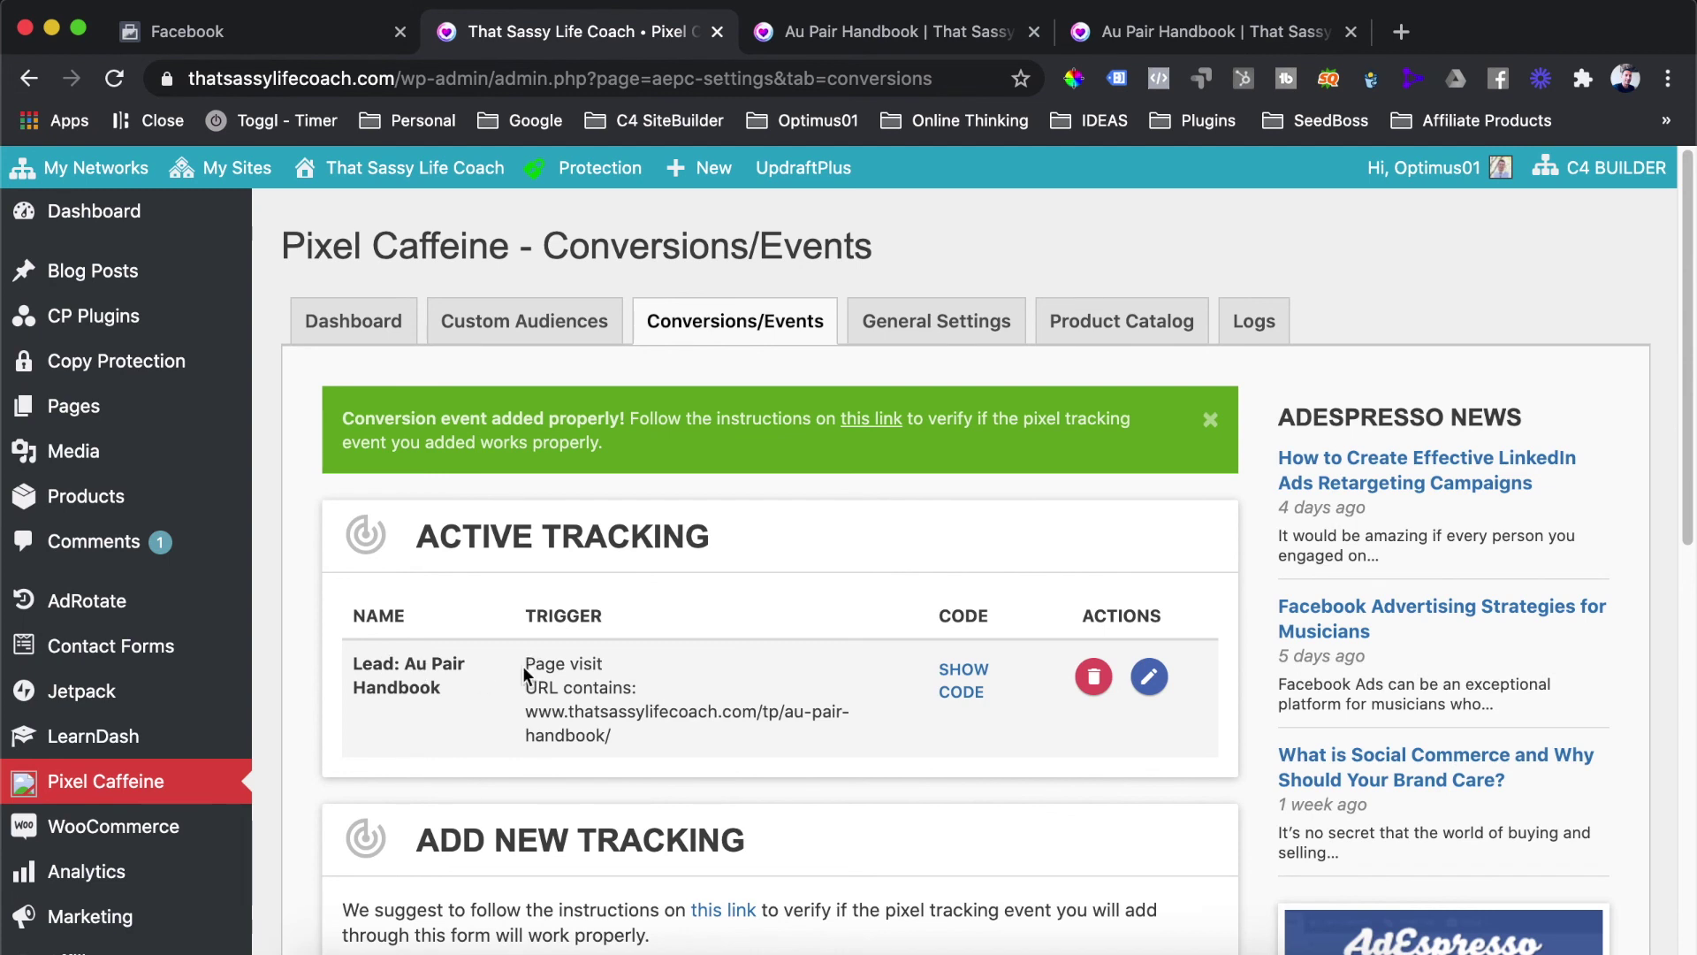
pyautogui.moveTo(527, 663); pyautogui.dragTo(555, 665)
pyautogui.click(990, 698)
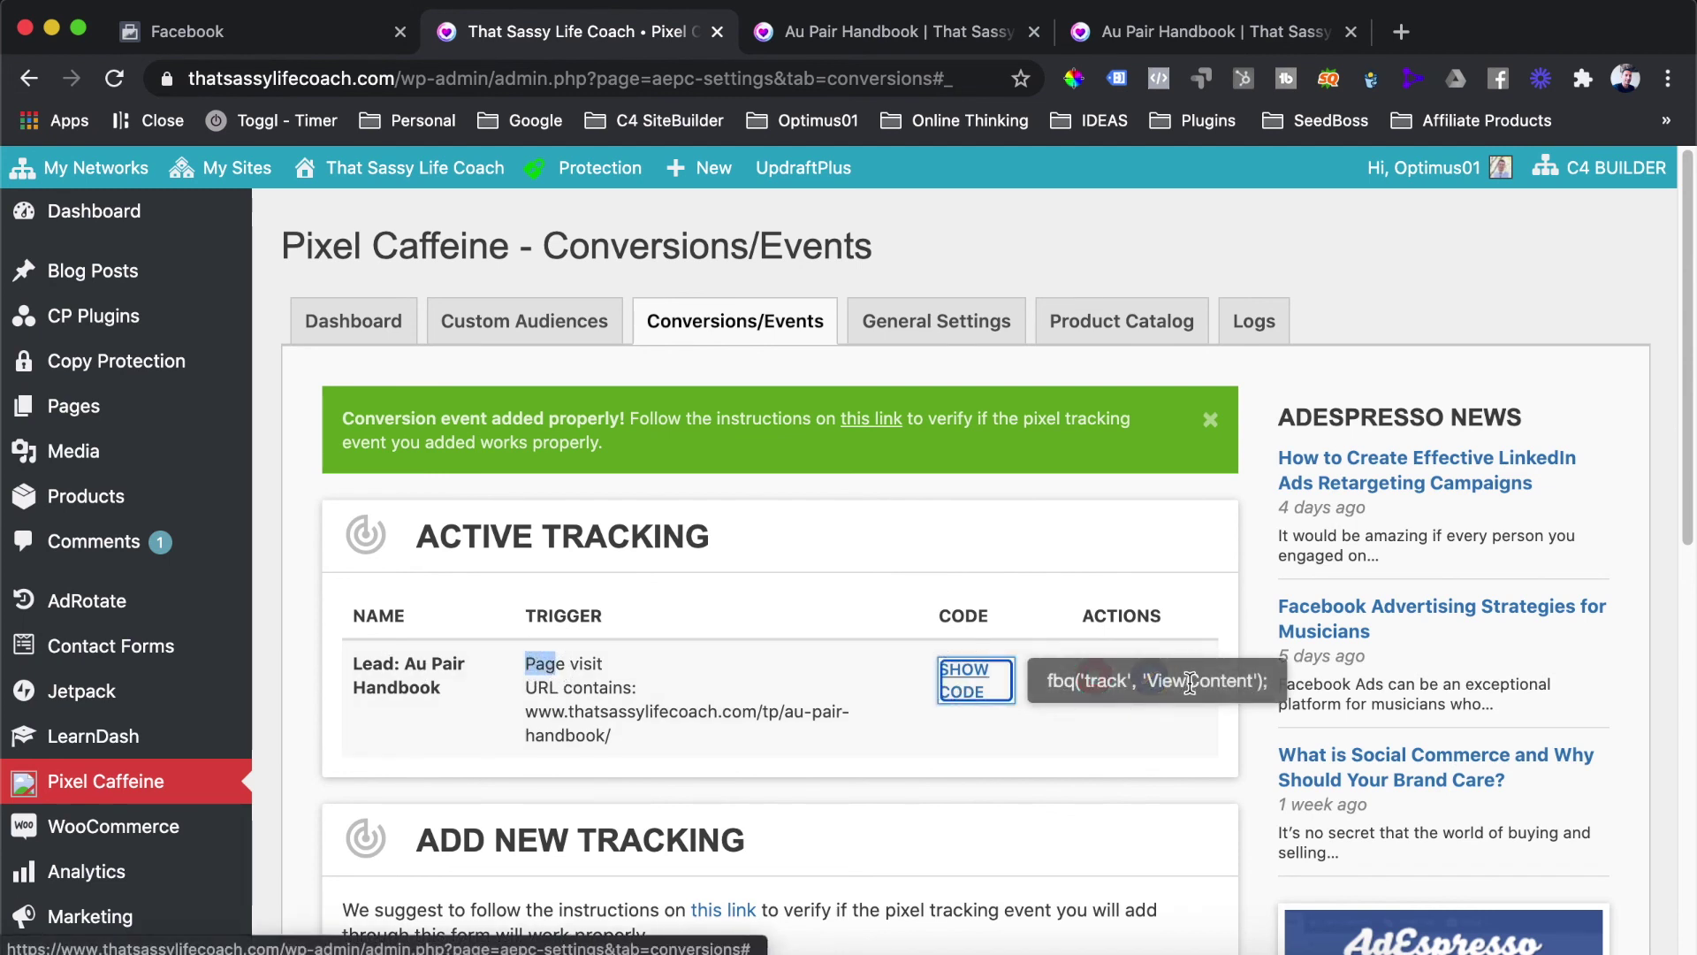
# Step: Inspect the ViewContent event's details on the newly opened Au Pair Handbook thank-you page in Facebook Pixel Helper
pyautogui.click(1133, 34)
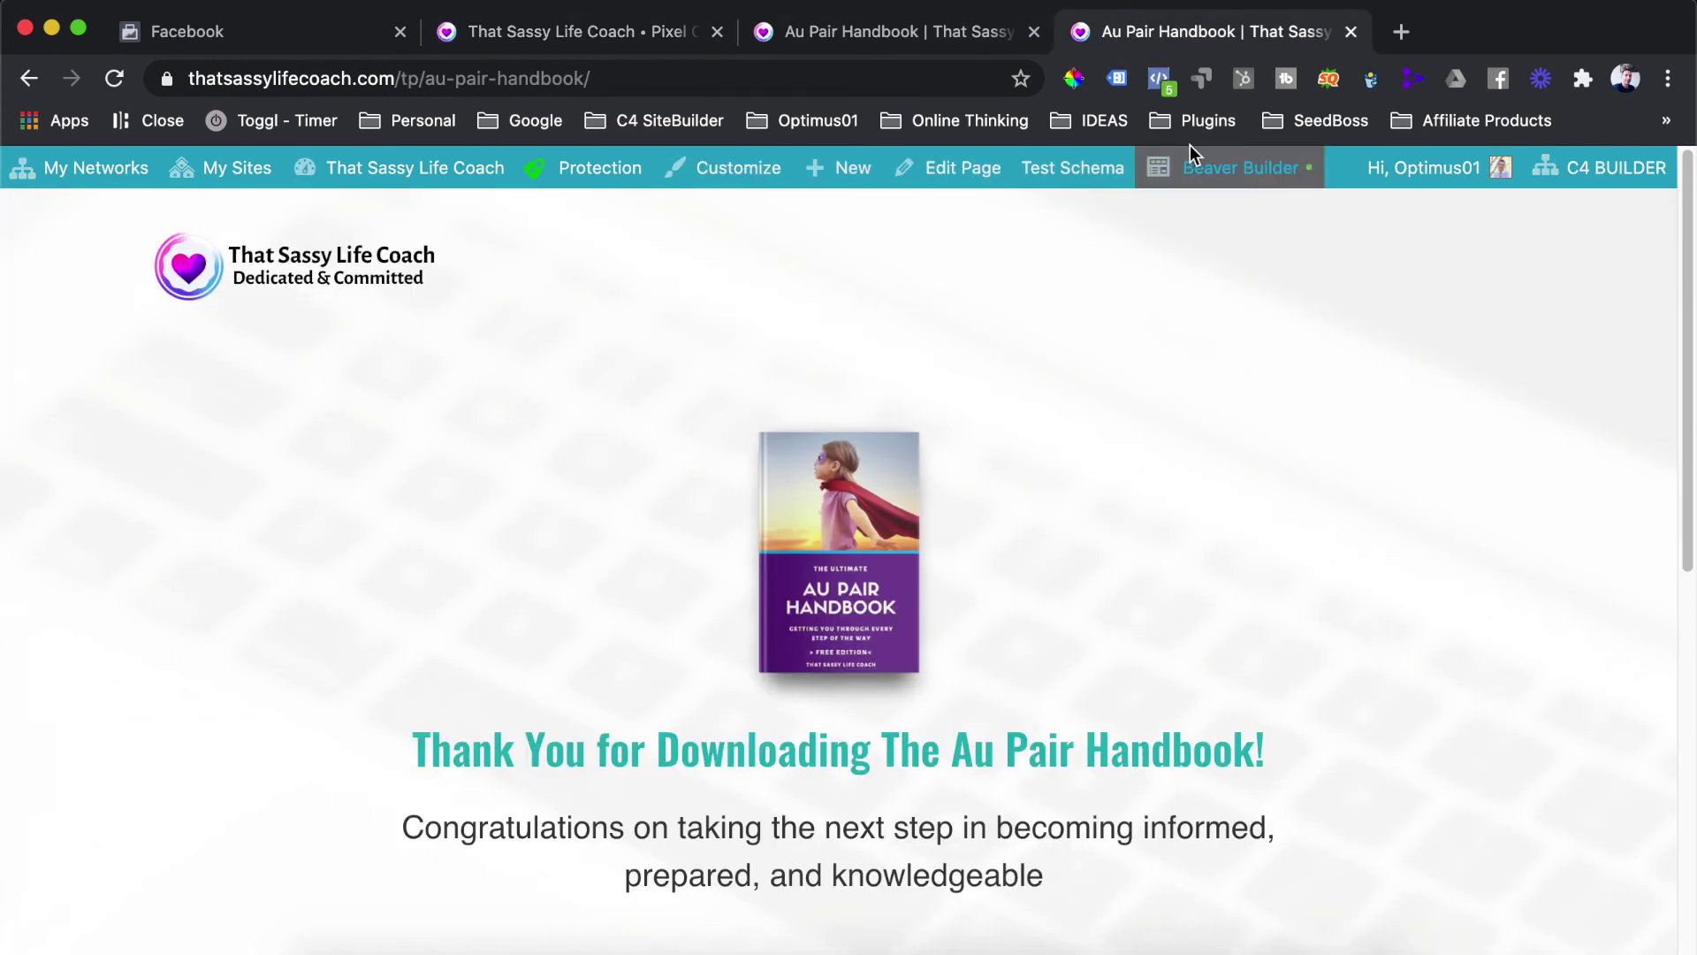
pyautogui.click(1160, 80)
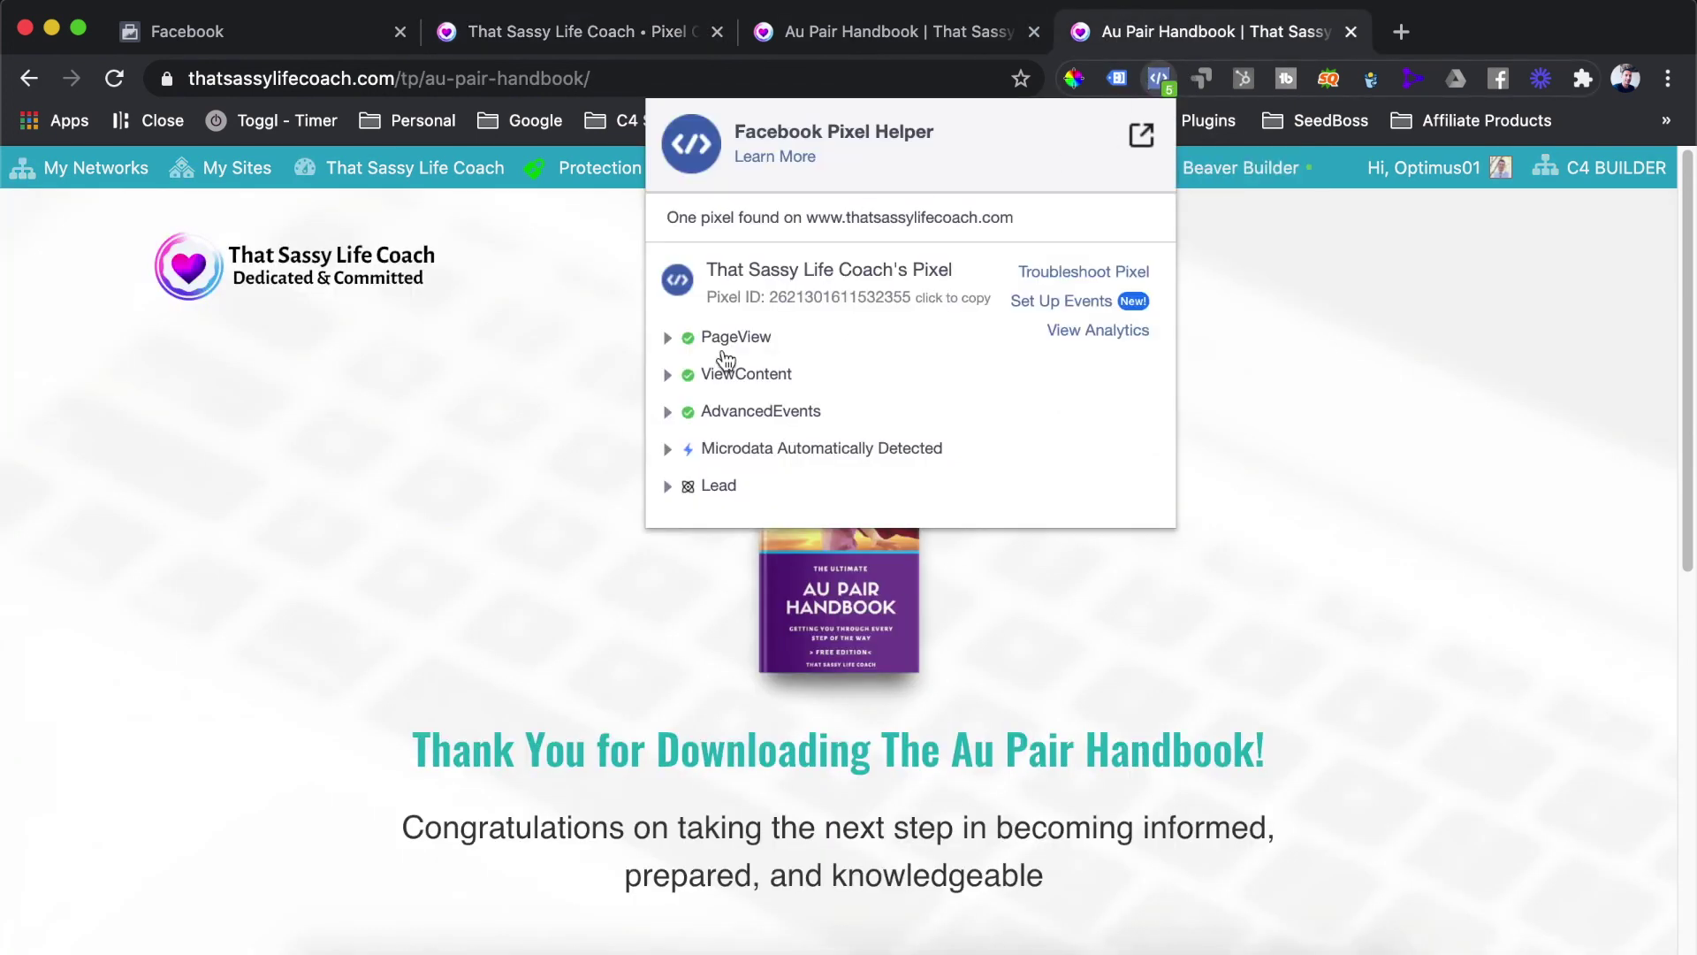
pyautogui.click(687, 380)
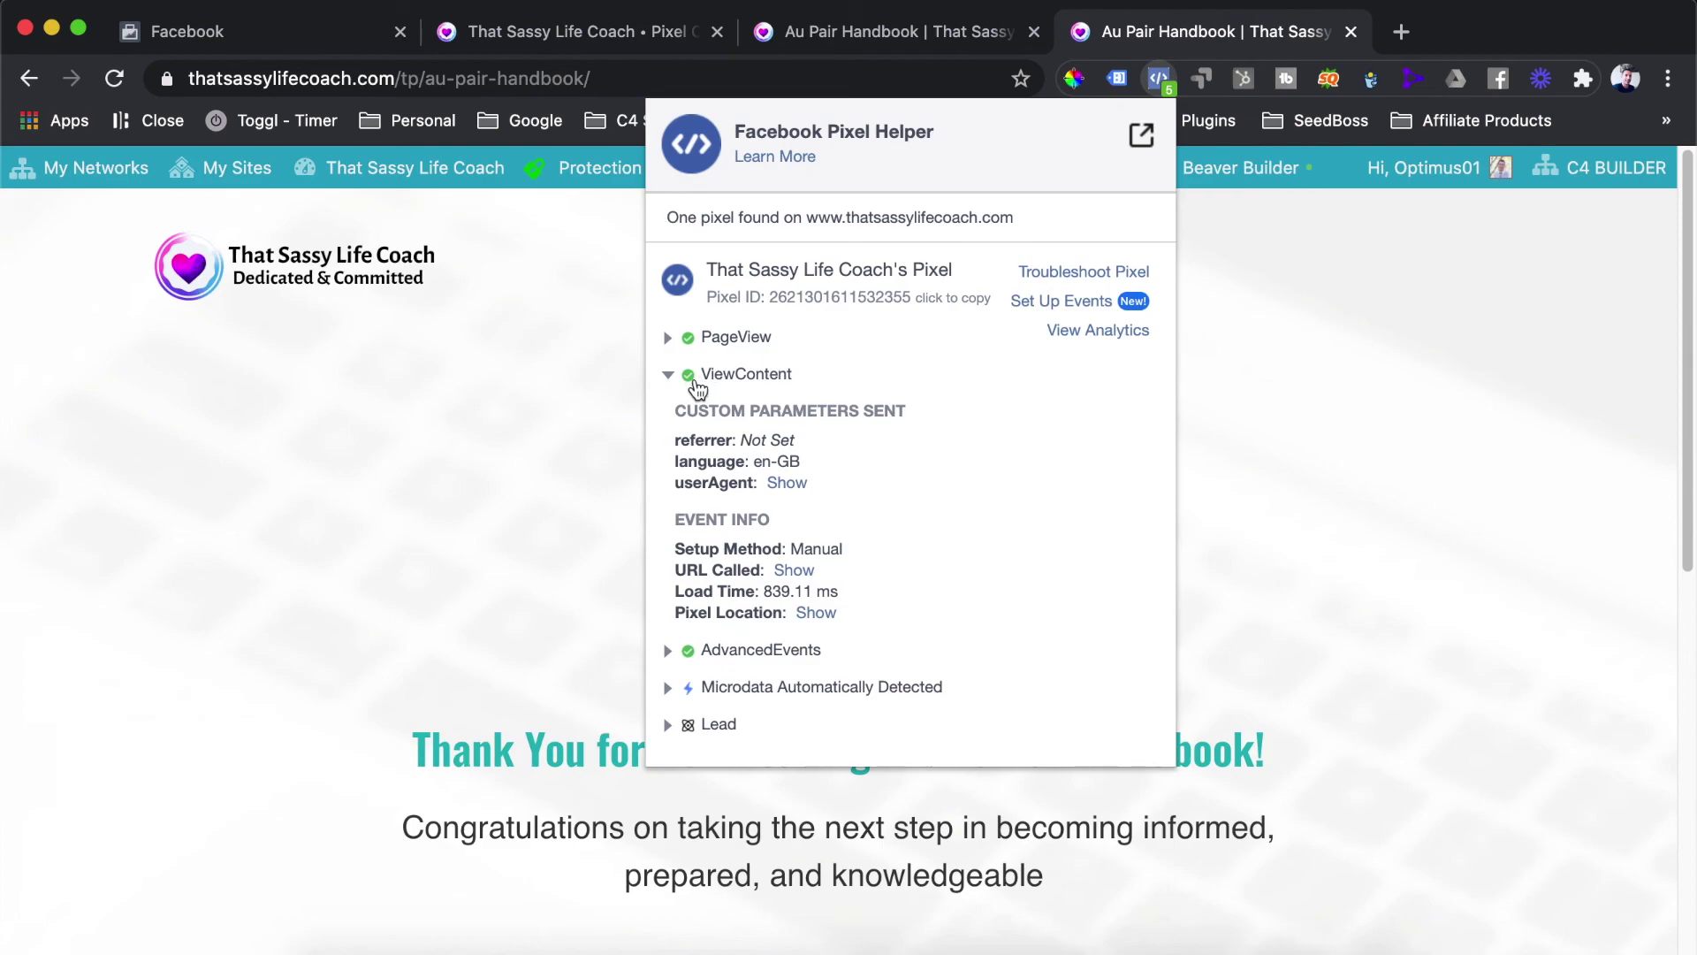